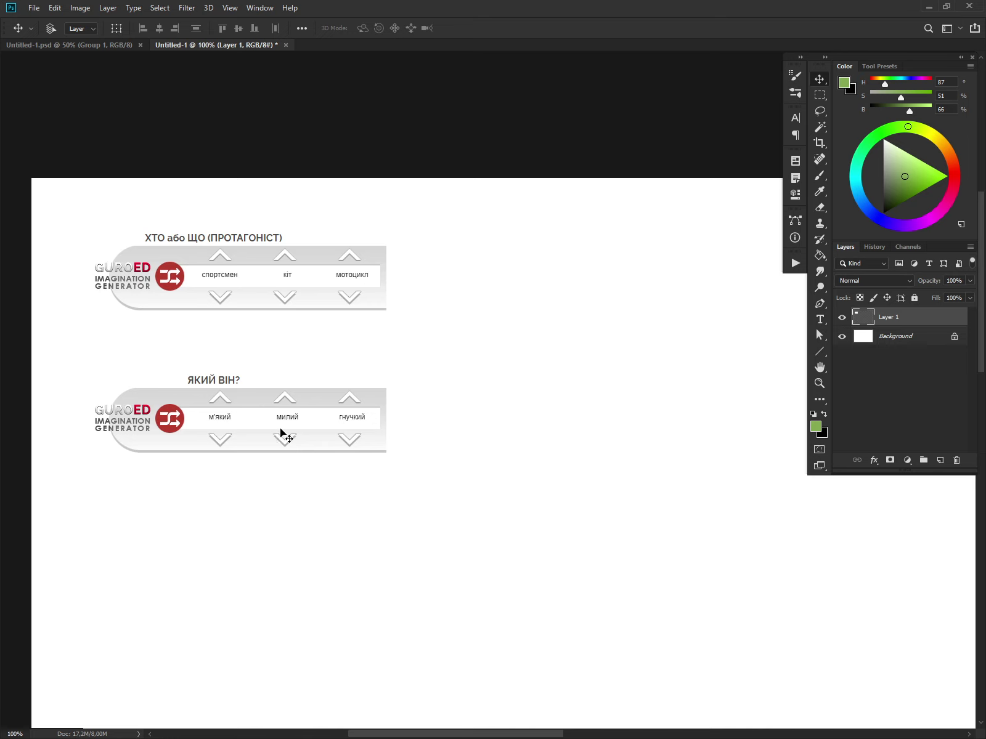
Add a new empty layer above Layer 1 and load the first !general brush preset in black
key("ctrl+minus")
left_click_drag(627, 543, 395, 339)
left_click_drag(504, 402, 511, 415)
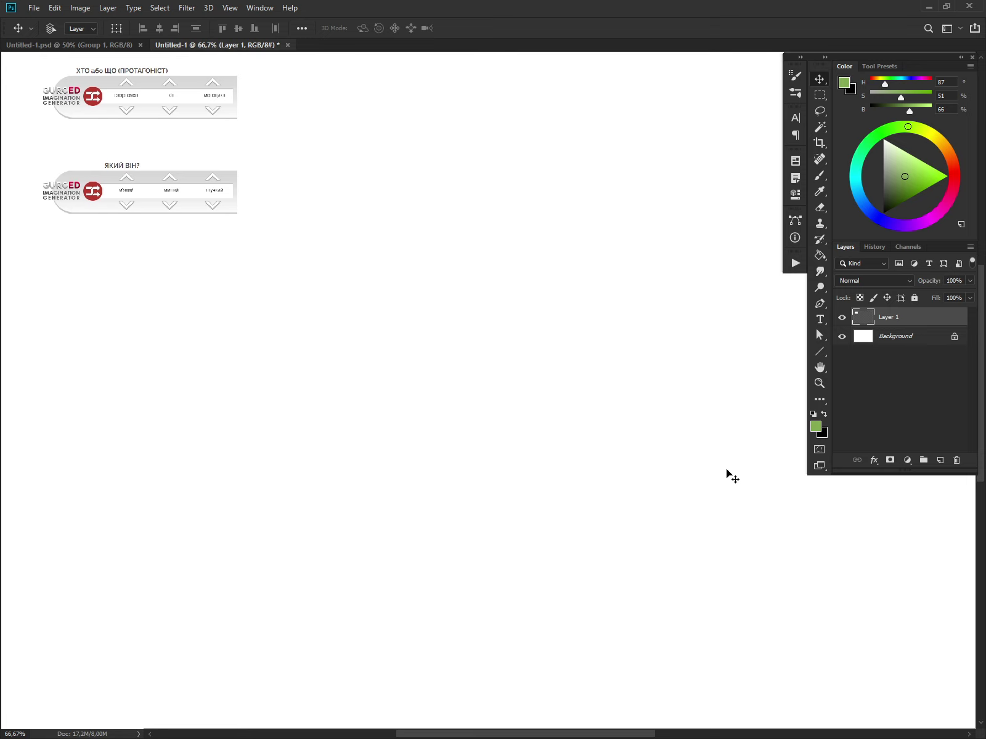
left_click(939, 462)
key("b")
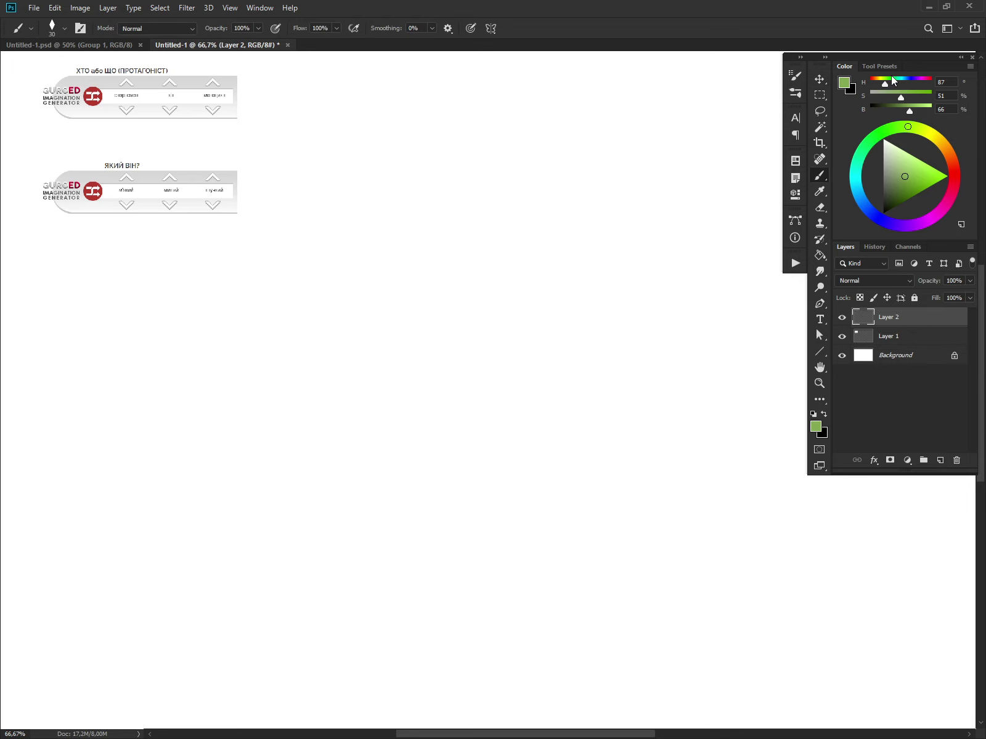
left_click(880, 66)
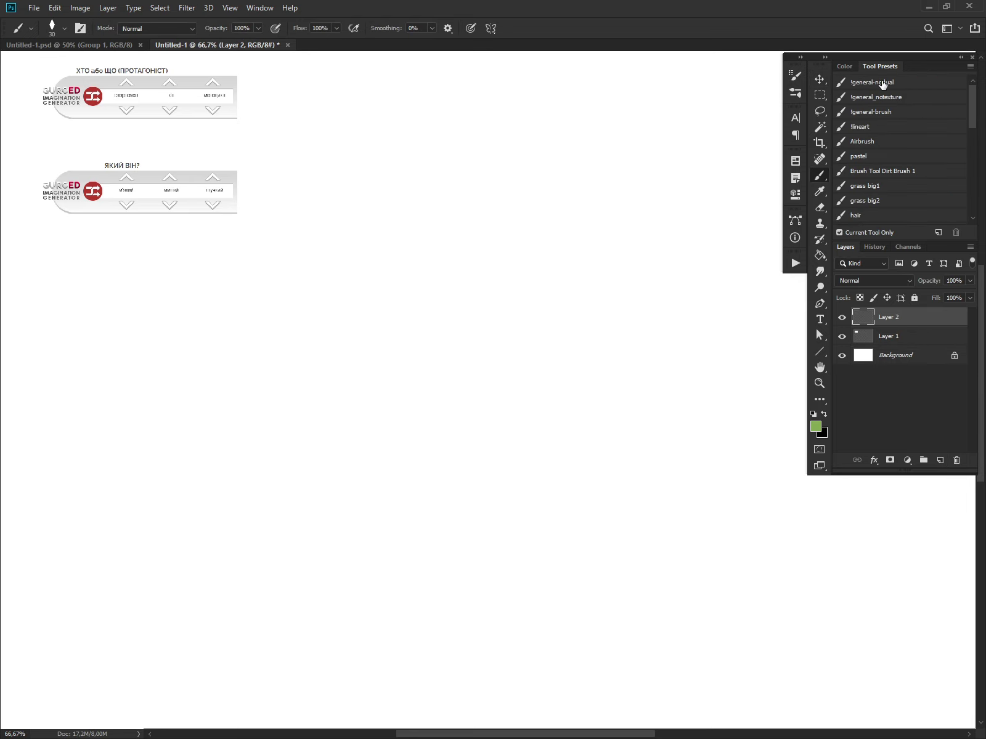
left_click(881, 82)
left_click(845, 66)
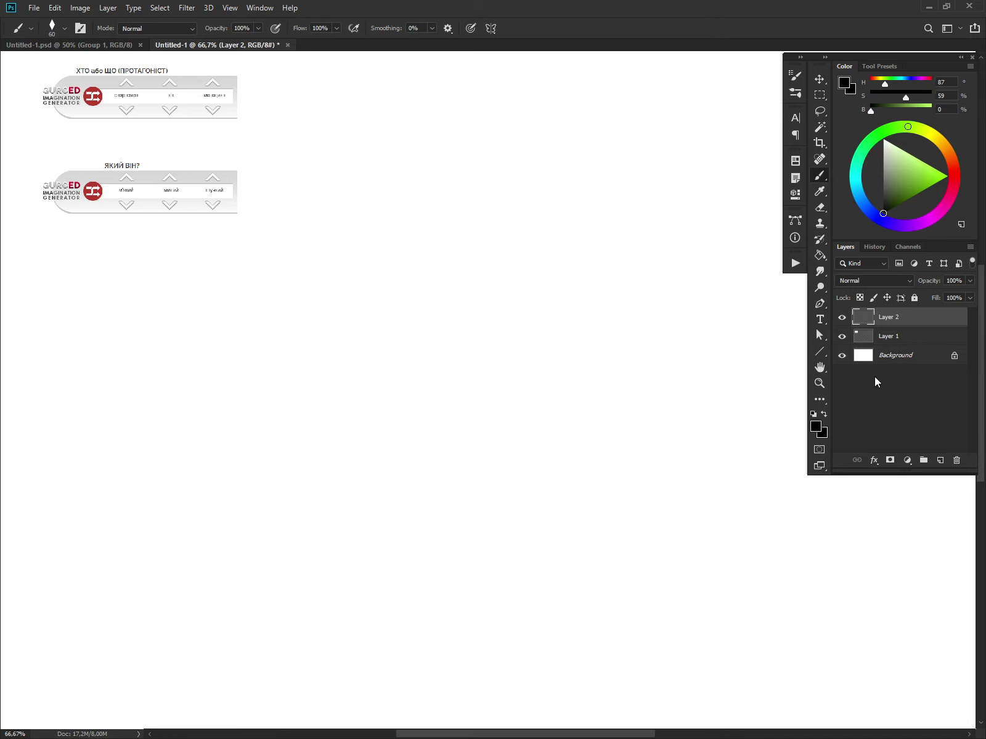
Reduce the brush size to 30 for sketching on the blank area of the canvas
key("bracketleft")
key("bracketleft")
key("bracketleft")
key("ctrl+minus")
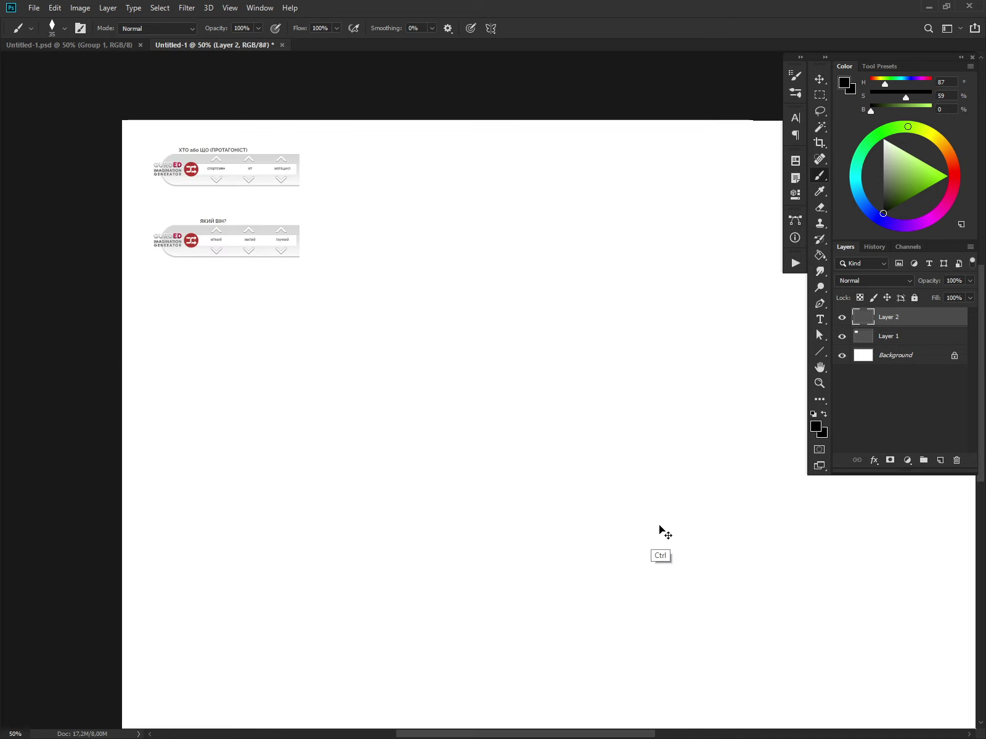
left_click_drag(526, 520, 431, 448)
left_click_drag(605, 566, 601, 606)
key("ctrl+equal")
mouse_move(670, 553)
left_mouse_down()
mouse_move(693, 543)
mouse_move(715, 548)
left_mouse_up()
key("bracketleft")
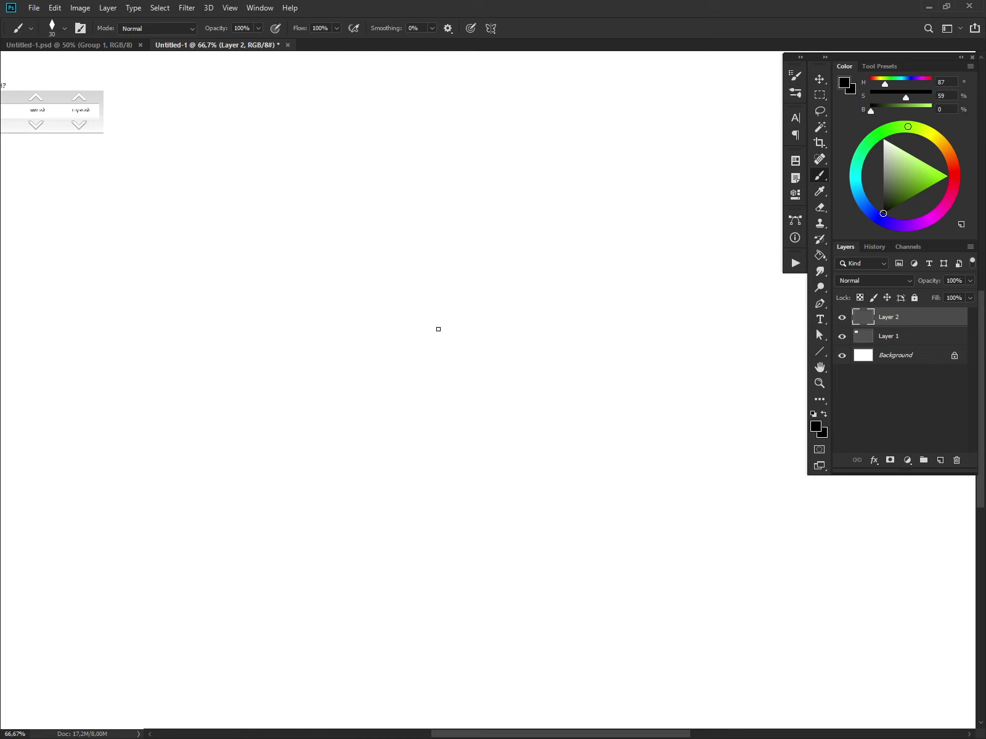
mouse_move(412, 369)
left_mouse_down()
mouse_move(452, 263)
mouse_move(467, 260)
mouse_move(422, 425)
left_mouse_up()
key("ctrl+z")
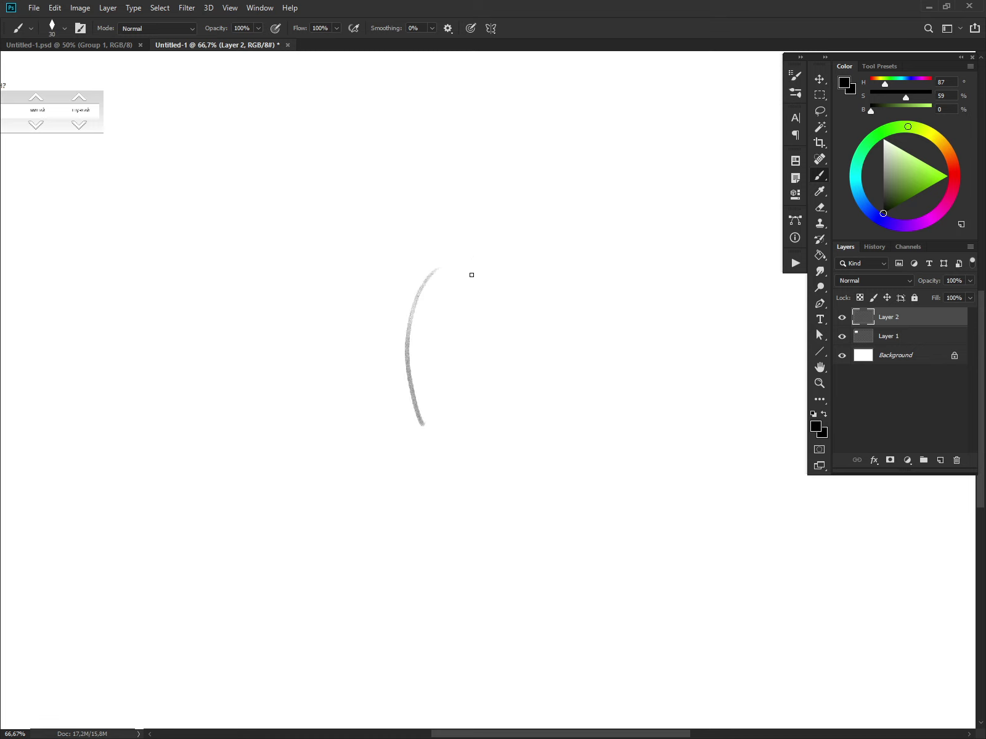
key("ctrl+z")
key("ctrl+minus")
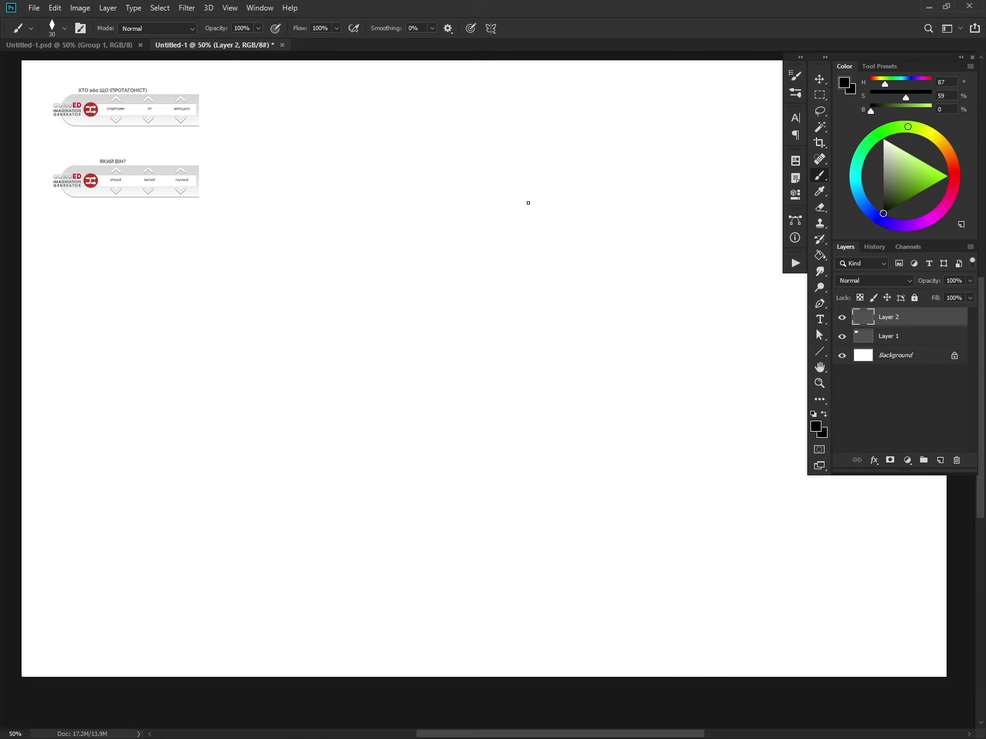
mouse_move(517, 192)
left_mouse_down()
mouse_move(478, 247)
mouse_move(459, 169)
mouse_move(527, 219)
mouse_move(445, 187)
mouse_move(529, 209)
mouse_move(454, 205)
mouse_move(541, 219)
mouse_move(454, 250)
mouse_move(461, 177)
mouse_move(552, 200)
mouse_move(483, 246)
mouse_move(448, 255)
mouse_move(557, 216)
mouse_move(535, 259)
left_mouse_up()
key("ctrl+z")
Sketch the character's rounded head with a curved brow band and two pointed cat ears
mouse_move(562, 190)
left_mouse_down()
mouse_move(553, 229)
mouse_move(500, 272)
left_mouse_up()
mouse_move(430, 214)
left_mouse_down()
mouse_move(448, 255)
mouse_move(478, 276)
left_mouse_up()
mouse_move(422, 205)
left_mouse_down()
mouse_move(546, 177)
mouse_move(549, 203)
left_mouse_up()
mouse_move(456, 215)
left_mouse_down()
mouse_move(553, 207)
mouse_move(570, 160)
mouse_move(610, 157)
left_mouse_up()
key("ctrl+z")
mouse_move(529, 170)
left_mouse_down()
mouse_move(557, 132)
mouse_move(562, 174)
left_mouse_up()
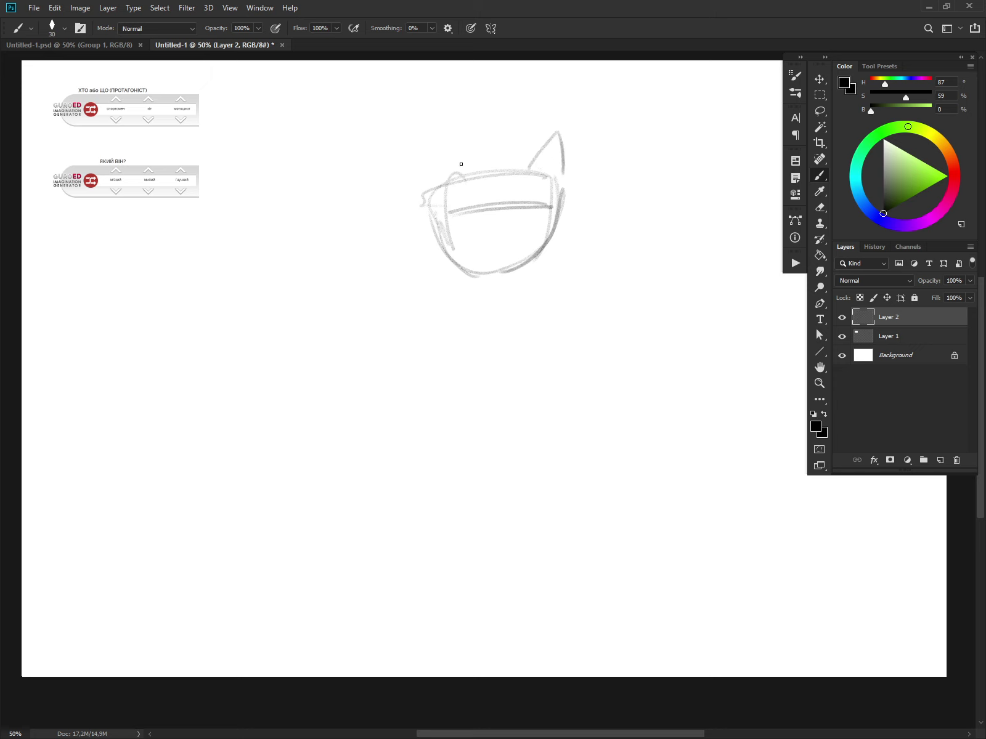
mouse_move(426, 143)
left_mouse_down()
mouse_move(404, 161)
mouse_move(419, 198)
left_mouse_up()
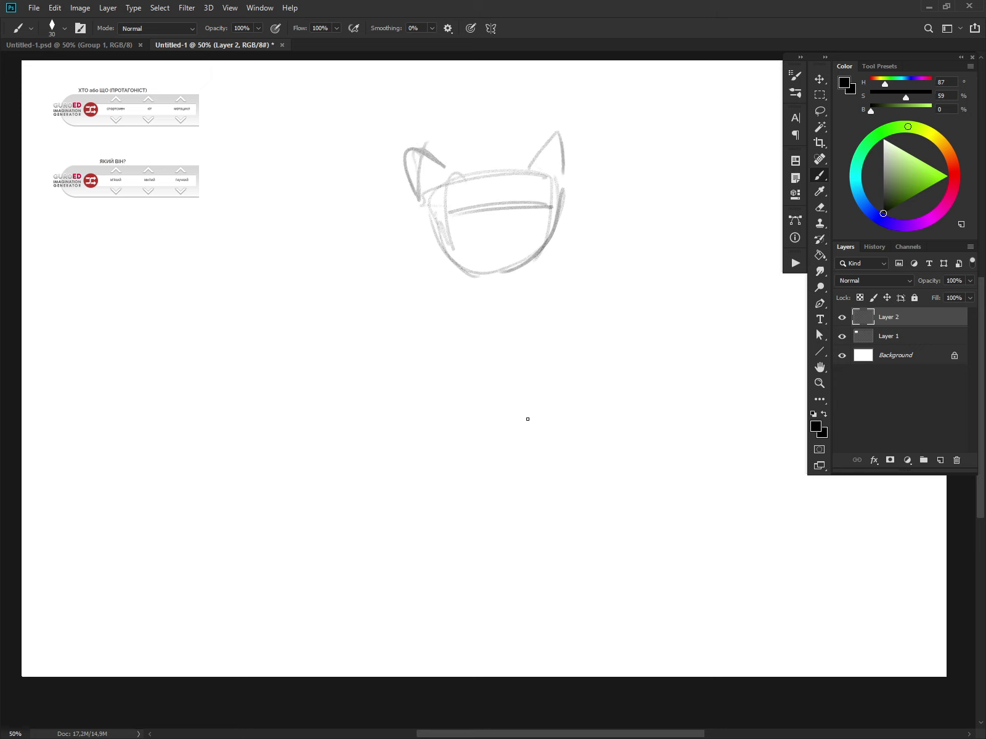
Sketch the neck, shoulders, narrowing torso and two long legs beneath the head
left_click_drag(484, 271, 484, 477)
mouse_move(472, 306)
left_mouse_down()
mouse_move(507, 295)
mouse_move(459, 414)
mouse_move(512, 354)
mouse_move(514, 393)
left_mouse_up()
mouse_move(451, 399)
left_mouse_down()
mouse_move(464, 454)
mouse_move(483, 453)
mouse_move(467, 483)
left_mouse_up()
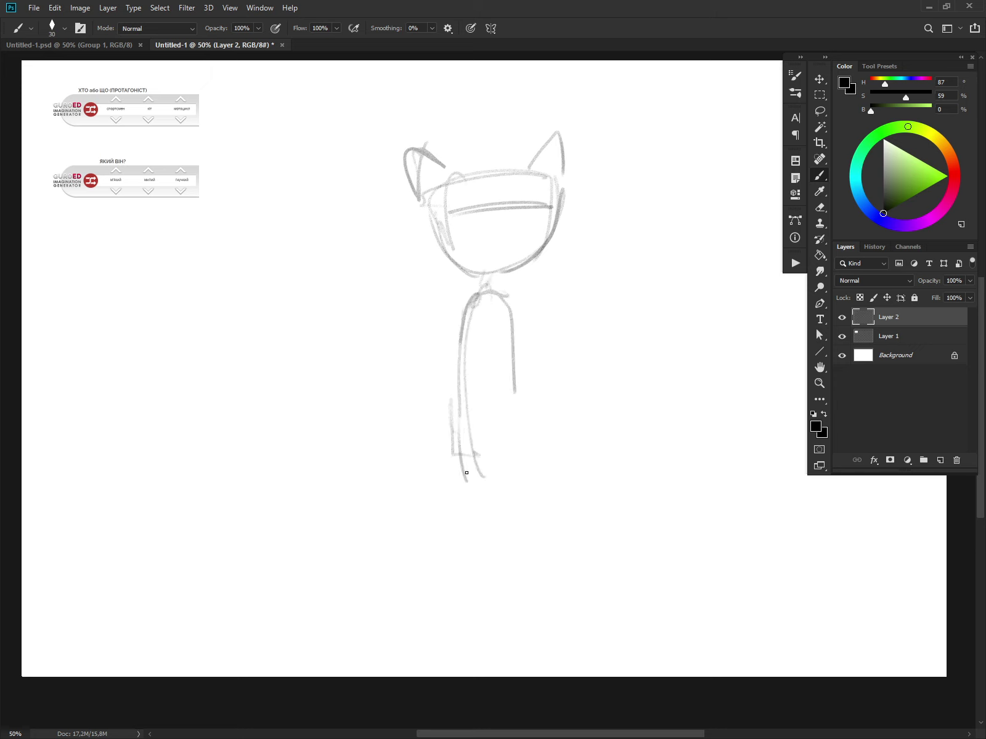
left_click_drag(454, 436, 457, 456)
left_click_drag(463, 482, 480, 536)
left_click_drag(469, 399, 476, 477)
left_click_drag(477, 477, 488, 524)
mouse_move(505, 400)
left_mouse_down()
mouse_move(518, 575)
mouse_move(521, 475)
mouse_move(518, 567)
left_mouse_up()
mouse_move(439, 306)
left_mouse_down()
mouse_move(460, 289)
mouse_move(538, 288)
mouse_move(559, 311)
mouse_move(528, 373)
mouse_move(456, 389)
left_mouse_up()
Erase the inner construction lines of the upper torso and the stray strokes along the left cheek
key("e")
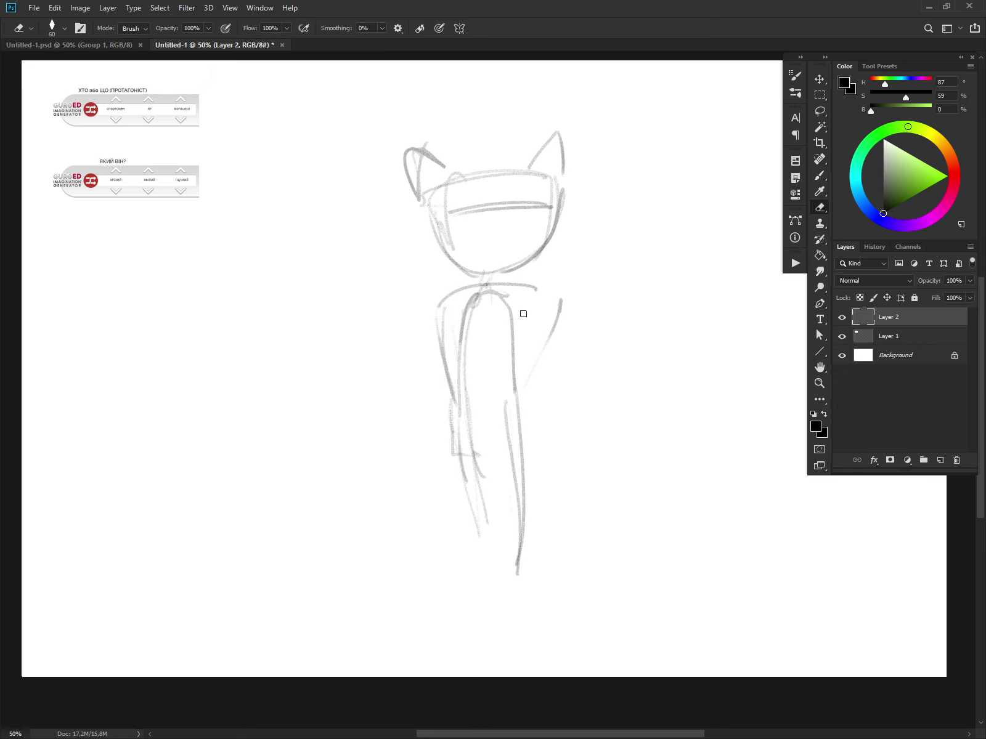
mouse_move(521, 312)
left_mouse_down()
mouse_move(470, 289)
mouse_move(464, 334)
mouse_move(512, 362)
left_mouse_up()
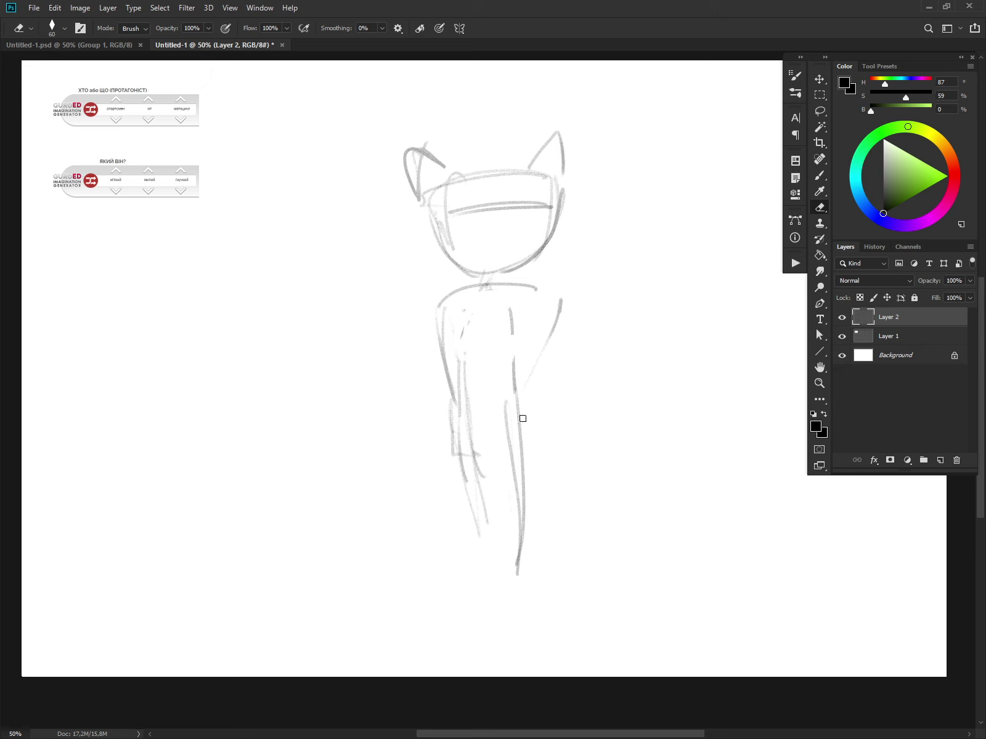
mouse_move(439, 188)
left_mouse_down()
mouse_move(443, 226)
mouse_move(447, 216)
left_mouse_up()
Sketch both arms as curved lines hanging outward from the shoulders
key("b")
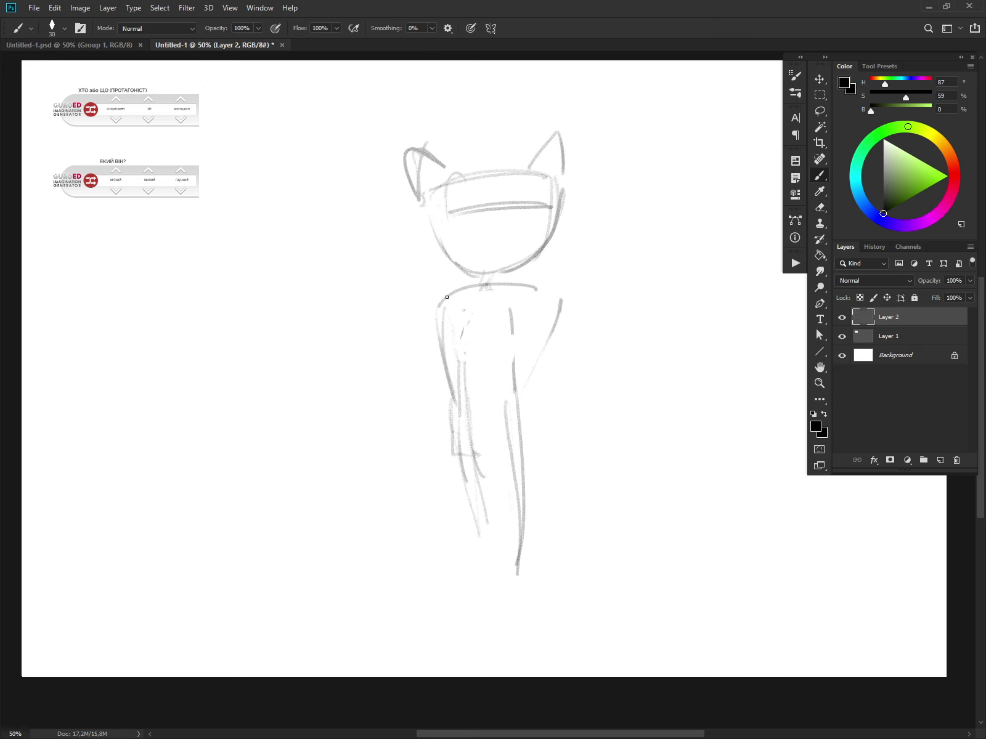
left_click_drag(435, 309, 403, 408)
left_click_drag(429, 357, 397, 432)
left_click_drag(545, 297, 585, 438)
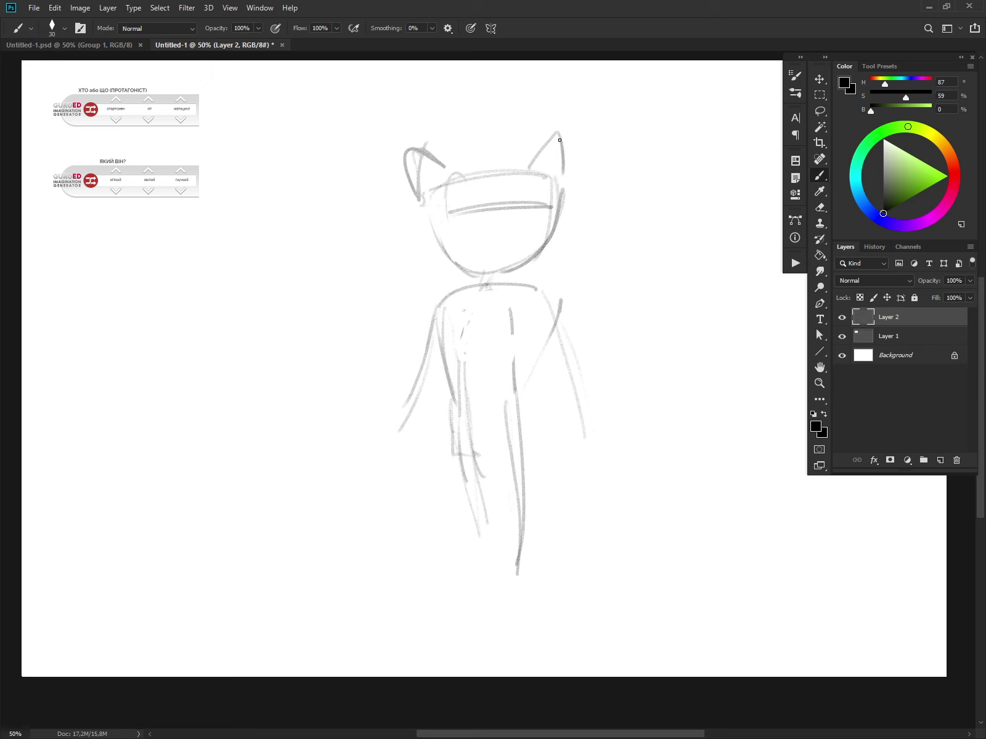
left_click(438, 181)
mouse_move(441, 193)
left_mouse_down()
mouse_move(473, 165)
mouse_move(534, 143)
mouse_move(543, 159)
left_mouse_up()
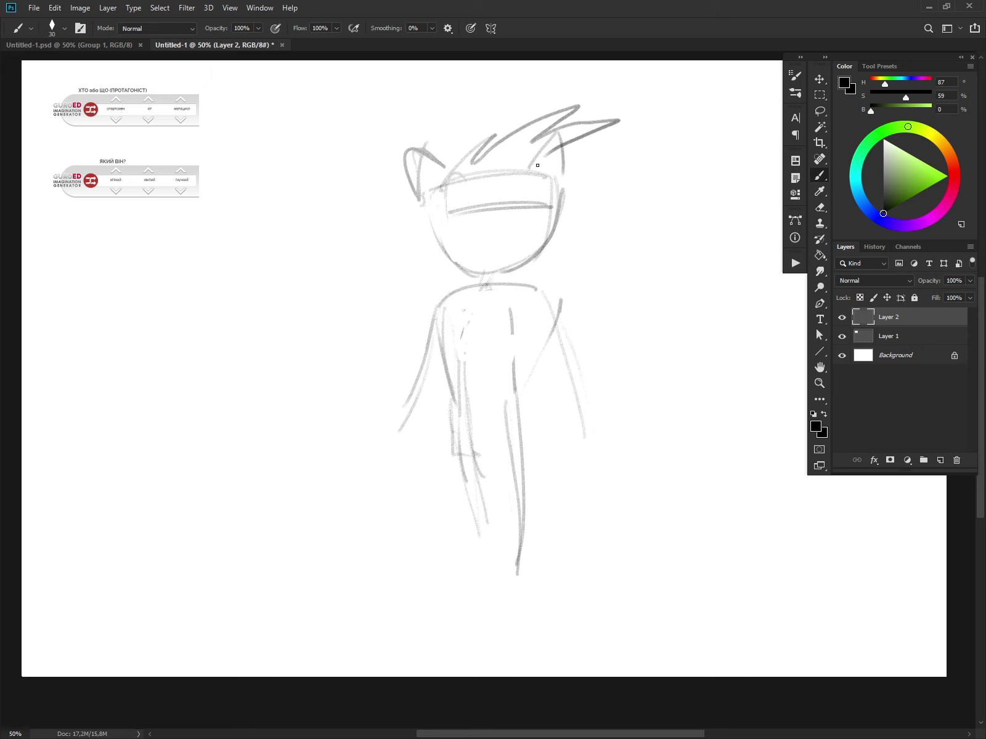
left_click_drag(440, 228, 458, 238)
key("ctrl+z")
key("ctrl+z")
mouse_move(450, 158)
left_mouse_down()
mouse_move(506, 89)
mouse_move(570, 83)
mouse_move(536, 155)
mouse_move(448, 177)
mouse_move(487, 126)
left_mouse_up()
key("ctrl+z")
key("ctrl+z")
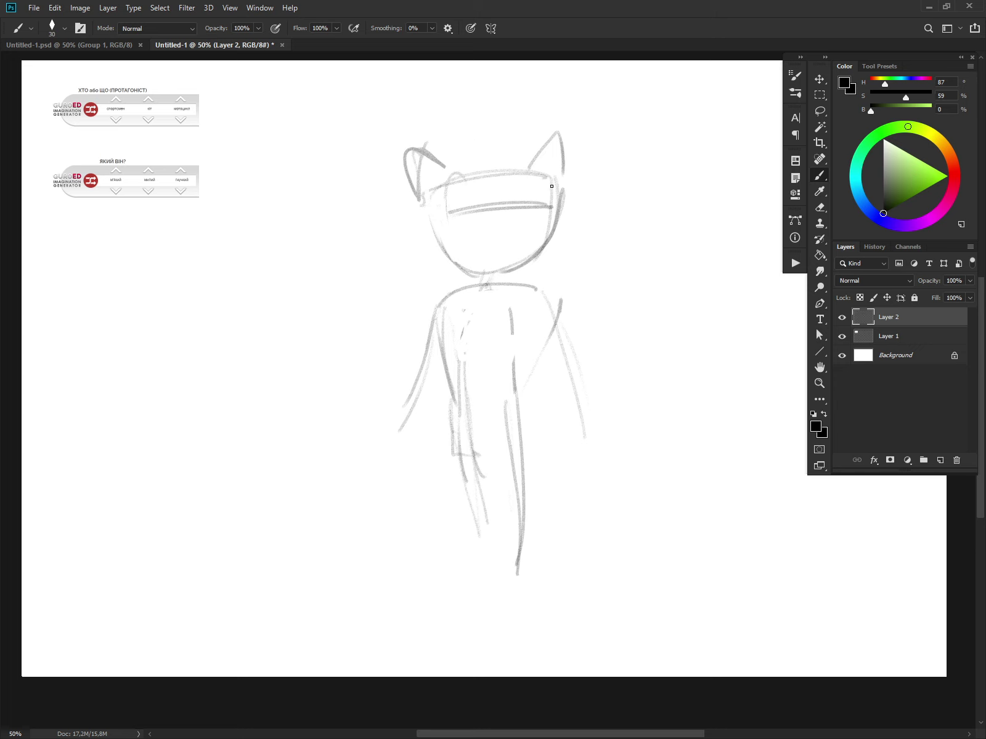
Redraw the jawline on both sides of the face so it narrows to a more pointed chin
mouse_move(427, 201)
left_mouse_down()
mouse_move(460, 272)
mouse_move(485, 286)
left_mouse_up()
mouse_move(560, 199)
left_mouse_down()
mouse_move(528, 248)
mouse_move(477, 282)
left_mouse_up()
left_click_drag(478, 282, 561, 209)
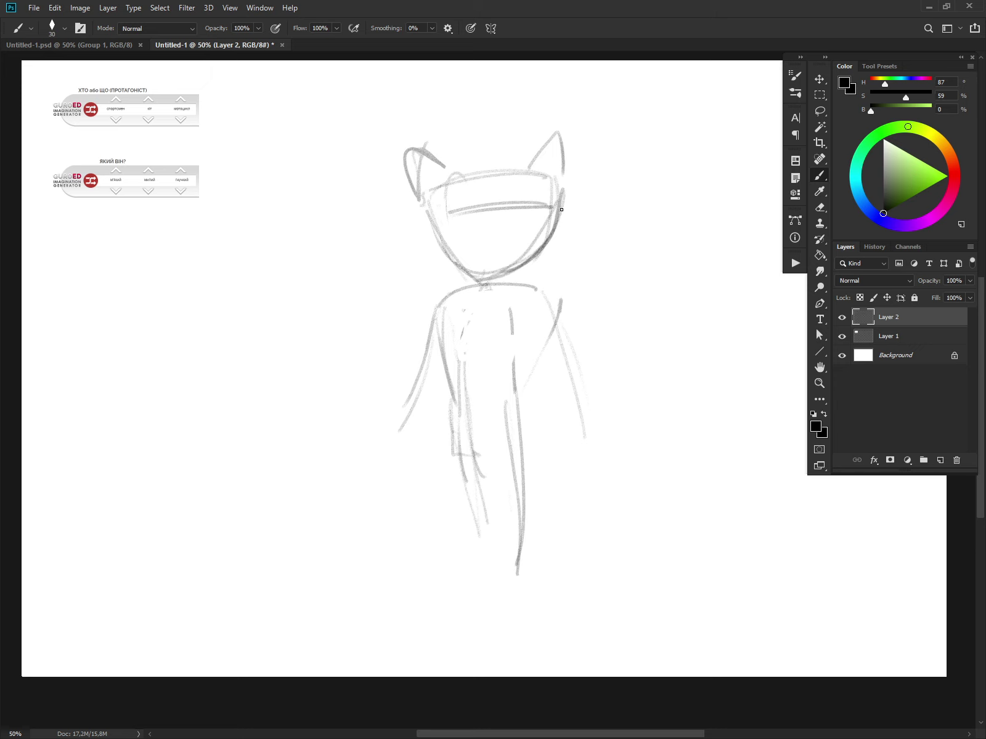
left_click_drag(431, 237, 520, 256)
key("ctrl+z")
Darken the upper left arm and the right arm, and sketch a jacket panel over the right side of the torso
left_click_drag(553, 297, 582, 425)
left_click_drag(560, 322, 578, 429)
left_click_drag(573, 371, 580, 424)
left_click_drag(561, 310, 531, 374)
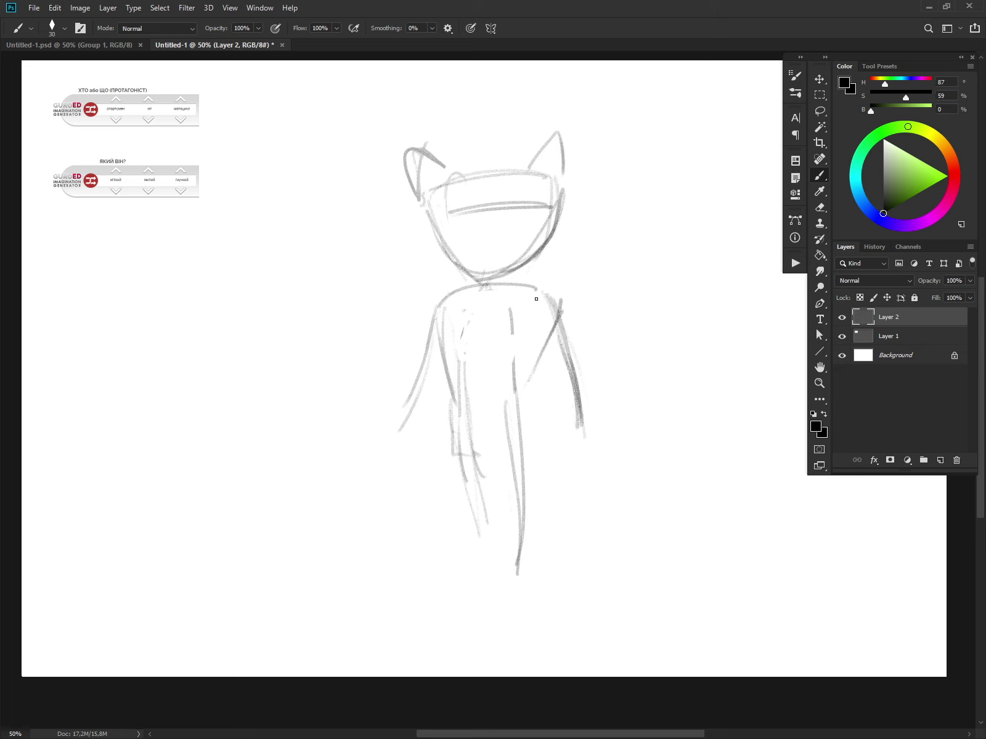
mouse_move(525, 296)
left_mouse_down()
mouse_move(517, 333)
mouse_move(558, 290)
mouse_move(536, 371)
left_mouse_up()
left_click_drag(439, 294, 426, 365)
mouse_move(425, 306)
left_mouse_down()
mouse_move(451, 293)
mouse_move(440, 349)
left_mouse_up()
key("ctrl+z")
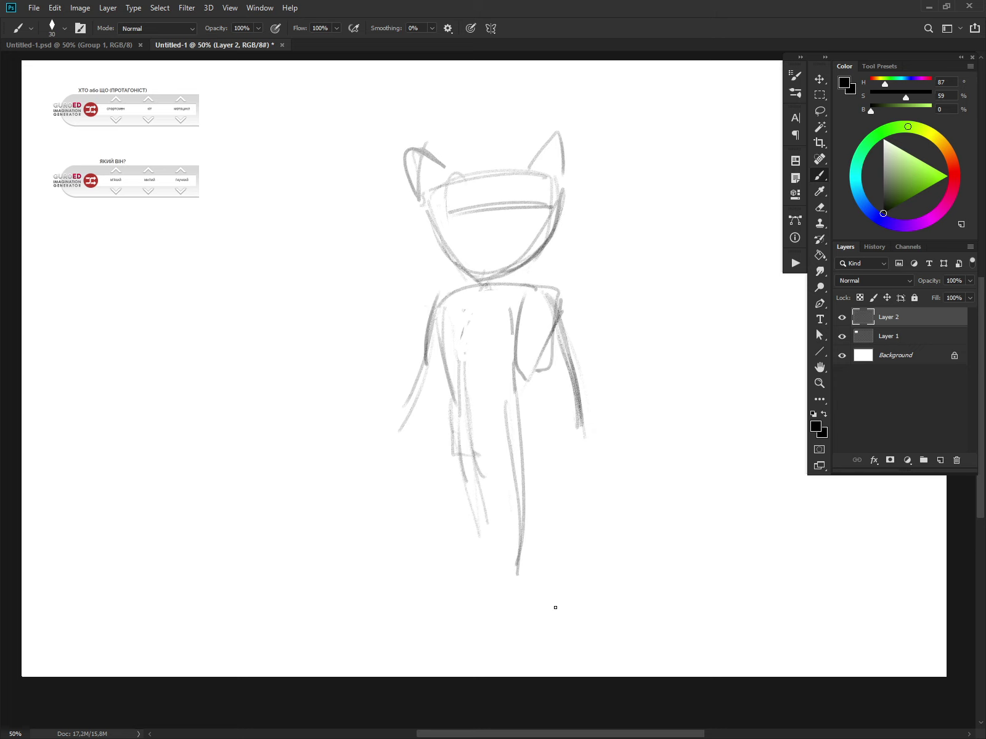
Erase the leftover construction lines inside the torso, along its left side and at the top of the legs
key("e")
left_click_drag(462, 352, 471, 405)
left_click_drag(464, 309, 476, 403)
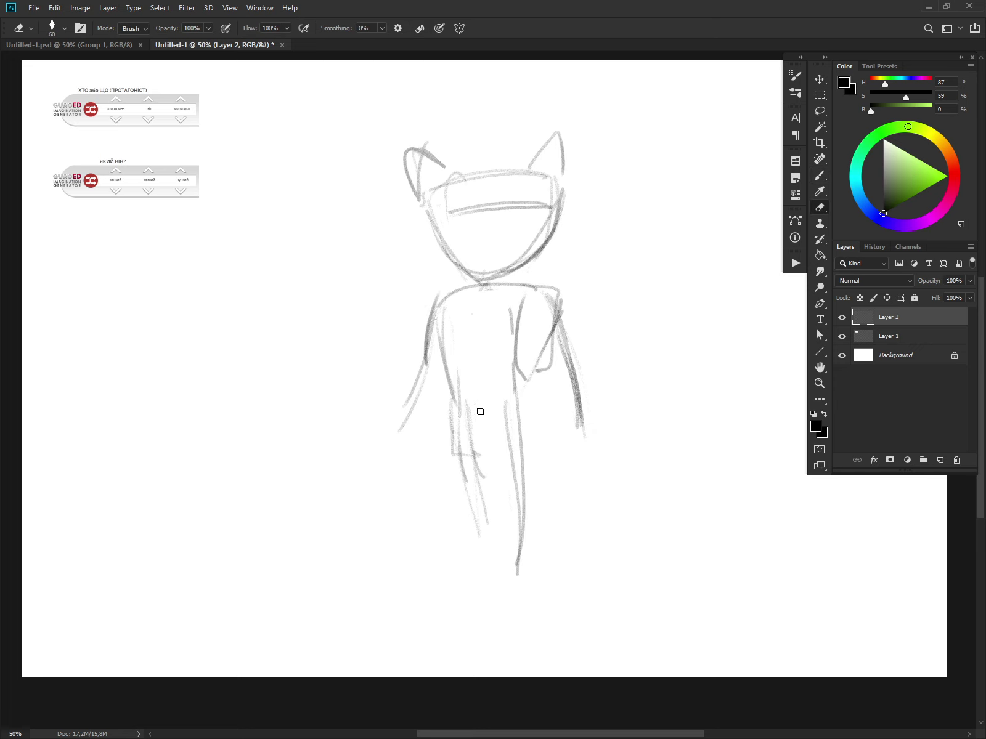
left_click_drag(510, 330, 507, 305)
left_click_drag(437, 353, 466, 425)
mouse_move(461, 374)
left_mouse_down()
mouse_move(478, 462)
mouse_move(499, 462)
mouse_move(506, 430)
mouse_move(510, 478)
left_mouse_up()
Darken the upper left edge of the face and erase the excess lines at the jacket's right side
key("b")
left_click_drag(433, 191, 429, 217)
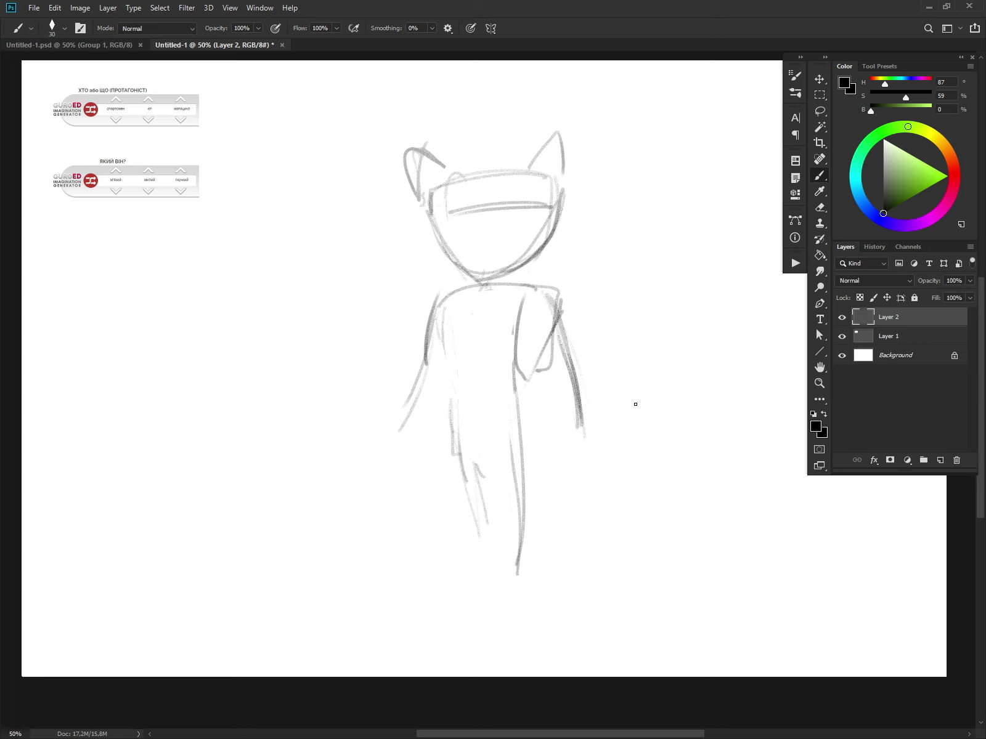
key("e")
mouse_move(560, 282)
left_mouse_down()
mouse_move(546, 301)
mouse_move(550, 278)
mouse_move(560, 375)
left_mouse_up()
key("b")
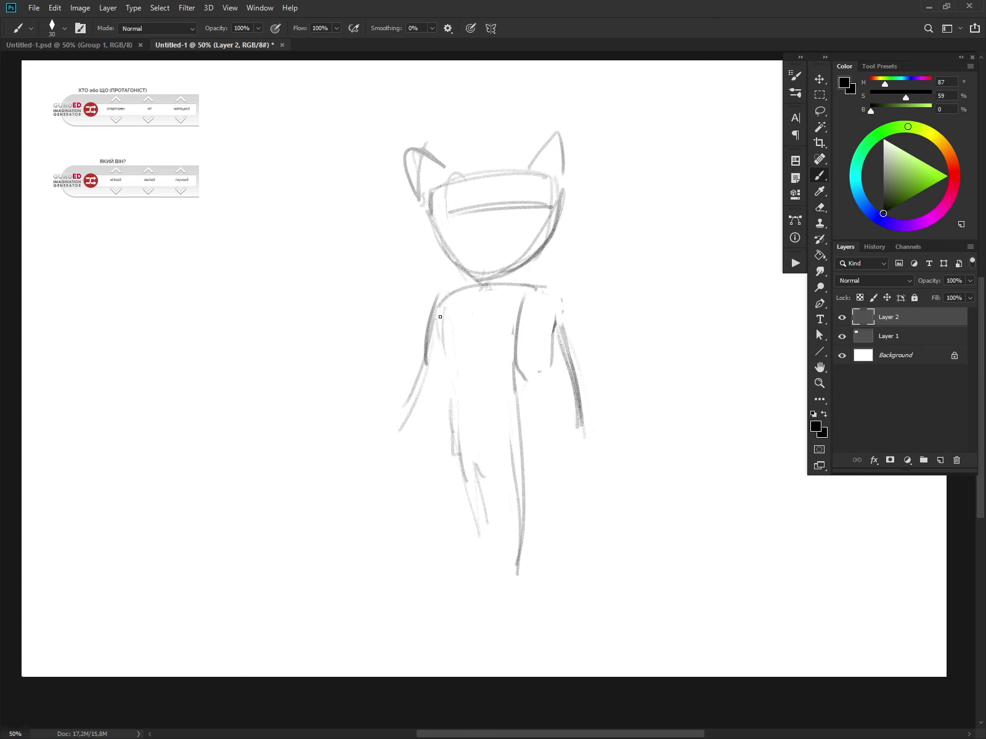
mouse_move(439, 305)
left_mouse_down()
mouse_move(447, 372)
mouse_move(455, 296)
mouse_move(441, 299)
mouse_move(463, 276)
left_mouse_up()
left_click_drag(546, 271, 534, 284)
key("ctrl+z")
key("ctrl+z")
Sketch a belt band across the waist and the front edges of the open jacket
mouse_move(464, 403)
left_mouse_down()
mouse_move(460, 365)
mouse_move(465, 400)
mouse_move(513, 390)
mouse_move(462, 407)
left_mouse_up()
left_click_drag(461, 405, 516, 406)
left_click_drag(507, 318, 503, 358)
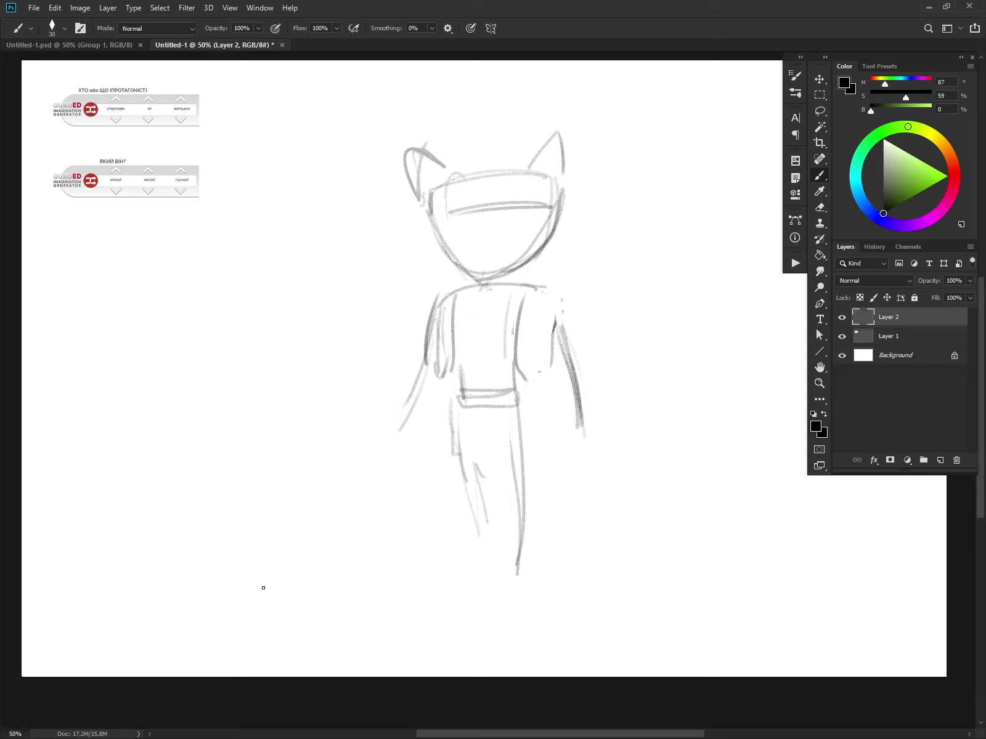
Sketch a large double-outlined circle beside the character's legs
mouse_move(274, 422)
left_mouse_down()
mouse_move(284, 565)
mouse_move(262, 589)
mouse_move(397, 576)
left_mouse_up()
key("ctrl+z")
mouse_move(381, 443)
left_mouse_down()
mouse_move(389, 536)
mouse_move(216, 554)
mouse_move(379, 431)
left_mouse_up()
left_click_drag(234, 456, 265, 595)
left_click_drag(301, 424, 345, 595)
left_click_drag(278, 437, 306, 591)
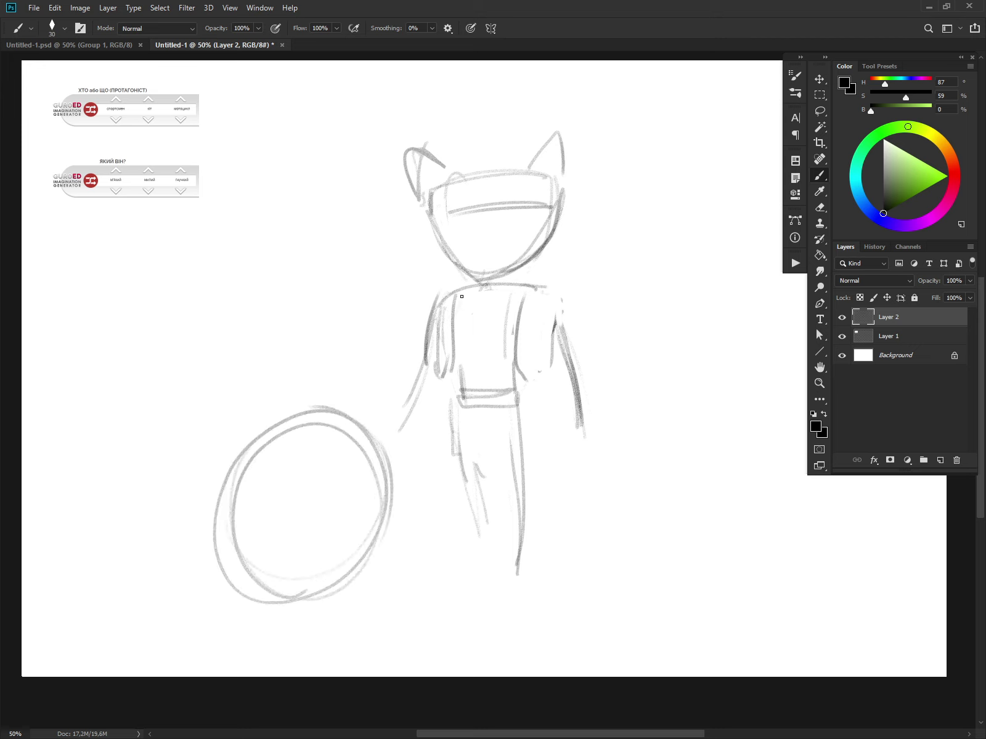
Try small collar strokes on both sides of the neck beneath the chin
mouse_move(461, 296)
left_mouse_down()
mouse_move(446, 374)
mouse_move(456, 271)
left_mouse_up()
left_click_drag(520, 275, 524, 281)
key("ctrl+z")
key("ctrl+z")
Erase the large circle beside the legs and the rough lines of the lower arms
key("e")
mouse_move(365, 452)
left_mouse_down()
mouse_move(209, 577)
mouse_move(251, 621)
mouse_move(313, 445)
mouse_move(343, 574)
mouse_move(275, 405)
mouse_move(478, 497)
left_mouse_up()
left_click_drag(562, 357, 387, 468)
Redraw the right arm with a cuff and sketch simple hands on both arms
key("b")
mouse_move(561, 307)
left_mouse_down()
mouse_move(573, 374)
mouse_move(563, 373)
mouse_move(579, 351)
mouse_move(589, 365)
mouse_move(564, 412)
mouse_move(586, 418)
left_mouse_up()
mouse_move(434, 368)
left_mouse_down()
mouse_move(411, 412)
mouse_move(395, 413)
mouse_move(417, 411)
left_mouse_up()
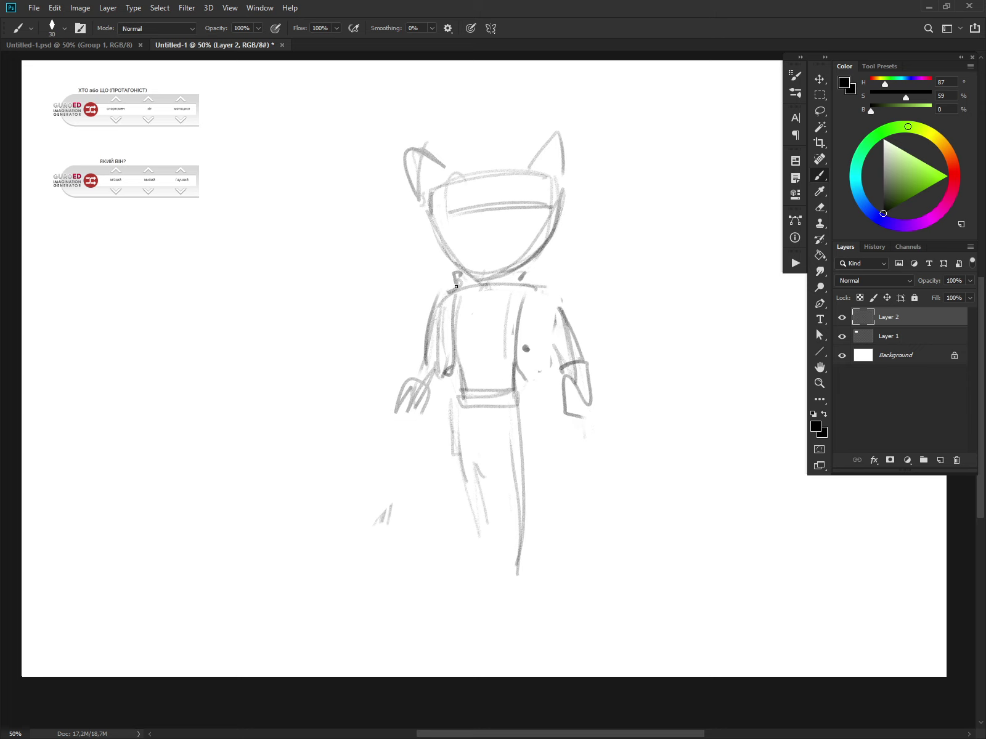
Refine the jacket's shoulders, left sleeve and front edges, cleaning up the lines between them
mouse_move(453, 287)
left_mouse_down()
mouse_move(430, 340)
mouse_move(449, 354)
left_mouse_up()
left_click_drag(476, 285, 456, 304)
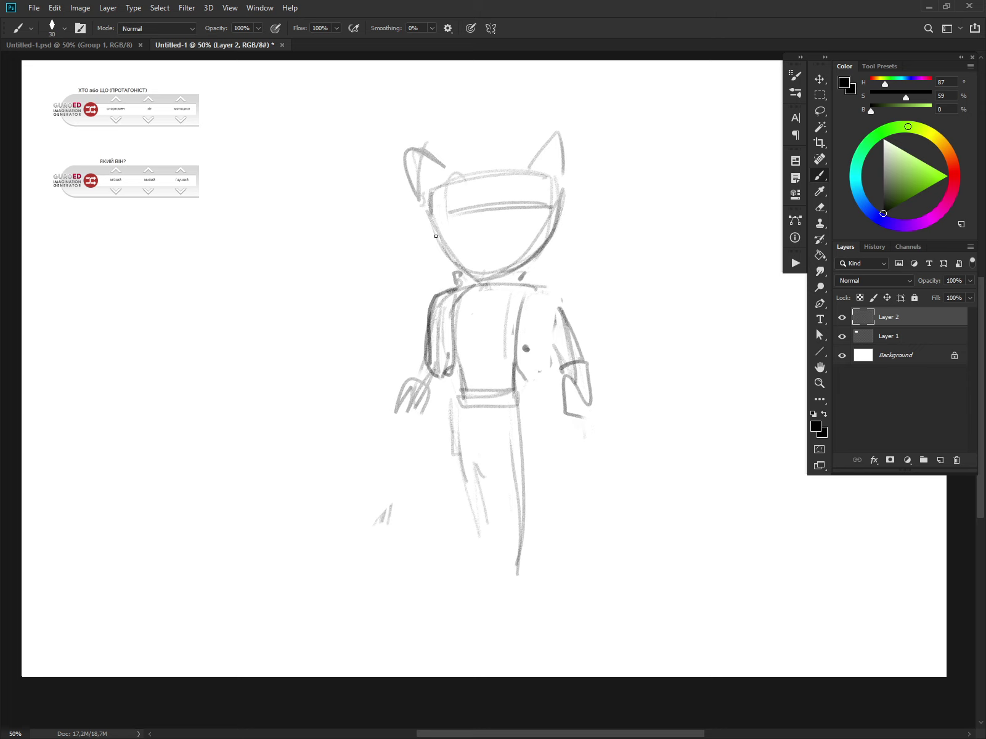
left_click_drag(433, 214, 449, 294)
key("ctrl+z")
mouse_move(531, 286)
left_mouse_down()
mouse_move(561, 298)
mouse_move(547, 380)
mouse_move(531, 387)
mouse_move(450, 308)
mouse_move(470, 450)
left_mouse_up()
key("e")
key("b")
left_click_drag(458, 363, 459, 319)
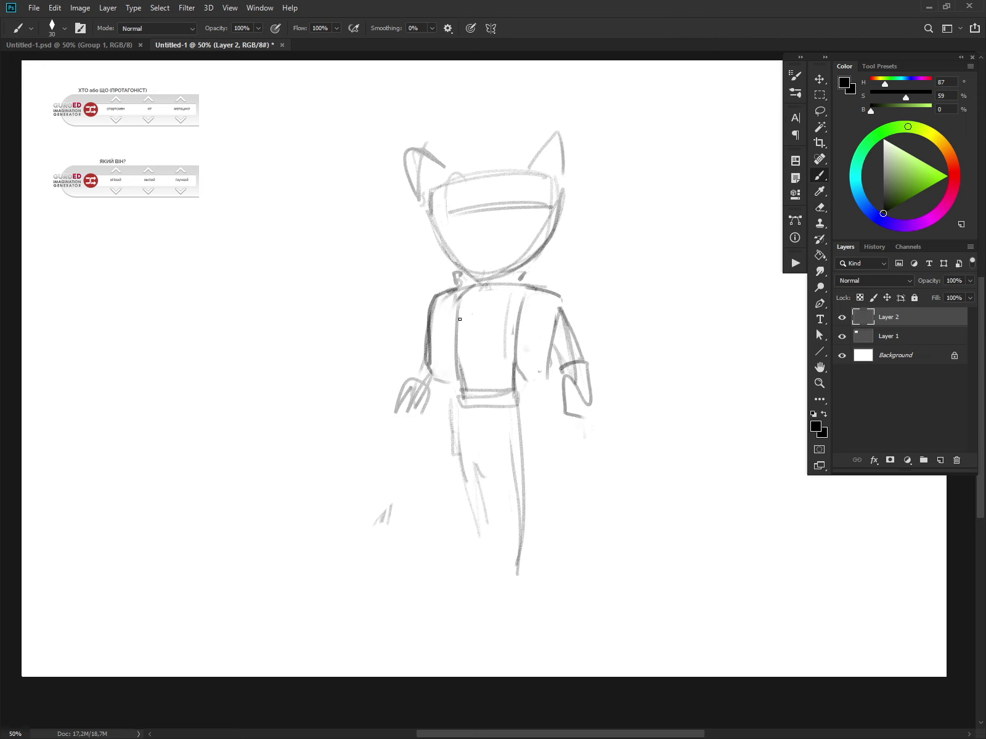
Check the sketch by toggling the visibility of Layer 2 off and back on
left_click(842, 317)
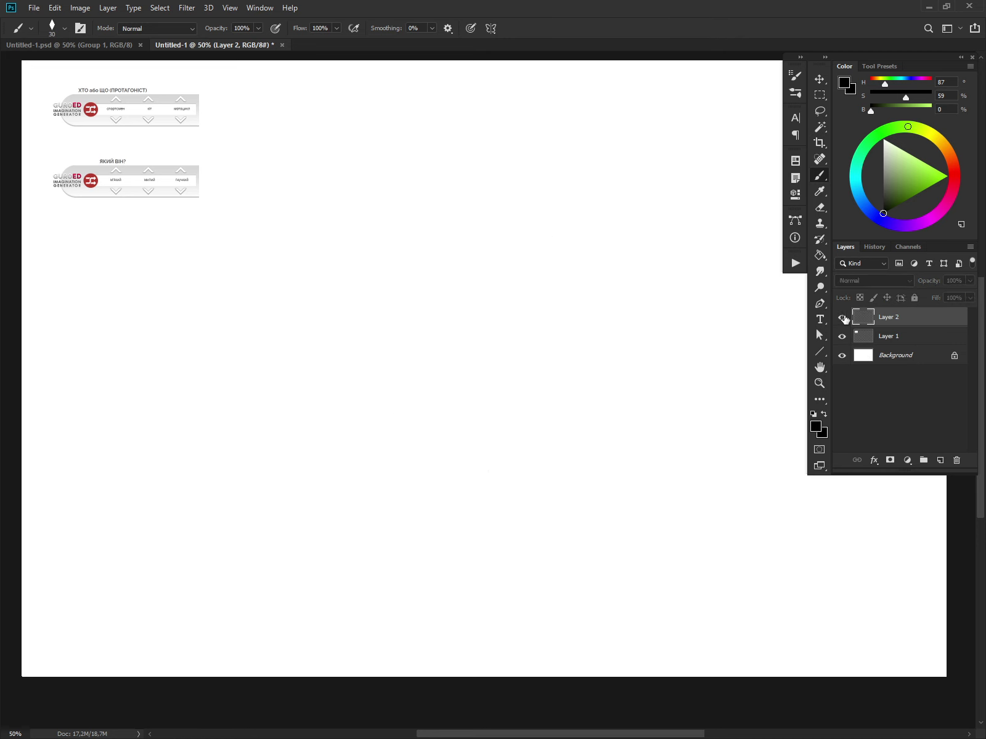
left_click(841, 317)
left_click(842, 317)
left_click(842, 317)
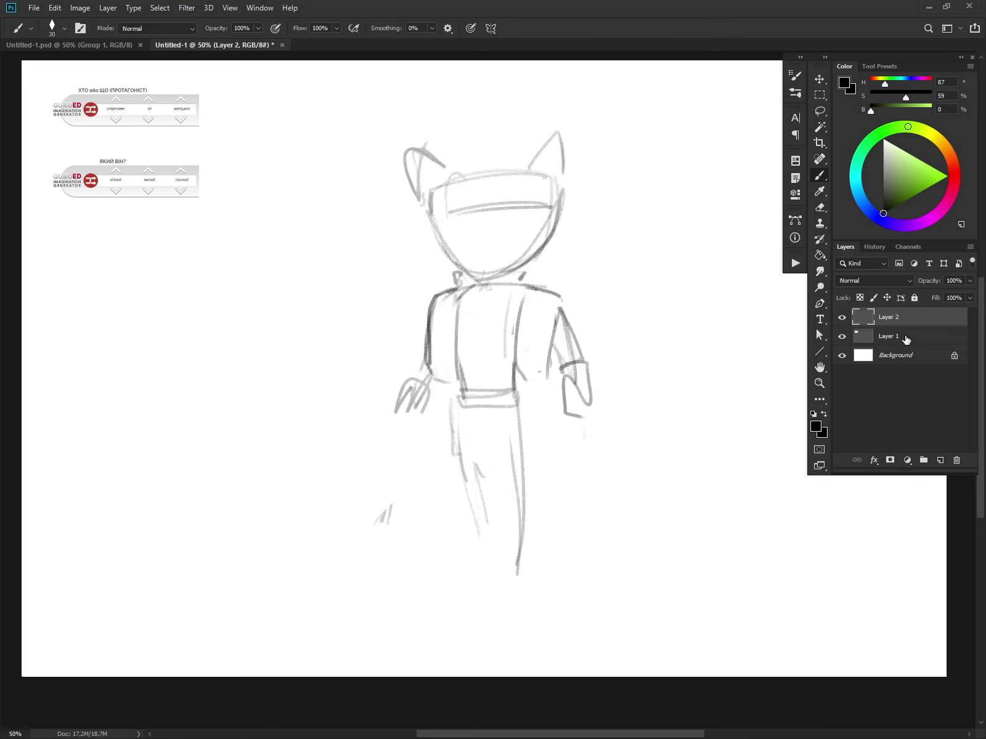
mouse_move(434, 195)
left_mouse_down()
mouse_move(425, 247)
mouse_move(435, 184)
mouse_move(487, 157)
mouse_move(526, 171)
mouse_move(434, 228)
mouse_move(502, 266)
left_mouse_up()
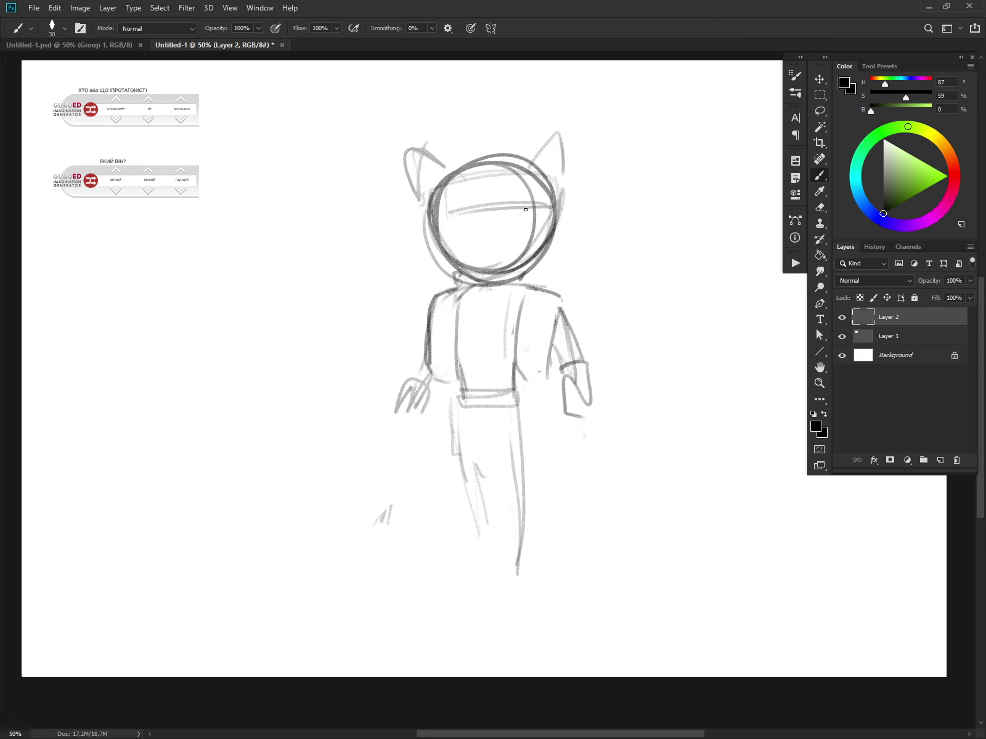
key("ctrl+z")
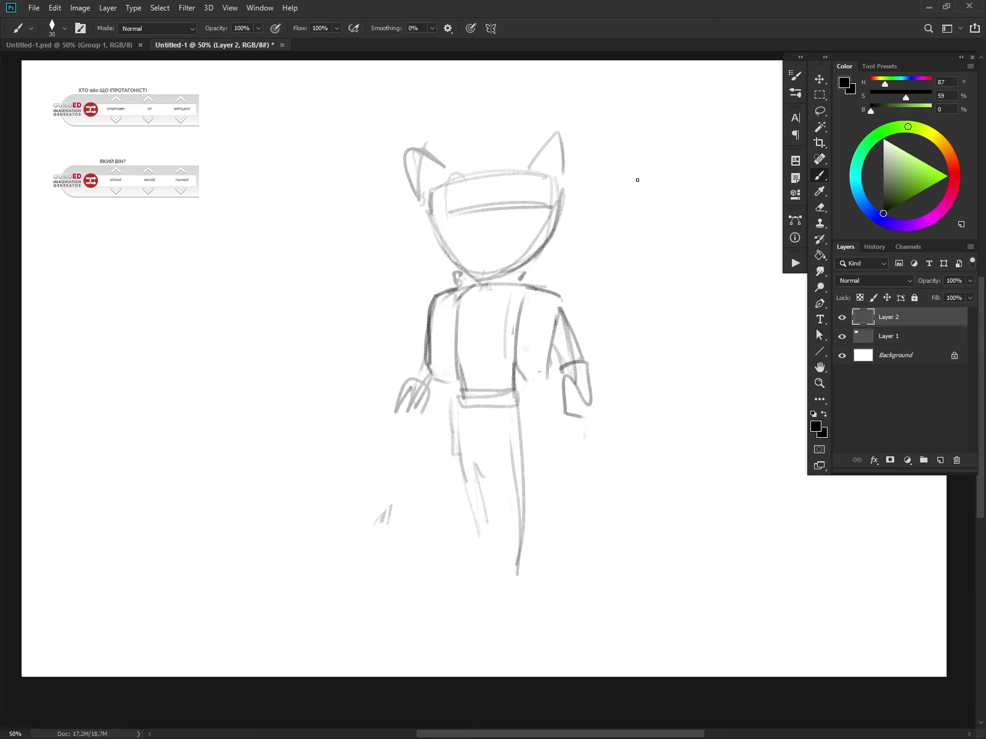
left_click_drag(660, 234, 731, 256)
left_click_drag(634, 283, 521, 301)
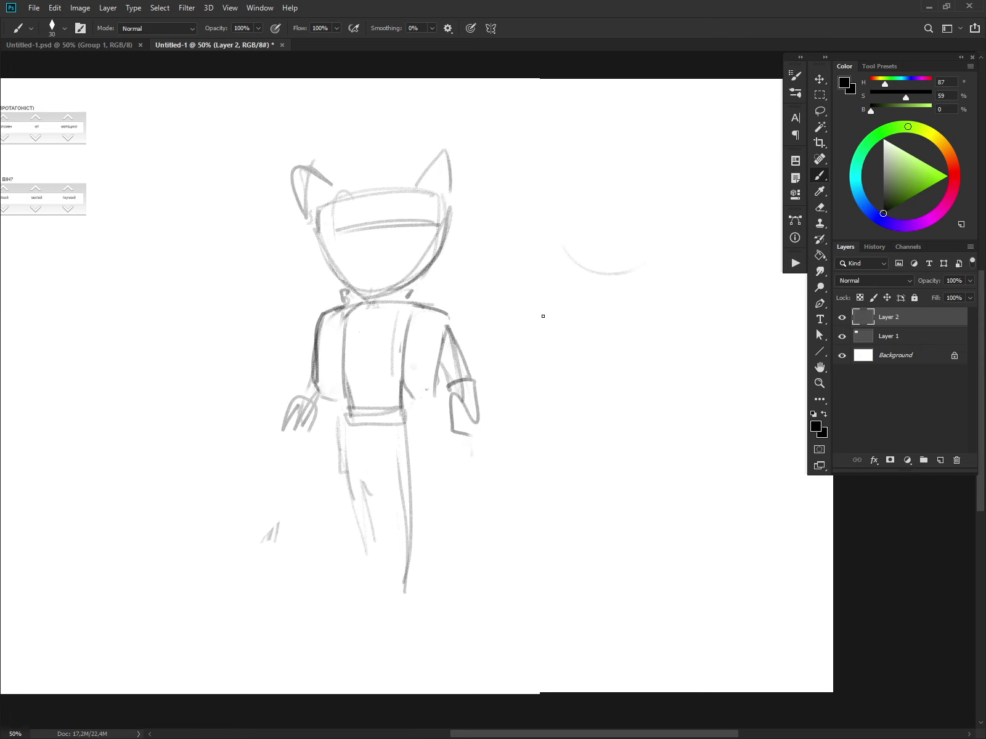
key("ctrl+z")
mouse_move(596, 175)
left_mouse_down()
mouse_move(607, 163)
mouse_move(641, 290)
mouse_move(609, 281)
left_mouse_up()
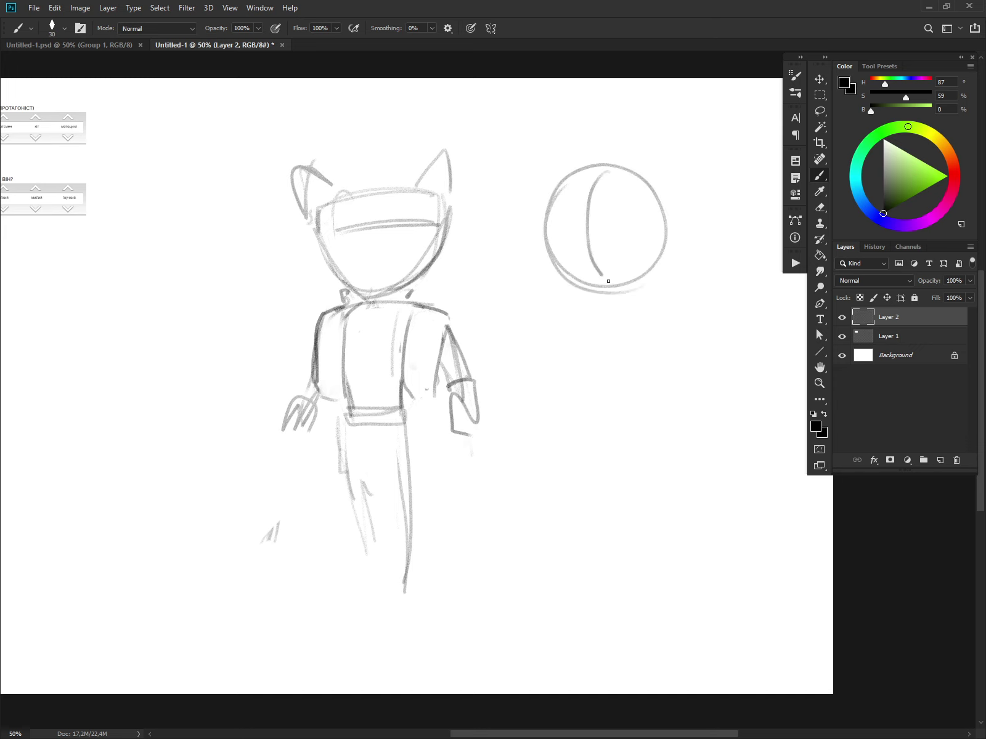
left_click_drag(564, 224, 654, 225)
key("ctrl+z")
key("ctrl+z")
key("ctrl+z")
Draw a vertical centre line and a curved eye line across the face, with round eyes on both sides
left_click_drag(365, 202, 369, 289)
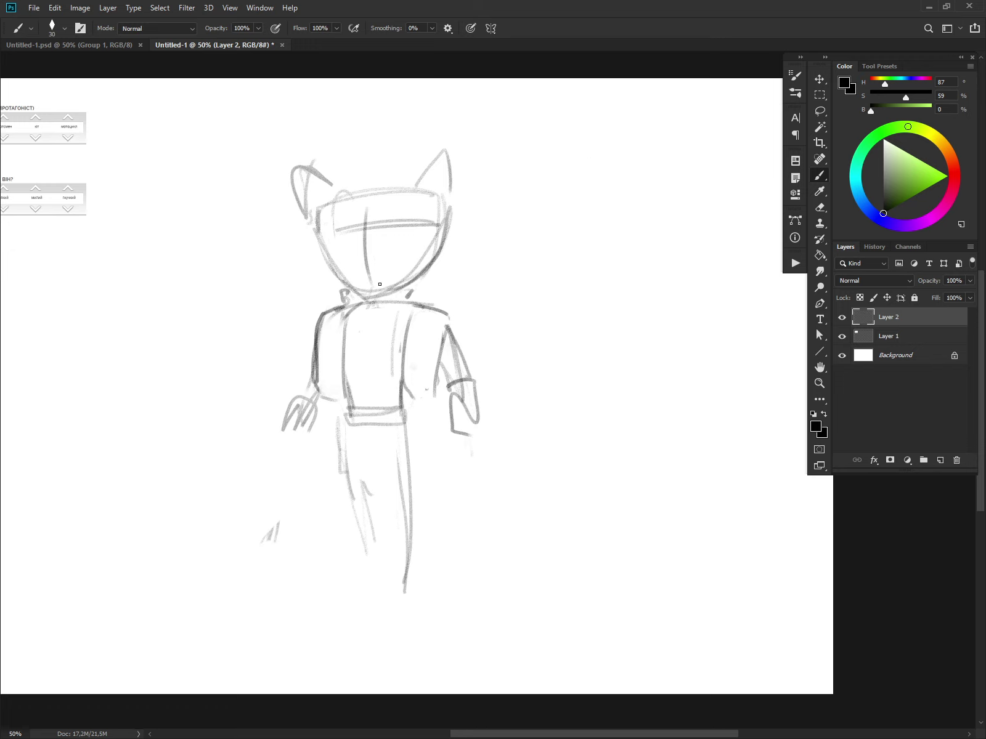
mouse_move(322, 241)
left_mouse_down()
mouse_move(447, 225)
mouse_move(394, 251)
mouse_move(407, 244)
mouse_move(402, 220)
mouse_move(336, 256)
mouse_move(355, 228)
mouse_move(437, 196)
left_mouse_up()
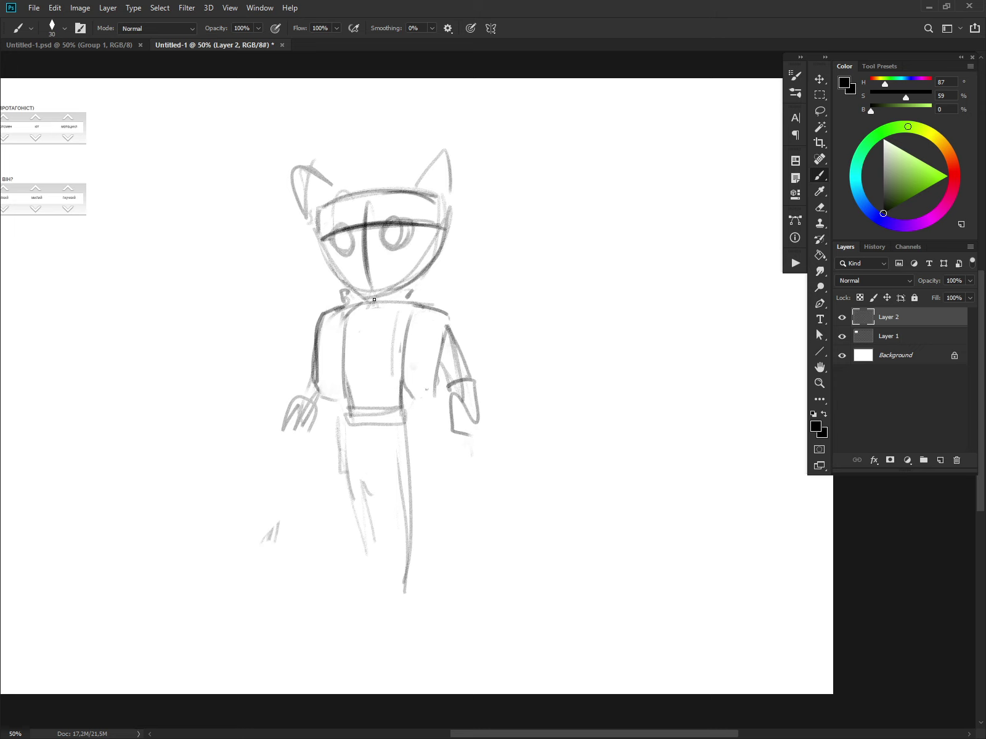
left_click_drag(372, 303, 369, 404)
left_click_drag(342, 345, 412, 345)
mouse_move(364, 305)
left_mouse_down()
mouse_move(412, 319)
mouse_move(387, 301)
left_mouse_up()
key("ctrl+z")
Try a construction study of a bowl-shaped head with a flat chin and curved vertical lines beside the character
left_click_drag(622, 294, 638, 394)
left_click_drag(659, 309, 617, 400)
left_click_drag(624, 294, 615, 388)
mouse_move(607, 332)
left_mouse_down()
mouse_move(649, 328)
mouse_move(567, 311)
left_mouse_up()
key("ctrl+z")
mouse_move(692, 297)
left_mouse_down()
mouse_move(554, 318)
mouse_move(603, 395)
mouse_move(636, 401)
left_mouse_up()
left_click_drag(599, 396, 642, 396)
left_click_drag(602, 400, 647, 393)
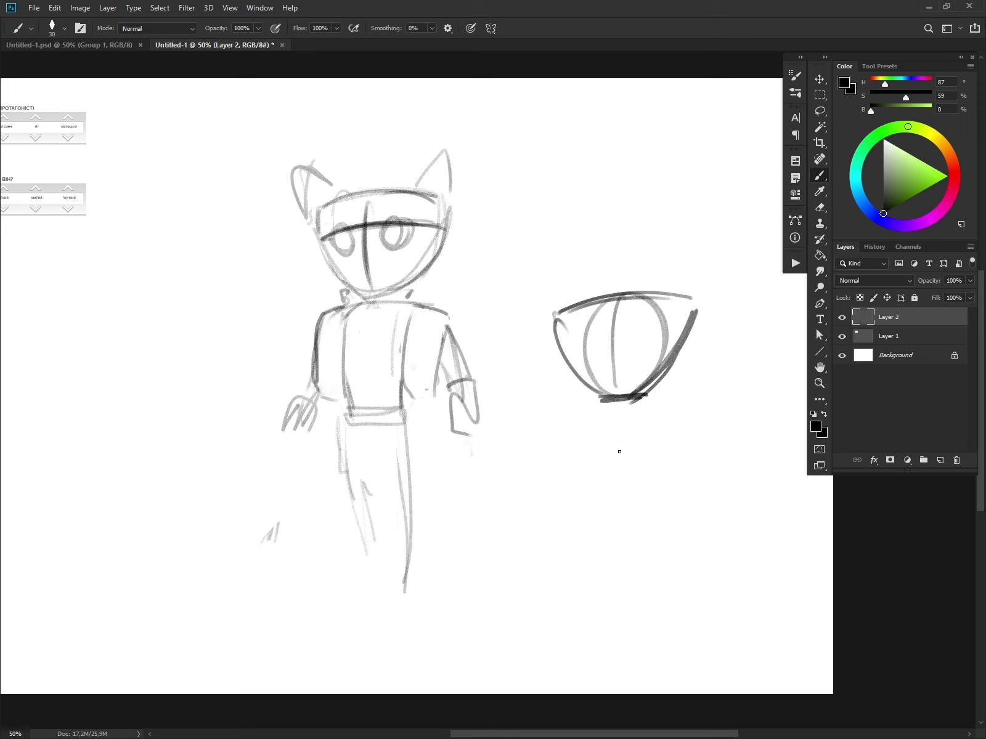
Undo all strokes of the bowl-shaped head study beside the character
mouse_move(611, 408)
left_mouse_down()
mouse_move(618, 441)
mouse_move(594, 412)
left_mouse_up()
key("ctrl+z")
key("ctrl+z")
key("ctrl+z")
key("ctrl+z")
key("ctrl+z")
key("ctrl+z")
key("ctrl+z")
key("ctrl+z")
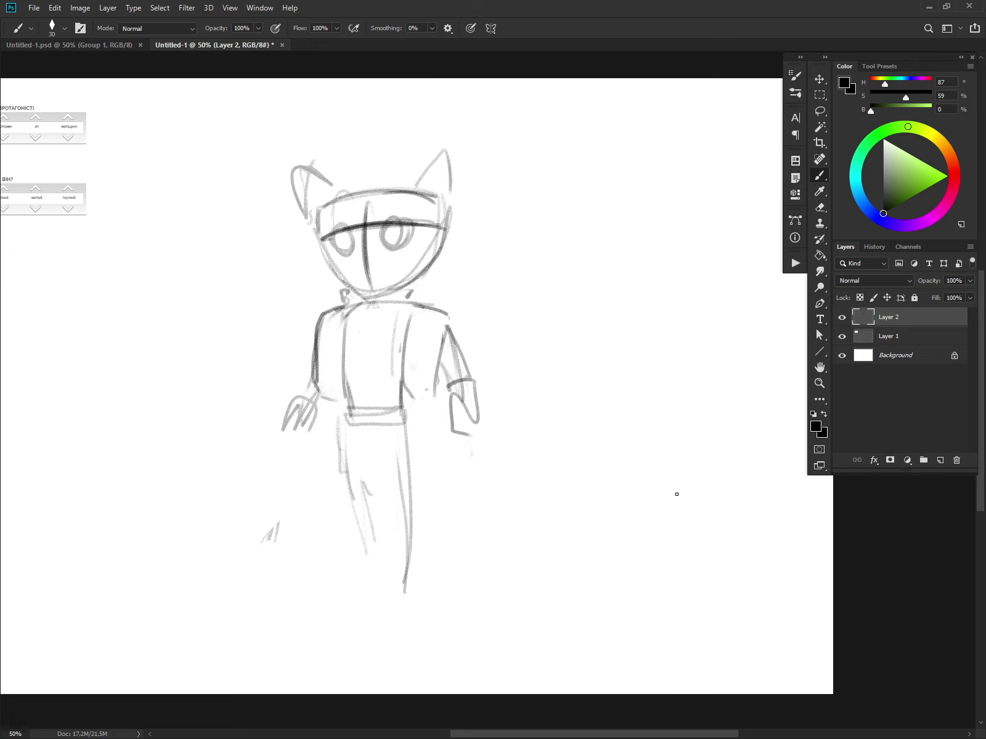
Try a circle with curved vertical and horizontal guide lines beside the character, and undo it
mouse_move(696, 237)
left_mouse_down()
mouse_move(605, 229)
mouse_move(685, 211)
left_mouse_up()
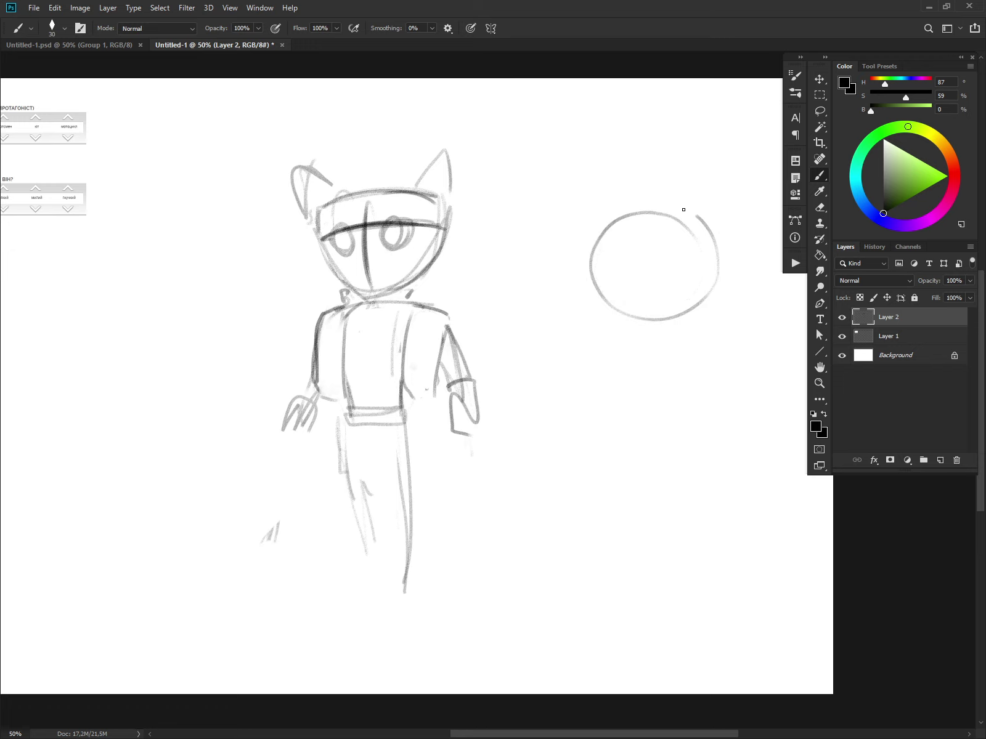
key("ctrl+z")
mouse_move(581, 332)
left_mouse_down()
mouse_move(674, 273)
mouse_move(653, 335)
mouse_move(559, 281)
mouse_move(673, 271)
mouse_move(671, 319)
left_mouse_up()
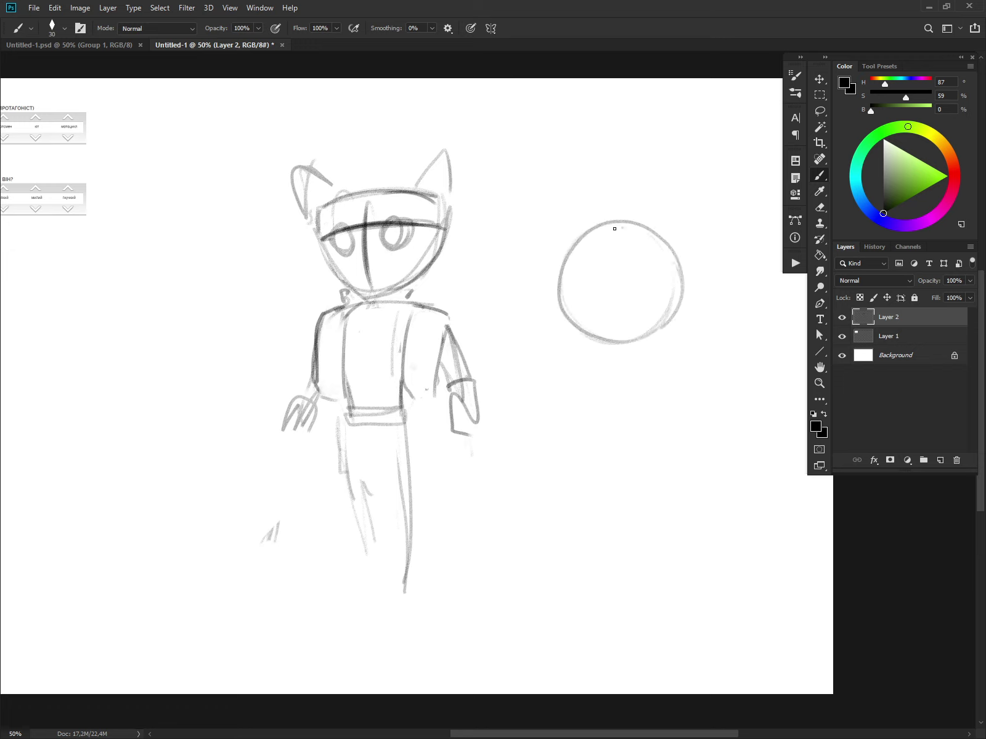
left_click_drag(619, 227, 610, 321)
mouse_move(566, 286)
left_mouse_down()
mouse_move(617, 269)
mouse_move(659, 269)
left_mouse_up()
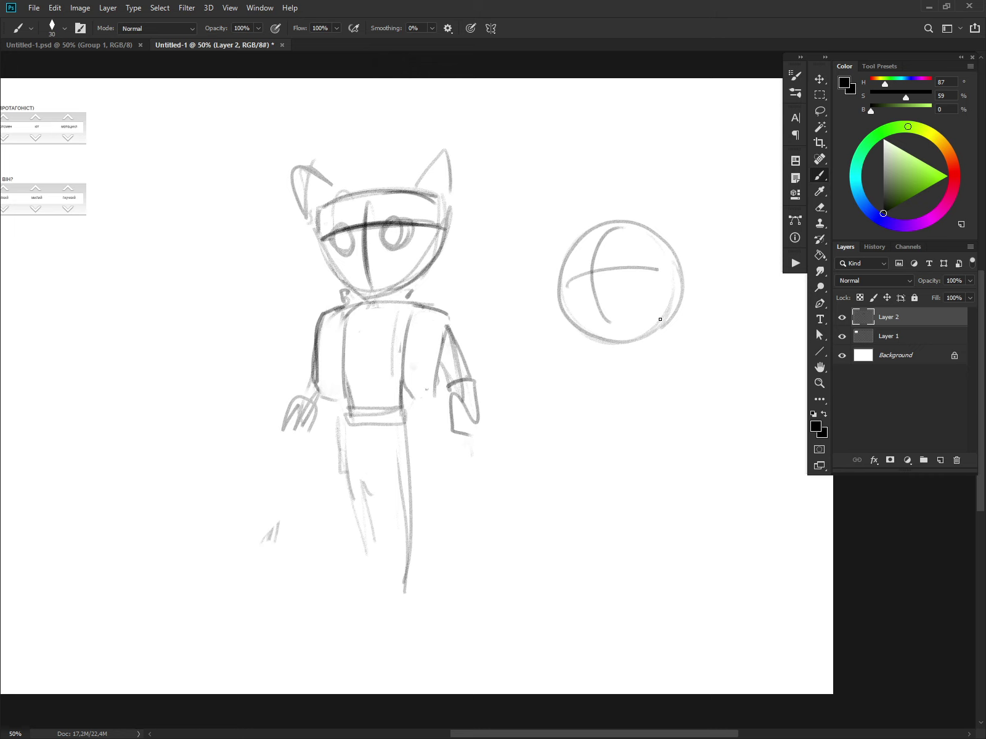
key("ctrl+z")
key("ctrl+z")
key("ctrl+z")
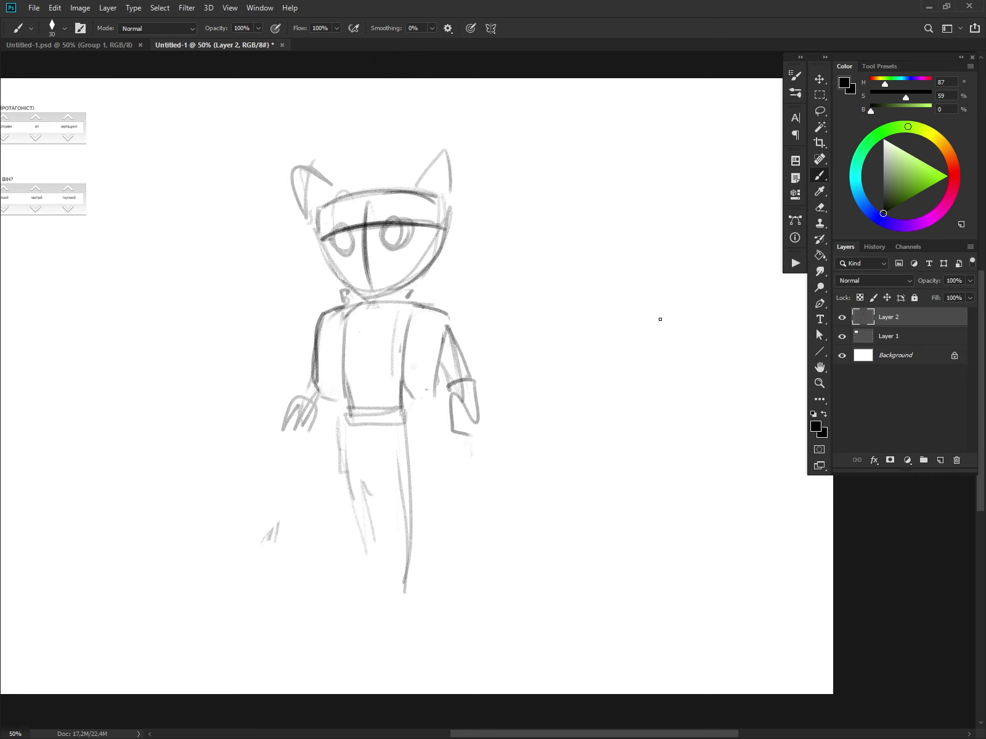
Sketch a sphere study with darkened curved cross contours beside the character
mouse_move(591, 289)
left_mouse_down()
mouse_move(621, 236)
mouse_move(616, 346)
left_mouse_up()
mouse_move(645, 271)
left_mouse_down()
mouse_move(567, 300)
mouse_move(668, 280)
mouse_move(567, 302)
mouse_move(657, 273)
left_mouse_up()
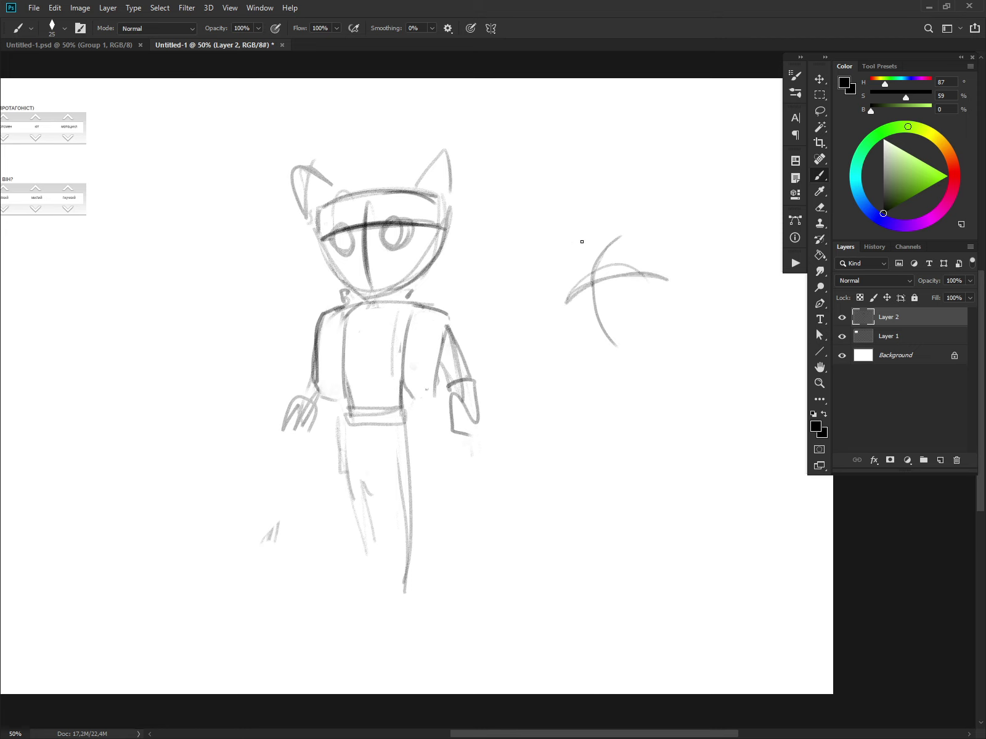
left_click_drag(581, 239, 557, 315)
mouse_move(667, 301)
left_mouse_down()
mouse_move(593, 240)
mouse_move(605, 340)
mouse_move(677, 270)
mouse_move(576, 255)
mouse_move(601, 345)
left_mouse_up()
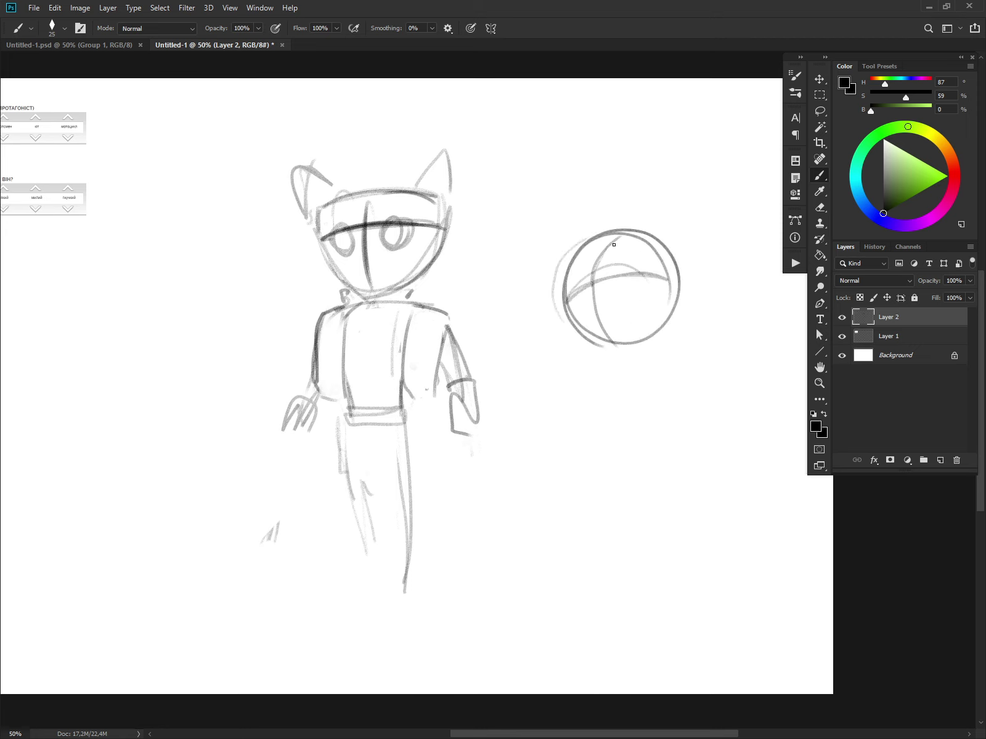
mouse_move(607, 240)
left_mouse_down()
mouse_move(616, 335)
mouse_move(629, 274)
left_mouse_up()
left_click_drag(573, 295, 652, 273)
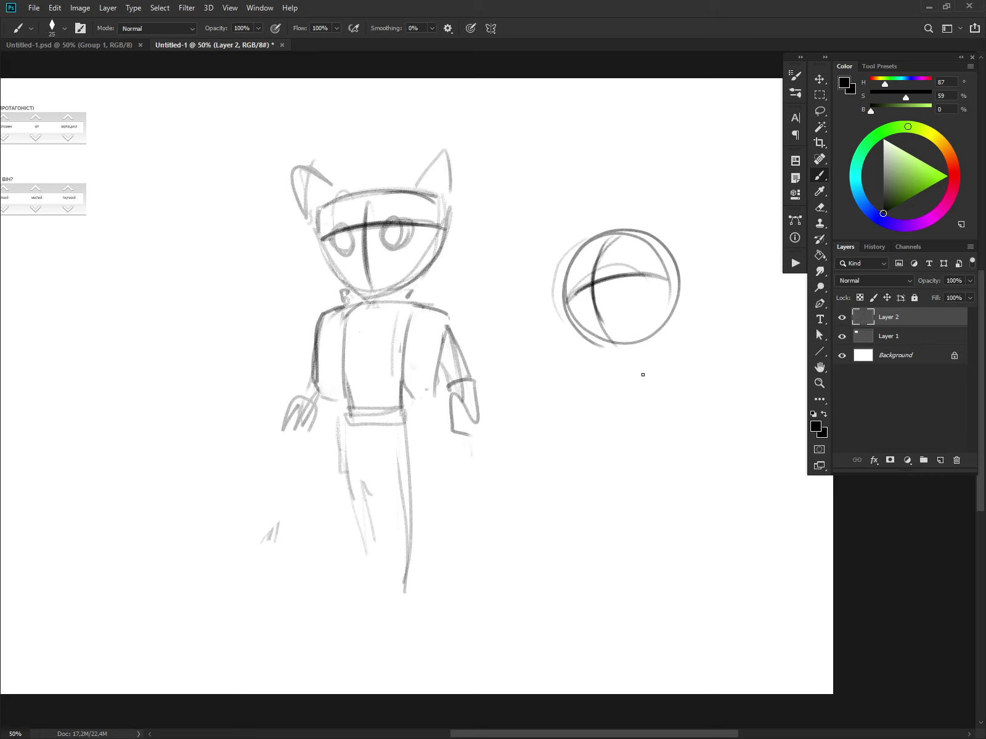
Attach a tapering tube with elliptical ends to the lower side of the sphere study and darken the opposite edge
mouse_move(675, 282)
left_mouse_down()
mouse_move(656, 330)
mouse_move(666, 290)
left_mouse_up()
mouse_move(564, 293)
left_mouse_down()
mouse_move(583, 337)
mouse_move(551, 322)
left_mouse_up()
mouse_move(677, 286)
left_mouse_down()
mouse_move(658, 328)
mouse_move(678, 281)
left_mouse_up()
left_click_drag(654, 328, 686, 350)
mouse_move(685, 287)
left_mouse_down()
mouse_move(725, 324)
mouse_move(706, 364)
mouse_move(713, 354)
mouse_move(692, 314)
left_mouse_up()
Erase the near curve of the ellipse where the tube joins the sphere
key("e")
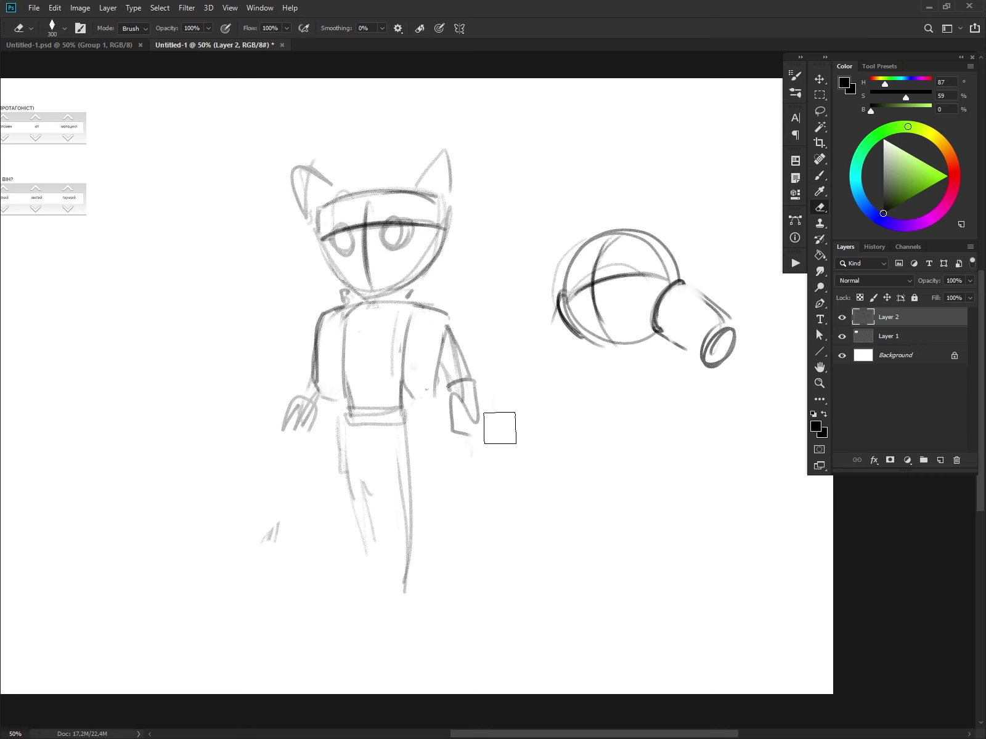
key("ctrl+z")
key("ctrl+z")
left_click(881, 66)
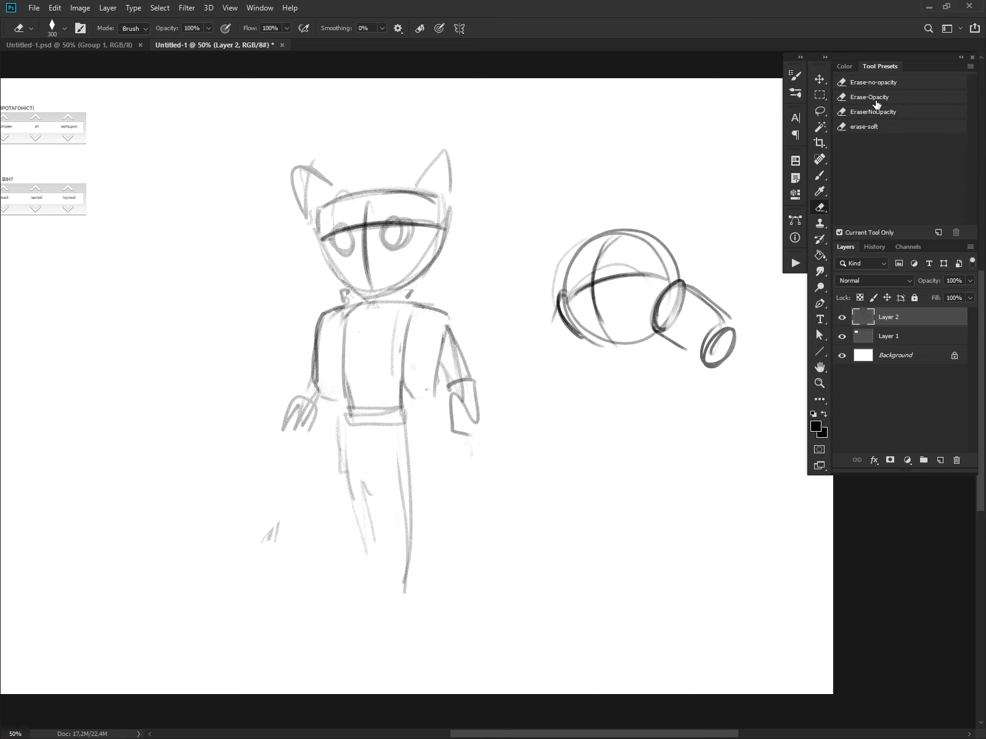
mouse_move(656, 331)
left_mouse_down()
mouse_move(688, 305)
mouse_move(666, 332)
left_mouse_up()
key("b")
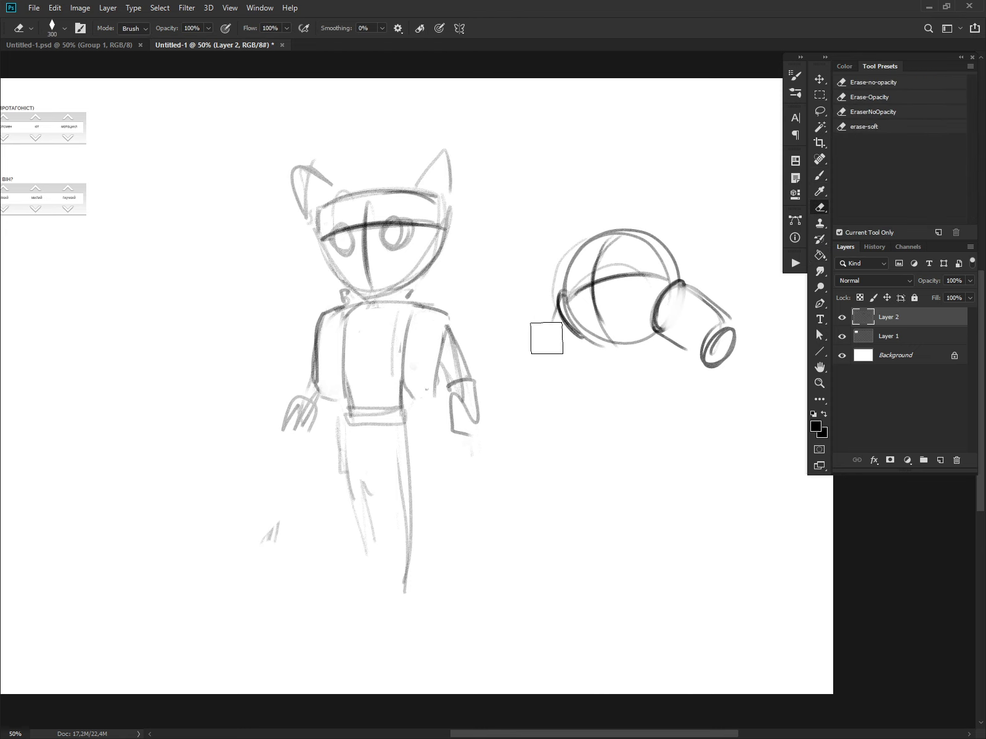
Erase the whole sphere-and-tube study beside the character
mouse_move(538, 312)
left_mouse_down()
mouse_move(518, 335)
mouse_move(529, 363)
mouse_move(546, 369)
mouse_move(576, 343)
left_mouse_up()
key("ctrl+z")
key("ctrl+z")
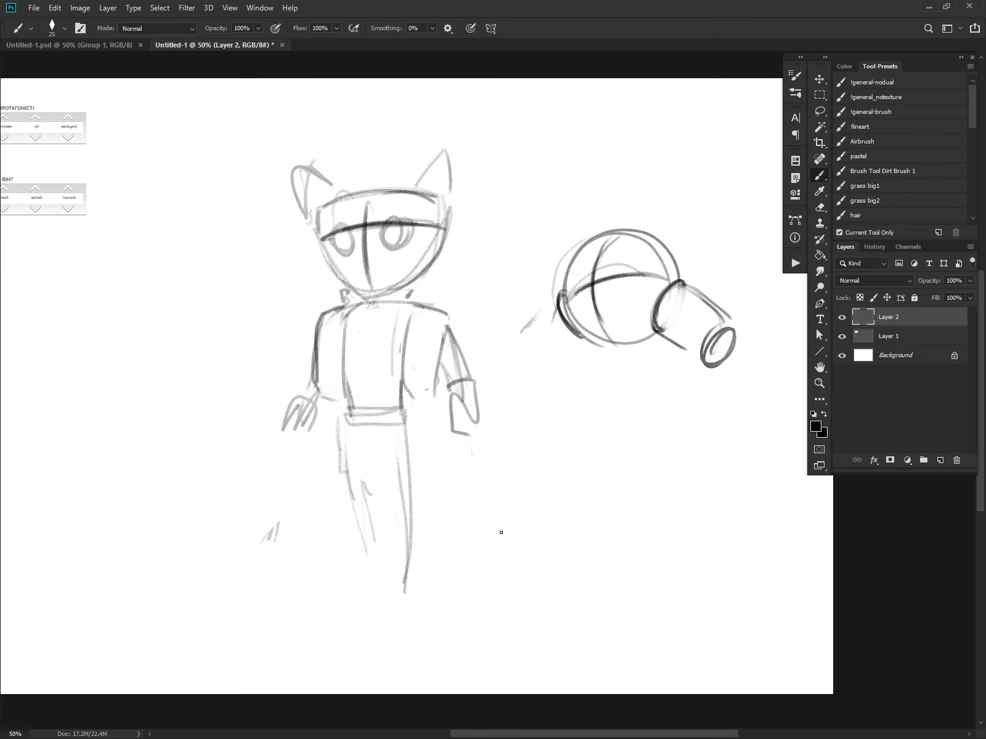
key("e")
mouse_move(669, 287)
left_mouse_down()
mouse_move(542, 316)
mouse_move(699, 302)
mouse_move(744, 341)
left_mouse_up()
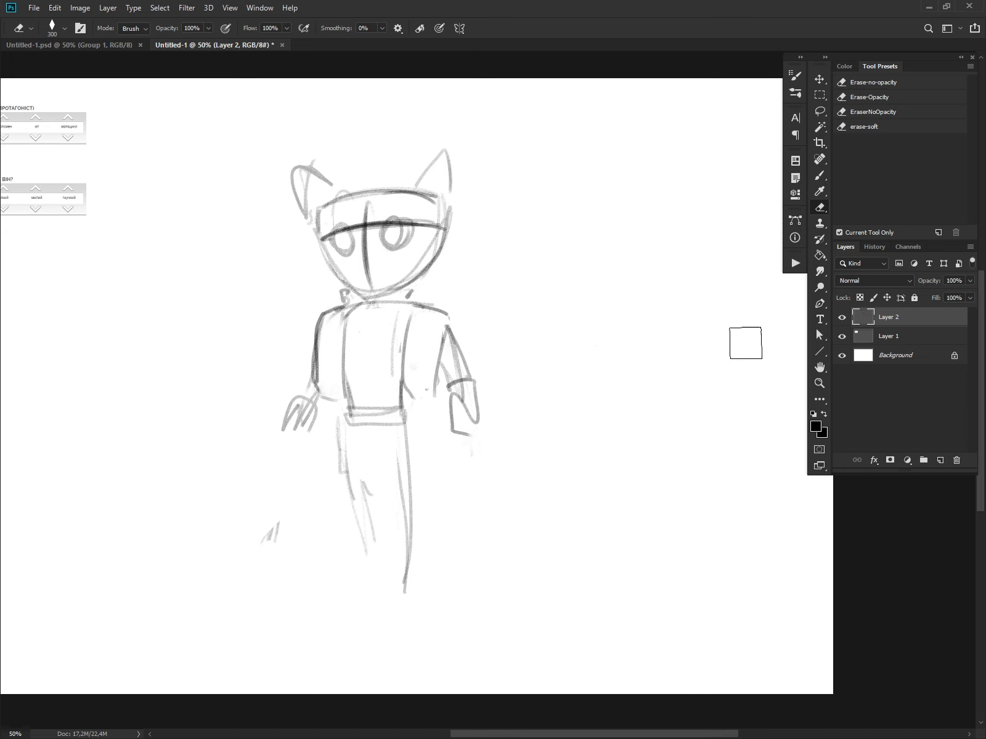
Reinforce the cat's jaw, facial centre line, eye line and the upper edge of the head with darker strokes
key("b")
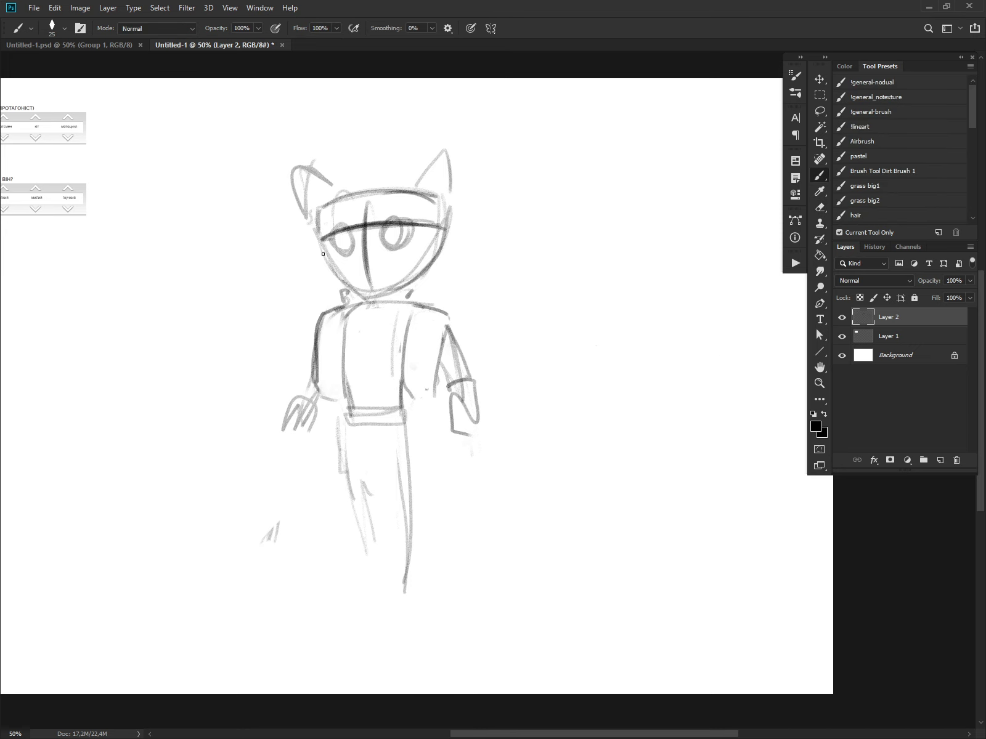
mouse_move(323, 254)
left_mouse_down()
mouse_move(335, 280)
mouse_move(370, 300)
mouse_move(393, 290)
mouse_move(447, 211)
left_mouse_up()
left_click_drag(368, 208, 370, 293)
left_click_drag(322, 241, 438, 228)
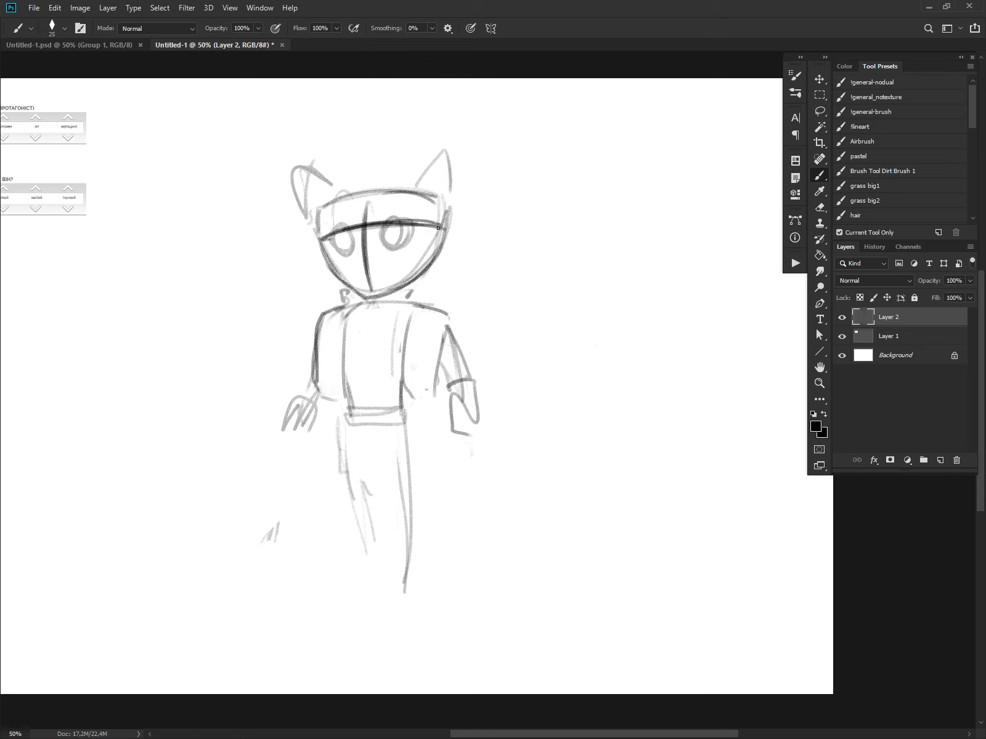
left_click_drag(373, 190, 435, 198)
mouse_move(333, 256)
left_mouse_down()
mouse_move(368, 301)
mouse_move(410, 304)
left_mouse_up()
key("ctrl+z")
Sketch a centre line with rounded upper and lower curves on the torso, and erase the old jacket front edges
mouse_move(336, 331)
left_mouse_down()
mouse_move(386, 398)
mouse_move(413, 328)
mouse_move(357, 304)
mouse_move(372, 305)
mouse_move(367, 387)
mouse_move(369, 333)
mouse_move(341, 378)
left_mouse_up()
key("e")
left_click_drag(413, 325, 403, 377)
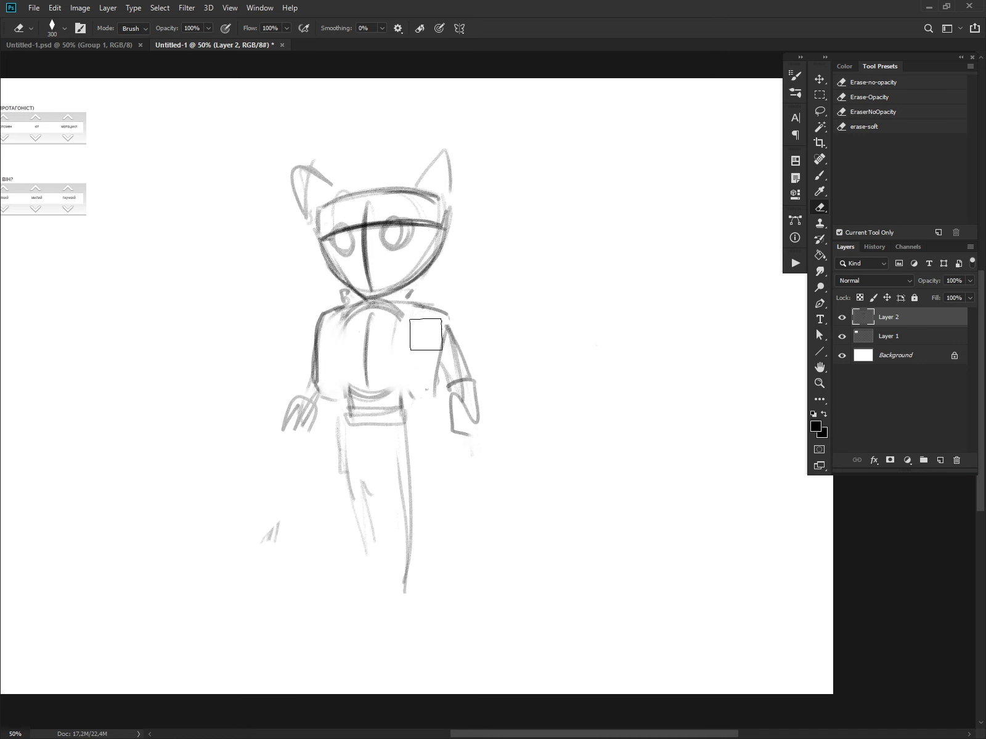
Redraw the jacket's front edges, shoulder line and outer side edges over the torso
key("b")
mouse_move(335, 318)
left_mouse_down()
mouse_move(433, 306)
mouse_move(406, 394)
left_mouse_up()
left_click_drag(446, 318, 435, 385)
mouse_move(348, 315)
left_mouse_down()
mouse_move(350, 401)
mouse_move(316, 388)
left_mouse_up()
left_click_drag(309, 336, 319, 403)
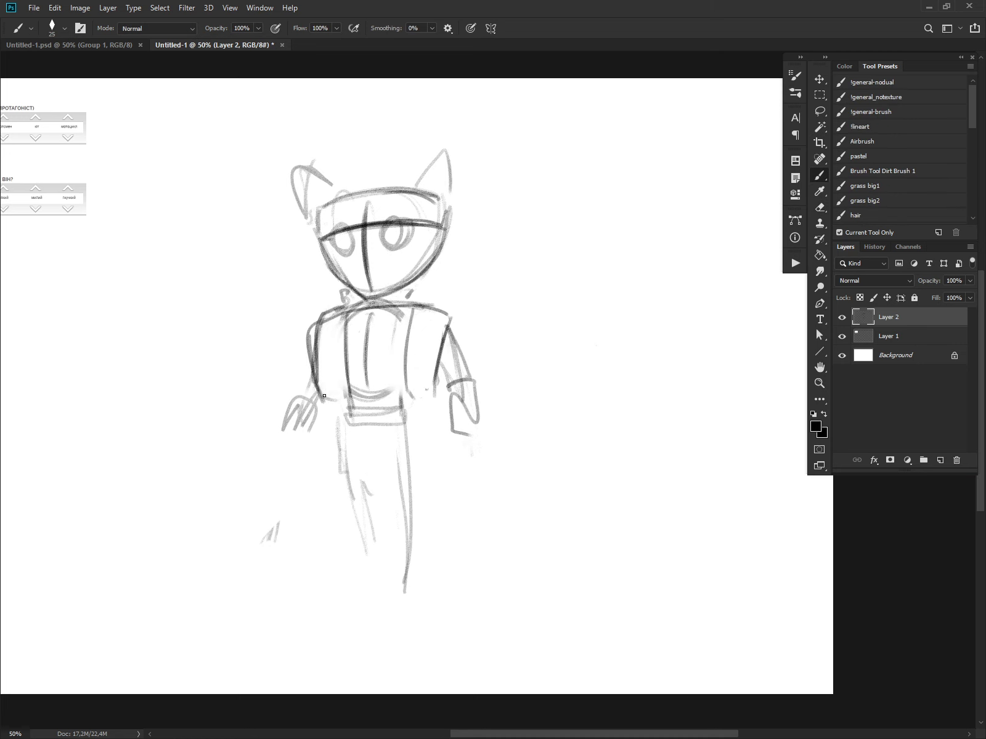
Thicken the jacket's side and front edges and close both halves with a lower hem
mouse_move(317, 321)
left_mouse_down()
mouse_move(319, 400)
mouse_move(348, 404)
left_mouse_up()
left_click_drag(313, 318, 319, 391)
mouse_move(411, 311)
left_mouse_down()
mouse_move(403, 402)
mouse_move(428, 399)
left_mouse_up()
left_click_drag(408, 334, 401, 395)
left_click_drag(443, 334, 436, 387)
mouse_move(450, 308)
left_mouse_down()
mouse_move(454, 328)
mouse_move(442, 339)
mouse_move(445, 329)
mouse_move(438, 376)
left_mouse_up()
Lighten the waist lines, then draw the curved pelvis and the front leg with a rounded foot
key("e")
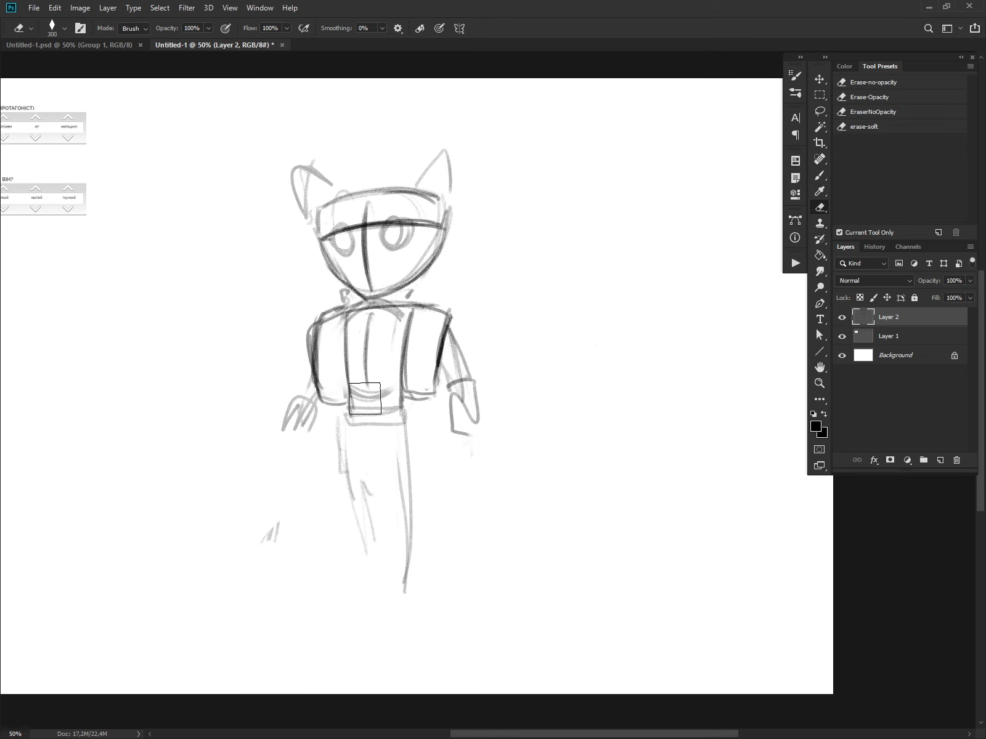
left_click_drag(366, 400, 348, 417)
key("b")
mouse_move(348, 417)
left_mouse_down()
mouse_move(405, 409)
mouse_move(365, 420)
mouse_move(373, 454)
mouse_move(350, 428)
mouse_move(403, 414)
mouse_move(370, 444)
mouse_move(406, 444)
mouse_move(345, 412)
mouse_move(373, 557)
left_mouse_up()
mouse_move(390, 446)
left_mouse_down()
mouse_move(393, 595)
mouse_move(392, 577)
mouse_move(418, 583)
mouse_move(375, 607)
mouse_move(429, 593)
left_mouse_up()
mouse_move(428, 592)
left_mouse_down()
mouse_move(374, 606)
mouse_move(424, 612)
left_mouse_up()
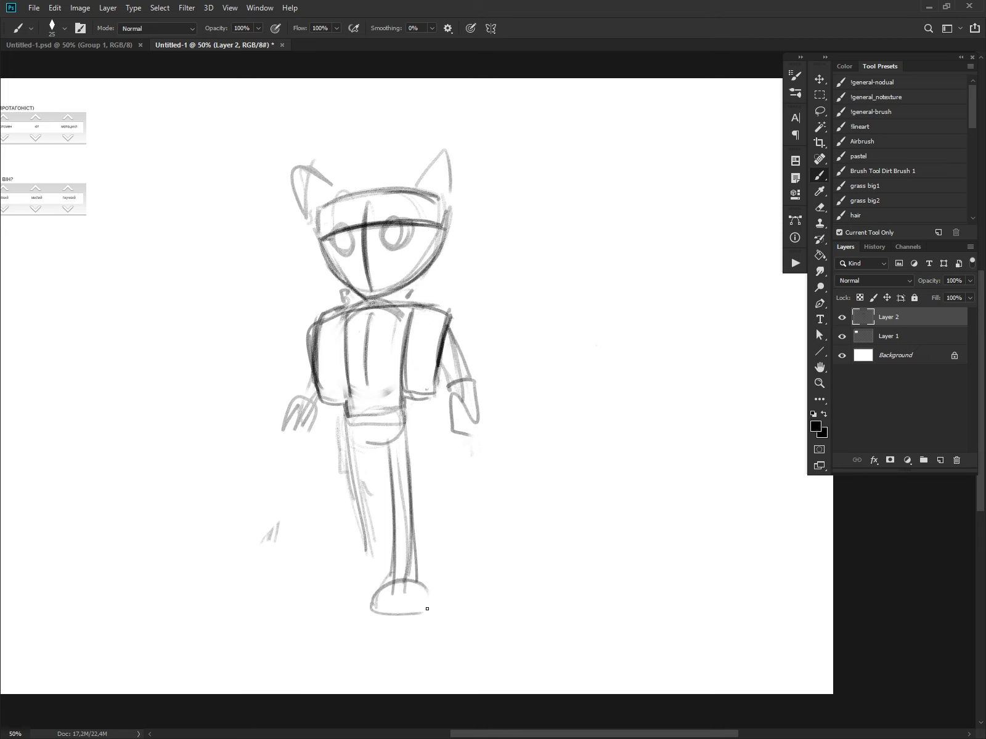
Sketch the rear foot and widen both legs into straight trouser shapes
left_click_drag(360, 529, 364, 559)
mouse_move(362, 575)
left_mouse_down()
mouse_move(320, 586)
mouse_move(338, 562)
left_mouse_up()
mouse_move(411, 457)
left_mouse_down()
mouse_move(432, 551)
mouse_move(439, 583)
left_mouse_up()
left_click_drag(349, 450, 351, 552)
left_click_drag(342, 487, 352, 551)
mouse_move(376, 456)
left_mouse_down()
mouse_move(382, 574)
mouse_move(376, 454)
mouse_move(395, 552)
left_mouse_up()
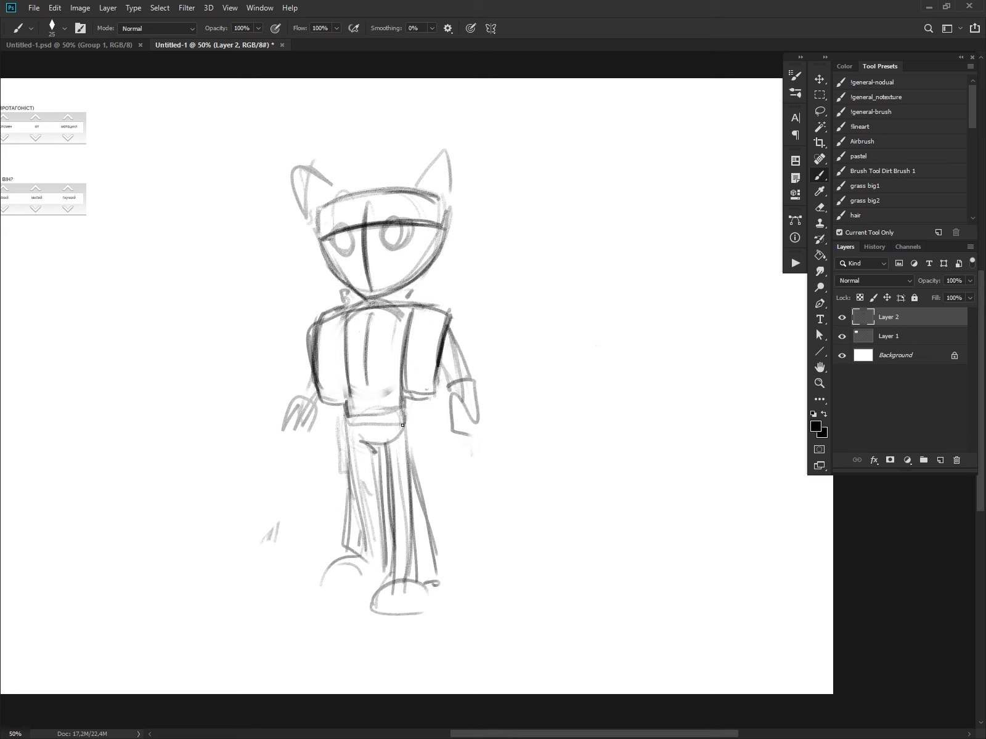
Darken the outer edge of the right trouser leg and erase the rough inner lines of both legs
left_click_drag(404, 410, 430, 525)
left_click_drag(406, 424, 436, 560)
key("e")
left_click_drag(405, 462, 415, 570)
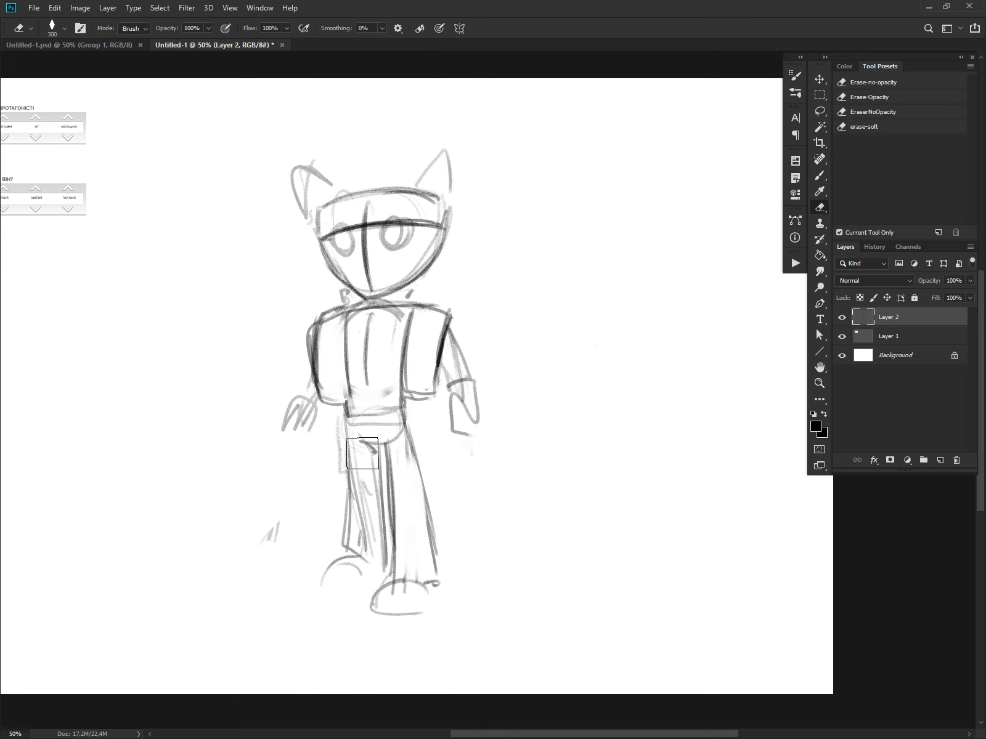
left_click_drag(362, 450, 357, 554)
Redraw the right arm with a curved upper arm and a block-shaped forearm
key("b")
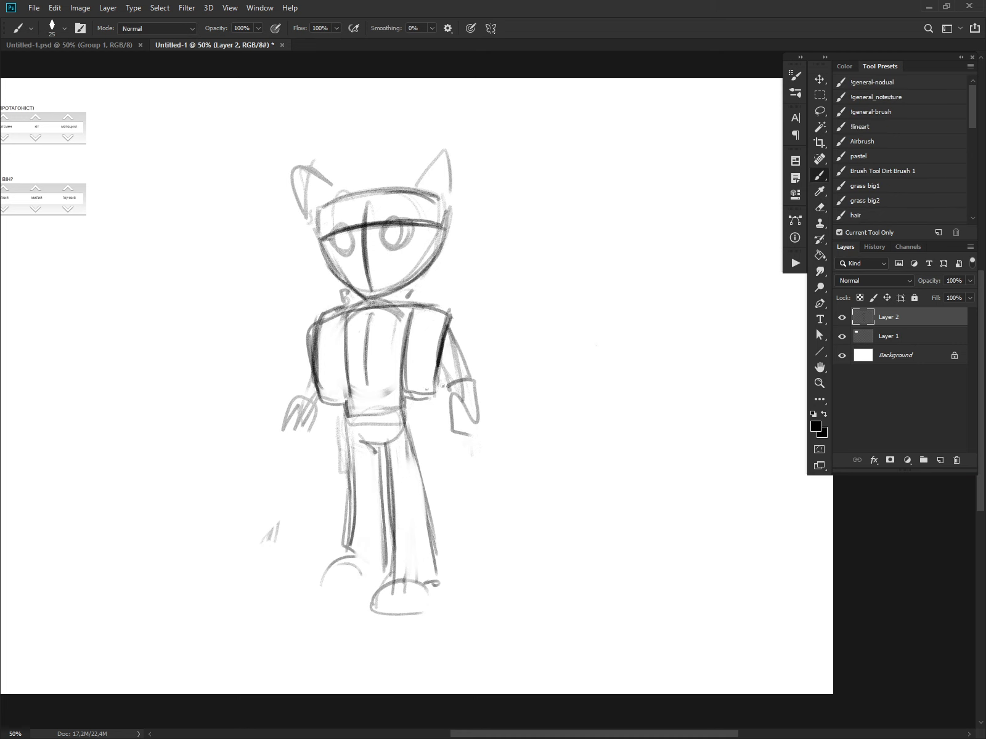
left_click_drag(442, 385, 441, 431)
mouse_move(442, 390)
left_mouse_down()
mouse_move(473, 380)
mouse_move(480, 428)
mouse_move(460, 433)
left_mouse_up()
left_click_drag(441, 361, 456, 379)
left_click_drag(447, 325, 467, 375)
Replace the left hand scribble with a block-shaped forearm and darken the edges of the right forearm
mouse_move(306, 387)
left_mouse_down()
mouse_move(289, 416)
mouse_move(326, 404)
mouse_move(312, 447)
left_mouse_up()
left_click_drag(287, 392, 276, 438)
mouse_move(276, 439)
left_mouse_down()
mouse_move(311, 445)
mouse_move(318, 394)
mouse_move(329, 400)
mouse_move(312, 452)
left_mouse_up()
key("e")
key("b")
left_click_drag(324, 410, 312, 452)
left_click_drag(299, 394, 284, 423)
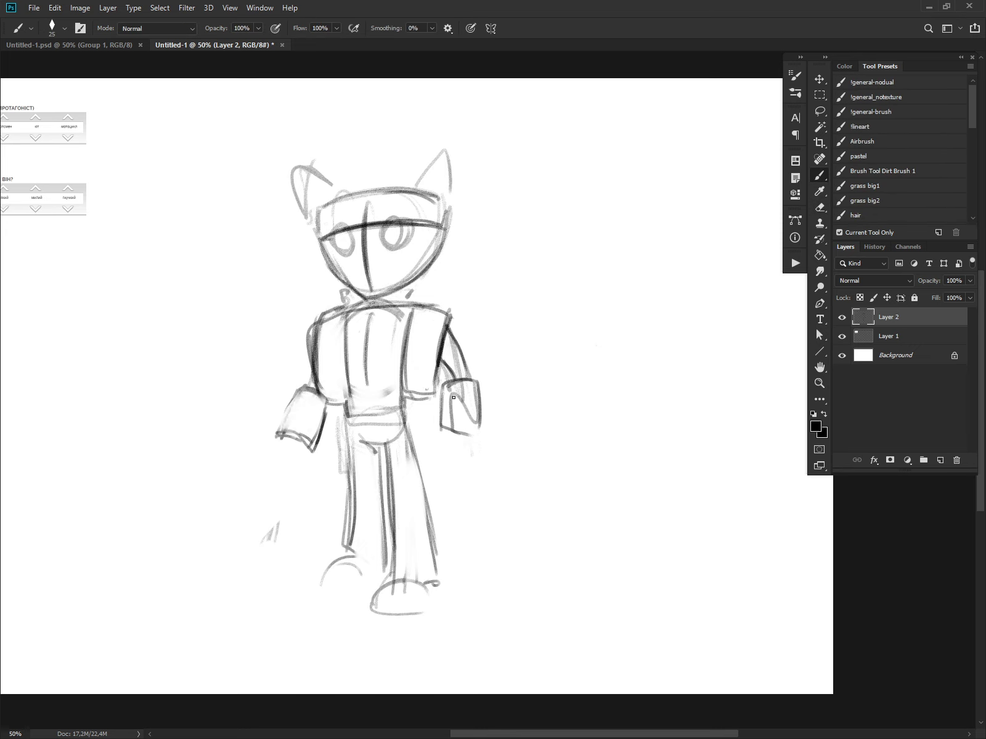
left_click_drag(450, 387, 442, 434)
mouse_move(445, 392)
left_mouse_down()
mouse_move(440, 438)
mouse_move(462, 437)
left_mouse_up()
Try an oval for the rib cage, a bowl shape for the pelvis and a circle for the skull over the figure
mouse_move(375, 304)
left_mouse_down()
mouse_move(345, 370)
mouse_move(370, 305)
mouse_move(361, 389)
mouse_move(376, 449)
mouse_move(401, 417)
left_mouse_up()
mouse_move(401, 419)
left_mouse_down()
mouse_move(377, 447)
mouse_move(399, 415)
left_mouse_up()
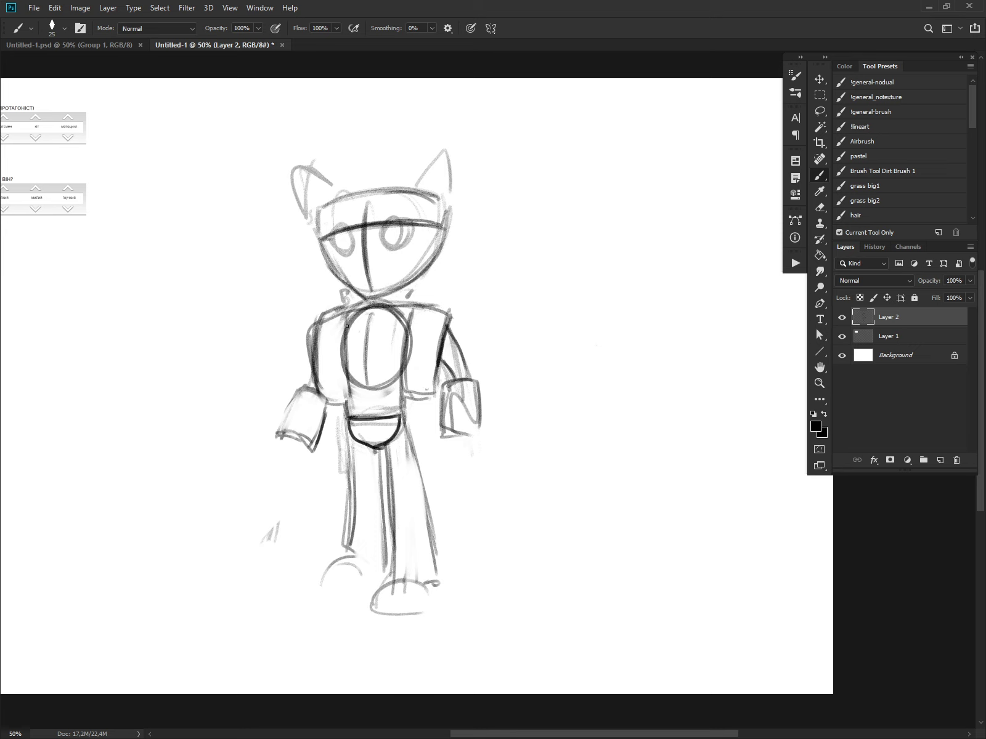
mouse_move(347, 326)
left_mouse_down()
mouse_move(404, 345)
mouse_move(370, 308)
left_mouse_up()
mouse_move(325, 233)
left_mouse_down()
mouse_move(350, 284)
mouse_move(328, 253)
left_mouse_up()
left_click_drag(414, 200, 402, 281)
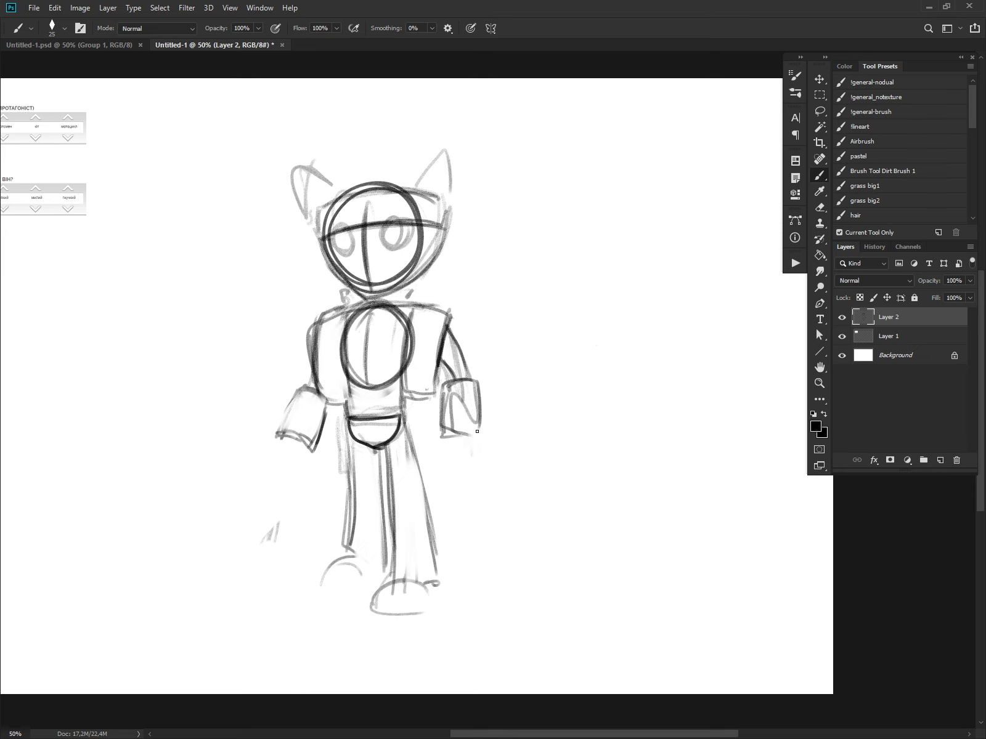
Undo the skull circle, the pelvis bowl and the rib cage oval
key("ctrl+z")
key("ctrl+z")
key("ctrl+z")
key("ctrl+z")
key("ctrl+z")
key("ctrl+z")
key("ctrl+z")
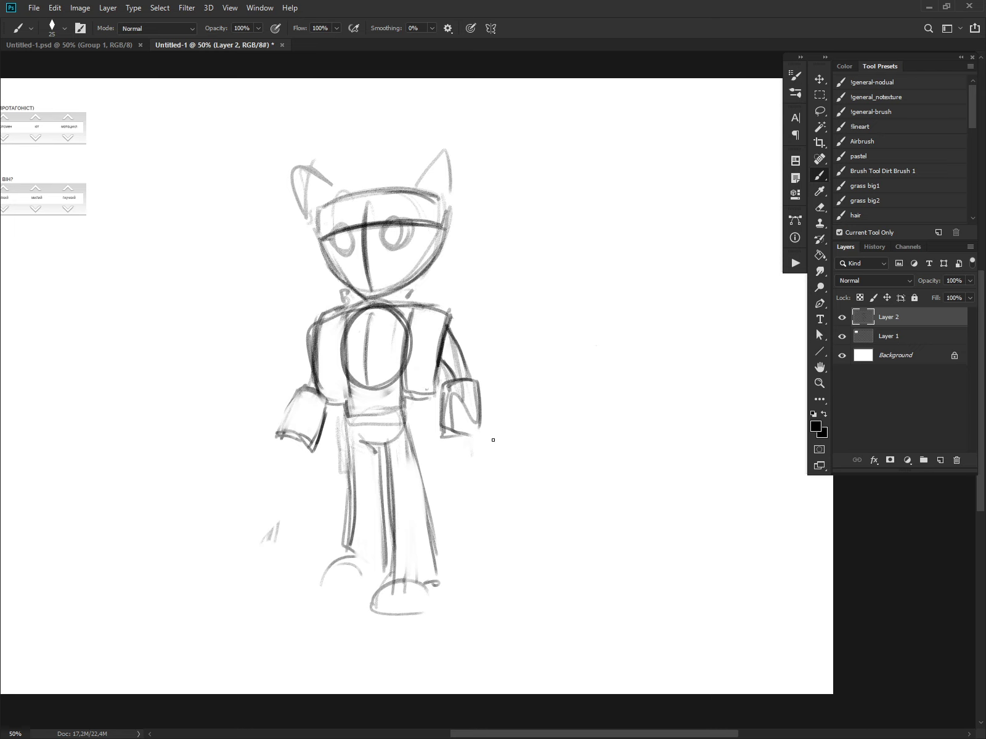
key("ctrl+z")
Add the right collar piece and sketch rounded shapes for both hands
mouse_move(357, 310)
left_mouse_down()
mouse_move(399, 305)
mouse_move(414, 287)
mouse_move(419, 299)
left_mouse_up()
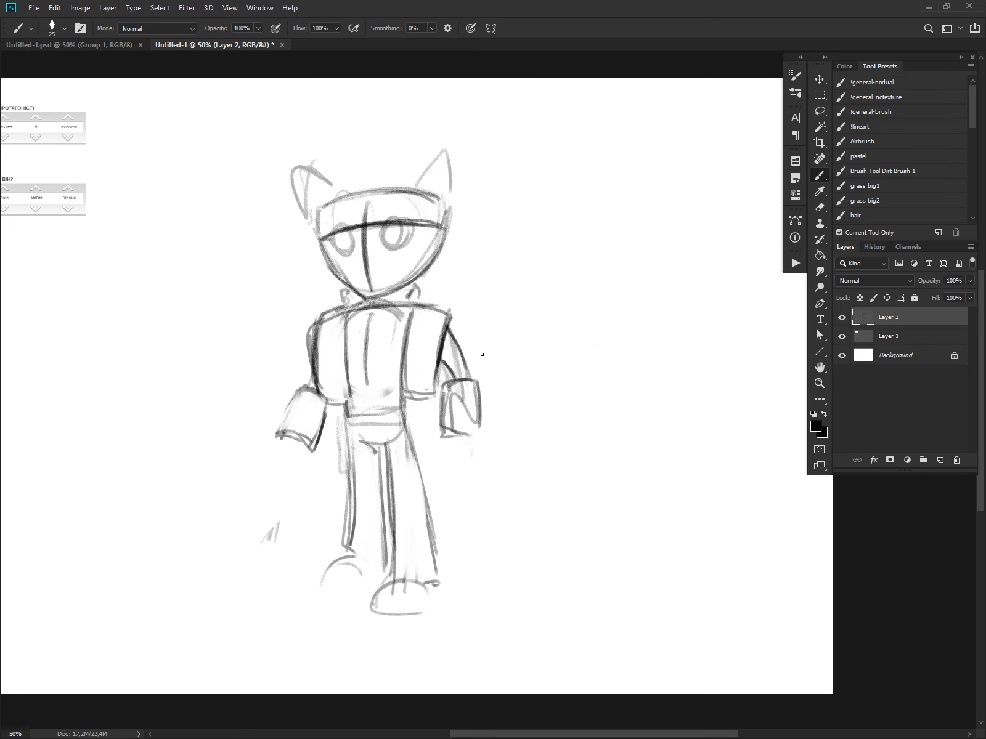
mouse_move(454, 398)
left_mouse_down()
mouse_move(450, 433)
mouse_move(468, 431)
mouse_move(431, 453)
mouse_move(484, 453)
mouse_move(481, 473)
mouse_move(490, 456)
left_mouse_up()
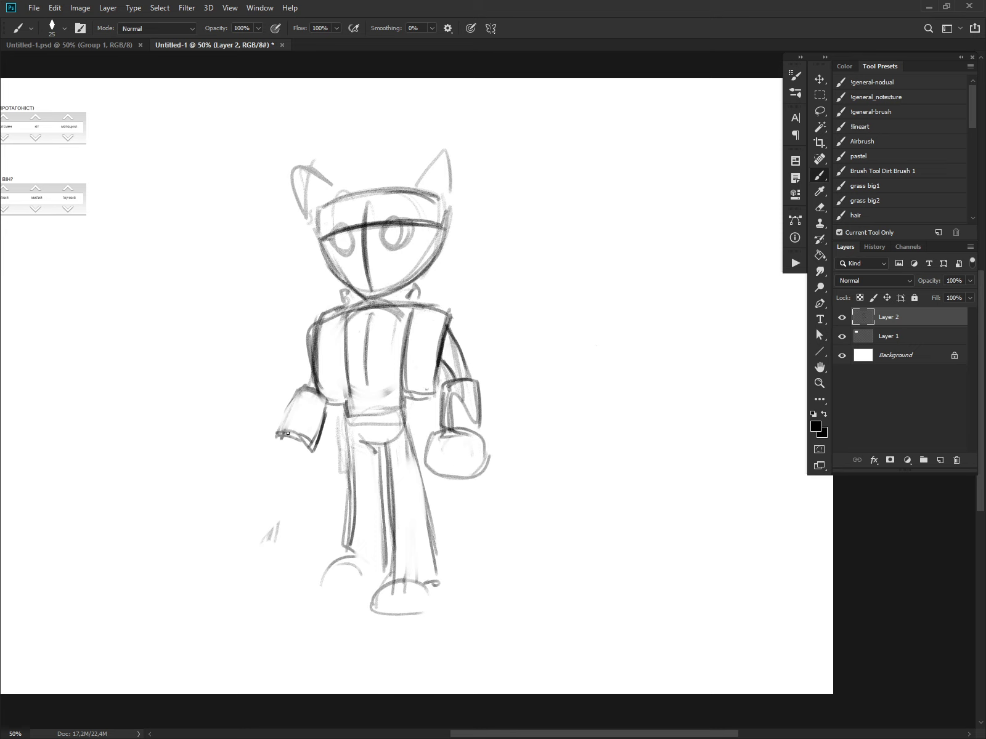
mouse_move(282, 430)
left_mouse_down()
mouse_move(311, 458)
mouse_move(305, 468)
left_mouse_up()
Darken the left eye, then erase and redraw the jacket's left front edge
left_click_drag(337, 239, 345, 253)
left_click_drag(344, 316, 348, 387)
mouse_move(344, 315)
left_mouse_down()
mouse_move(347, 399)
mouse_move(350, 379)
left_mouse_up()
key("e")
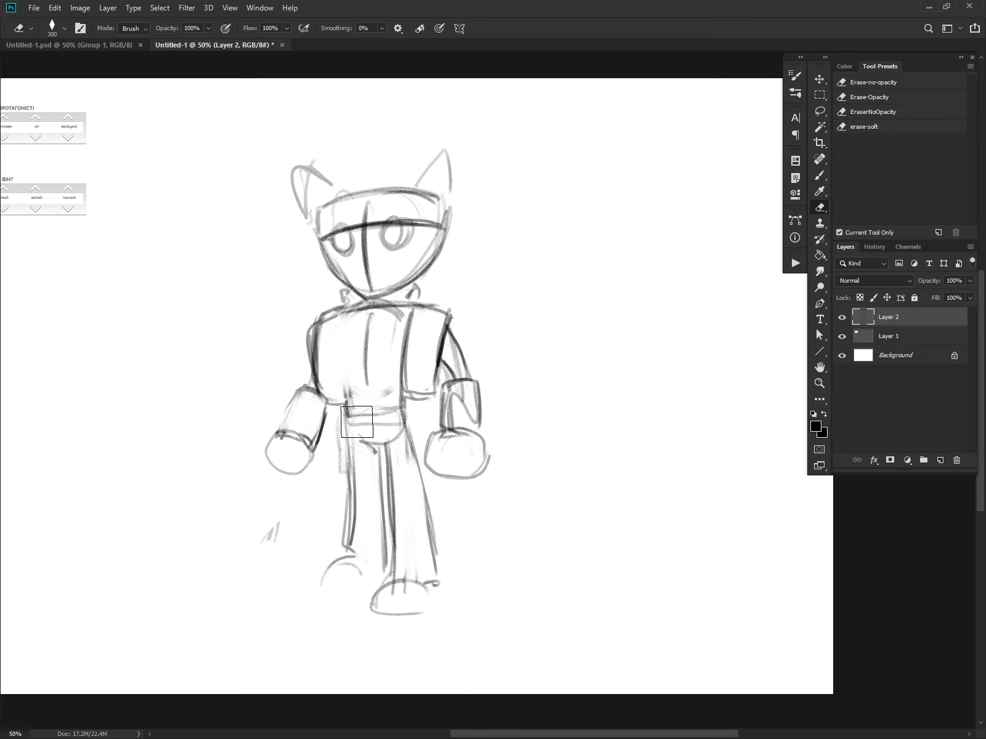
key("b")
left_click_drag(342, 321, 343, 394)
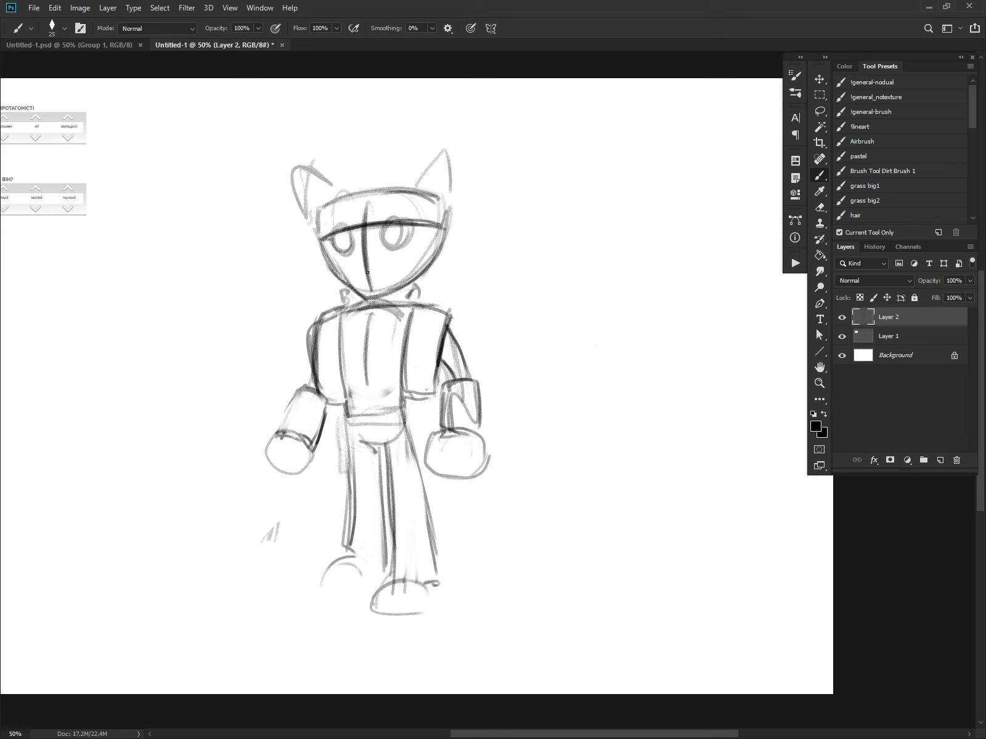
Try a nose and muzzle with a long drooping moustache on the cat's face
mouse_move(357, 274)
left_mouse_down()
mouse_move(387, 275)
mouse_move(340, 281)
left_mouse_up()
mouse_move(350, 261)
left_mouse_down()
mouse_move(334, 281)
mouse_move(370, 250)
mouse_move(314, 286)
mouse_move(391, 279)
left_mouse_up()
key("ctrl+z")
key("ctrl+z")
mouse_move(371, 255)
left_mouse_down()
mouse_move(421, 279)
mouse_move(394, 287)
mouse_move(440, 283)
left_mouse_up()
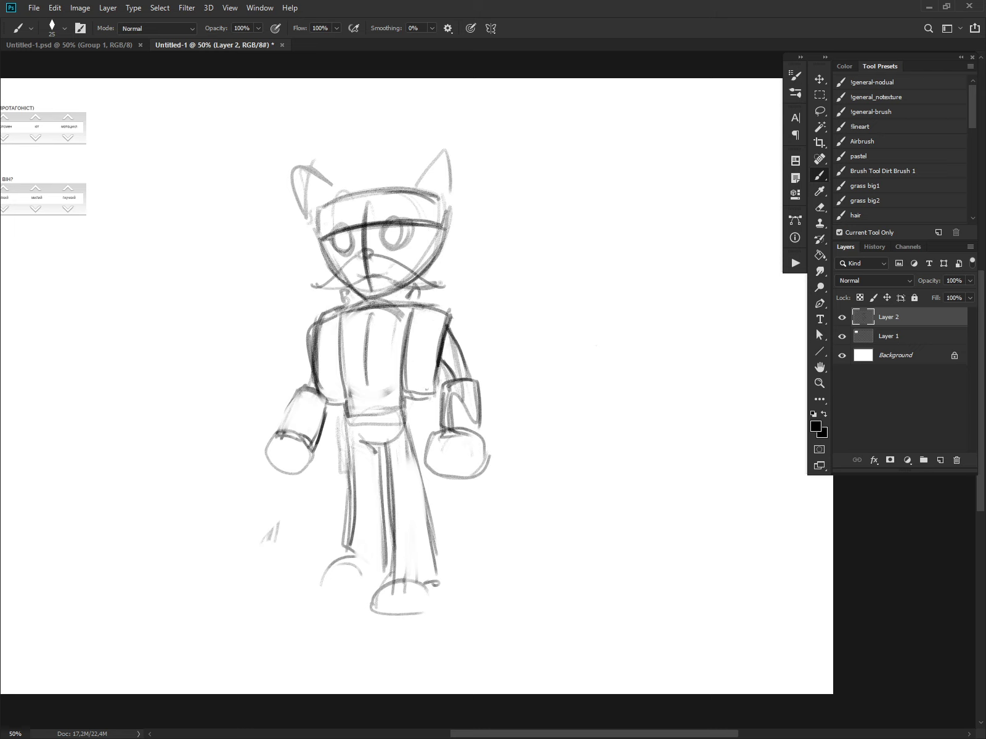
left_click_drag(438, 230, 446, 260)
Undo the strokes of the muzzle and long moustache
key("ctrl+z")
key("ctrl+z")
key("ctrl+z")
key("ctrl+z")
key("ctrl+z")
key("ctrl+z")
key("ctrl+z")
Draw a small nose, a short curled moustache and half-closed eyelids, and darken the right eye's pupil
mouse_move(342, 266)
left_mouse_down()
mouse_move(401, 262)
mouse_move(351, 273)
mouse_move(375, 254)
left_mouse_up()
mouse_move(368, 256)
left_mouse_down()
mouse_move(358, 261)
mouse_move(418, 229)
mouse_move(402, 247)
mouse_move(417, 229)
mouse_move(331, 237)
left_mouse_up()
key("ctrl+z")
left_click_drag(400, 234, 408, 238)
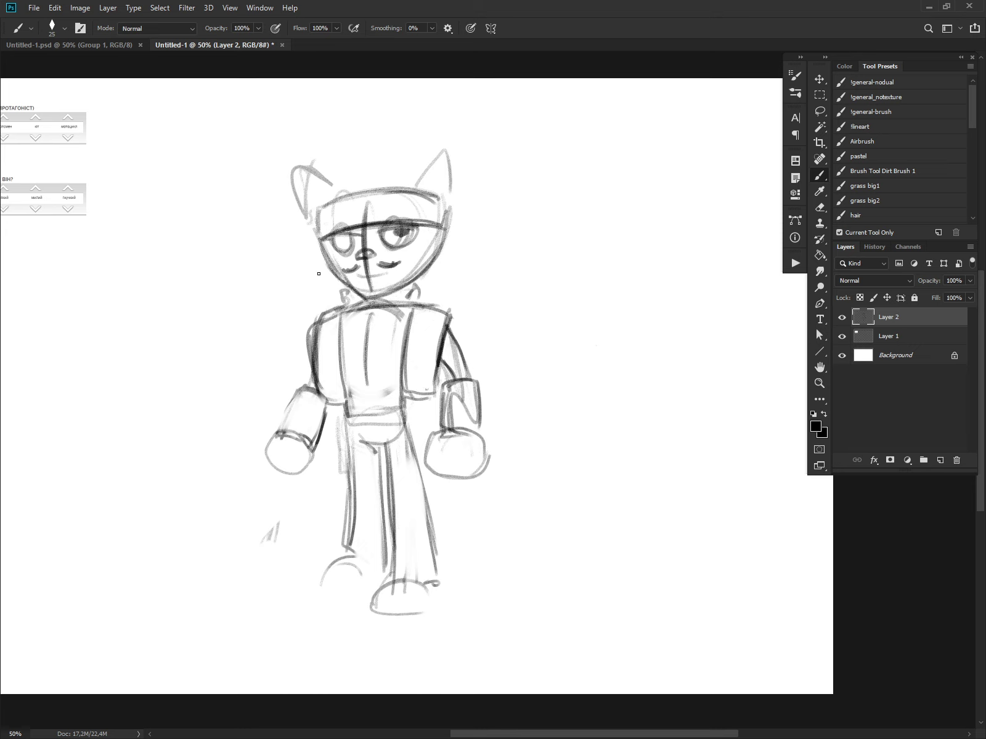
Fill in the cat's face with a left pupil, jagged fur tufts on both cheeks and a small mouth
key("ctrl+z")
left_click_drag(342, 236, 348, 236)
mouse_move(441, 244)
left_mouse_down()
mouse_move(455, 224)
mouse_move(475, 226)
left_mouse_up()
left_click_drag(476, 225, 453, 250)
left_click_drag(461, 246, 400, 292)
mouse_move(324, 240)
left_mouse_down()
mouse_move(301, 248)
mouse_move(373, 301)
mouse_move(444, 263)
left_mouse_up()
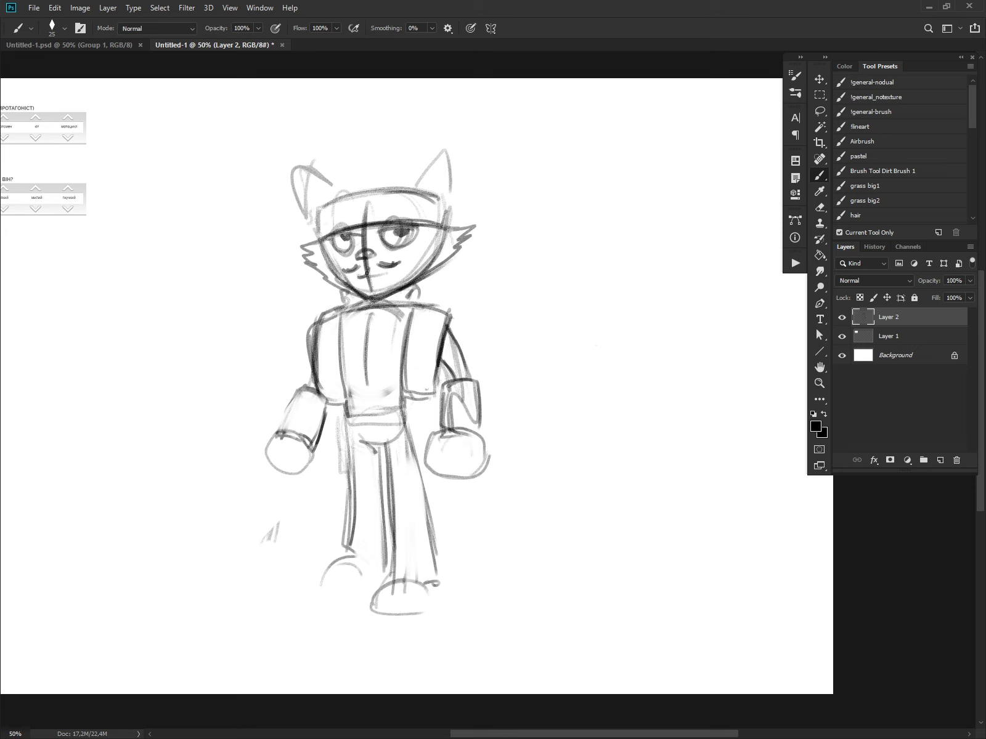
left_click_drag(368, 267, 377, 277)
Redraw both ears larger and more pointed, and darken the sides of the head beneath them
mouse_move(406, 185)
left_mouse_down()
mouse_move(467, 138)
mouse_move(459, 203)
mouse_move(429, 162)
mouse_move(464, 140)
left_mouse_up()
mouse_move(464, 142)
left_mouse_down()
mouse_move(457, 191)
mouse_move(461, 170)
left_mouse_up()
left_click_drag(287, 174, 310, 219)
left_click_drag(291, 172, 306, 216)
mouse_move(288, 177)
left_mouse_down()
mouse_move(343, 191)
mouse_move(310, 239)
left_mouse_up()
mouse_move(312, 213)
left_mouse_down()
mouse_move(425, 191)
mouse_move(449, 206)
left_mouse_up()
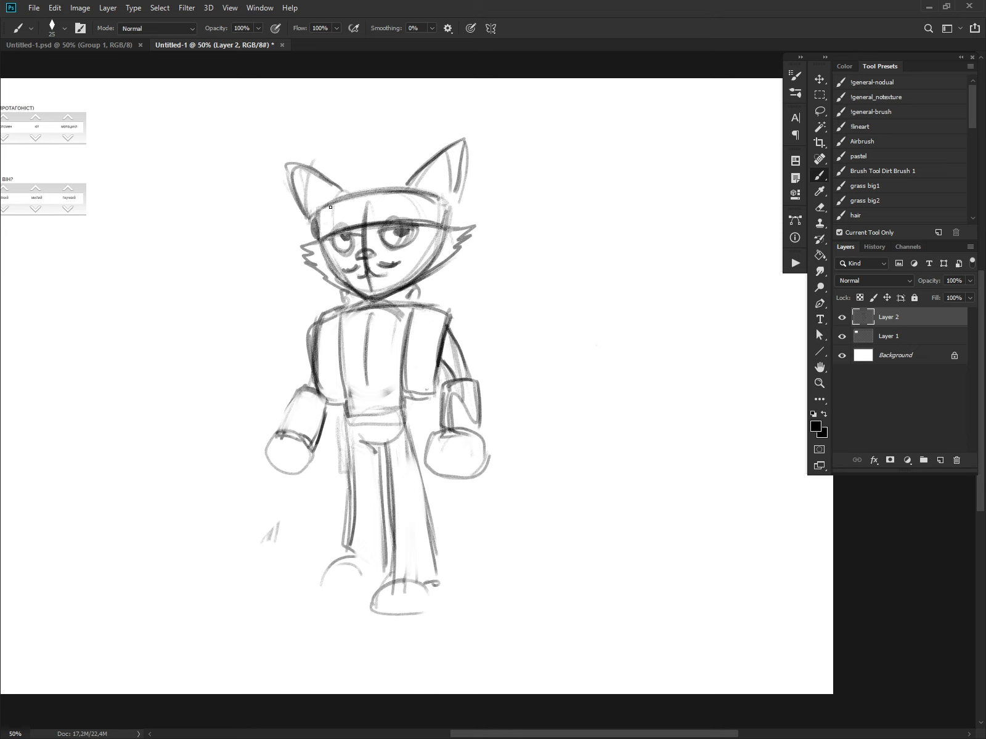
left_click_drag(331, 197, 369, 185)
mouse_move(355, 191)
left_mouse_down()
mouse_move(328, 196)
mouse_move(355, 190)
left_mouse_up()
left_click_drag(354, 191, 335, 176)
key("ctrl+z")
key("ctrl+z")
key("ctrl+z")
Draw the curved crown of the head between the ears and a small skull emblem on the headband
left_click_drag(336, 198, 410, 179)
mouse_move(350, 217)
left_mouse_down()
mouse_move(381, 191)
mouse_move(371, 197)
mouse_move(377, 209)
left_mouse_up()
key("ctrl+z")
mouse_move(358, 200)
left_mouse_down()
mouse_move(372, 220)
mouse_move(369, 198)
left_mouse_up()
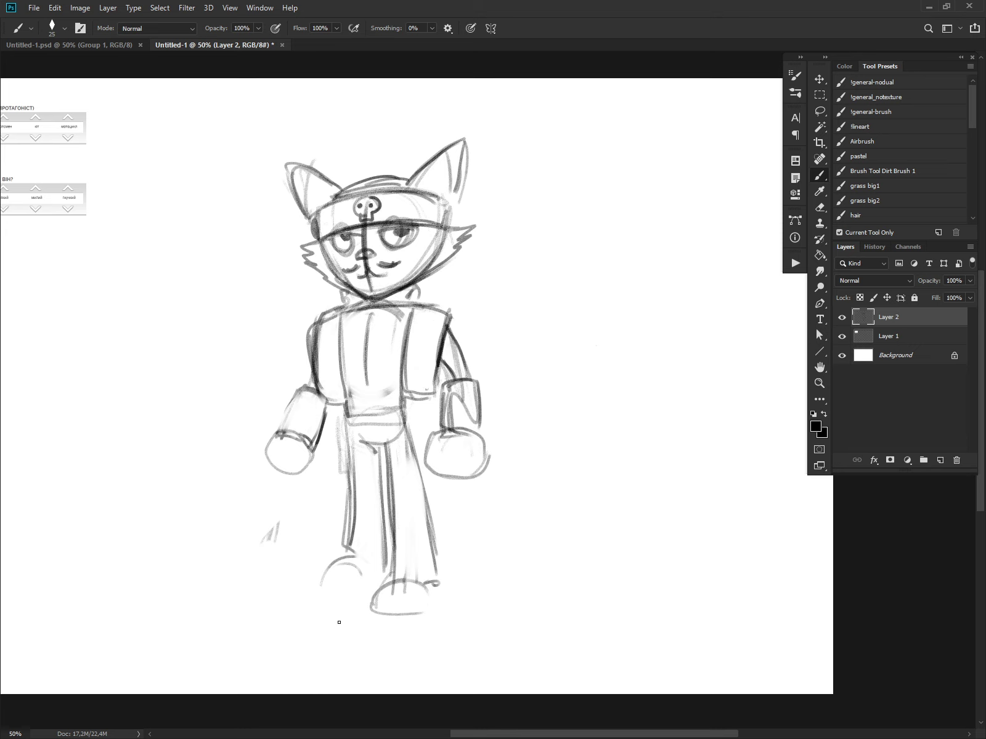
Redraw the left fist as a bold round form with a small oval thumb
mouse_move(302, 390)
left_mouse_down()
mouse_move(281, 422)
mouse_move(279, 476)
left_mouse_up()
mouse_move(282, 430)
left_mouse_down()
mouse_move(316, 460)
mouse_move(298, 477)
left_mouse_up()
mouse_move(291, 433)
left_mouse_down()
mouse_move(293, 480)
mouse_move(309, 471)
left_mouse_up()
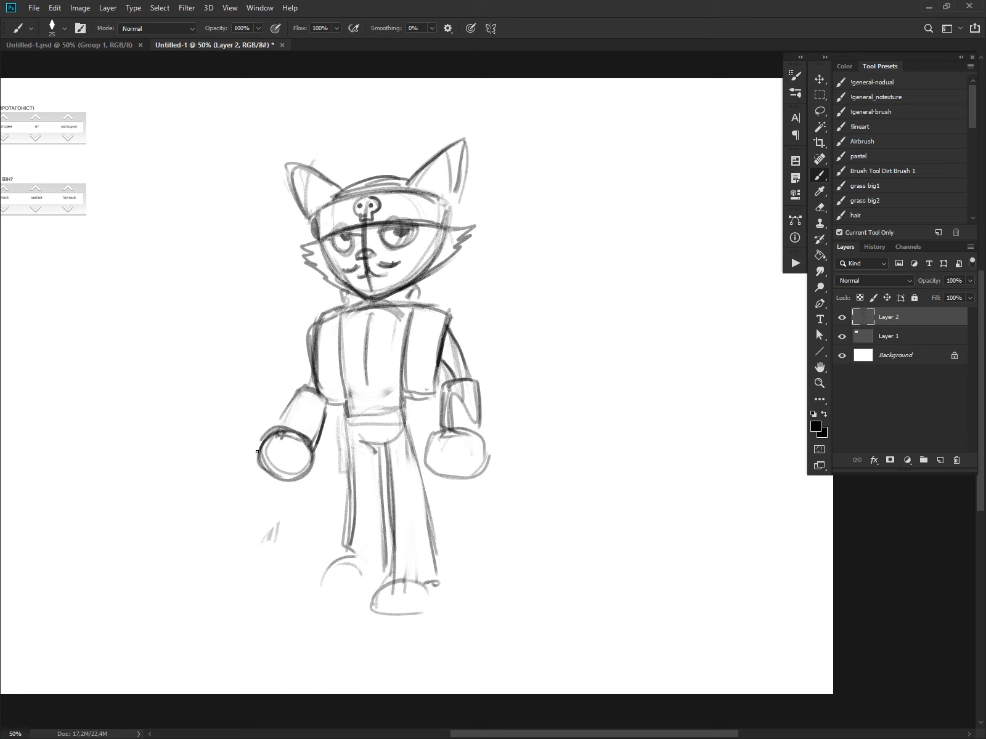
left_click_drag(260, 439, 260, 454)
left_click_drag(282, 429, 278, 455)
Darken the jacket's right armhole, refine its front edges and chest curve, and strengthen the waist and crotch lines
mouse_move(433, 311)
left_mouse_down()
mouse_move(419, 352)
mouse_move(438, 356)
left_mouse_up()
key("ctrl+z")
left_click_drag(447, 315, 433, 374)
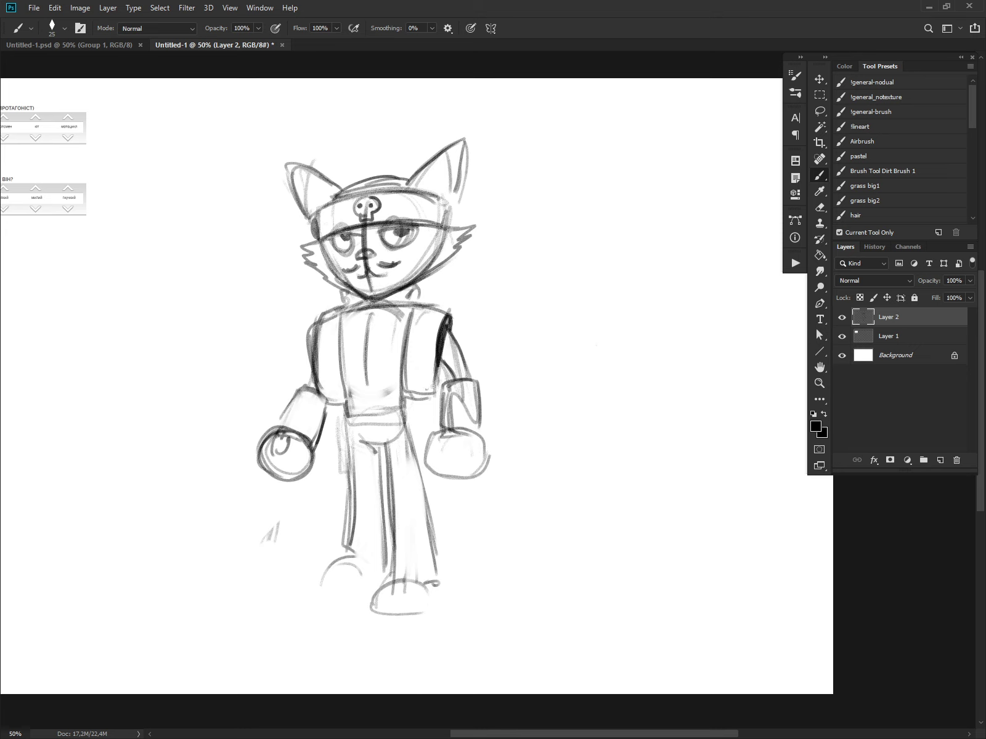
left_click_drag(408, 333, 404, 370)
left_click_drag(412, 305, 402, 370)
mouse_move(367, 307)
left_mouse_down()
mouse_move(337, 337)
mouse_move(378, 374)
left_mouse_up()
mouse_move(344, 414)
left_mouse_down()
mouse_move(406, 407)
mouse_move(398, 414)
mouse_move(406, 431)
mouse_move(383, 449)
mouse_move(396, 443)
mouse_move(370, 443)
mouse_move(392, 436)
left_mouse_up()
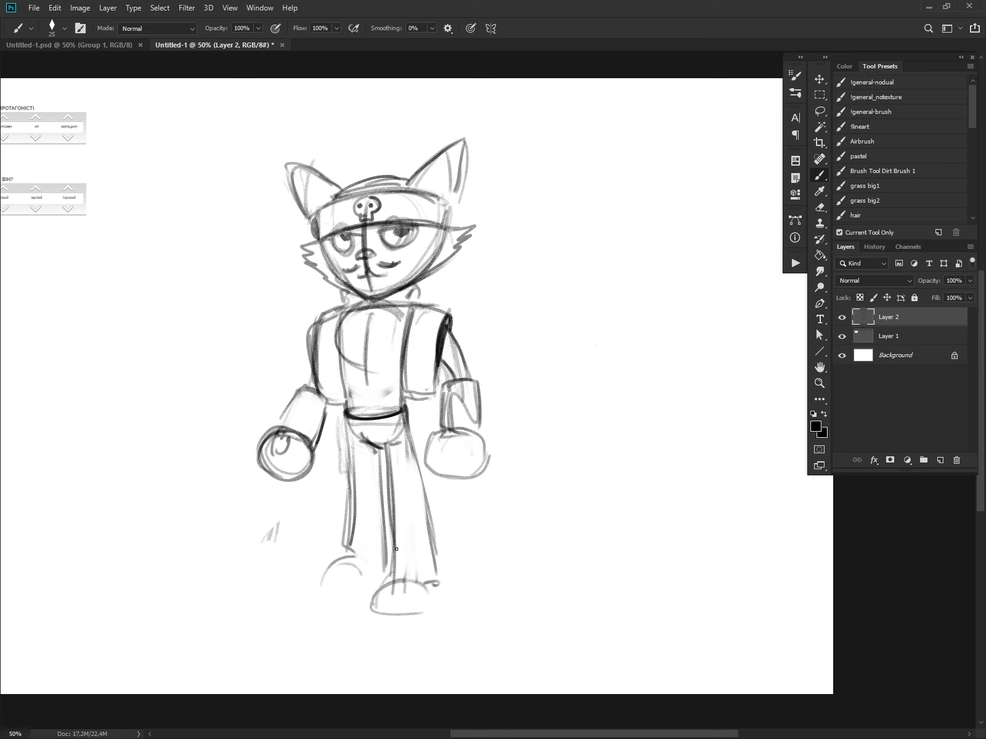
Refine the lower trouser legs and redraw both shoes as rounded forms, erasing the old right shoe
mouse_move(398, 569)
left_mouse_down()
mouse_move(395, 580)
mouse_move(407, 580)
left_mouse_up()
left_click_drag(353, 536, 348, 557)
mouse_move(346, 441)
left_mouse_down()
mouse_move(340, 531)
mouse_move(345, 518)
left_mouse_up()
left_click_drag(351, 502, 337, 561)
mouse_move(339, 561)
left_mouse_down()
mouse_move(361, 563)
mouse_move(309, 594)
mouse_move(419, 598)
mouse_move(383, 606)
mouse_move(402, 586)
mouse_move(387, 587)
mouse_move(399, 588)
mouse_move(401, 625)
mouse_move(392, 600)
mouse_move(449, 608)
left_mouse_up()
key("e")
key("b")
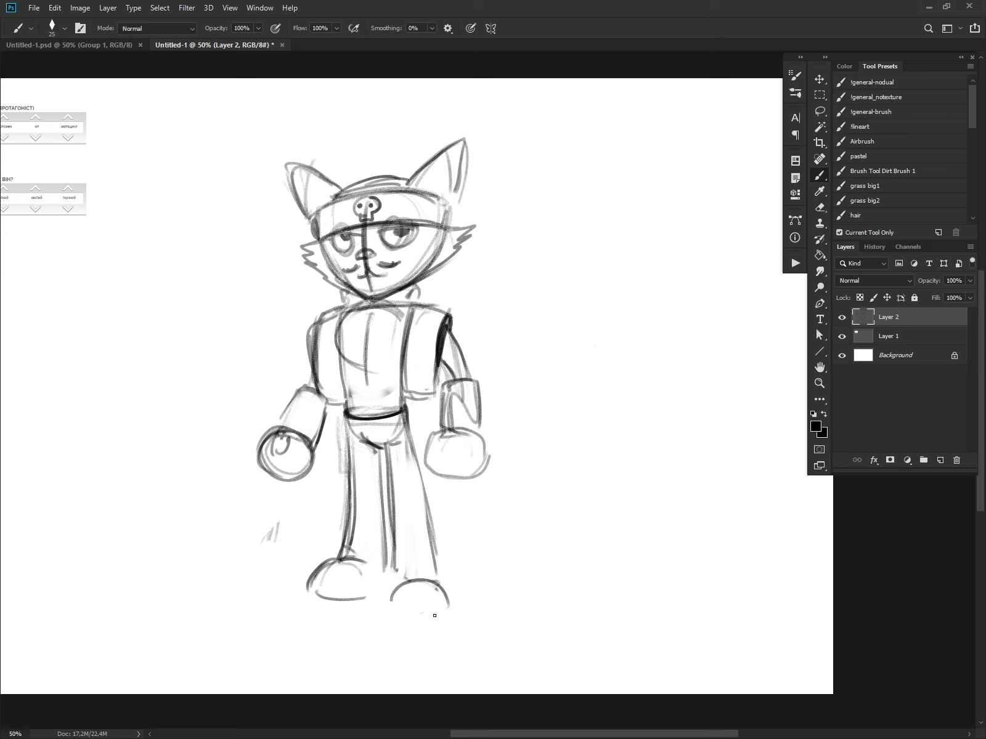
mouse_move(391, 596)
left_mouse_down()
mouse_move(405, 619)
mouse_move(449, 619)
left_mouse_up()
left_click_drag(389, 562, 394, 582)
Strengthen the jacket's bottom corners and left front edge
mouse_move(408, 339)
left_mouse_down()
mouse_move(402, 402)
mouse_move(435, 399)
left_mouse_up()
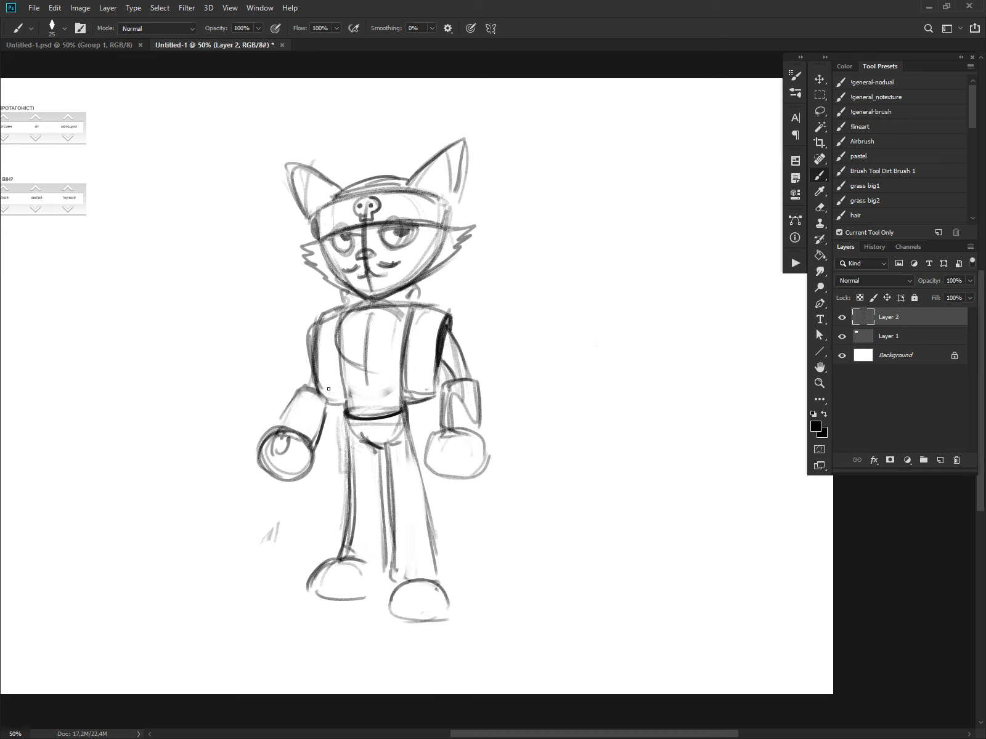
left_click_drag(328, 389, 343, 404)
mouse_move(345, 310)
left_mouse_down()
mouse_move(342, 393)
mouse_move(342, 384)
left_mouse_up()
key("e")
key("b")
Redraw the right fist as a boxier form and darken the top of the right forearm
mouse_move(436, 433)
left_mouse_down()
mouse_move(431, 471)
mouse_move(445, 476)
left_mouse_up()
mouse_move(471, 429)
left_mouse_down()
mouse_move(488, 443)
mouse_move(482, 474)
left_mouse_up()
mouse_move(439, 432)
left_mouse_down()
mouse_move(481, 429)
mouse_move(484, 439)
left_mouse_up()
left_click_drag(445, 385, 480, 381)
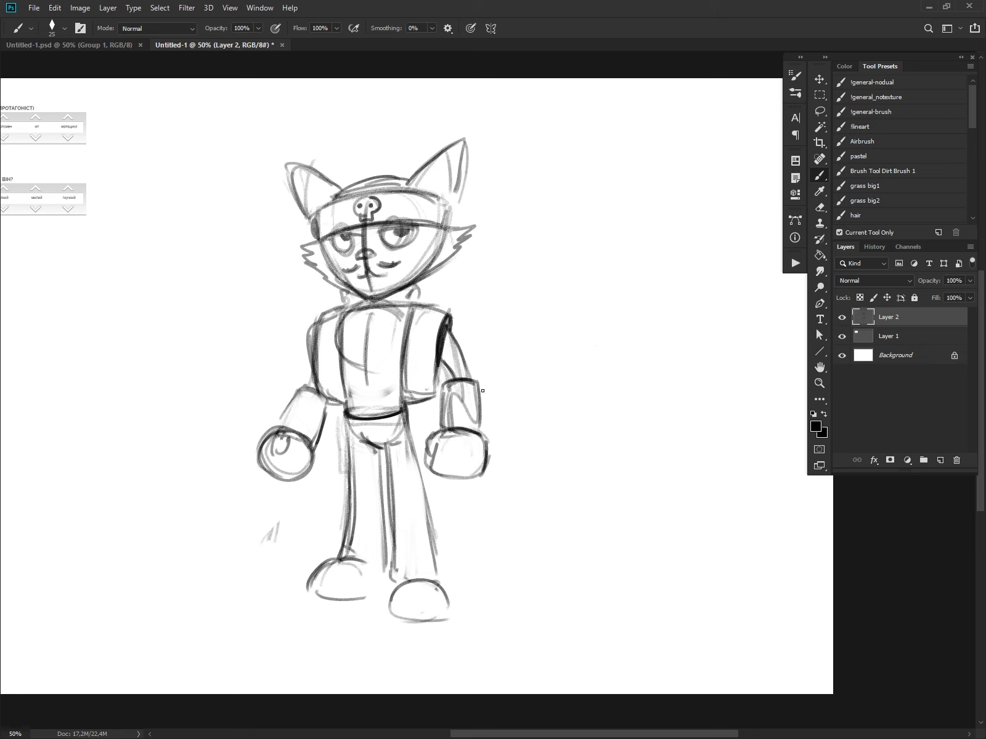
Fade the sketch layer to 17% opacity with Multiply blending and add a new layer above it
left_click_drag(969, 280, 920, 295)
left_click(888, 282)
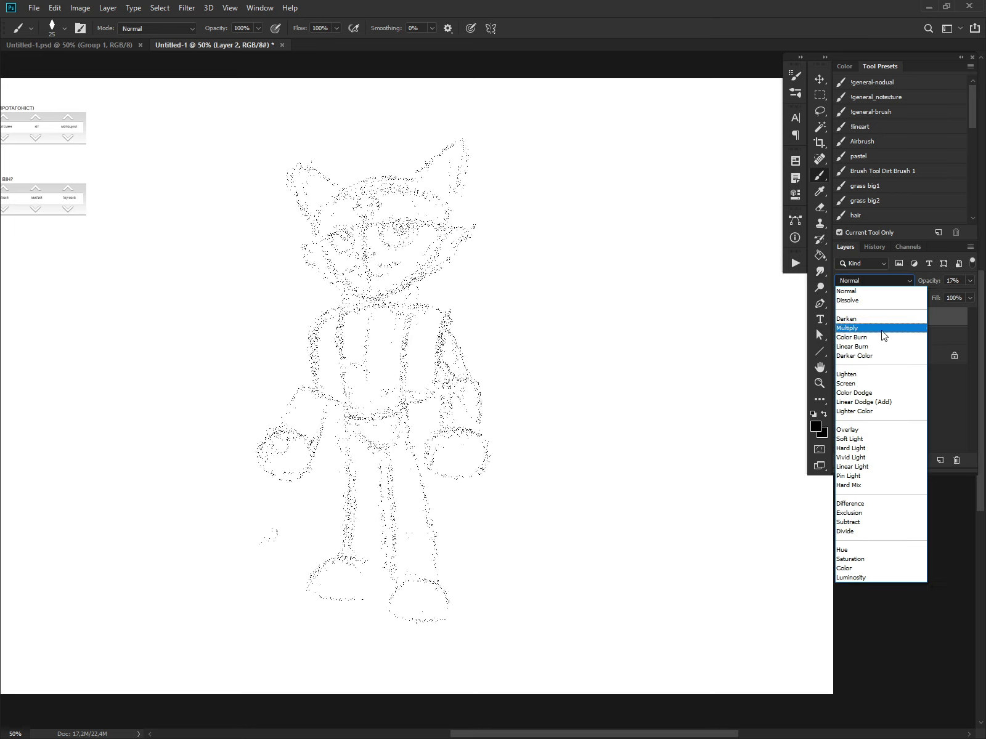
left_click(856, 325)
left_click(940, 460)
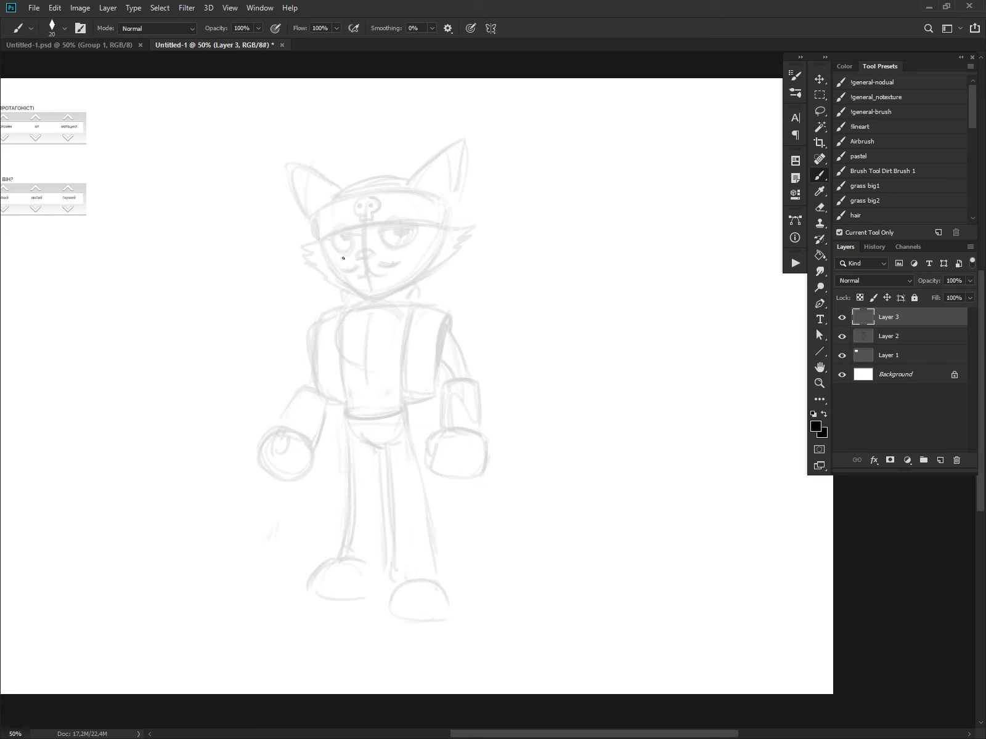
Outline the headband across the forehead with clean lines on the new layer, closing both ends
left_click_drag(320, 240, 388, 223)
key("bracketright")
key("ctrl+z")
mouse_move(317, 240)
left_mouse_down()
mouse_move(419, 220)
mouse_move(324, 237)
mouse_move(447, 226)
mouse_move(419, 223)
mouse_move(448, 228)
left_mouse_up()
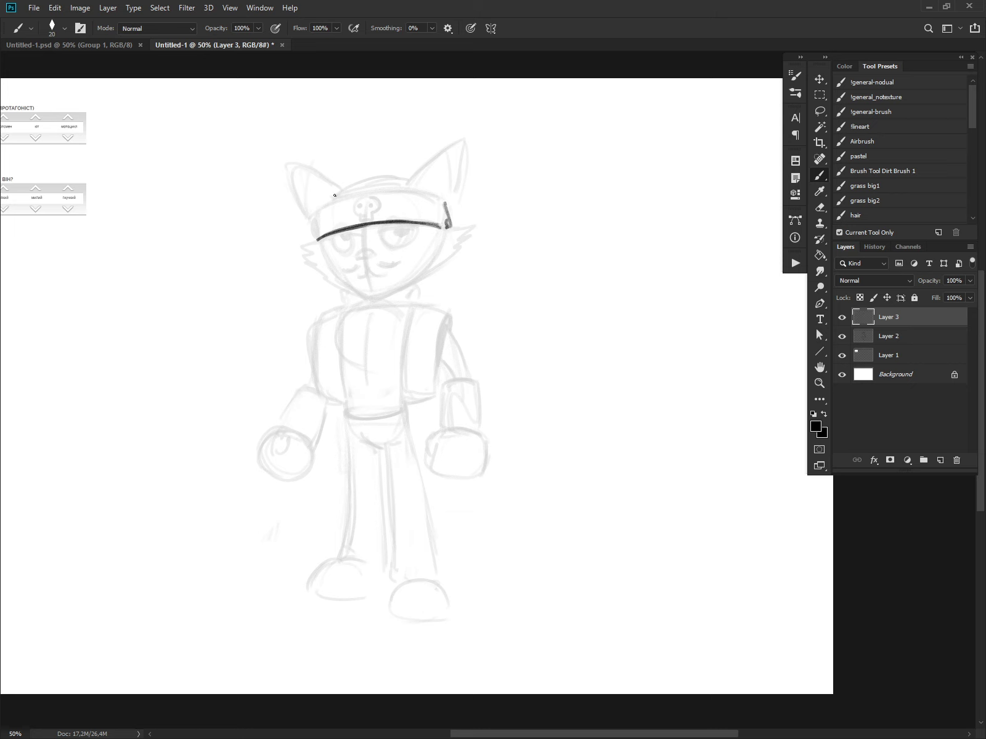
mouse_move(321, 203)
left_mouse_down()
mouse_move(440, 192)
mouse_move(421, 189)
mouse_move(445, 199)
left_mouse_up()
left_click_drag(325, 210, 313, 236)
Draw a skull emblem with eye sockets and teeth in the middle of the headband
left_click_drag(364, 197, 358, 212)
mouse_move(361, 197)
left_mouse_down()
mouse_move(379, 197)
mouse_move(381, 208)
mouse_move(360, 213)
mouse_move(374, 198)
mouse_move(374, 218)
mouse_move(361, 208)
mouse_move(371, 205)
left_mouse_up()
key("ctrl+z")
key("ctrl+z")
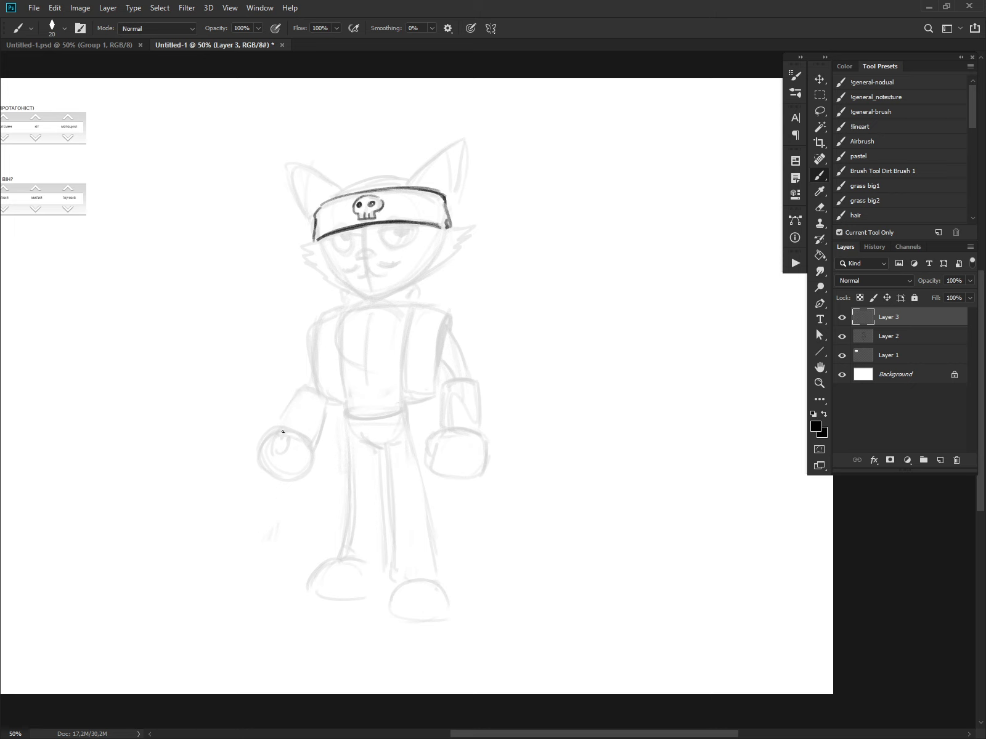
Trace the left fist's outer edge and outline the belt with its side at the waist
left_click_drag(266, 440, 261, 450)
mouse_move(346, 408)
left_mouse_down()
mouse_move(404, 399)
mouse_move(347, 427)
mouse_move(397, 424)
left_mouse_up()
left_click_drag(404, 401, 409, 423)
Outline both trouser legs with the crotch fold and cuffs at the ankles
left_click_drag(349, 437, 347, 524)
key("ctrl+z")
left_click_drag(348, 430, 340, 551)
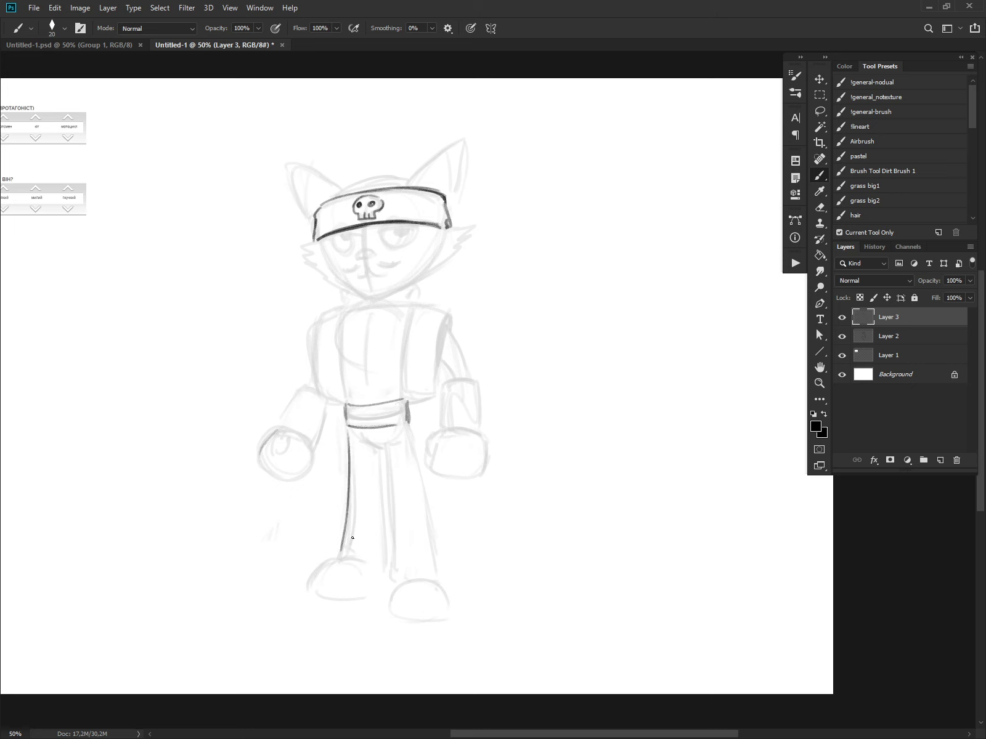
left_click_drag(382, 468, 382, 571)
mouse_move(388, 452)
left_mouse_down()
mouse_move(394, 558)
mouse_move(428, 567)
mouse_move(401, 565)
mouse_move(406, 556)
mouse_move(416, 572)
mouse_move(394, 580)
mouse_move(420, 556)
mouse_move(444, 584)
left_mouse_up()
key("e")
key("b")
left_click_drag(410, 430, 435, 553)
key("ctrl+z")
mouse_move(409, 427)
left_mouse_down()
mouse_move(439, 569)
mouse_move(424, 484)
left_mouse_up()
left_click_drag(362, 442, 380, 456)
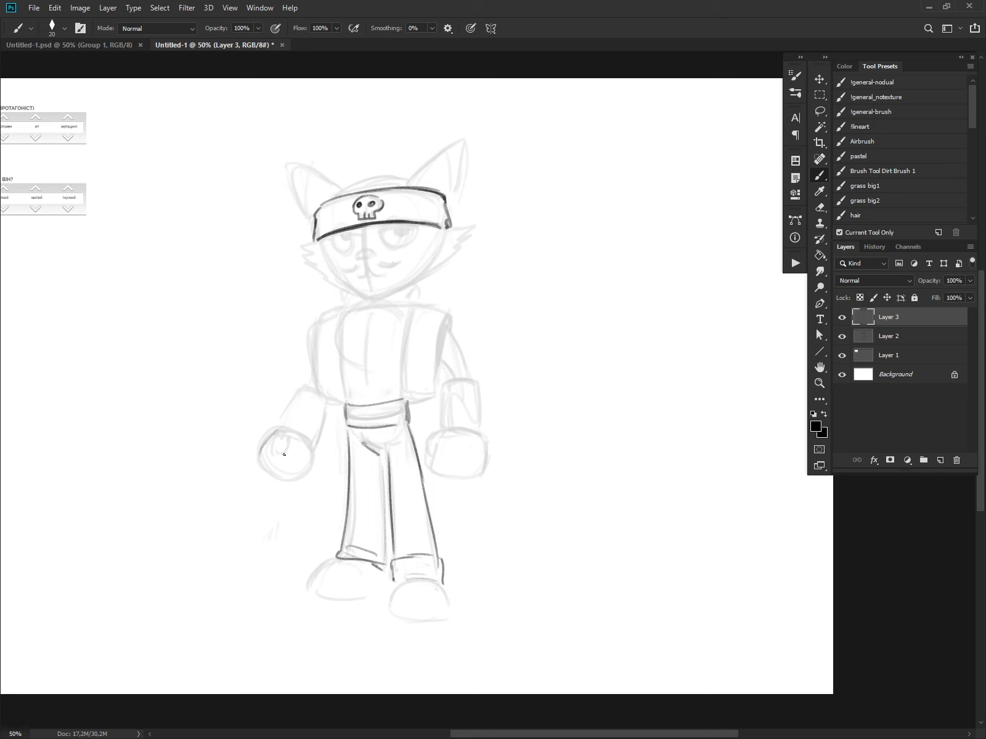
mouse_move(295, 509)
left_mouse_down()
mouse_move(302, 454)
mouse_move(275, 477)
left_mouse_up()
key("ctrl+z")
mouse_move(417, 414)
left_mouse_down()
mouse_move(400, 472)
mouse_move(427, 448)
mouse_move(418, 480)
left_mouse_up()
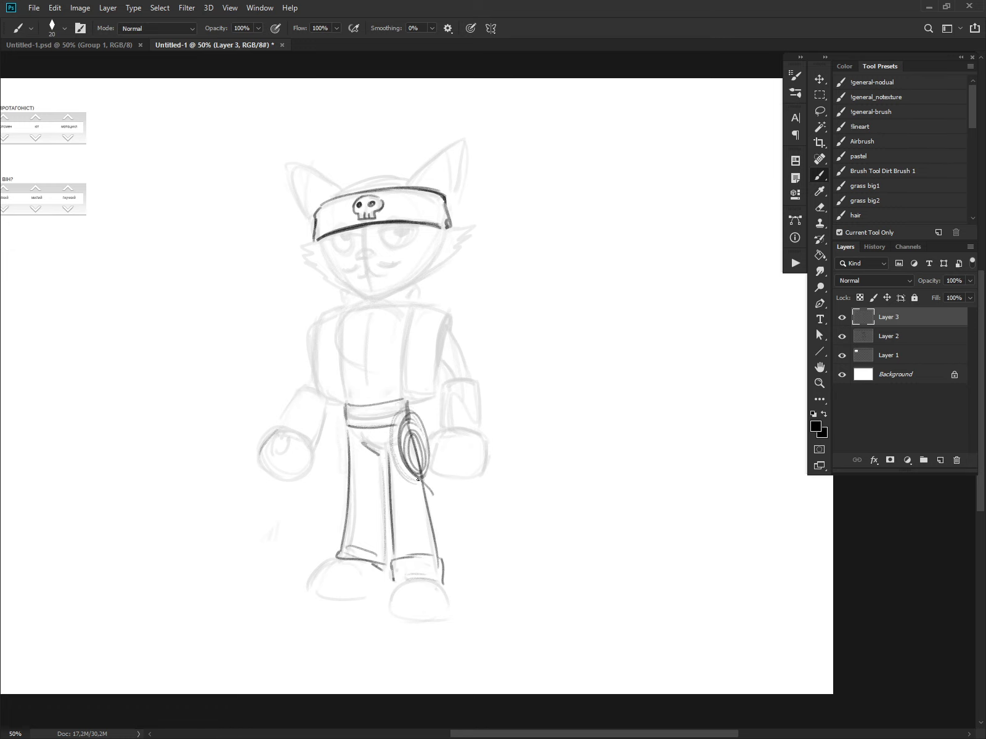
key("ctrl+z")
key("ctrl+z")
key("ctrl+z")
key("ctrl+z")
key("ctrl+z")
key("ctrl+z")
key("ctrl+z")
Draw a small pouch hanging from the belt at the right hip and erase the leg line behind it
left_click_drag(401, 430, 399, 440)
mouse_move(401, 428)
left_mouse_down()
mouse_move(423, 431)
mouse_move(421, 444)
left_mouse_up()
mouse_move(401, 441)
left_mouse_down()
mouse_move(422, 443)
mouse_move(408, 425)
left_mouse_up()
key("e")
key("b")
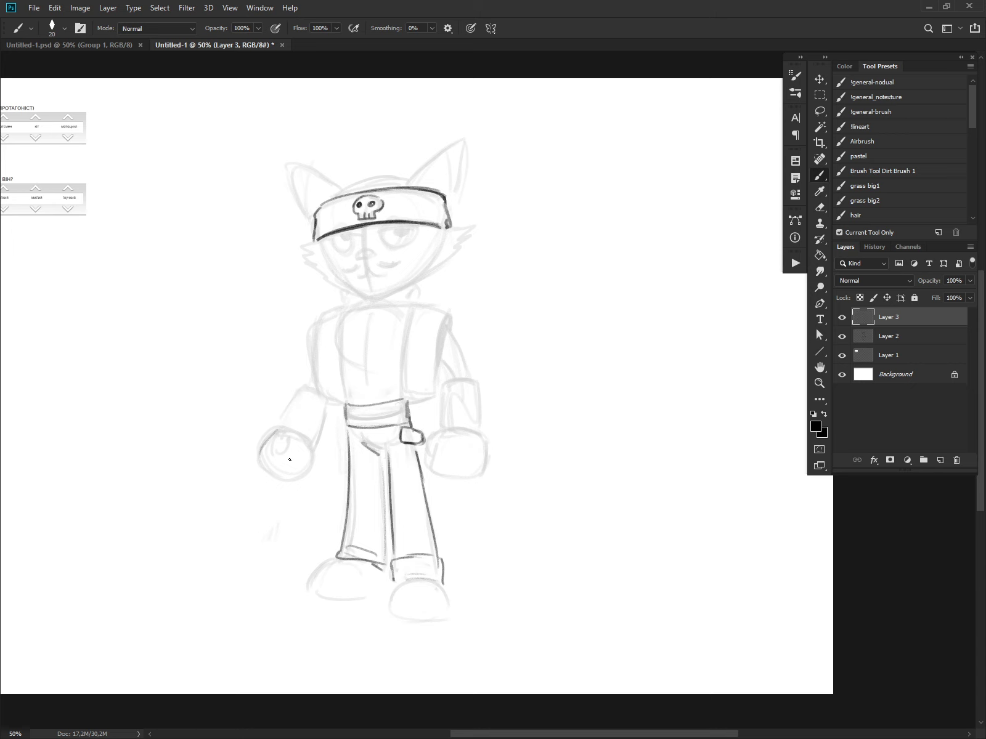
Draw the left hand's fingers gripping a long curved whip that arcs outward and down to the ground
mouse_move(279, 432)
left_mouse_down()
mouse_move(272, 448)
mouse_move(299, 430)
mouse_move(306, 440)
mouse_move(277, 470)
mouse_move(291, 465)
mouse_move(307, 475)
mouse_move(285, 475)
mouse_move(303, 441)
mouse_move(313, 459)
mouse_move(284, 427)
mouse_move(269, 440)
mouse_move(229, 423)
mouse_move(189, 512)
mouse_move(270, 508)
mouse_move(201, 462)
mouse_move(244, 450)
mouse_move(262, 533)
mouse_move(211, 477)
mouse_move(213, 502)
mouse_move(258, 517)
mouse_move(224, 469)
mouse_move(242, 471)
mouse_move(256, 538)
left_mouse_up()
mouse_move(227, 440)
left_mouse_down()
mouse_move(258, 442)
mouse_move(253, 538)
left_mouse_up()
key("e")
key("b")
left_click_drag(234, 437, 217, 625)
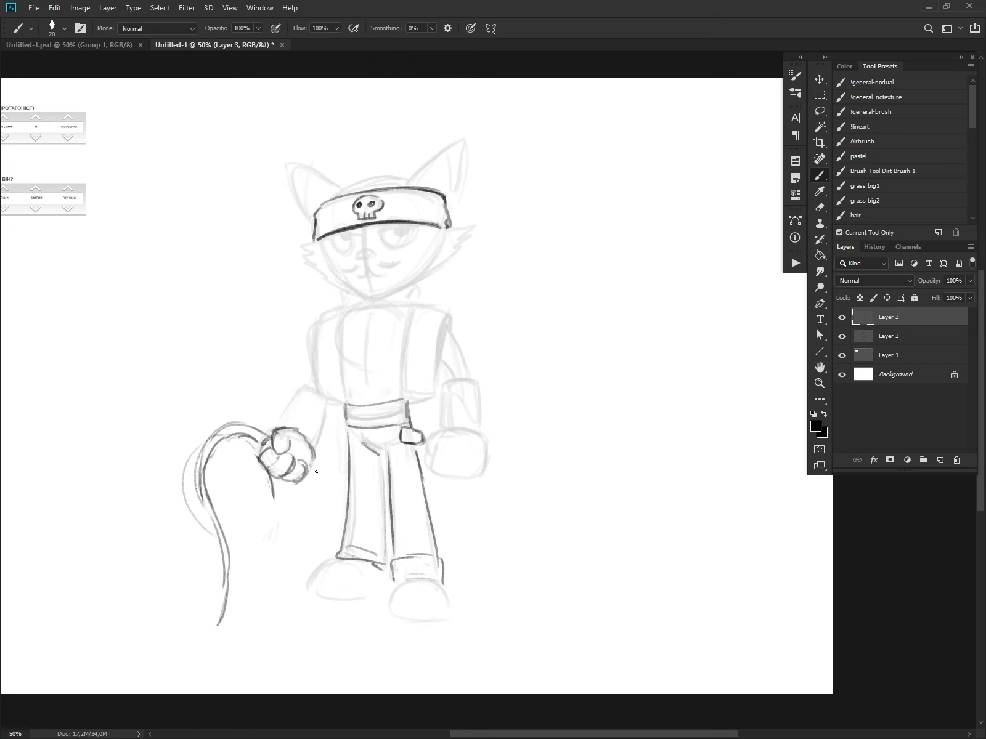
Add the whip's handle end below the fist and a jagged burst at its tip, and erase stray lines along it
left_click_drag(315, 472, 317, 491)
mouse_move(219, 610)
left_mouse_down()
mouse_move(183, 625)
mouse_move(246, 601)
mouse_move(223, 640)
mouse_move(205, 607)
mouse_move(230, 561)
left_mouse_up()
key("e")
mouse_move(212, 470)
left_mouse_down()
mouse_move(213, 525)
mouse_move(208, 510)
mouse_move(223, 536)
mouse_move(220, 525)
left_mouse_up()
key("b")
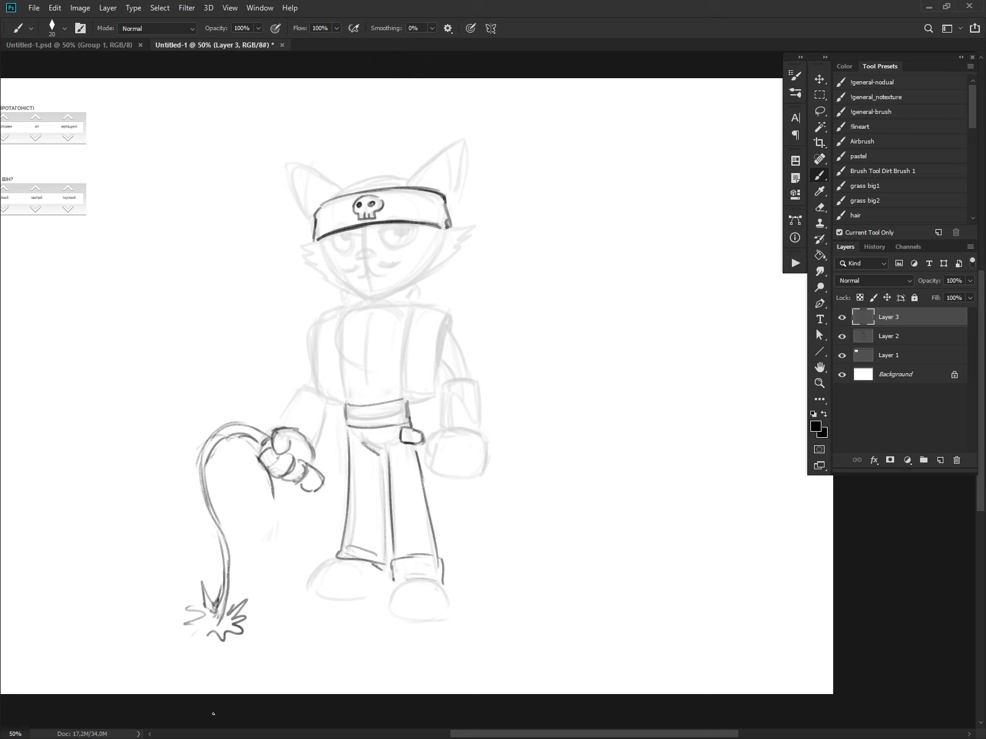
Outline the left forearm and the jacket's right panel with a rectangular pocket near its hem
left_click_drag(279, 426, 304, 388)
mouse_move(301, 390)
left_mouse_down()
mouse_move(334, 404)
mouse_move(321, 447)
left_mouse_up()
mouse_move(404, 340)
left_mouse_down()
mouse_move(403, 406)
mouse_move(424, 403)
mouse_move(429, 364)
mouse_move(438, 397)
left_mouse_up()
left_click_drag(416, 404, 428, 405)
left_click_drag(442, 328, 439, 372)
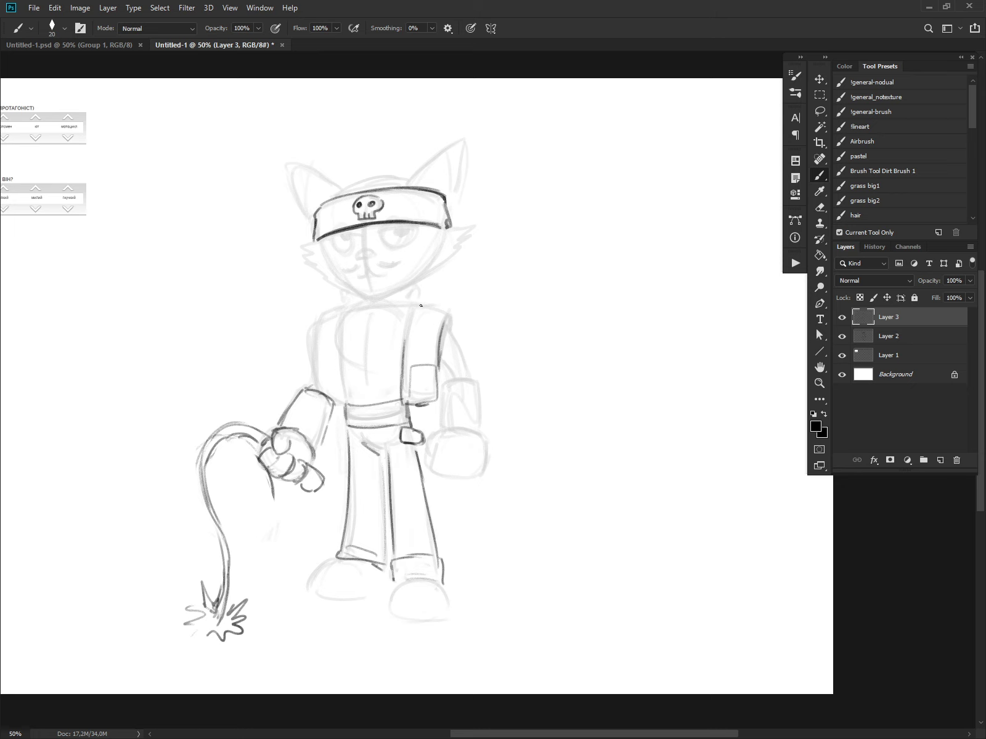
Add spikes and studs to the jacket's right panel and draw the left panel with matching studs
mouse_move(413, 312)
left_mouse_down()
mouse_move(402, 367)
mouse_move(418, 292)
mouse_move(413, 311)
mouse_move(450, 314)
mouse_move(438, 327)
mouse_move(420, 314)
mouse_move(414, 340)
mouse_move(435, 335)
mouse_move(437, 344)
left_mouse_up()
left_click_drag(349, 314, 342, 398)
key("ctrl+z")
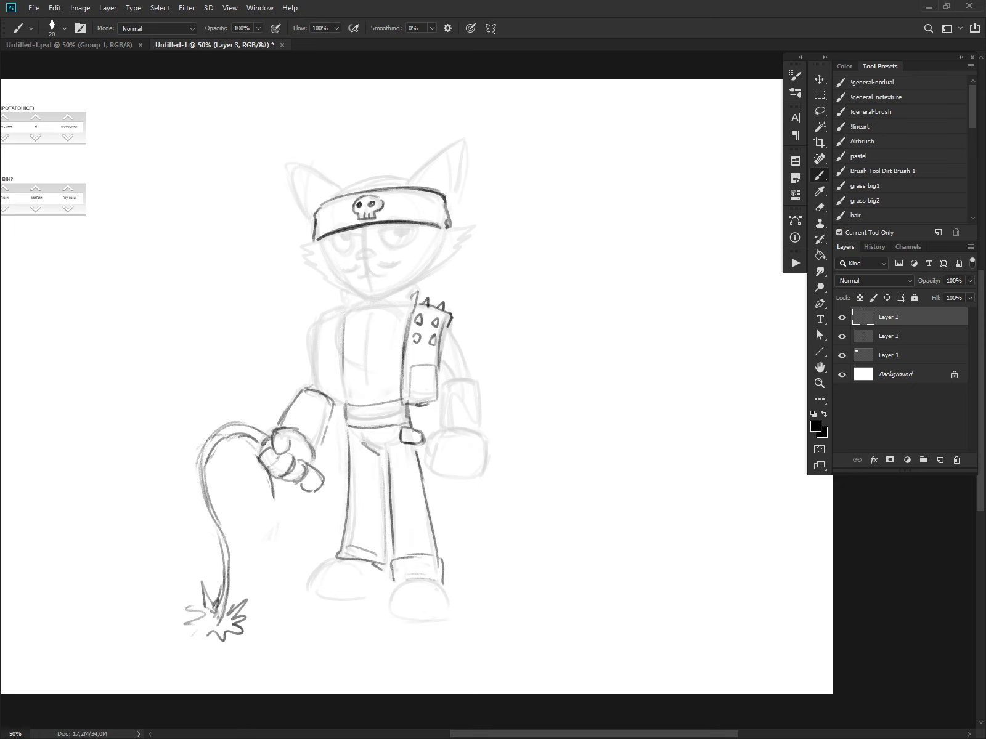
key("ctrl+z")
mouse_move(317, 325)
left_mouse_down()
mouse_move(314, 389)
mouse_move(345, 405)
left_mouse_up()
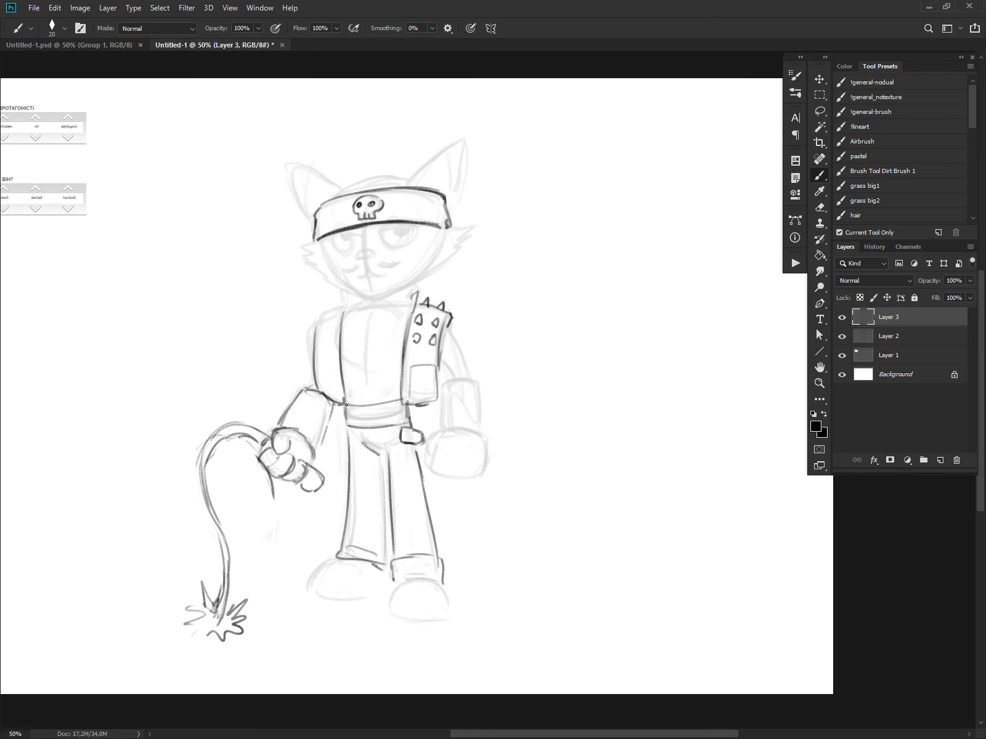
mouse_move(319, 347)
left_mouse_down()
mouse_move(334, 336)
mouse_move(320, 319)
mouse_move(336, 315)
mouse_move(325, 304)
mouse_move(344, 308)
mouse_move(349, 298)
left_mouse_up()
left_click_drag(411, 296, 405, 332)
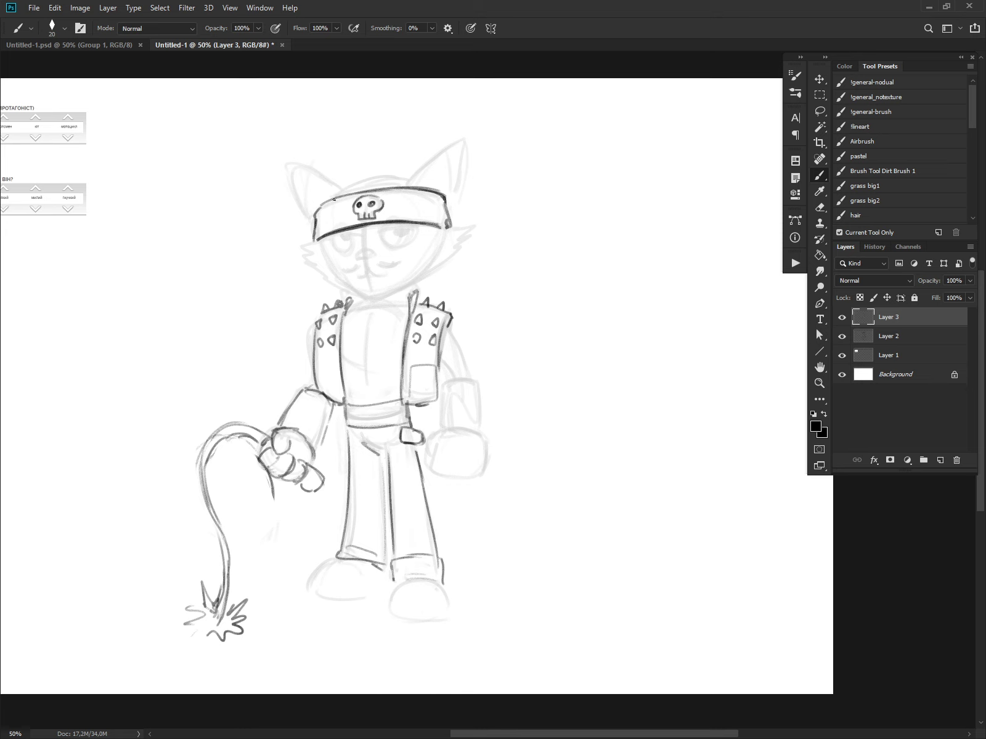
Outline the lower face with jagged cheek fur on both sides and a pointed chin
left_click_drag(318, 244, 315, 237)
mouse_move(446, 227)
left_mouse_down()
mouse_move(480, 224)
mouse_move(434, 271)
mouse_move(370, 300)
mouse_move(416, 281)
left_mouse_up()
mouse_move(317, 238)
left_mouse_down()
mouse_move(304, 255)
mouse_move(357, 297)
left_mouse_up()
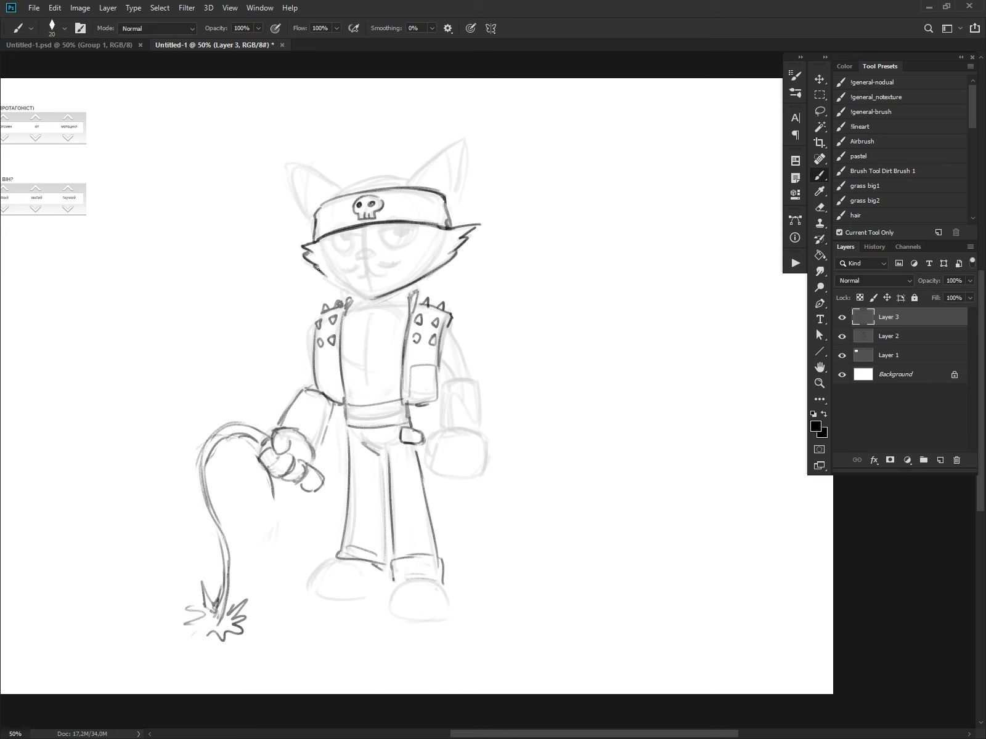
left_click_drag(326, 275, 372, 298)
Draw the nose and curved mouth, and lay in the right hand as a circle
mouse_move(363, 260)
left_mouse_down()
mouse_move(382, 278)
mouse_move(371, 273)
mouse_move(392, 269)
mouse_move(364, 258)
mouse_move(386, 275)
mouse_move(358, 277)
mouse_move(374, 247)
mouse_move(355, 255)
left_mouse_up()
key("ctrl+z")
key("ctrl+z")
mouse_move(455, 430)
left_mouse_down()
mouse_move(433, 460)
mouse_move(456, 427)
mouse_move(481, 451)
mouse_move(432, 461)
mouse_move(438, 435)
mouse_move(442, 472)
mouse_move(456, 426)
mouse_move(426, 439)
mouse_move(445, 473)
mouse_move(474, 476)
mouse_move(484, 433)
mouse_move(451, 428)
left_mouse_up()
key("ctrl+z")
key("ctrl+z")
key("ctrl+z")
key("ctrl+z")
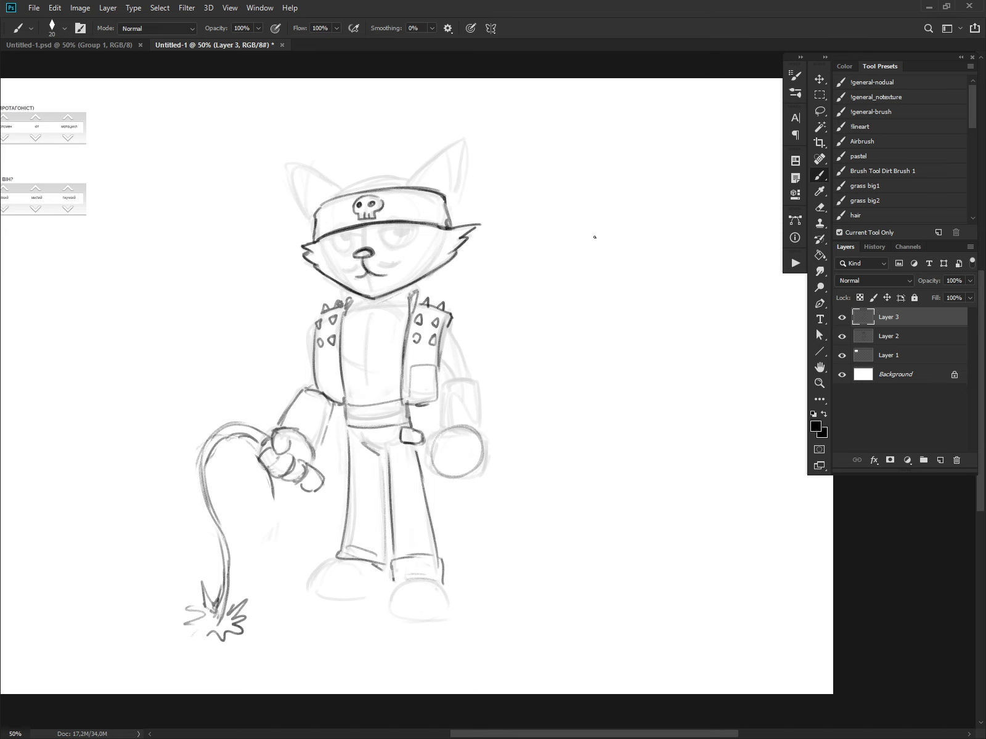
Sketch a larger hand study beside the character, with a round palm, wrist, thumb and extended fingers
mouse_move(579, 323)
left_mouse_down()
mouse_move(548, 273)
mouse_move(652, 239)
mouse_move(630, 293)
mouse_move(655, 282)
mouse_move(609, 311)
mouse_move(637, 237)
left_mouse_up()
mouse_move(550, 221)
left_mouse_down()
mouse_move(552, 264)
mouse_move(577, 255)
mouse_move(553, 265)
mouse_move(628, 242)
mouse_move(659, 252)
mouse_move(668, 261)
mouse_move(610, 289)
mouse_move(636, 286)
mouse_move(602, 313)
mouse_move(630, 304)
left_mouse_up()
left_click_drag(608, 263, 610, 300)
mouse_move(576, 257)
left_mouse_down()
mouse_move(572, 286)
mouse_move(541, 283)
mouse_move(566, 320)
mouse_move(616, 308)
left_mouse_up()
mouse_move(579, 253)
left_mouse_down()
mouse_move(654, 239)
mouse_move(614, 267)
mouse_move(655, 242)
left_mouse_up()
mouse_move(552, 265)
left_mouse_down()
mouse_move(532, 300)
mouse_move(543, 318)
mouse_move(604, 314)
left_mouse_up()
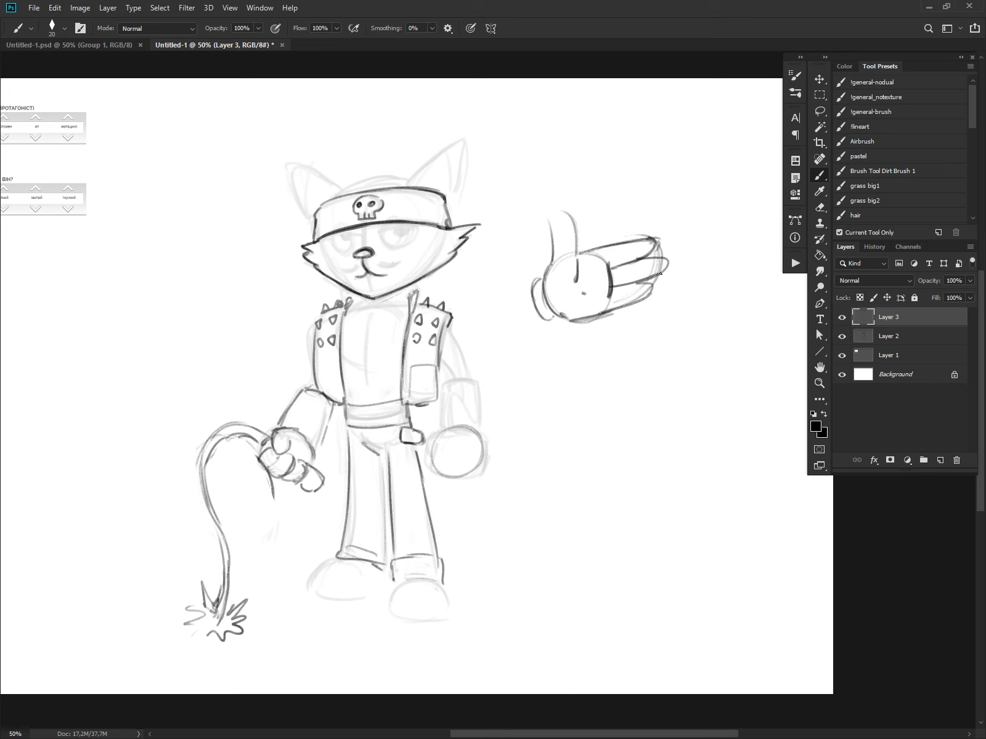
left_click_drag(660, 273, 665, 260)
Darken the jacket's right armhole, draw the neck, chest curve and shaded collar, and add patches to the left panel
left_click_drag(444, 325, 440, 375)
mouse_move(394, 290)
left_mouse_down()
mouse_move(395, 308)
mouse_move(349, 311)
mouse_move(342, 325)
mouse_move(342, 350)
mouse_move(367, 376)
left_mouse_up()
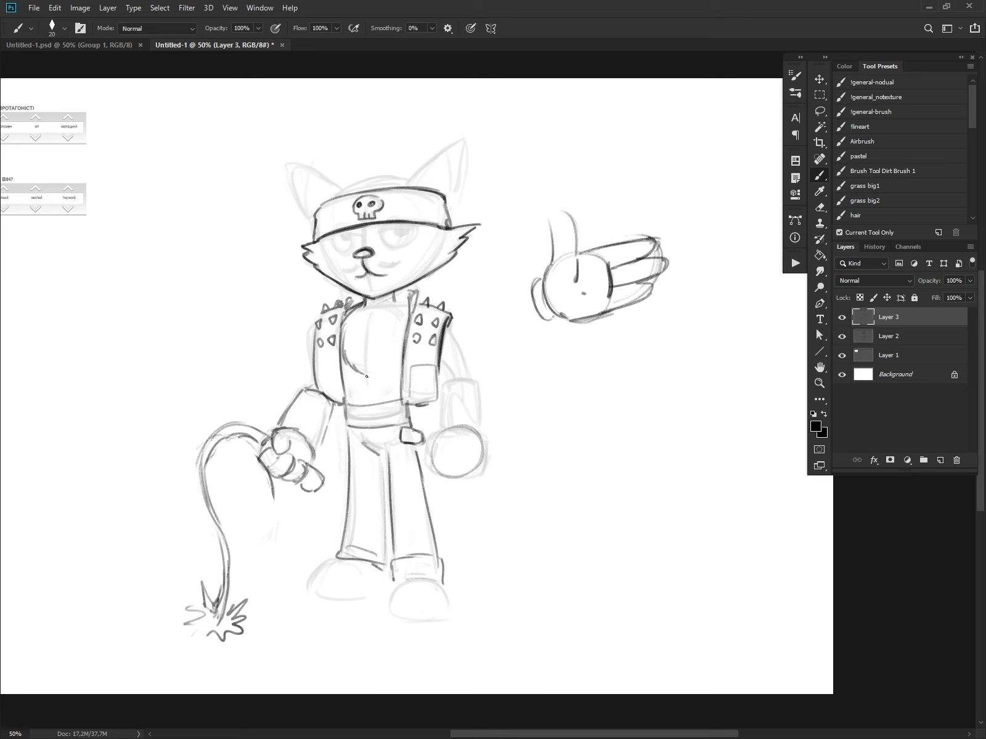
mouse_move(396, 302)
left_mouse_down()
mouse_move(408, 305)
mouse_move(399, 296)
mouse_move(415, 287)
left_mouse_up()
mouse_move(345, 291)
left_mouse_down()
mouse_move(356, 303)
mouse_move(343, 290)
mouse_move(340, 314)
left_mouse_up()
mouse_move(316, 365)
left_mouse_down()
mouse_move(337, 367)
mouse_move(336, 386)
left_mouse_up()
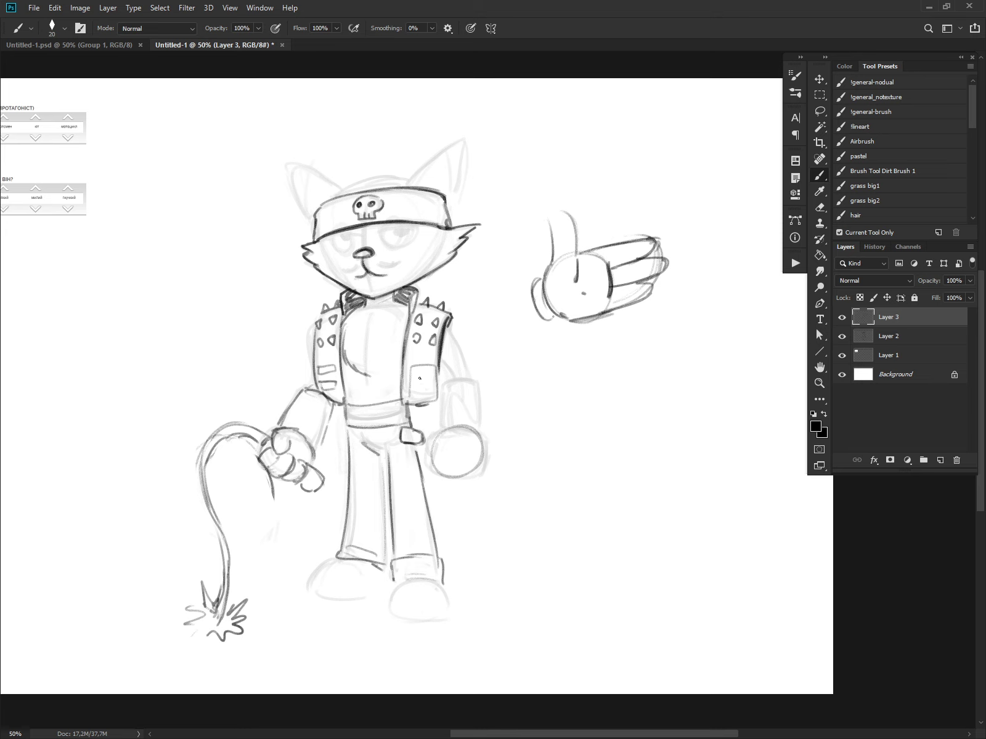
Detail the right jacket pocket with a flap and strap, and add short fur marks under the chest
mouse_move(409, 368)
left_mouse_down()
mouse_move(412, 398)
mouse_move(426, 397)
left_mouse_up()
mouse_move(412, 368)
left_mouse_down()
mouse_move(434, 368)
mouse_move(434, 393)
mouse_move(436, 372)
mouse_move(427, 382)
left_mouse_up()
mouse_move(423, 376)
left_mouse_down()
mouse_move(424, 389)
mouse_move(388, 372)
mouse_move(400, 360)
left_mouse_up()
Draw a curved moustache on both sides of the mouth
left_click_drag(384, 263, 416, 259)
mouse_move(353, 267)
left_mouse_down()
mouse_move(328, 271)
mouse_move(350, 271)
left_mouse_up()
key("ctrl+z")
key("ctrl+z")
Draw both half-closed eyes with heavy upper lids and dark pupils beneath the headband
mouse_move(380, 225)
left_mouse_down()
mouse_move(399, 248)
mouse_move(379, 231)
mouse_move(424, 229)
mouse_move(405, 249)
left_mouse_up()
mouse_move(385, 240)
left_mouse_down()
mouse_move(417, 241)
mouse_move(421, 228)
left_mouse_up()
mouse_move(421, 224)
left_mouse_down()
mouse_move(413, 245)
mouse_move(414, 225)
mouse_move(380, 229)
mouse_move(421, 226)
mouse_move(394, 230)
mouse_move(404, 238)
mouse_move(397, 230)
left_mouse_up()
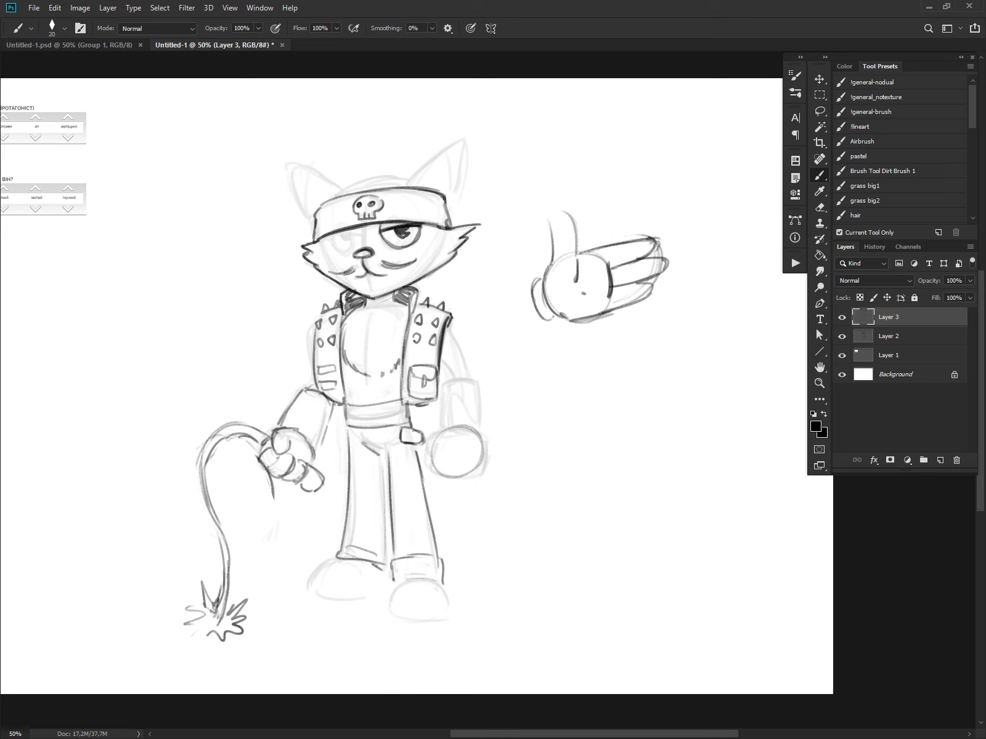
mouse_move(329, 241)
left_mouse_down()
mouse_move(352, 251)
mouse_move(350, 232)
mouse_move(327, 236)
mouse_move(427, 224)
mouse_move(358, 246)
mouse_move(366, 242)
left_mouse_up()
key("ctrl+z")
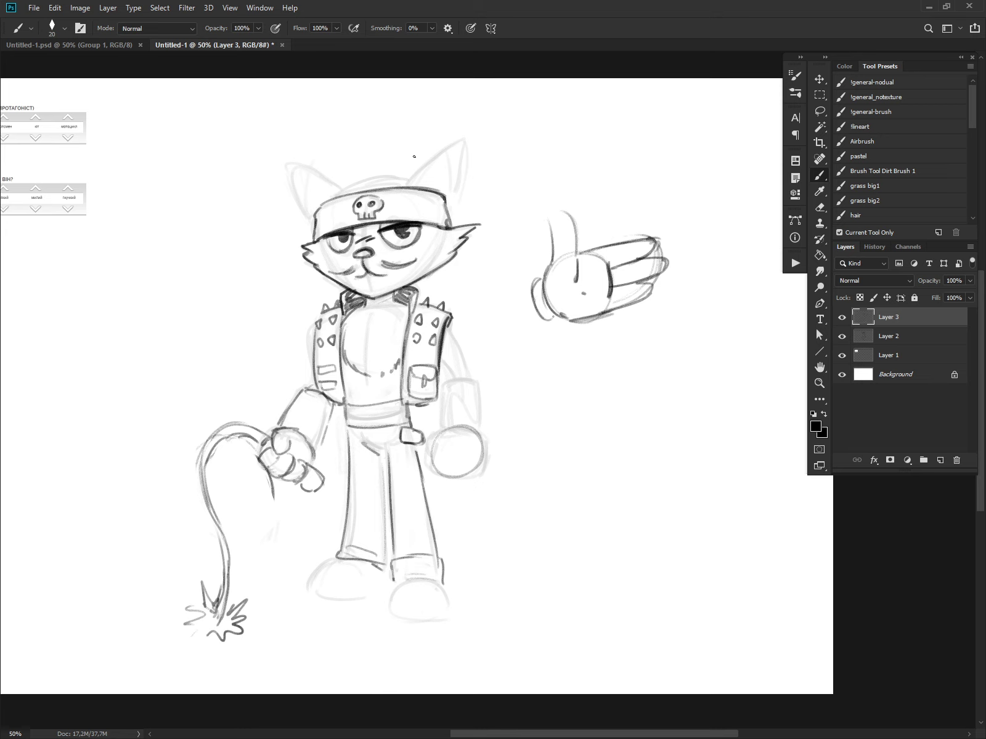
Outline both pointed ears and the top of the head above the headband
mouse_move(338, 195)
left_mouse_down()
mouse_move(331, 164)
mouse_move(403, 182)
mouse_move(331, 187)
mouse_move(322, 201)
mouse_move(364, 179)
mouse_move(399, 179)
mouse_move(466, 138)
mouse_move(454, 200)
mouse_move(466, 140)
left_mouse_up()
key("ctrl+z")
key("ctrl+z")
key("ctrl+z")
key("ctrl+z")
key("ctrl+z")
mouse_move(311, 220)
left_mouse_down()
mouse_move(289, 178)
mouse_move(332, 184)
mouse_move(282, 164)
left_mouse_up()
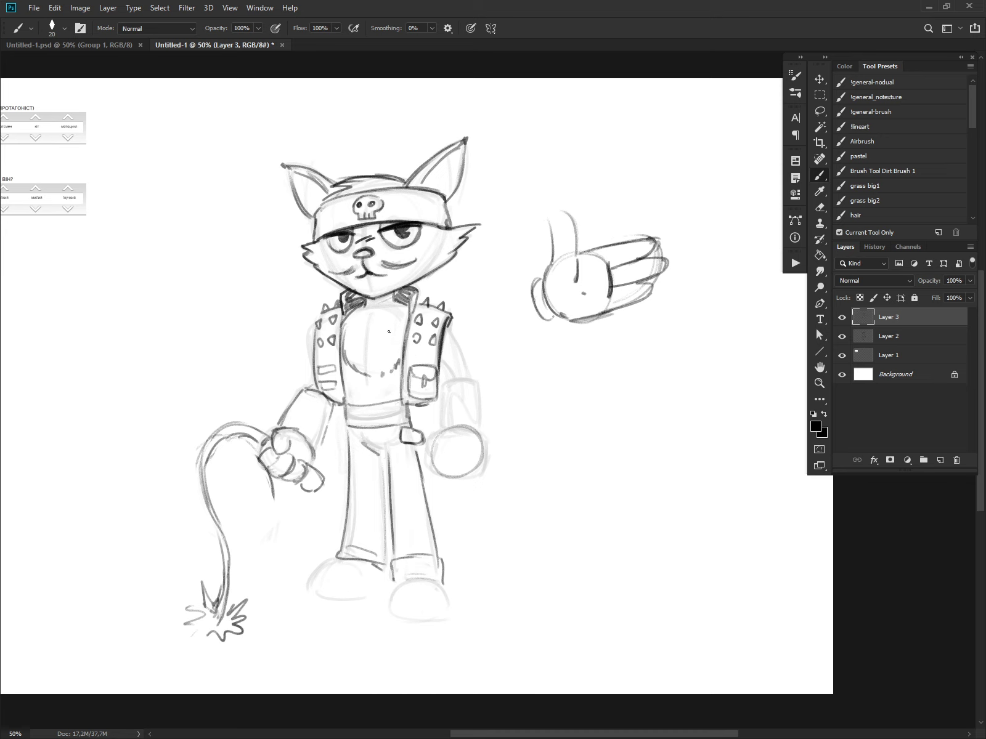
Add a chin goatee and ink the right arm with a spiked wristband and rounded fist
left_click_drag(371, 286, 378, 312)
mouse_move(453, 326)
left_mouse_down()
mouse_move(472, 384)
mouse_move(452, 377)
mouse_move(479, 382)
mouse_move(480, 412)
mouse_move(444, 429)
mouse_move(484, 433)
left_mouse_up()
left_click_drag(483, 388, 484, 433)
key("e")
key("b")
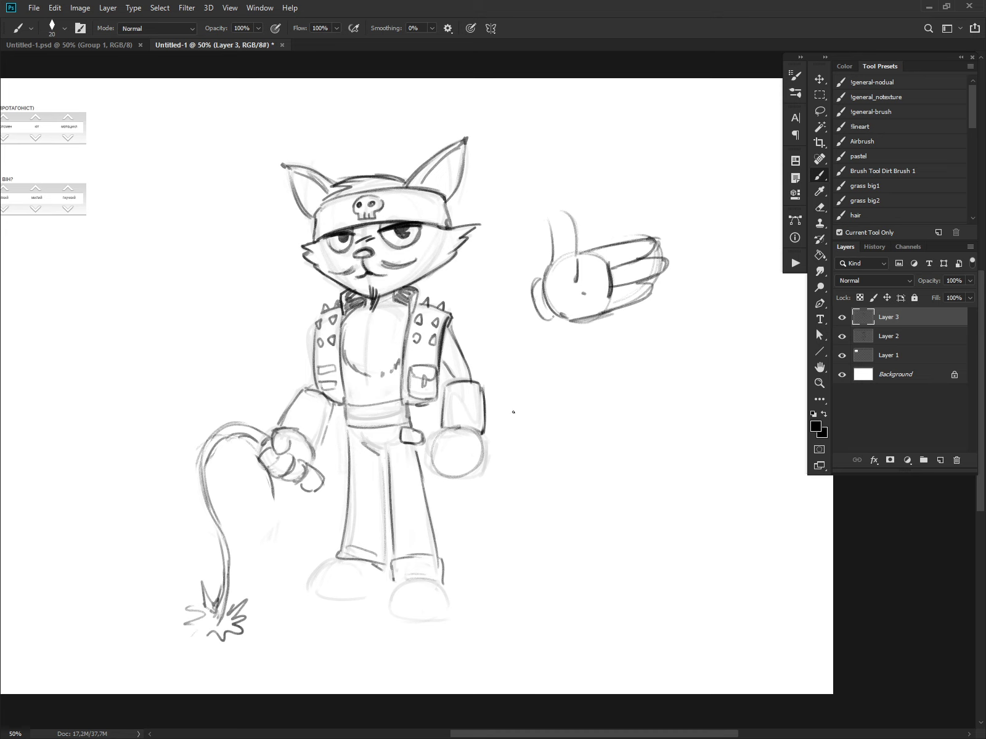
mouse_move(454, 384)
left_mouse_down()
mouse_move(446, 389)
mouse_move(487, 397)
mouse_move(483, 426)
mouse_move(472, 390)
mouse_move(469, 418)
mouse_move(444, 397)
mouse_move(446, 421)
mouse_move(430, 452)
mouse_move(458, 476)
mouse_move(486, 444)
mouse_move(482, 466)
left_mouse_up()
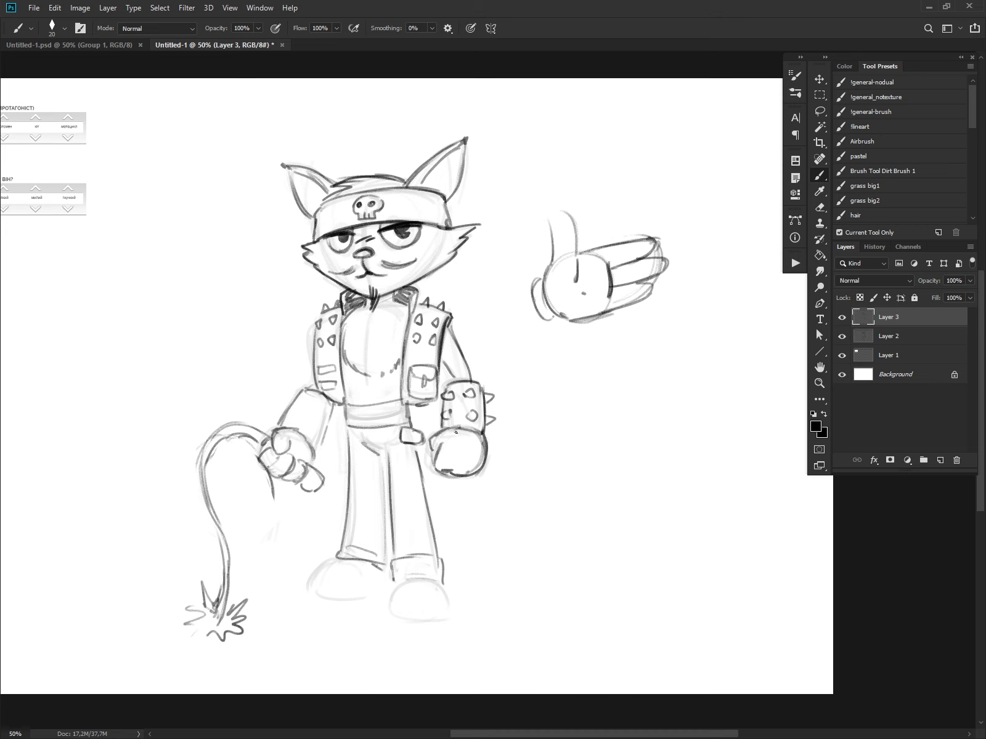
Add spikes and round studs to the left wristband and darken the left end of the waist sash
left_click_drag(334, 409, 316, 449)
mouse_move(317, 372)
left_mouse_down()
mouse_move(293, 403)
mouse_move(314, 407)
mouse_move(312, 400)
mouse_move(333, 417)
mouse_move(278, 420)
mouse_move(322, 446)
mouse_move(381, 453)
left_mouse_up()
key("ctrl+z")
left_click_drag(345, 406, 348, 425)
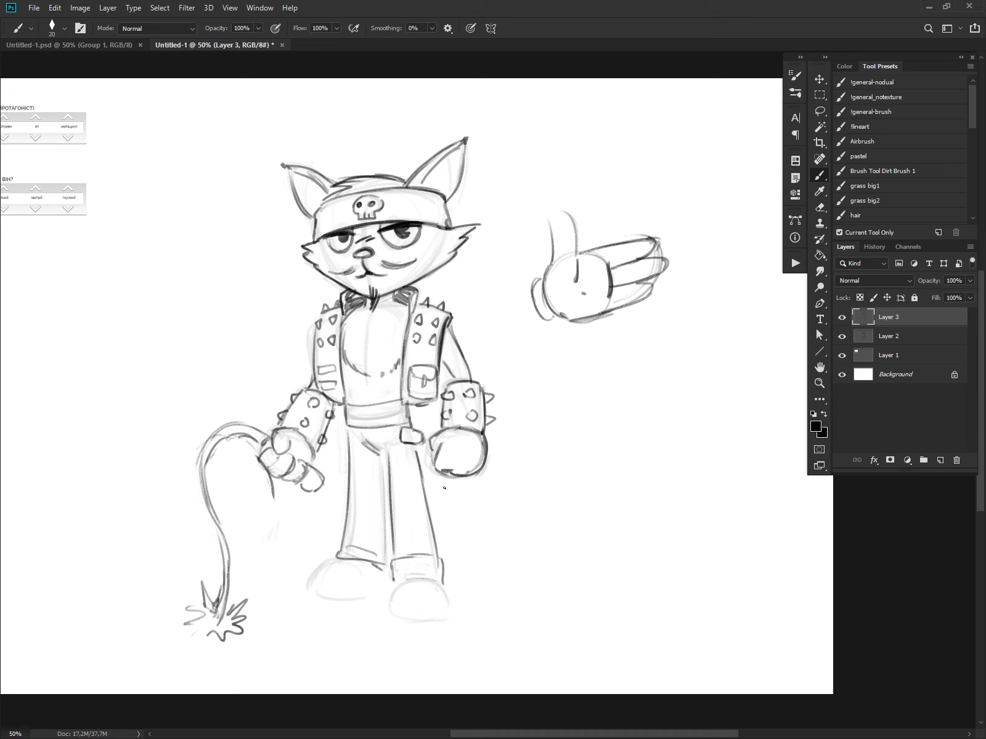
Draw a long tail curving out from behind the right leg with an upturned rounded tip
mouse_move(424, 461)
left_mouse_down()
mouse_move(460, 508)
mouse_move(595, 484)
left_mouse_up()
mouse_move(428, 504)
left_mouse_down()
mouse_move(476, 534)
mouse_move(617, 476)
mouse_move(621, 488)
left_mouse_up()
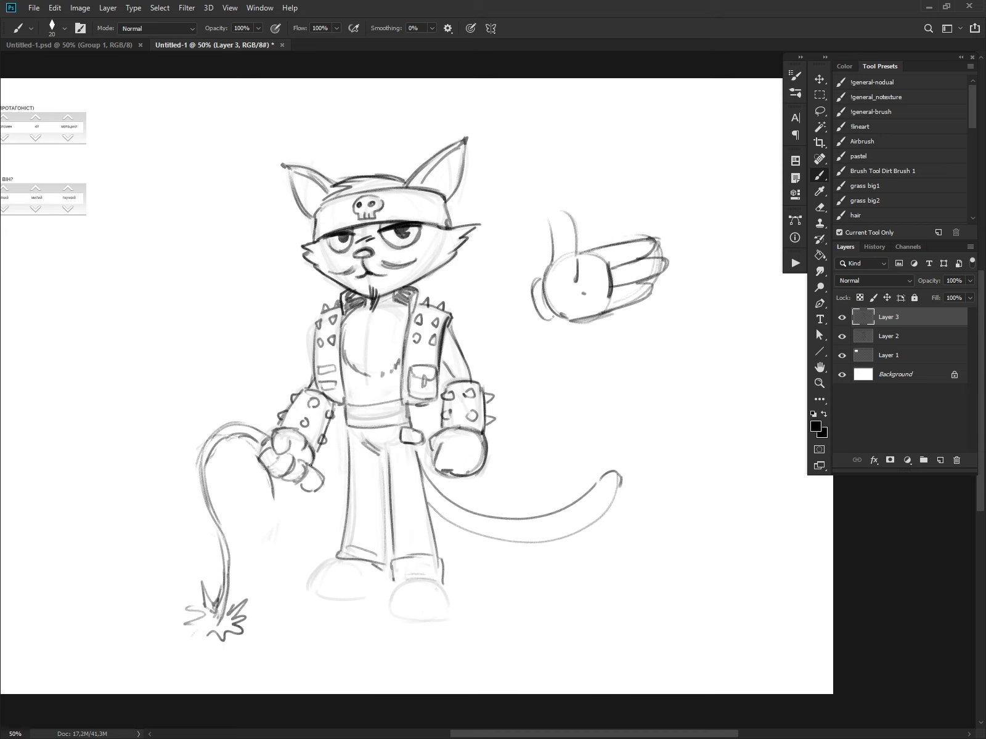
left_click_drag(347, 426, 349, 440)
Erase the lower eye lines and rework both eyes into a narrower squint
key("e")
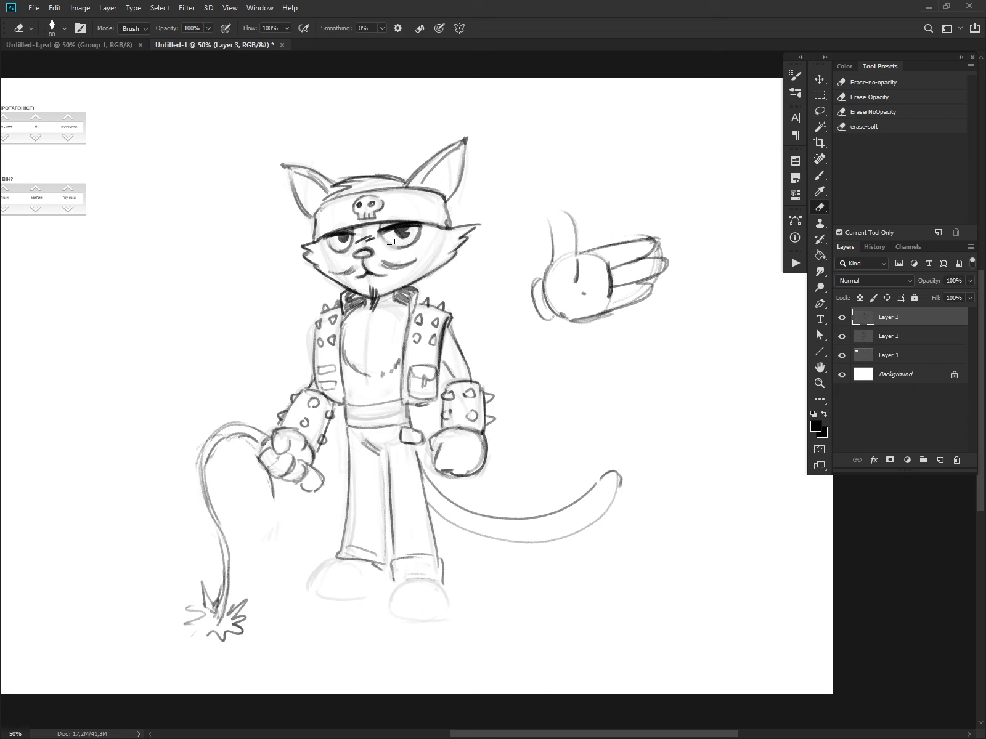
key("b")
left_click_drag(382, 237, 421, 232)
mouse_move(324, 241)
left_mouse_down()
mouse_move(354, 243)
mouse_move(345, 251)
mouse_move(416, 239)
left_mouse_up()
key("e")
left_click_drag(387, 250, 425, 234)
key("b")
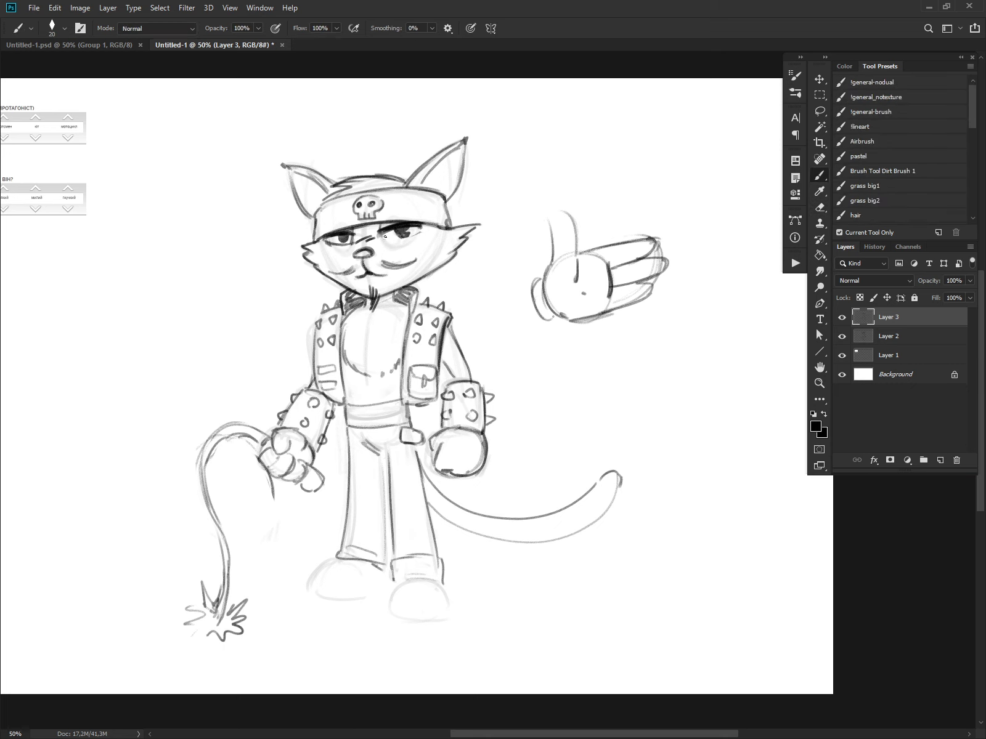
Add thick slanted black eyebrows above both eyes and clean up the right eye's lower edge
left_click_drag(388, 241, 430, 232)
mouse_move(317, 240)
left_mouse_down()
mouse_move(345, 244)
mouse_move(355, 234)
left_mouse_up()
key("e")
key("b")
left_click_drag(395, 223, 412, 216)
key("e")
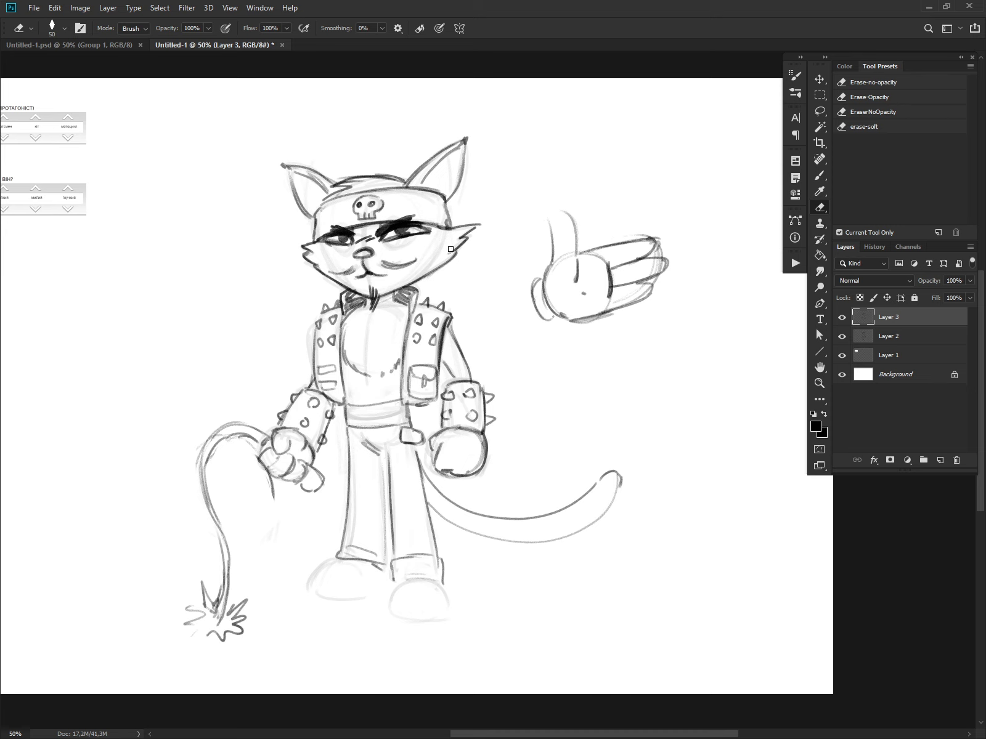
left_click_drag(409, 240, 432, 235)
key("b")
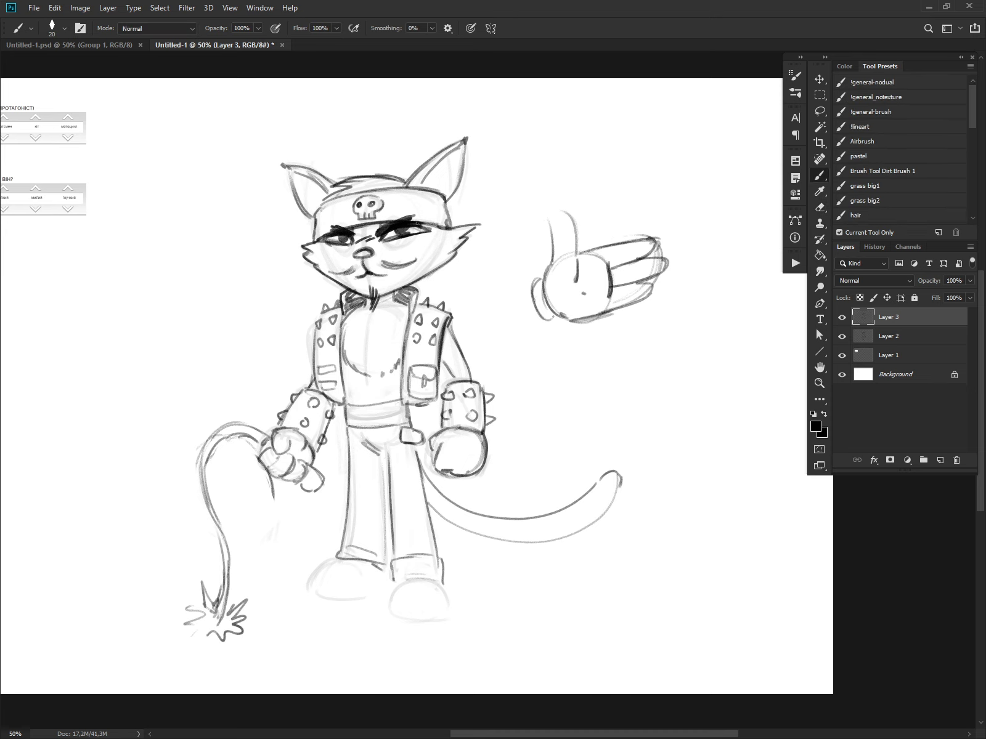
Fill the gap between the eyebrows with dark shadow beneath the headband and firm up the headband outline
left_click_drag(415, 223, 438, 228)
mouse_move(357, 227)
left_mouse_down()
mouse_move(389, 223)
mouse_move(351, 239)
left_mouse_up()
left_click_drag(352, 238, 382, 231)
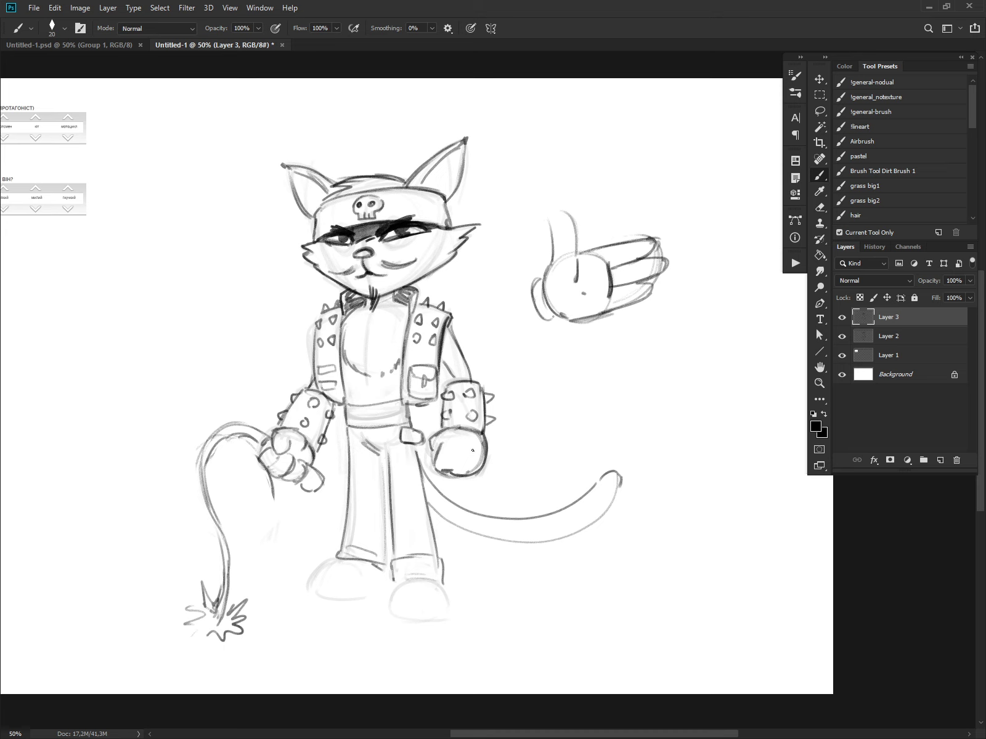
key("ctrl+z")
key("ctrl+z")
key("ctrl+z")
key("ctrl+z")
key("ctrl+z")
key("ctrl+z")
mouse_move(360, 232)
left_mouse_down()
mouse_move(388, 223)
mouse_move(354, 240)
mouse_move(364, 242)
left_mouse_up()
left_click_drag(421, 229, 440, 228)
mouse_move(316, 214)
left_mouse_down()
mouse_move(315, 239)
mouse_move(336, 199)
mouse_move(353, 194)
left_mouse_up()
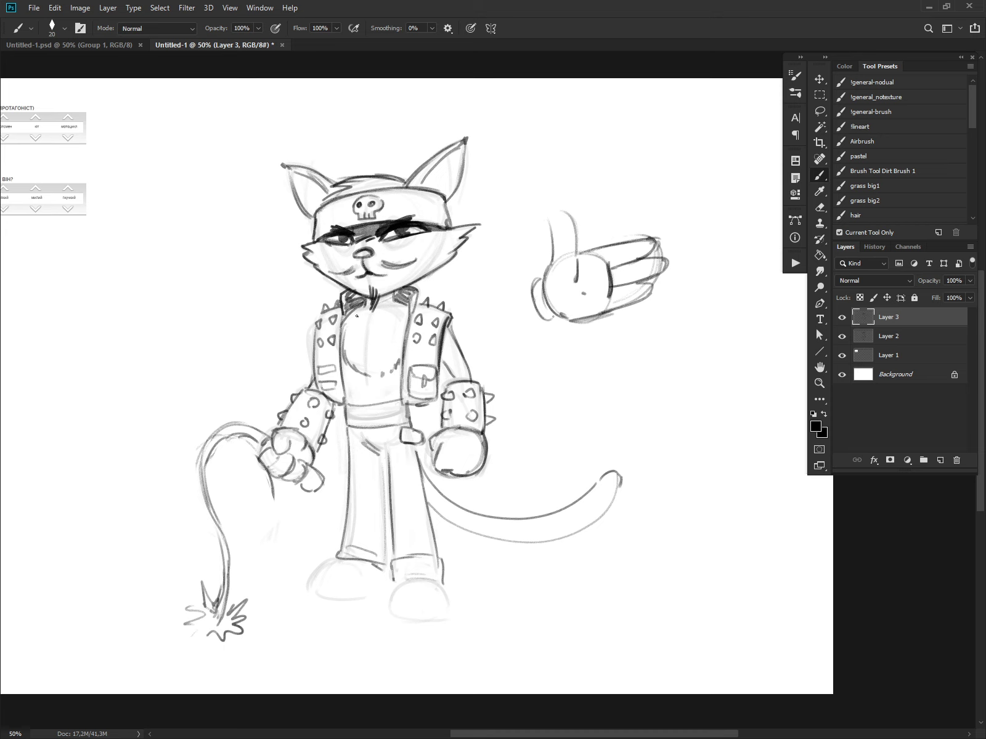
Lengthen and darken the goatee and touch up the mouth lines
mouse_move(358, 288)
left_mouse_down()
mouse_move(368, 319)
mouse_move(400, 314)
mouse_move(370, 293)
mouse_move(370, 311)
left_mouse_up()
key("ctrl+z")
left_click_drag(364, 290, 370, 317)
left_click_drag(390, 265, 395, 267)
mouse_move(154, 203)
left_mouse_down()
mouse_move(148, 242)
mouse_move(162, 213)
mouse_move(214, 214)
left_mouse_up()
key("ctrl+z")
left_click_drag(144, 217, 234, 308)
mouse_move(224, 217)
left_mouse_down()
mouse_move(233, 308)
mouse_move(205, 316)
left_mouse_up()
mouse_move(154, 216)
left_mouse_down()
mouse_move(178, 229)
mouse_move(166, 233)
mouse_move(188, 225)
mouse_move(206, 242)
mouse_move(183, 250)
left_mouse_up()
mouse_move(190, 243)
left_mouse_down()
mouse_move(193, 223)
mouse_move(177, 242)
mouse_move(195, 217)
mouse_move(152, 222)
mouse_move(217, 210)
left_mouse_up()
mouse_move(142, 217)
left_mouse_down()
mouse_move(173, 189)
mouse_move(143, 205)
left_mouse_up()
mouse_move(147, 198)
left_mouse_down()
mouse_move(220, 196)
mouse_move(222, 205)
left_mouse_up()
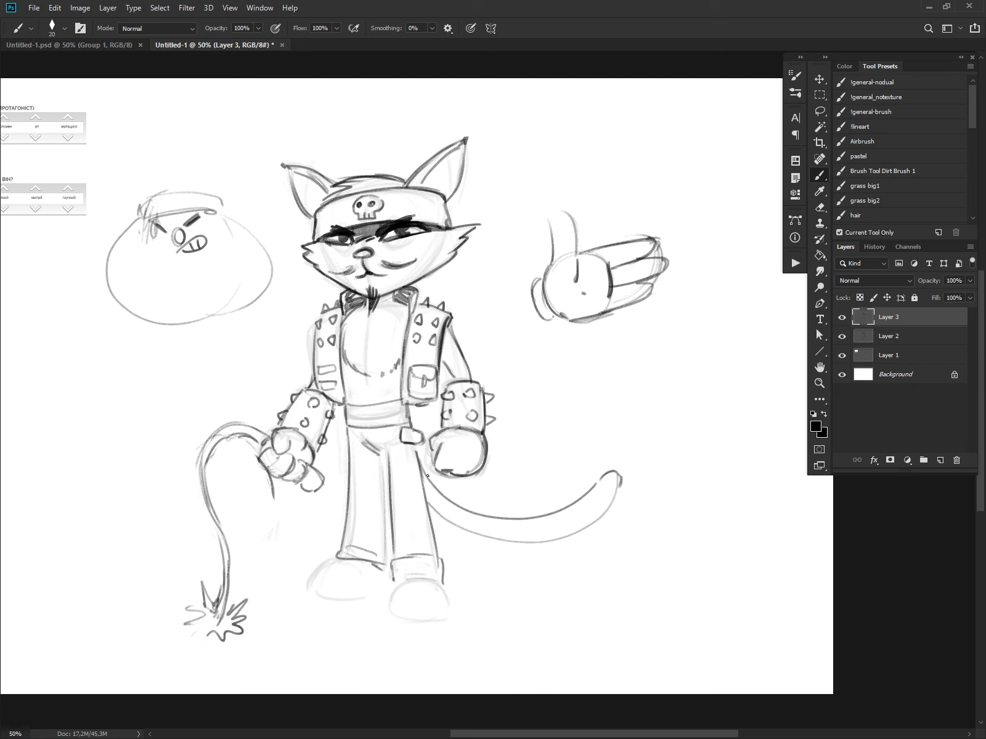
key("e")
mouse_move(182, 193)
left_mouse_down()
mouse_move(211, 172)
mouse_move(201, 300)
mouse_move(265, 256)
left_mouse_up()
key("b")
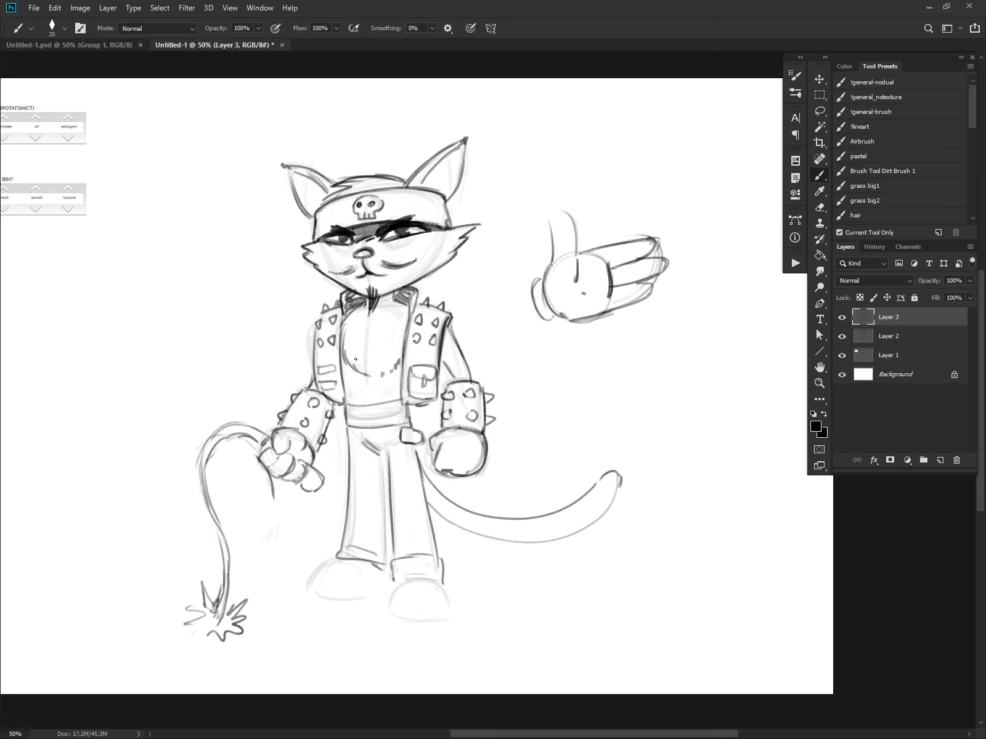
Erase the lower chest curve, redraw the chest line, and darken the jacket's left edge
key("e")
mouse_move(359, 370)
left_mouse_down()
mouse_move(377, 370)
mouse_move(351, 372)
mouse_move(359, 378)
left_mouse_up()
key("b")
mouse_move(363, 372)
left_mouse_down()
mouse_move(368, 383)
mouse_move(347, 423)
left_mouse_up()
left_click_drag(334, 397, 344, 404)
left_click_drag(316, 354, 320, 377)
Erase the dark shading inside both jacket collar flaps
key("e")
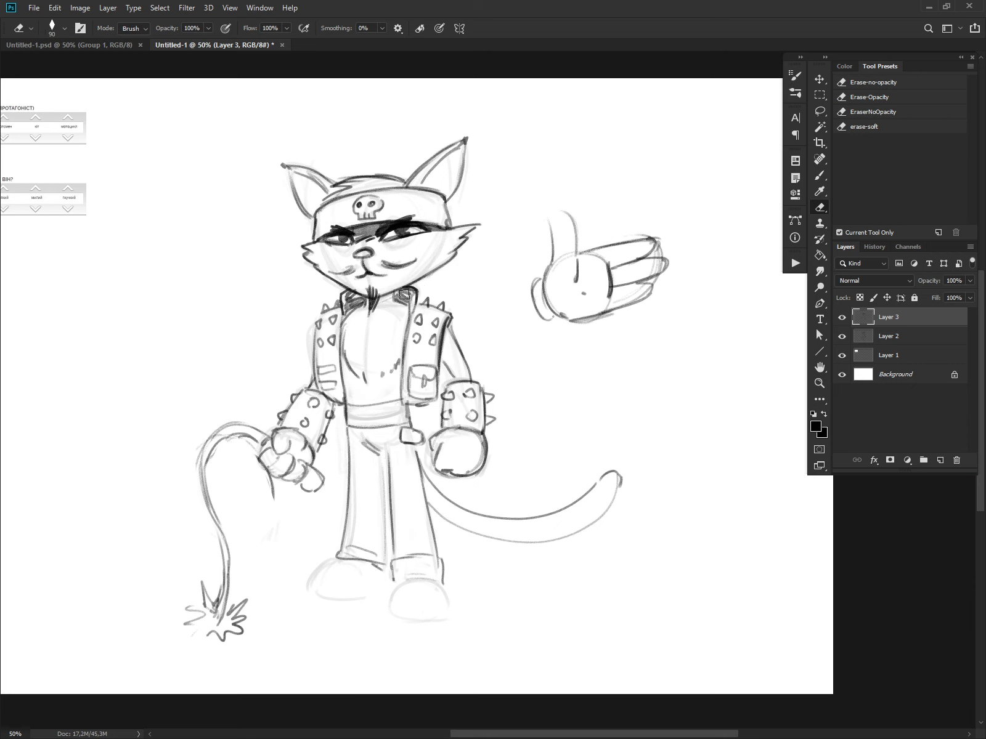
left_click_drag(405, 295, 412, 304)
left_click_drag(353, 302, 359, 301)
key("b")
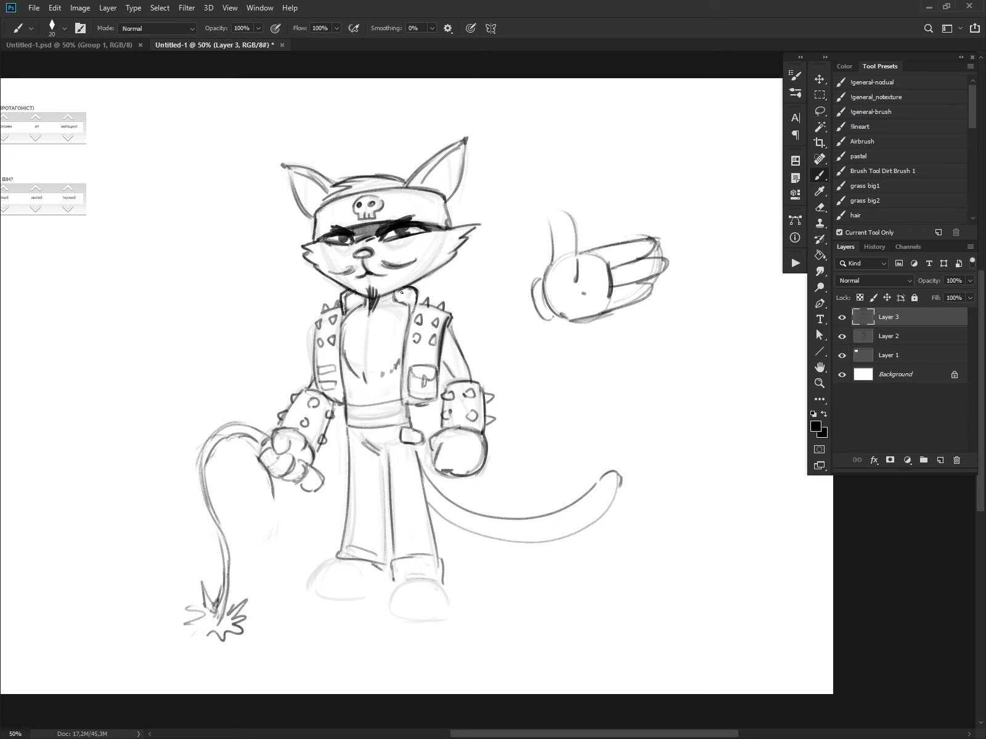
Add fur marks near the tail tip and firm up the inner right arm and trouser crotch lines
mouse_move(598, 489)
left_mouse_down()
mouse_move(618, 477)
mouse_move(608, 507)
left_mouse_up()
mouse_move(451, 210)
left_mouse_down()
mouse_move(452, 220)
mouse_move(467, 205)
mouse_move(458, 209)
left_mouse_up()
key("ctrl+z")
key("ctrl+z")
left_click_drag(441, 361, 454, 383)
mouse_move(595, 485)
left_mouse_down()
mouse_move(615, 472)
mouse_move(609, 508)
mouse_move(572, 537)
mouse_move(582, 516)
left_mouse_up()
left_click_drag(377, 449, 392, 459)
mouse_move(372, 177)
left_mouse_down()
mouse_move(342, 184)
mouse_move(384, 194)
left_mouse_up()
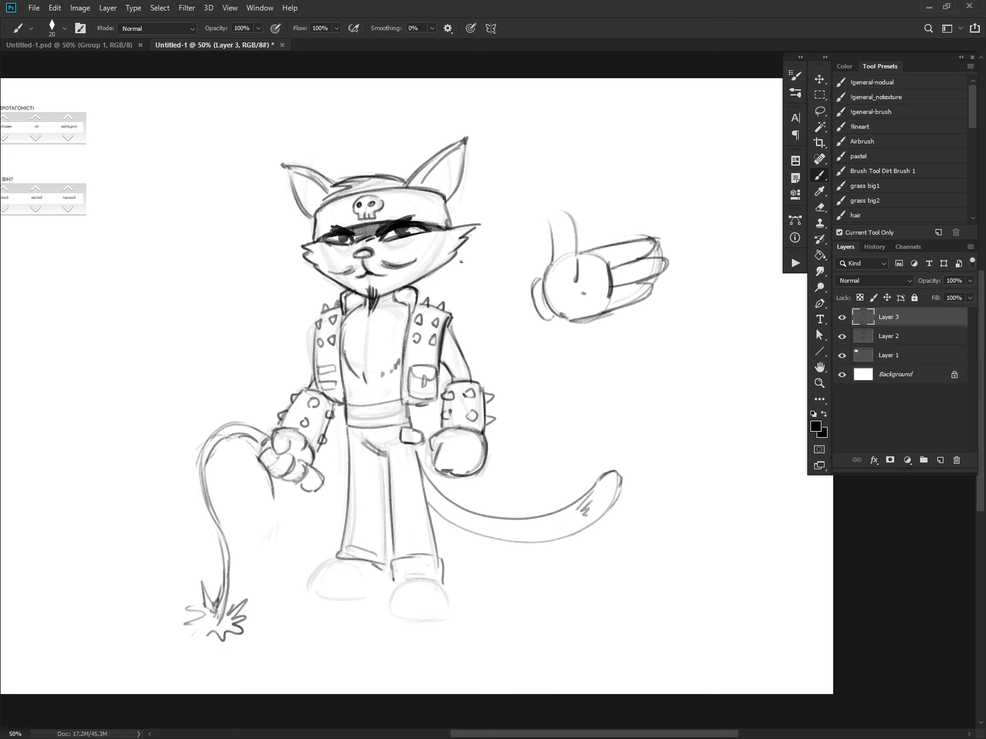
left_click_drag(457, 261, 512, 373)
key("ctrl+z")
mouse_move(424, 279)
left_mouse_down()
mouse_move(455, 313)
mouse_move(461, 349)
left_mouse_up()
key("ctrl+z")
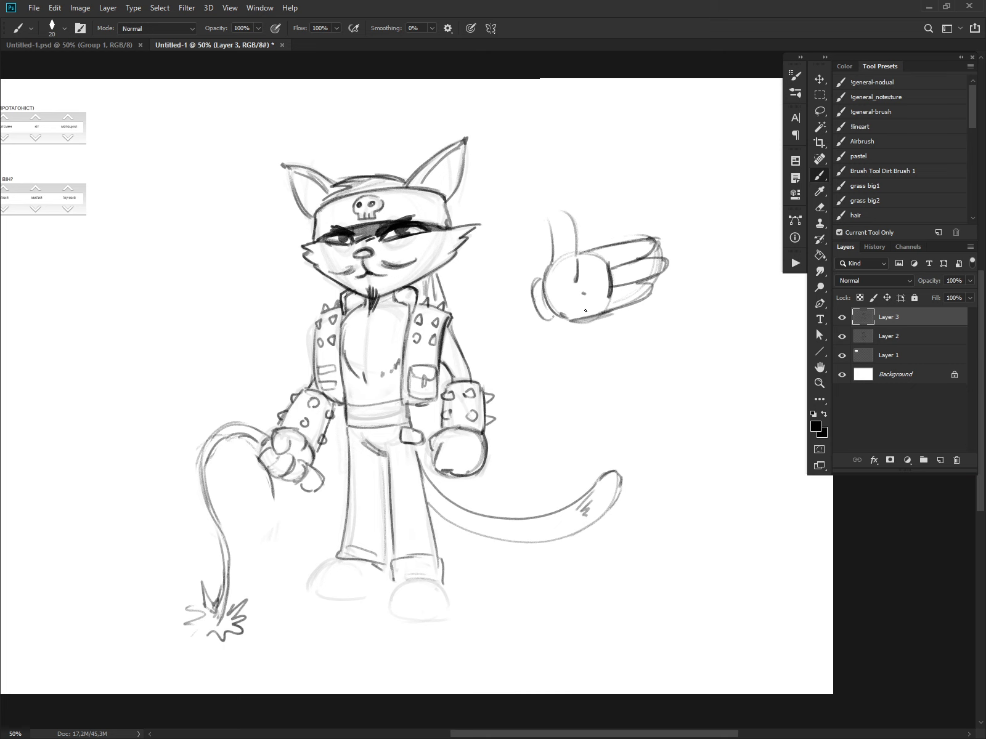
key("ctrl+z")
Clean up the crown and draw a banded topknot with hair arching behind the right ear
key("e")
mouse_move(332, 185)
left_mouse_down()
mouse_move(402, 184)
mouse_move(389, 167)
mouse_move(362, 180)
mouse_move(399, 177)
mouse_move(410, 131)
left_mouse_up()
key("b")
left_click_drag(383, 143, 411, 127)
mouse_move(378, 167)
left_mouse_down()
mouse_move(406, 147)
mouse_move(371, 139)
mouse_move(398, 133)
left_mouse_up()
mouse_move(382, 138)
left_mouse_down()
mouse_move(429, 133)
mouse_move(412, 160)
mouse_move(444, 130)
left_mouse_up()
Draw the long ponytail strands falling behind the head to the right arm and darken the topknot hair
left_click_drag(467, 249, 493, 348)
left_click_drag(462, 192, 490, 369)
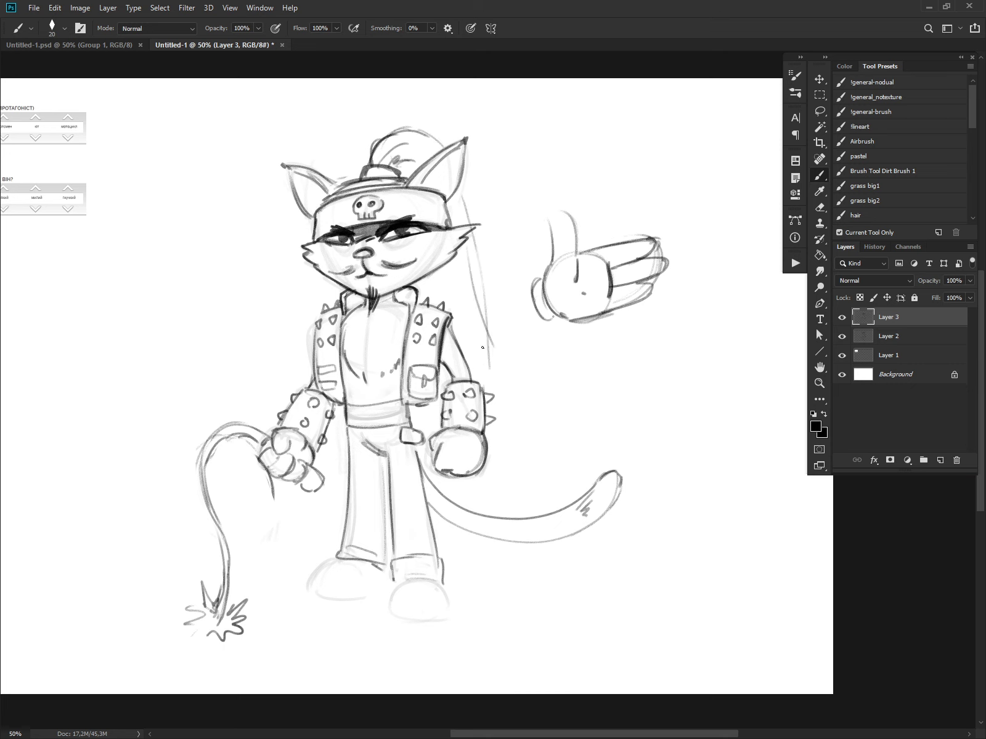
mouse_move(453, 271)
left_mouse_down()
mouse_move(447, 298)
mouse_move(475, 363)
left_mouse_up()
mouse_move(463, 199)
left_mouse_down()
mouse_move(484, 292)
mouse_move(486, 369)
left_mouse_up()
left_click_drag(459, 185, 487, 348)
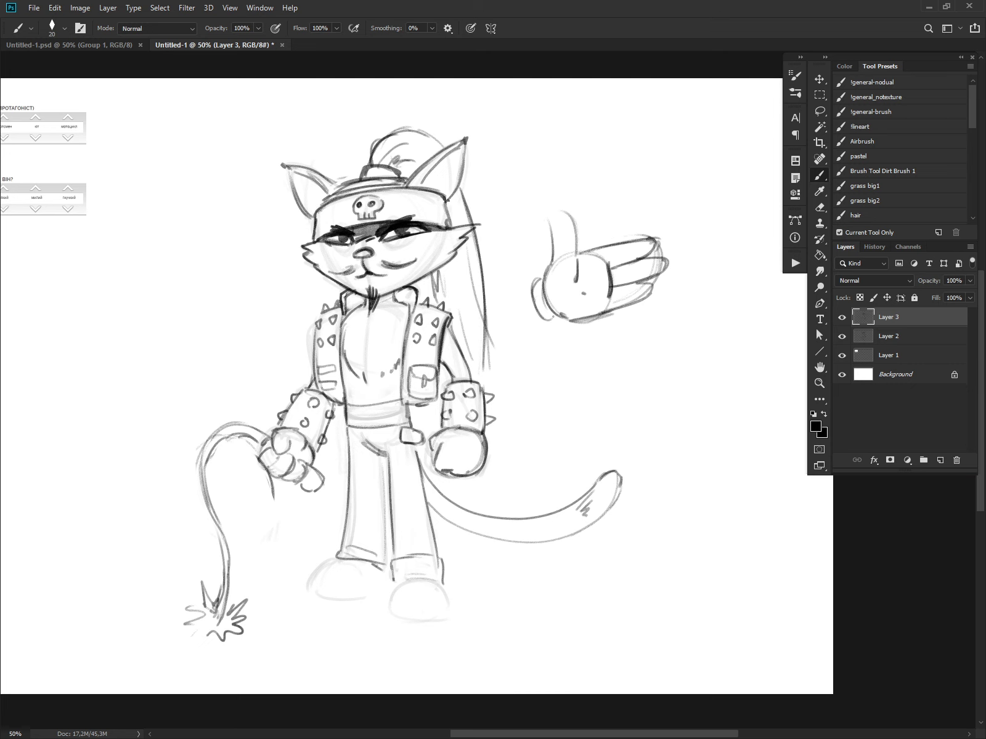
left_click_drag(448, 200, 467, 149)
mouse_move(389, 135)
left_mouse_down()
mouse_move(437, 140)
mouse_move(396, 161)
mouse_move(414, 171)
left_mouse_up()
Erase the whip and the extended fingers, leaving the left hand as a closed fist
key("e")
mouse_move(215, 432)
left_mouse_down()
mouse_move(208, 510)
mouse_move(259, 428)
left_mouse_up()
mouse_move(215, 491)
left_mouse_down()
mouse_move(219, 592)
mouse_move(204, 617)
mouse_move(227, 656)
left_mouse_up()
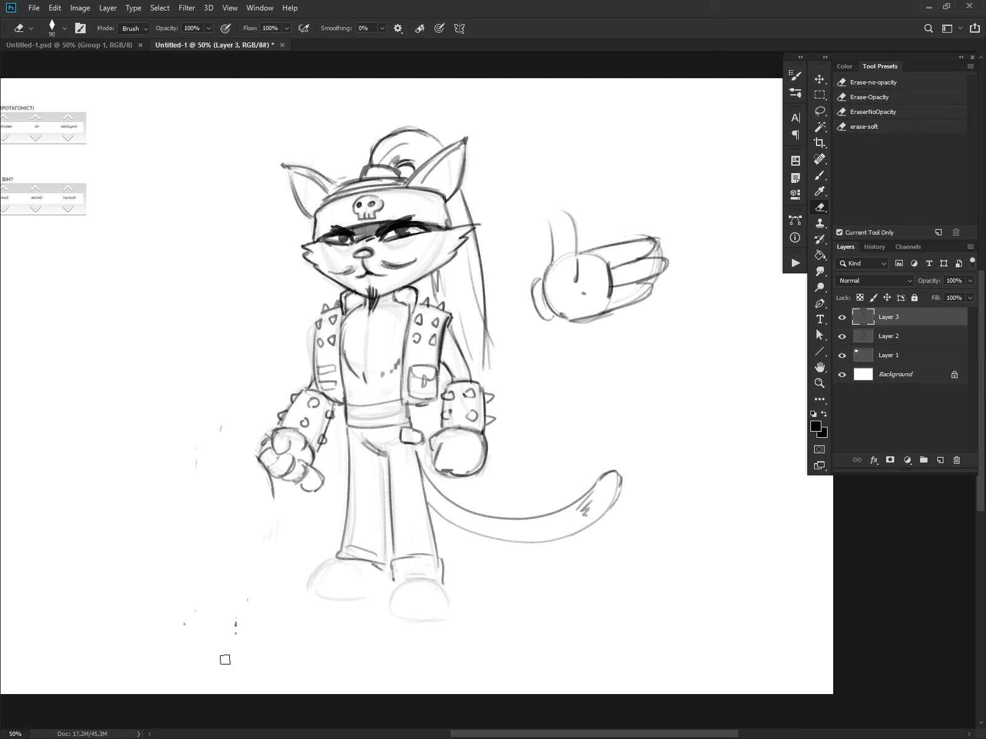
mouse_move(315, 483)
left_mouse_down()
mouse_move(327, 470)
mouse_move(266, 488)
mouse_move(277, 495)
mouse_move(257, 484)
left_mouse_up()
key("b")
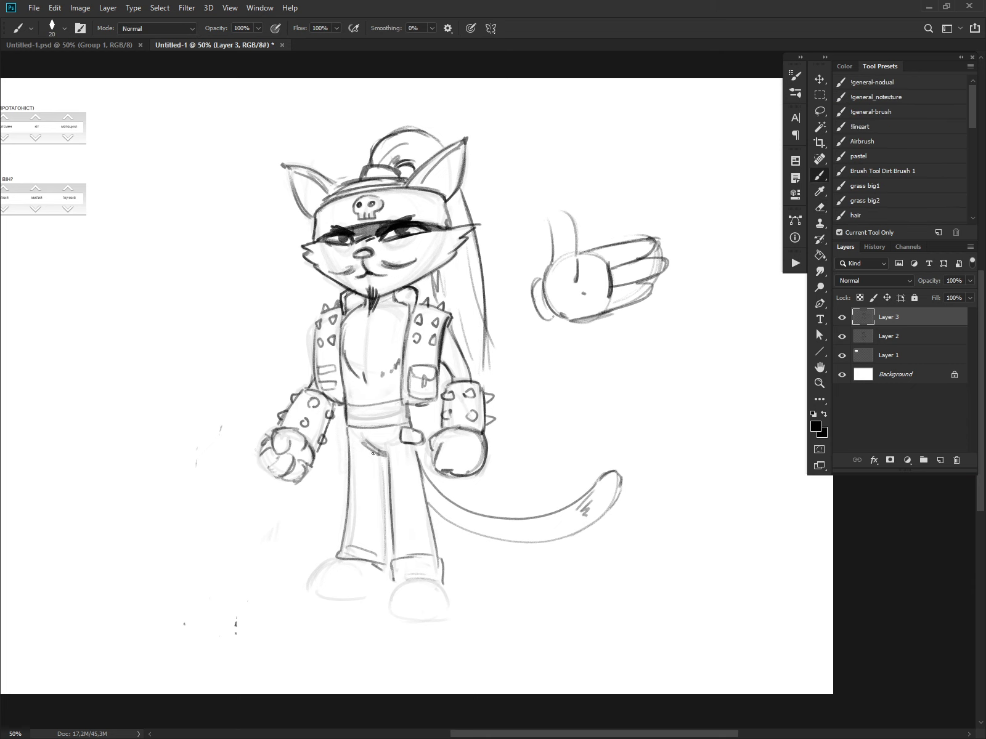
Draw two sword handles sticking out diagonally from the left side of the sash, erasing overlapped wristband lines
left_click_drag(253, 379, 342, 431)
left_click_drag(249, 377, 343, 433)
mouse_move(247, 375)
left_mouse_down()
mouse_move(259, 362)
mouse_move(352, 424)
left_mouse_up()
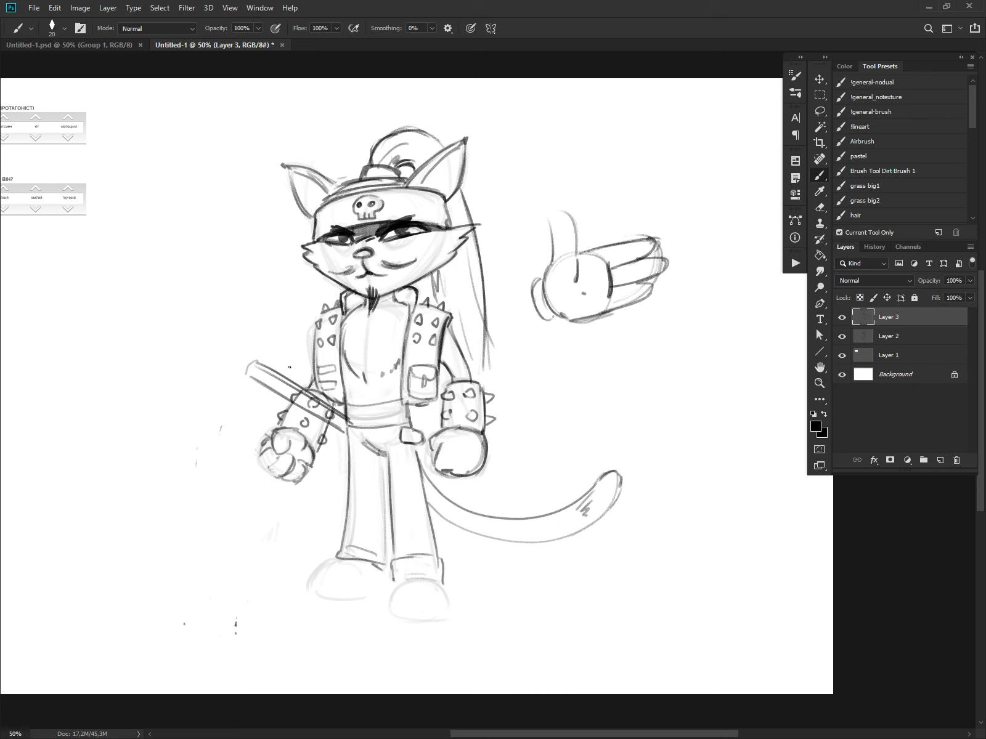
mouse_move(289, 367)
left_mouse_down()
mouse_move(339, 407)
mouse_move(344, 400)
mouse_move(339, 411)
left_mouse_up()
key("e")
mouse_move(305, 374)
left_mouse_down()
mouse_move(336, 403)
mouse_move(336, 422)
left_mouse_up()
left_click_drag(280, 389, 336, 424)
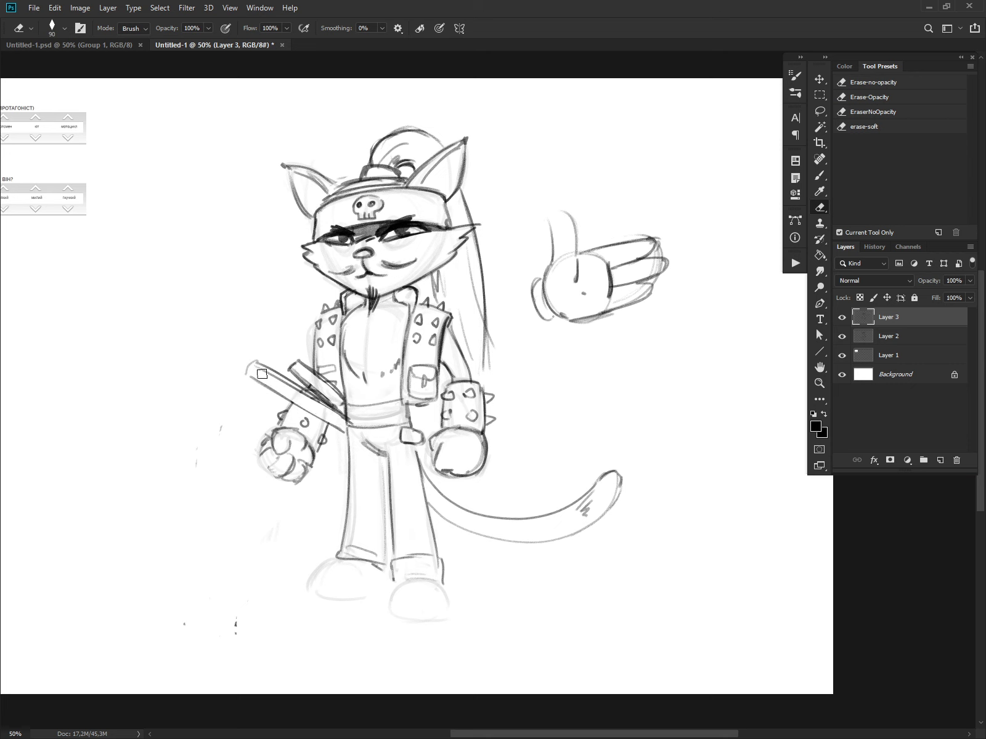
key("b")
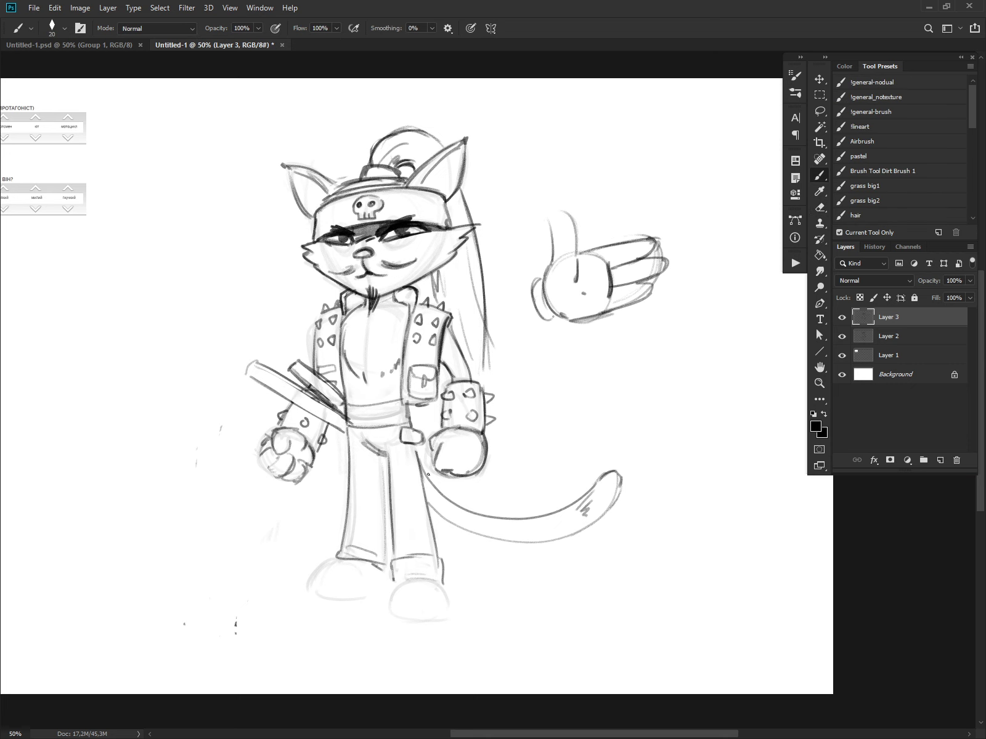
Draw the sheathed sword emerging behind the right leg, with its end showing below the tail
left_click_drag(426, 475, 506, 516)
left_click_drag(500, 513, 570, 554)
mouse_move(541, 549)
left_mouse_down()
mouse_move(590, 561)
mouse_move(602, 553)
left_mouse_up()
mouse_move(563, 537)
left_mouse_down()
mouse_move(601, 552)
mouse_move(534, 543)
left_mouse_up()
Add a curved guard at the left hip and darken both sword handles with banding details
mouse_move(329, 432)
left_mouse_down()
mouse_move(339, 411)
mouse_move(333, 424)
mouse_move(348, 414)
mouse_move(344, 403)
left_mouse_up()
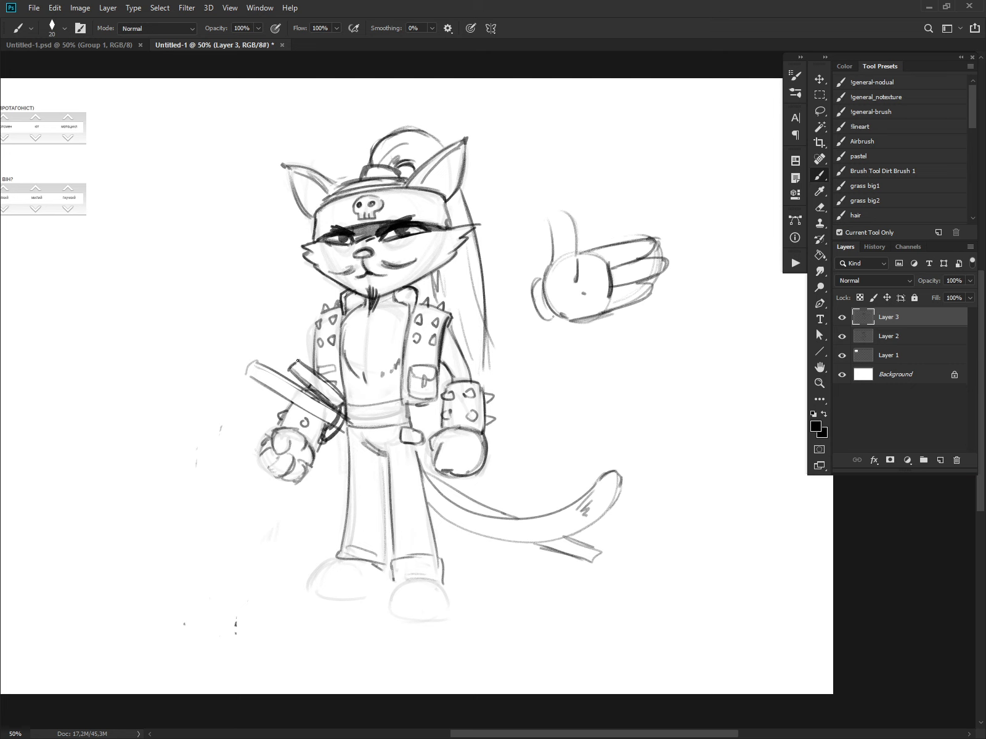
mouse_move(290, 368)
left_mouse_down()
mouse_move(297, 358)
mouse_move(295, 375)
mouse_move(327, 404)
mouse_move(342, 395)
mouse_move(343, 406)
left_mouse_up()
mouse_move(258, 363)
left_mouse_down()
mouse_move(248, 377)
mouse_move(332, 426)
mouse_move(317, 398)
mouse_move(328, 409)
mouse_move(322, 438)
mouse_move(266, 380)
left_mouse_up()
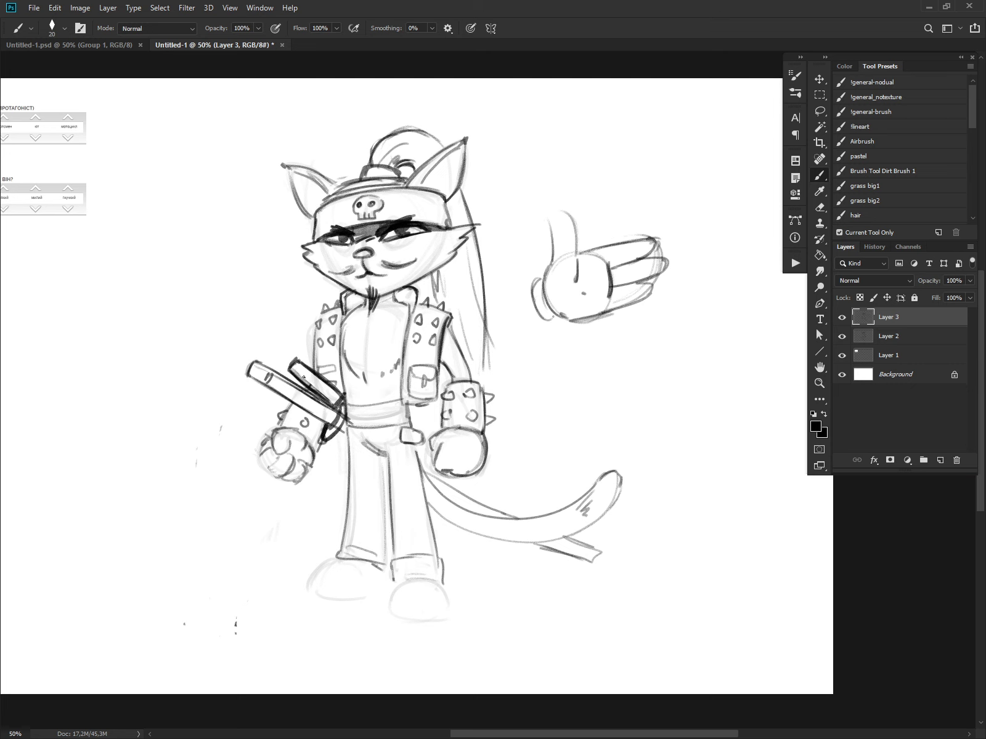
left_click(303, 371)
Darken the left shoulder spikes, extend the eyebrows upward over the headband, and reshape the mouth into a smirk
mouse_move(349, 314)
left_mouse_down()
mouse_move(341, 345)
mouse_move(318, 320)
mouse_move(316, 371)
mouse_move(339, 307)
mouse_move(328, 304)
left_mouse_up()
left_click_drag(400, 221, 422, 210)
left_click_drag(417, 218, 424, 204)
mouse_move(322, 221)
left_mouse_down()
mouse_move(329, 232)
mouse_move(338, 222)
mouse_move(337, 233)
mouse_move(341, 223)
left_mouse_up()
left_click_drag(384, 265, 410, 264)
key("e")
mouse_move(339, 271)
left_mouse_down()
mouse_move(410, 265)
mouse_move(357, 272)
left_mouse_up()
key("b")
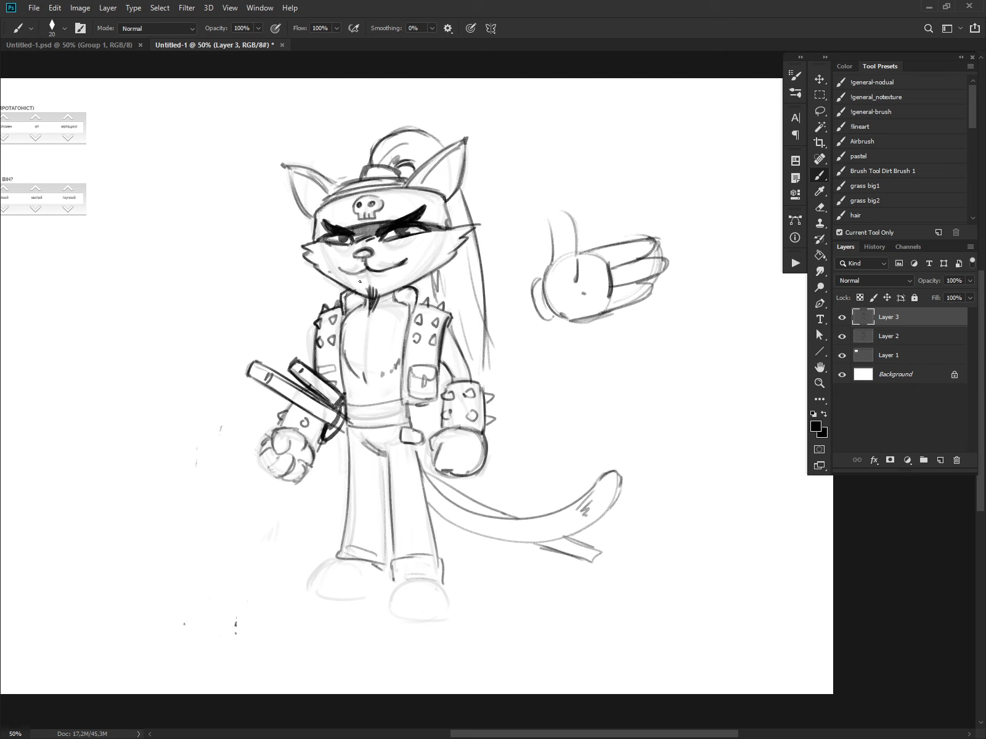
Draw whisker strokes on both cheeks beside the nose
key("e")
key("b")
left_click_drag(394, 257, 420, 246)
mouse_move(319, 251)
left_mouse_down()
mouse_move(348, 261)
mouse_move(320, 260)
left_mouse_up()
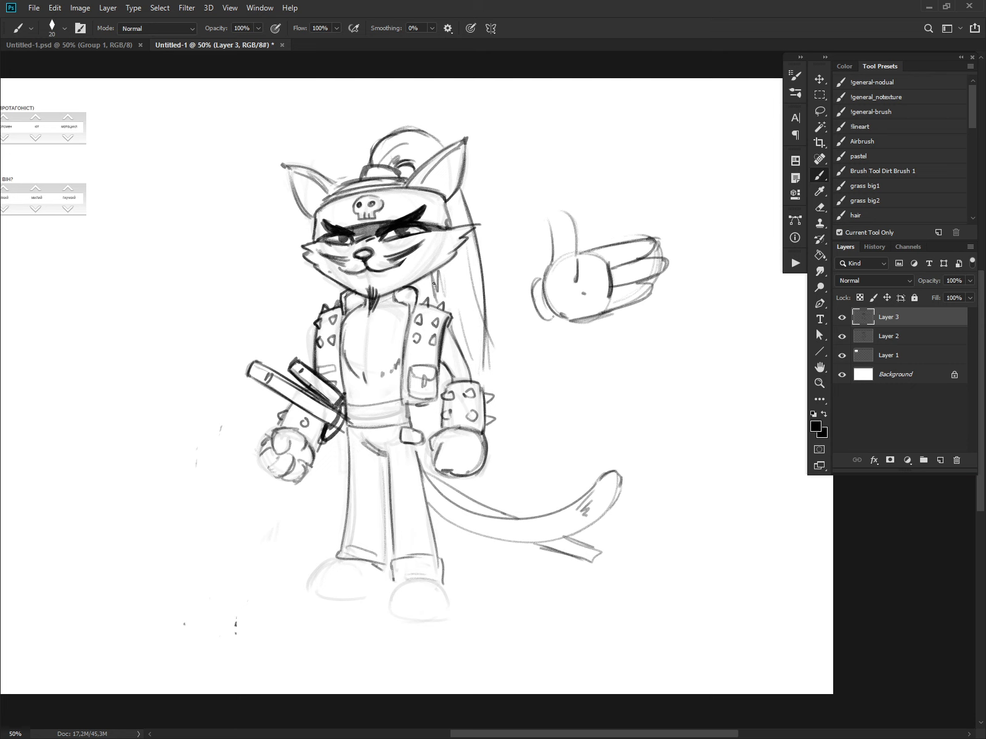
Erase the loose ponytail strands and redraw the hair so it tapers down behind the right wristband
key("e")
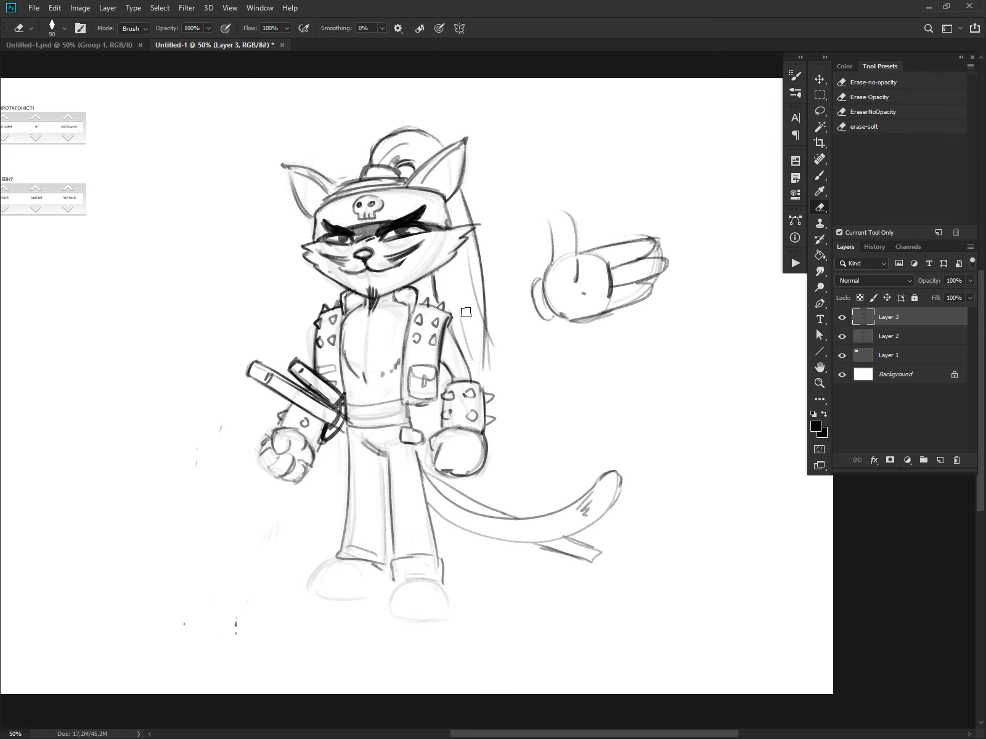
key("b")
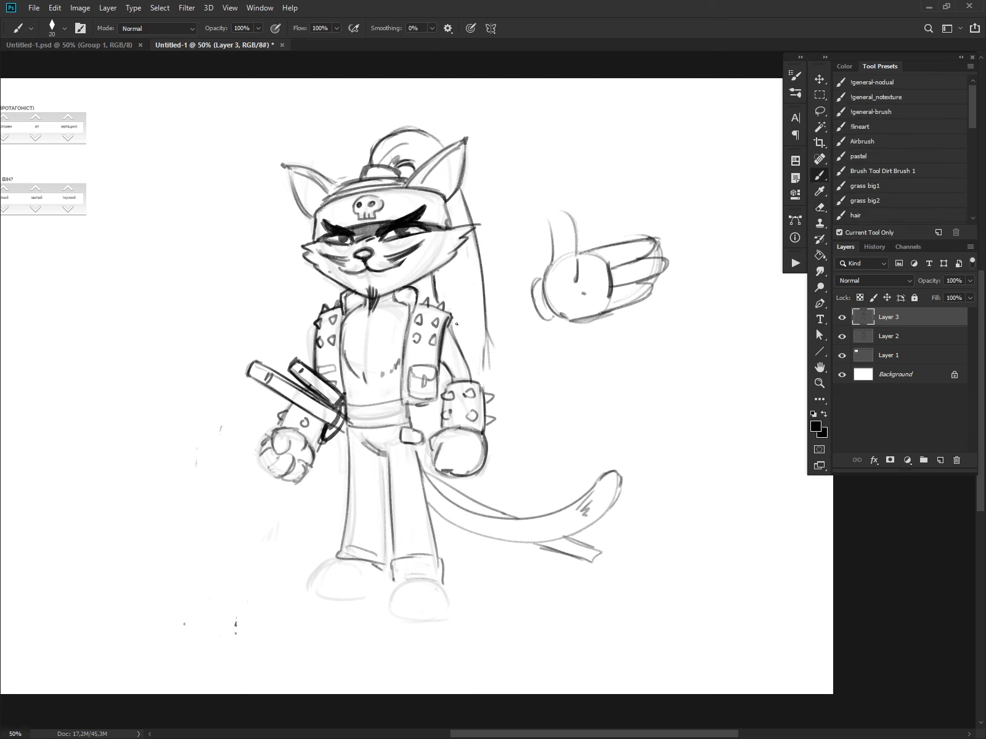
left_click_drag(485, 320, 482, 377)
key("e")
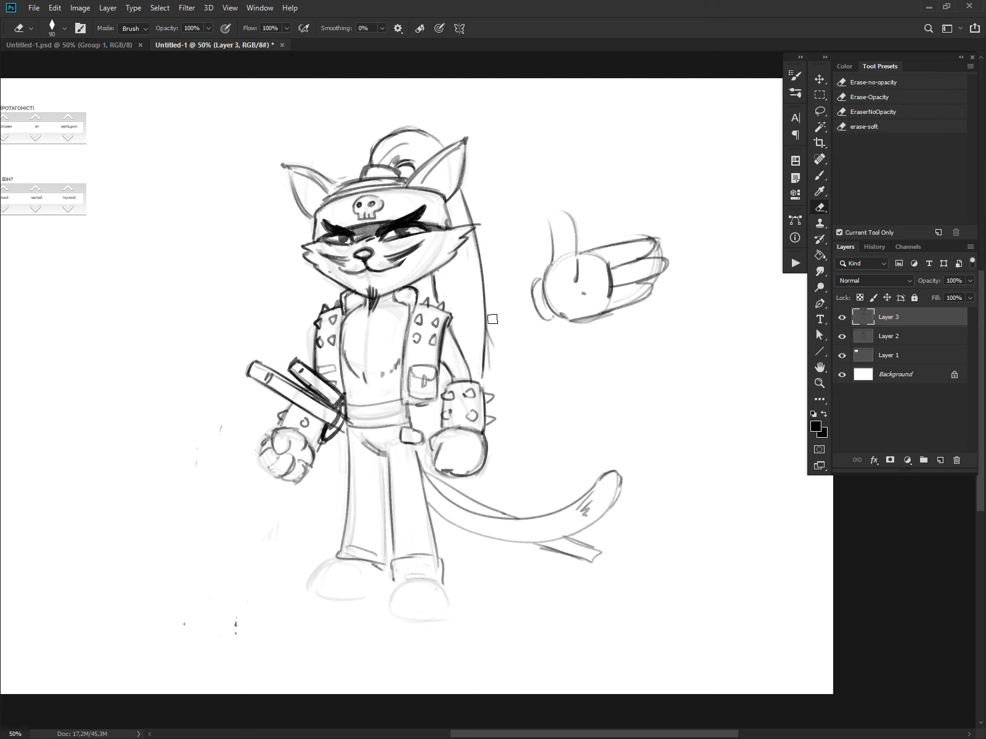
left_click_drag(491, 319, 489, 376)
key("b")
mouse_move(469, 328)
left_mouse_down()
mouse_move(477, 388)
mouse_move(484, 346)
left_mouse_up()
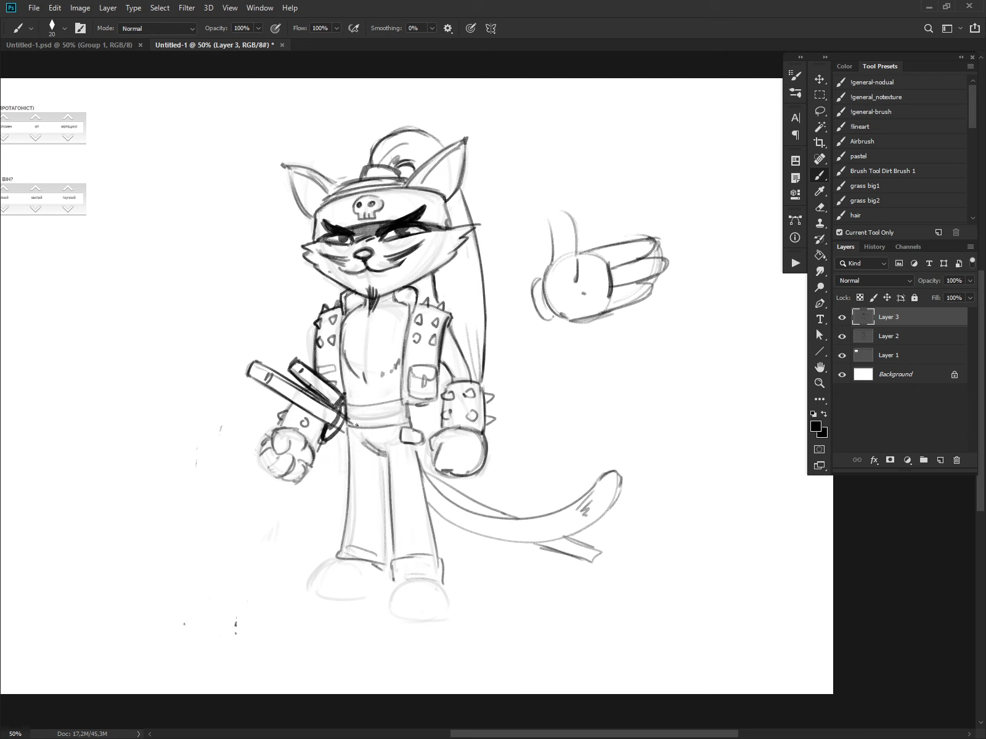
Erase the dark fill inside the sword guard at the left hip
key("e")
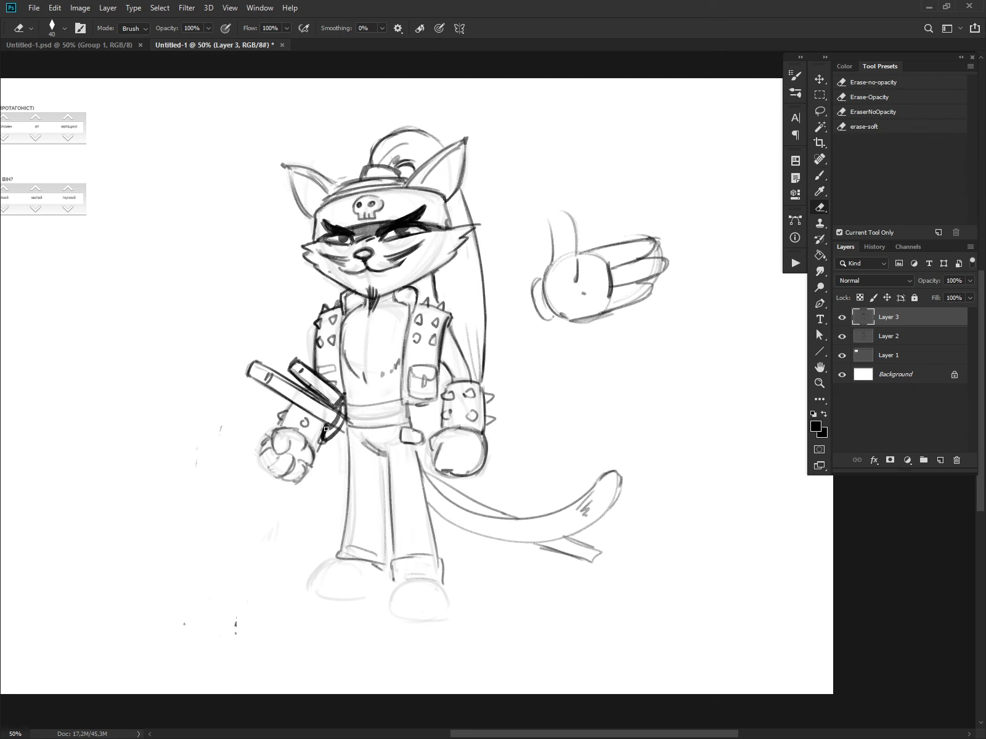
mouse_move(326, 429)
left_mouse_down()
mouse_move(338, 414)
mouse_move(343, 423)
left_mouse_up()
key("b")
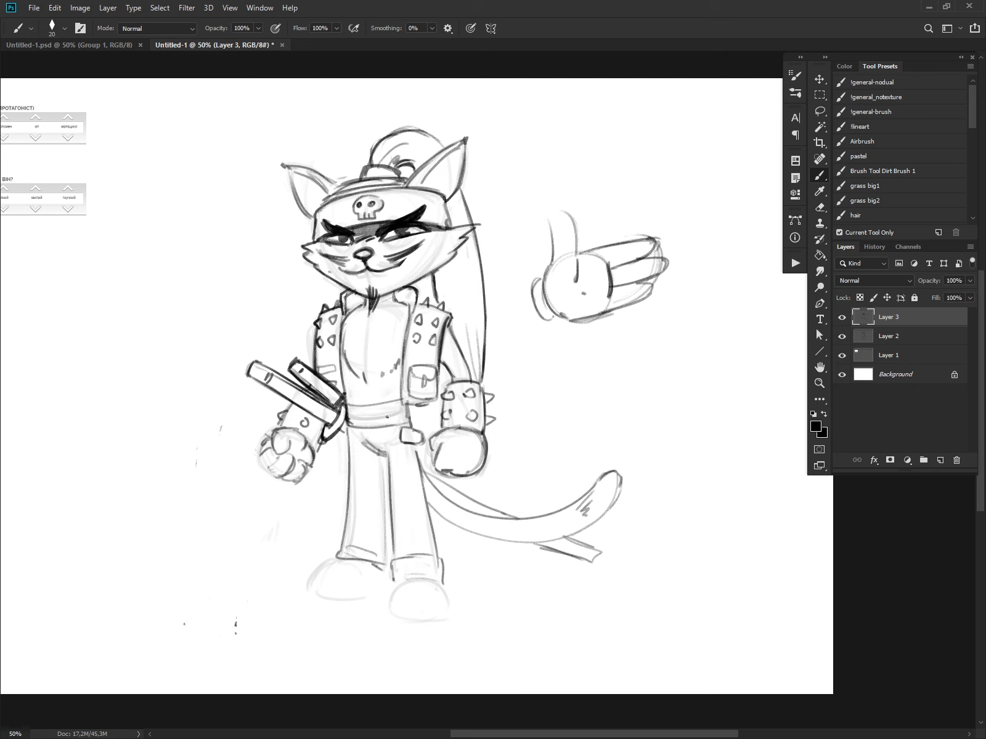
Draw a round skull buckle at the centre of the belt and firm up the belt edges beside it
mouse_move(373, 400)
left_mouse_down()
mouse_move(371, 433)
mouse_move(356, 421)
mouse_move(359, 405)
mouse_move(379, 402)
mouse_move(361, 435)
mouse_move(359, 399)
mouse_move(385, 426)
mouse_move(376, 431)
left_mouse_up()
key("ctrl+z")
key("e")
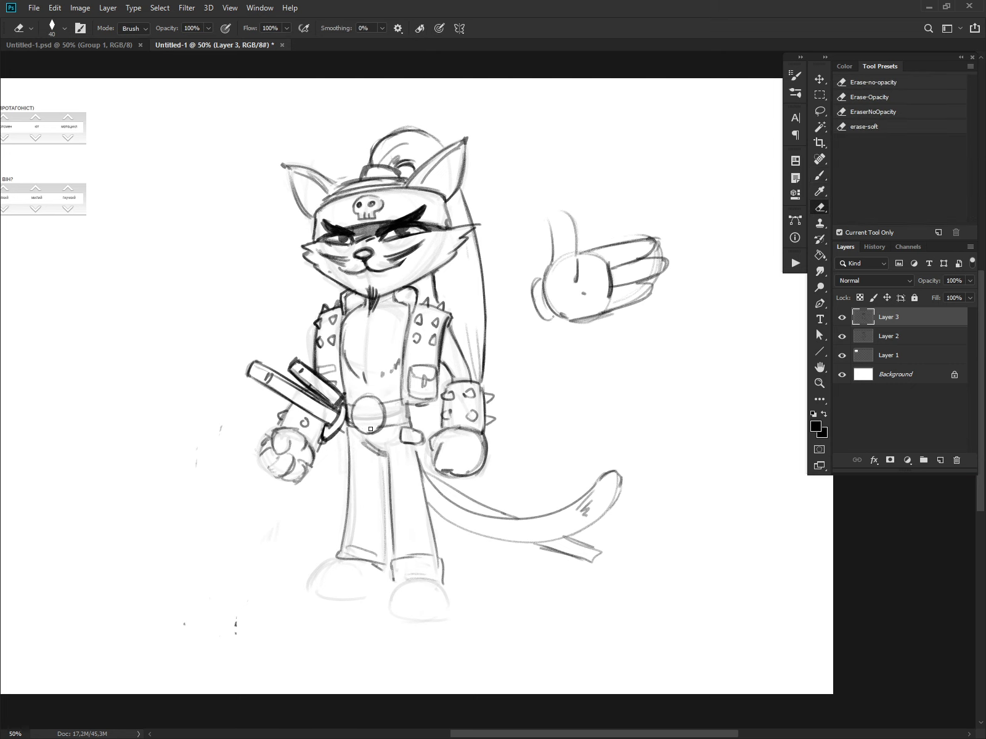
key("b")
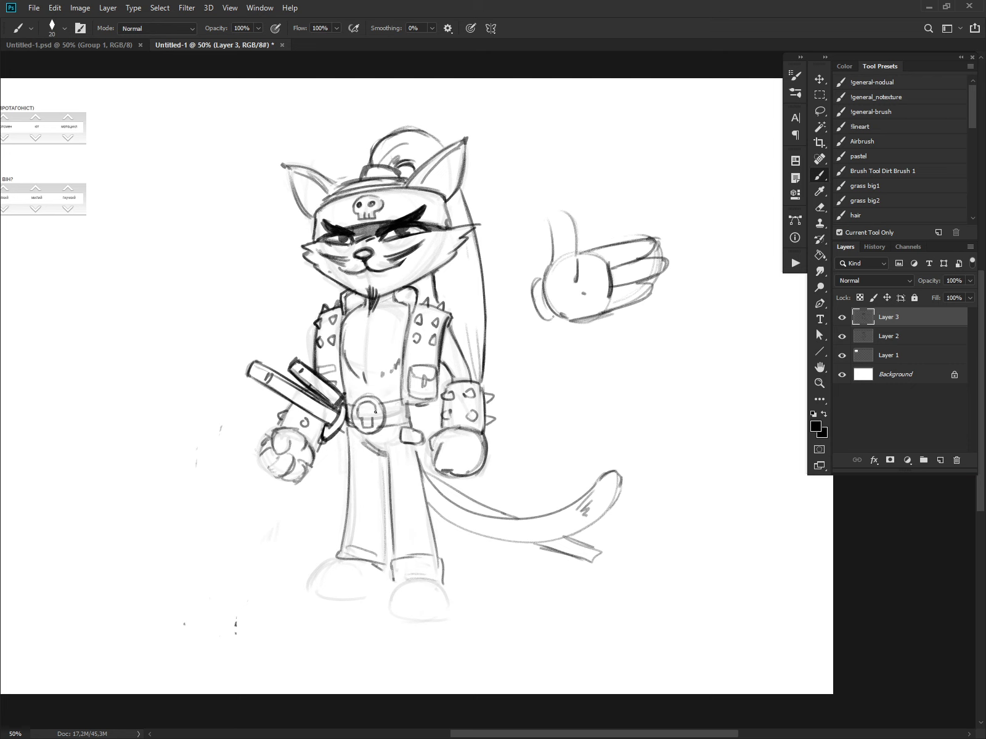
left_click_drag(370, 408, 370, 413)
mouse_move(376, 398)
left_mouse_down()
mouse_move(385, 416)
mouse_move(408, 408)
mouse_move(412, 423)
mouse_move(401, 405)
mouse_move(383, 404)
mouse_move(401, 402)
left_mouse_up()
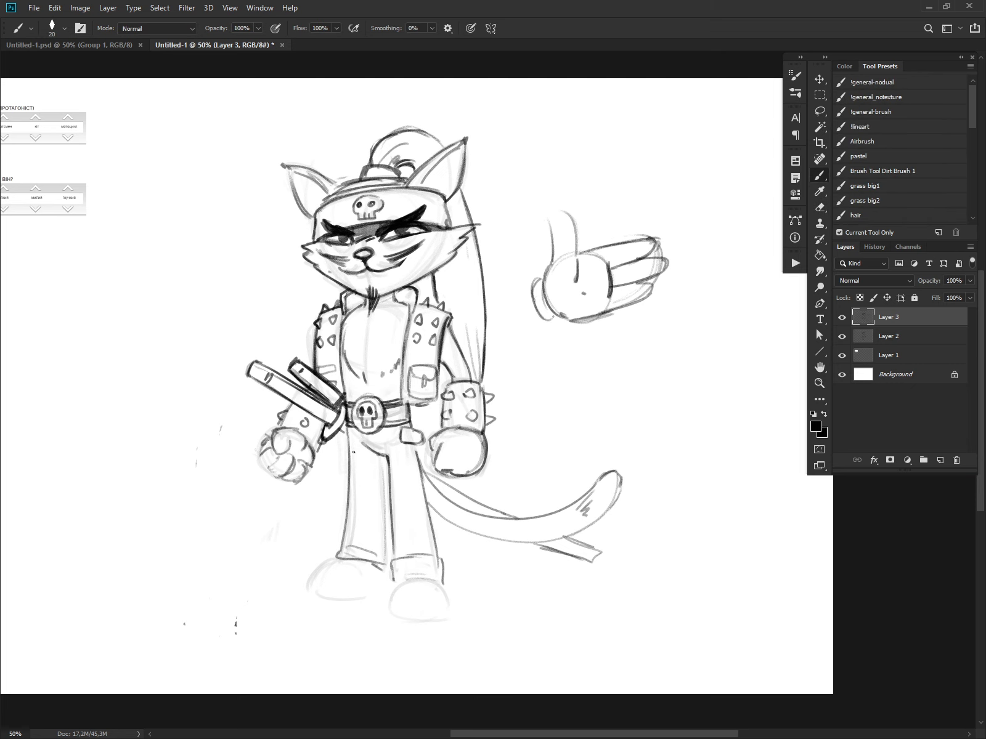
Darken the outer line of the trouser leg and outline both shoes with their soles
left_click_drag(349, 435, 350, 502)
mouse_move(391, 590)
left_mouse_down()
mouse_move(451, 596)
mouse_move(392, 612)
mouse_move(450, 594)
mouse_move(399, 621)
mouse_move(398, 604)
mouse_move(440, 602)
mouse_move(390, 602)
mouse_move(456, 605)
left_mouse_up()
mouse_move(336, 561)
left_mouse_down()
mouse_move(312, 592)
mouse_move(365, 583)
left_mouse_up()
left_click_drag(314, 597, 332, 593)
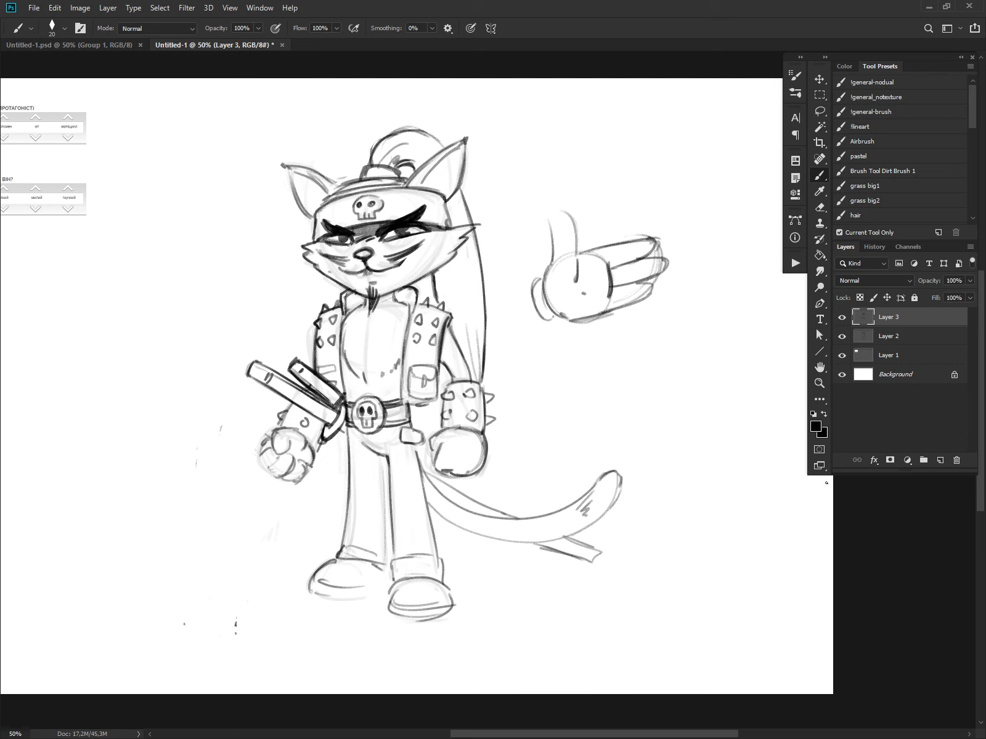
Add a new layer and place it between Layer 2 and Layer 1
left_click(939, 460)
left_click_drag(898, 318, 897, 361)
key("bracketright")
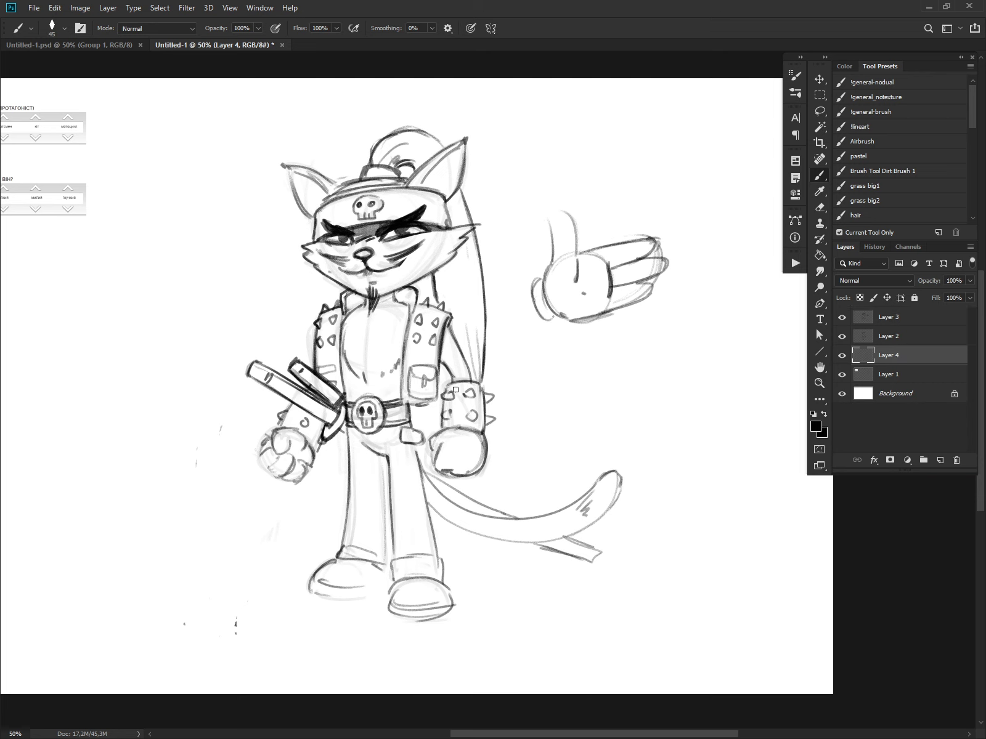
key("e")
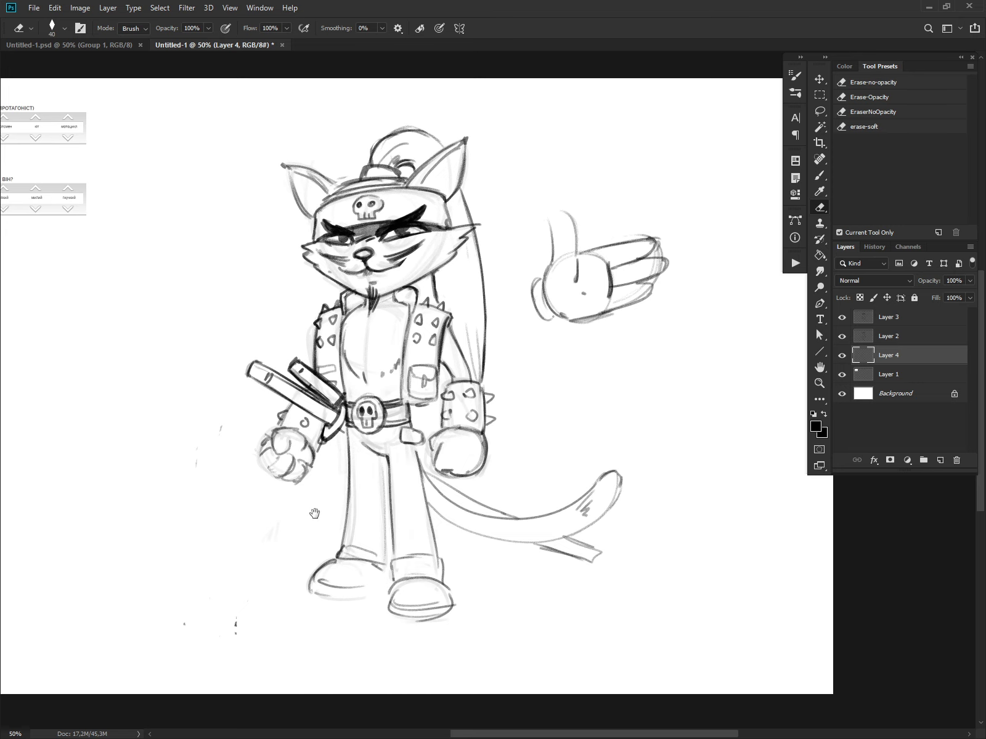
left_click_drag(315, 514, 347, 537)
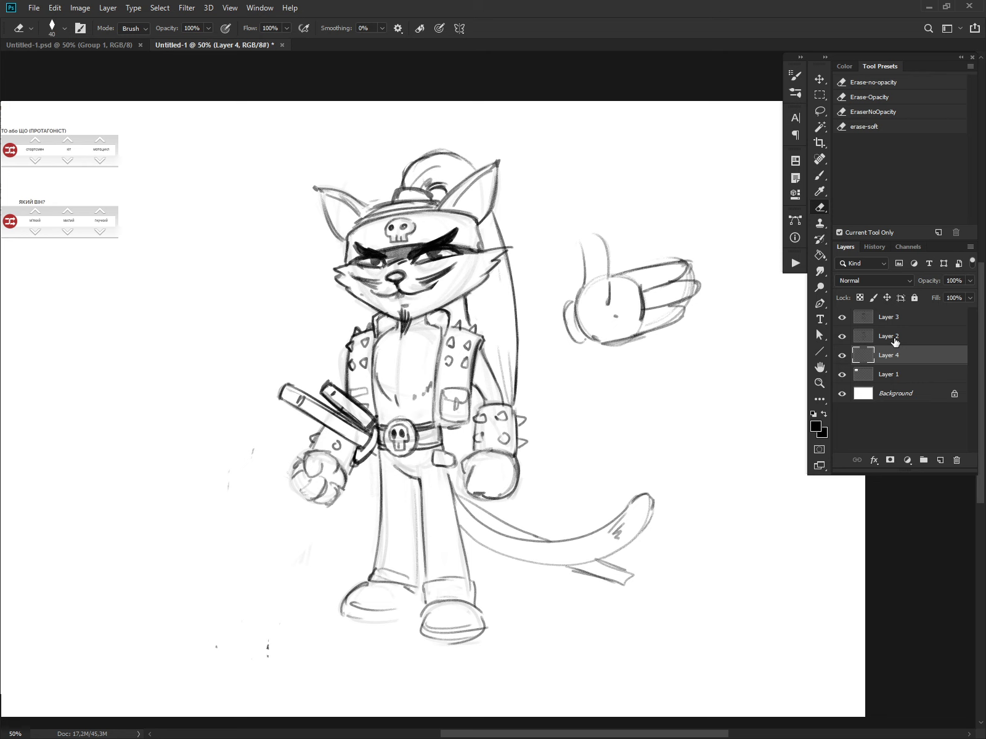
Add another new layer and place it beneath Layer 4, directly above Layer 1
left_click(843, 337)
left_click(842, 337)
left_click(866, 316)
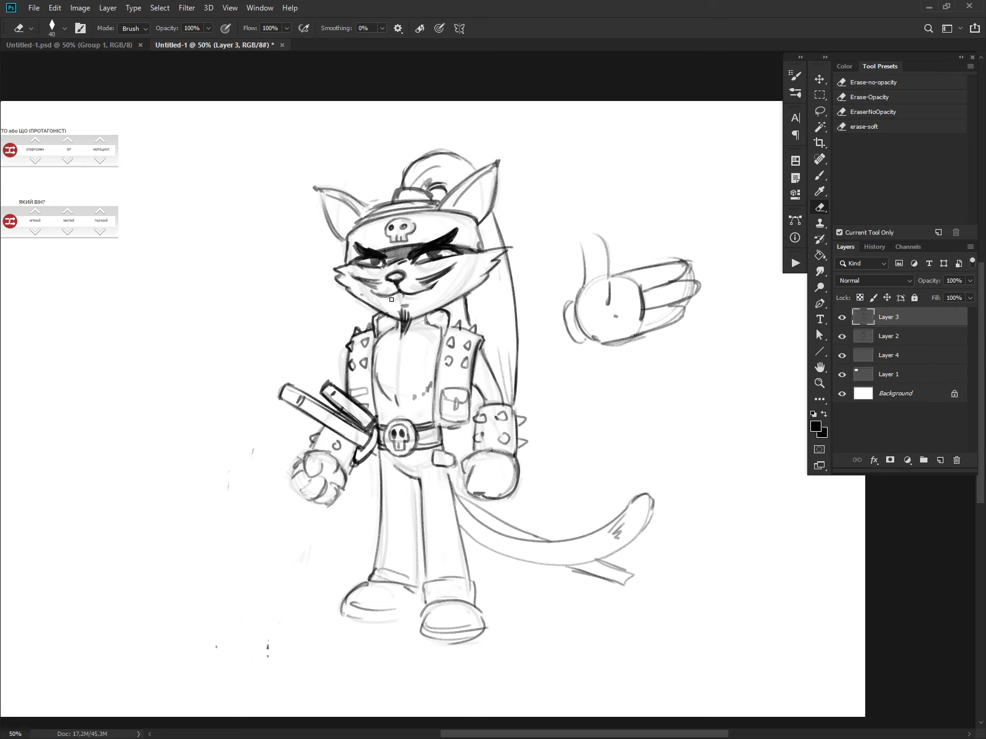
key("b")
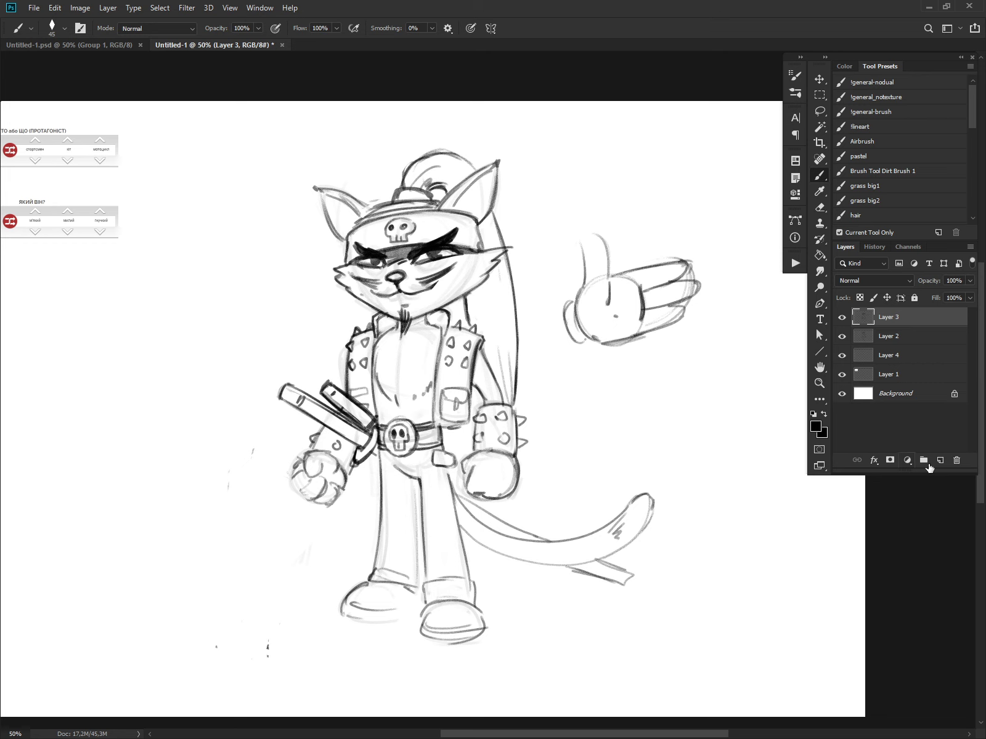
left_click(940, 460)
left_click_drag(891, 356, 890, 385)
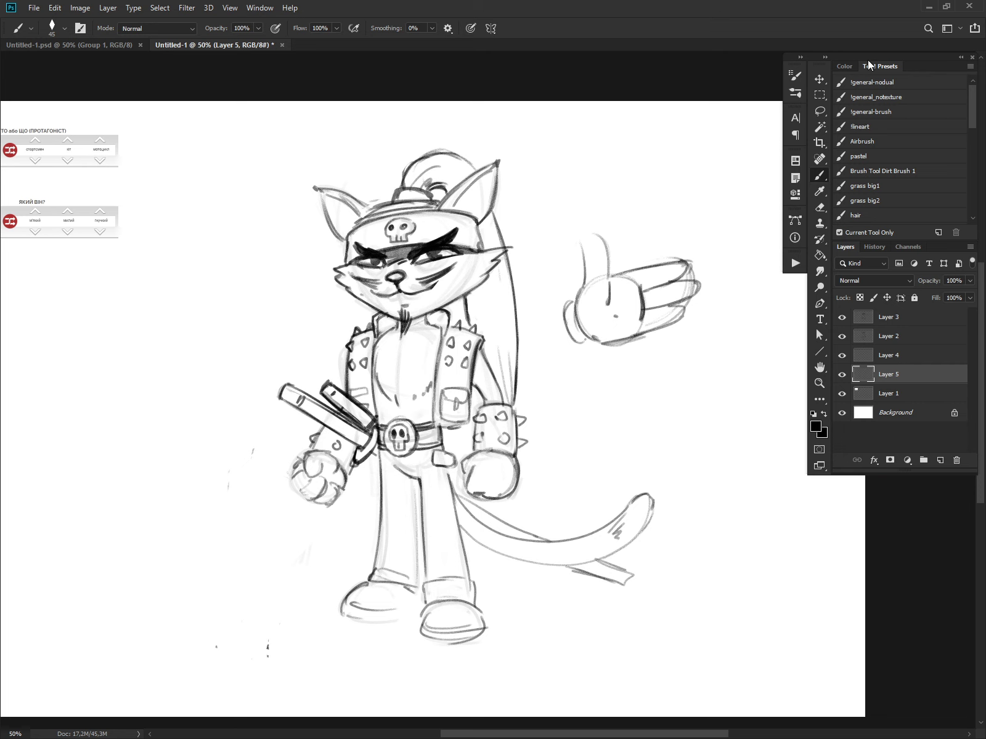
Block in the background behind the cat in muted grey-blue (H 201, S 24, B 68) with a 1200 px brush
left_click(846, 66)
left_click(893, 173)
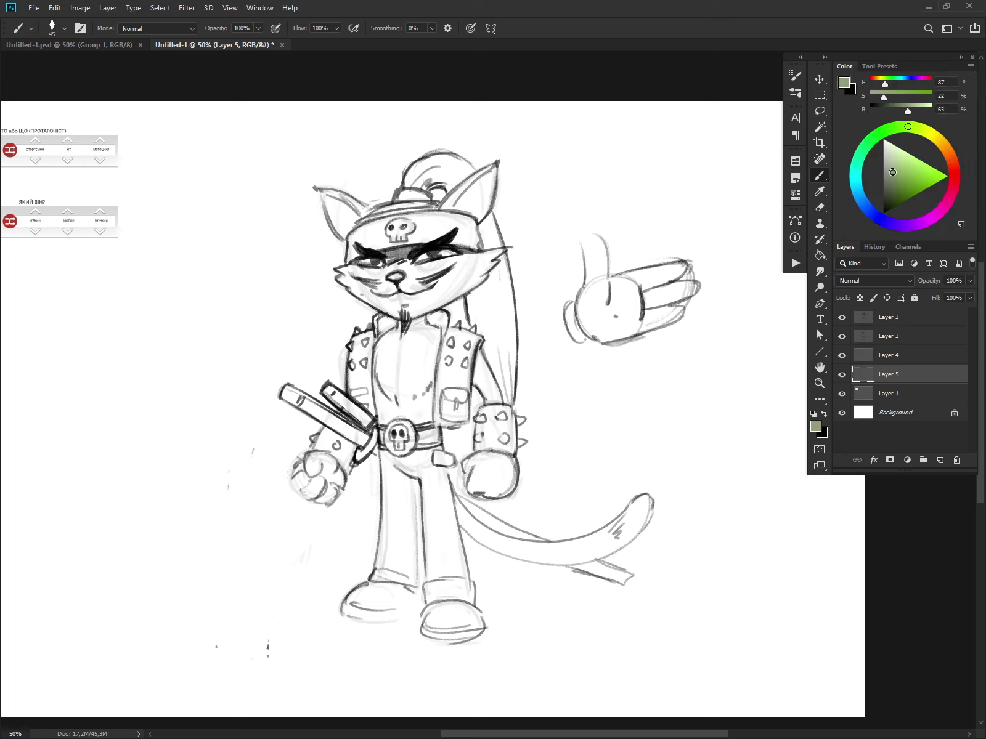
mouse_move(893, 173)
left_mouse_down()
mouse_move(893, 181)
mouse_move(894, 169)
left_mouse_up()
left_click(859, 195)
key("bracketright")
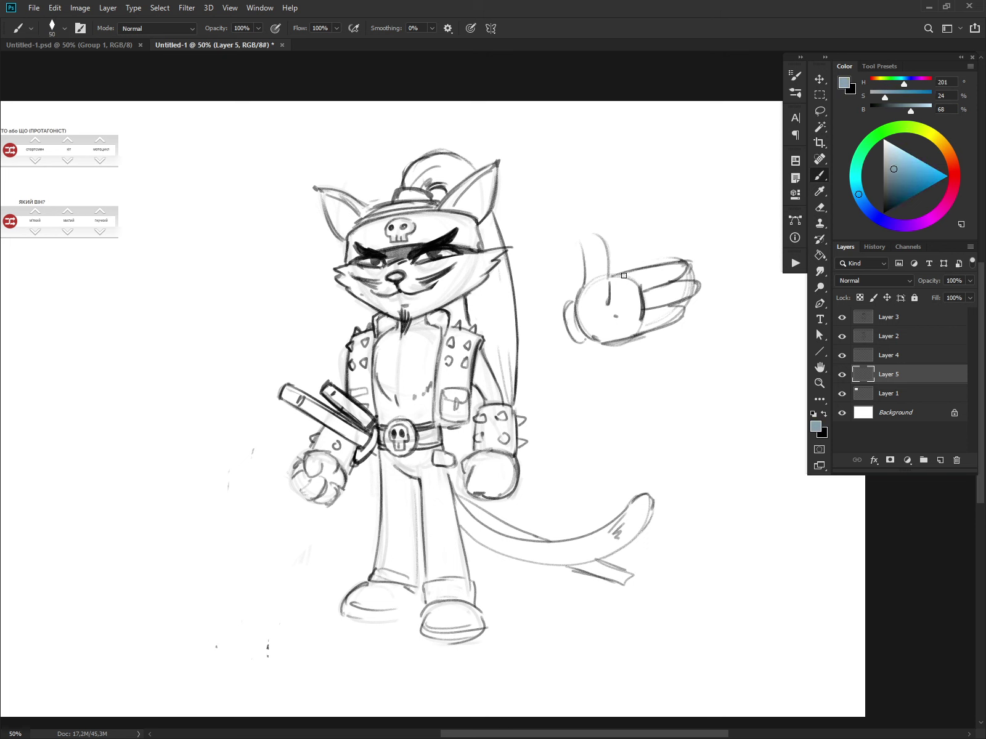
key("bracketright")
key("bracketright")
key("bracketright")
key("bracketright")
key("bracketright")
key("bracketright")
key("bracketright")
key("bracketright")
key("bracketright")
key("bracketright")
key("bracketright")
key("bracketright")
key("bracketright")
key("bracketright")
key("bracketright")
key("bracketright")
key("bracketright")
key("bracketright")
key("bracketright")
mouse_move(493, 233)
left_mouse_down()
mouse_move(636, 310)
mouse_move(700, 456)
mouse_move(682, 577)
mouse_move(608, 201)
mouse_move(432, 155)
mouse_move(209, 343)
mouse_move(74, 544)
mouse_move(42, 370)
mouse_move(137, 295)
left_mouse_up()
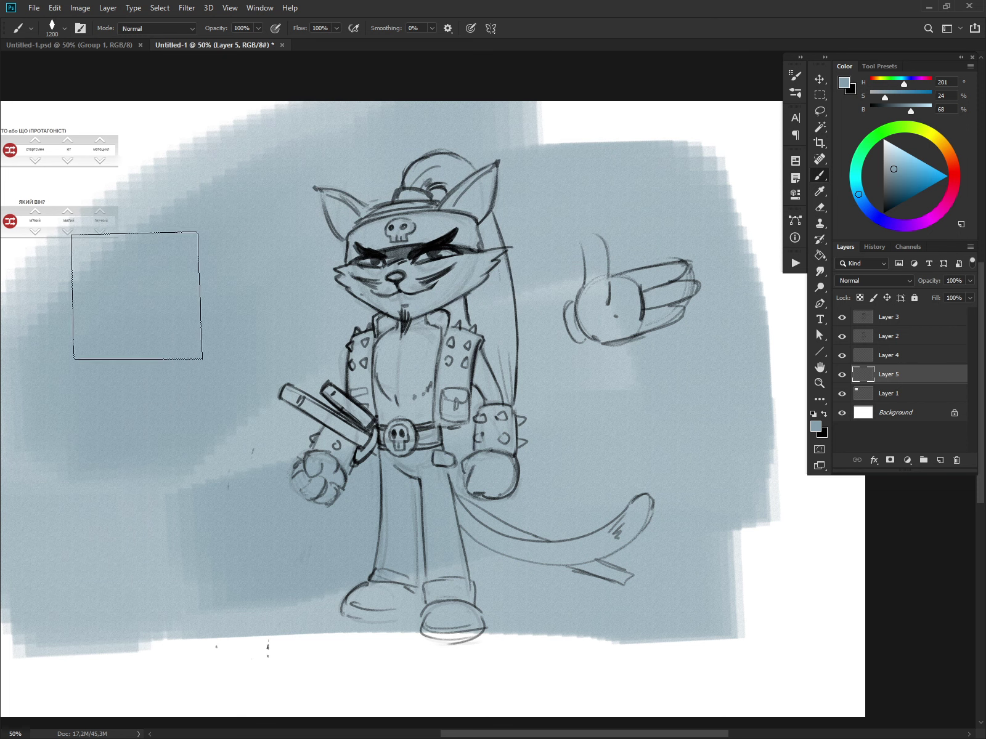
Layer broad strokes of lighter and darker sampled blue-greys across the background around the cat to blend its tones
left_click(194, 183, "alt")
mouse_move(292, 133)
left_mouse_down()
mouse_move(34, 279)
mouse_move(117, 262)
left_mouse_up()
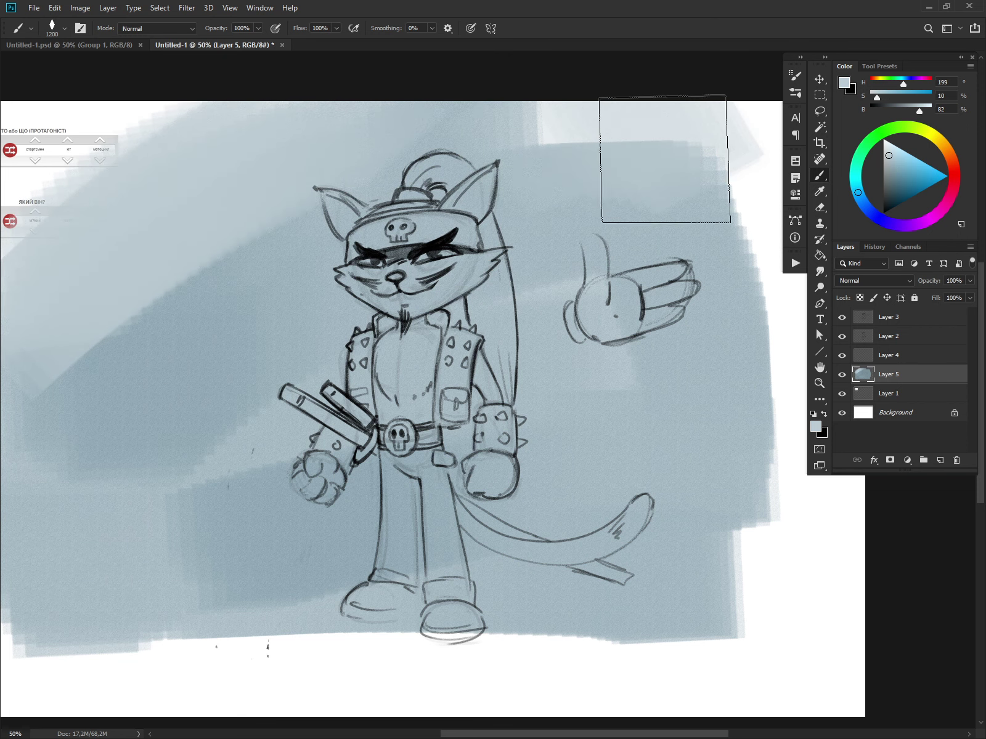
left_click_drag(665, 159, 716, 183)
left_click(228, 345, "alt")
mouse_move(588, 137)
left_mouse_down()
mouse_move(143, 387)
mouse_move(603, 157)
mouse_move(719, 336)
mouse_move(795, 274)
mouse_move(844, 589)
mouse_move(672, 659)
left_mouse_up()
left_click(634, 223, "alt")
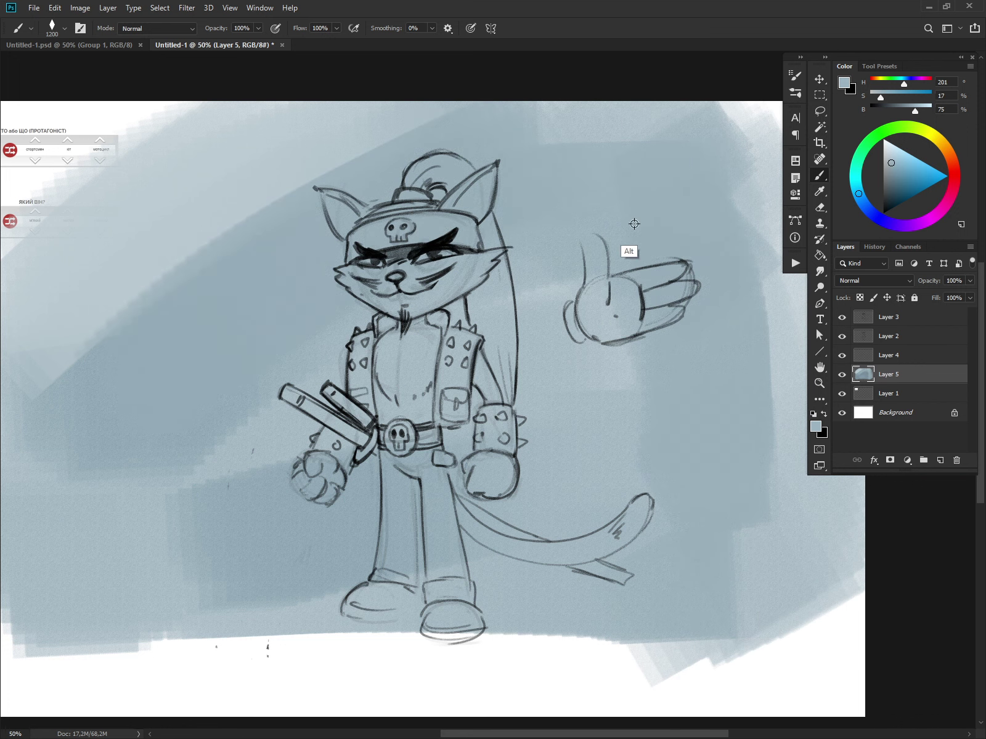
mouse_move(550, 336)
left_mouse_down()
mouse_move(676, 351)
mouse_move(478, 398)
mouse_move(377, 523)
mouse_move(168, 601)
mouse_move(522, 612)
left_mouse_up()
left_click(265, 314, "alt")
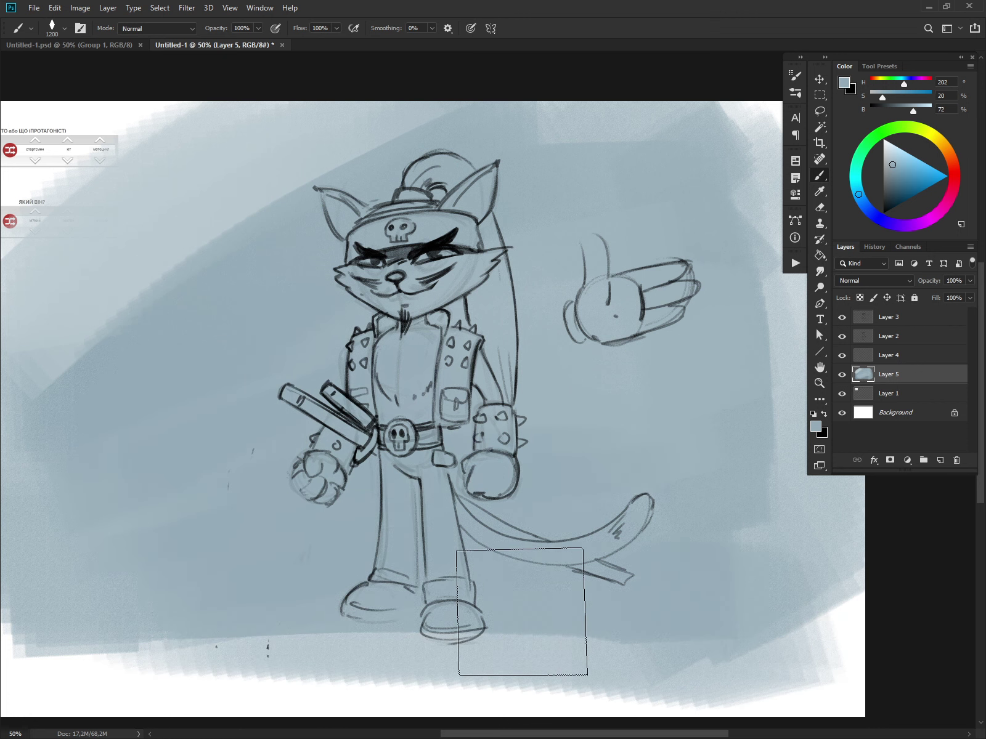
Paint a lighter blue-grey ground beneath the feet and refine its curved horizon edge with a 400 px brush
left_click(733, 675, "alt")
mouse_move(733, 675)
left_mouse_down()
mouse_move(281, 651)
mouse_move(819, 678)
left_mouse_up()
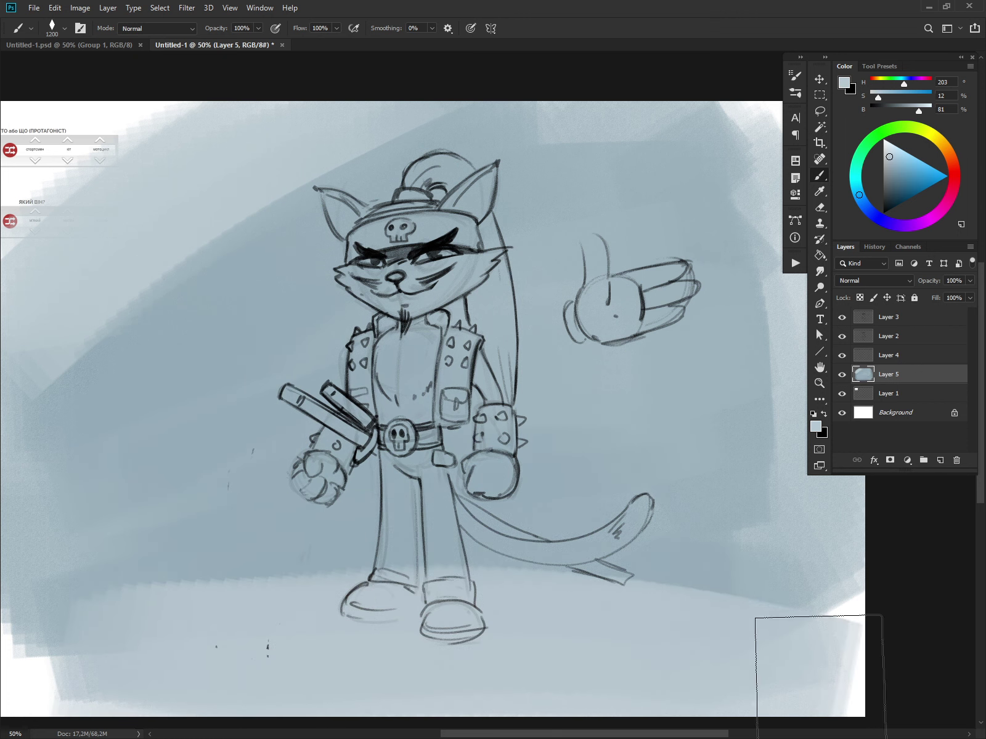
key("bracketleft")
key("bracketleft")
key("bracketleft")
key("bracketleft")
key("bracketleft")
key("bracketleft")
key("bracketleft")
key("bracketleft")
left_click(204, 532, "alt")
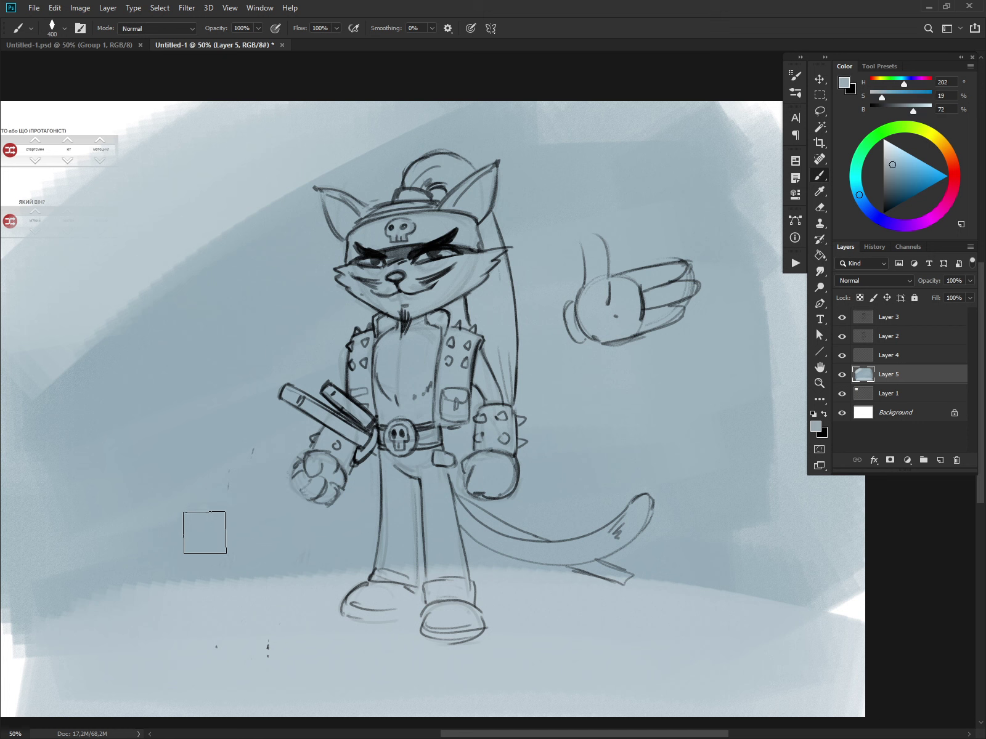
left_click_drag(113, 590, 535, 546)
left_click_drag(56, 610, 657, 576)
mouse_move(411, 567)
left_mouse_down()
mouse_move(695, 581)
mouse_move(802, 601)
left_mouse_up()
left_click(642, 626, "alt")
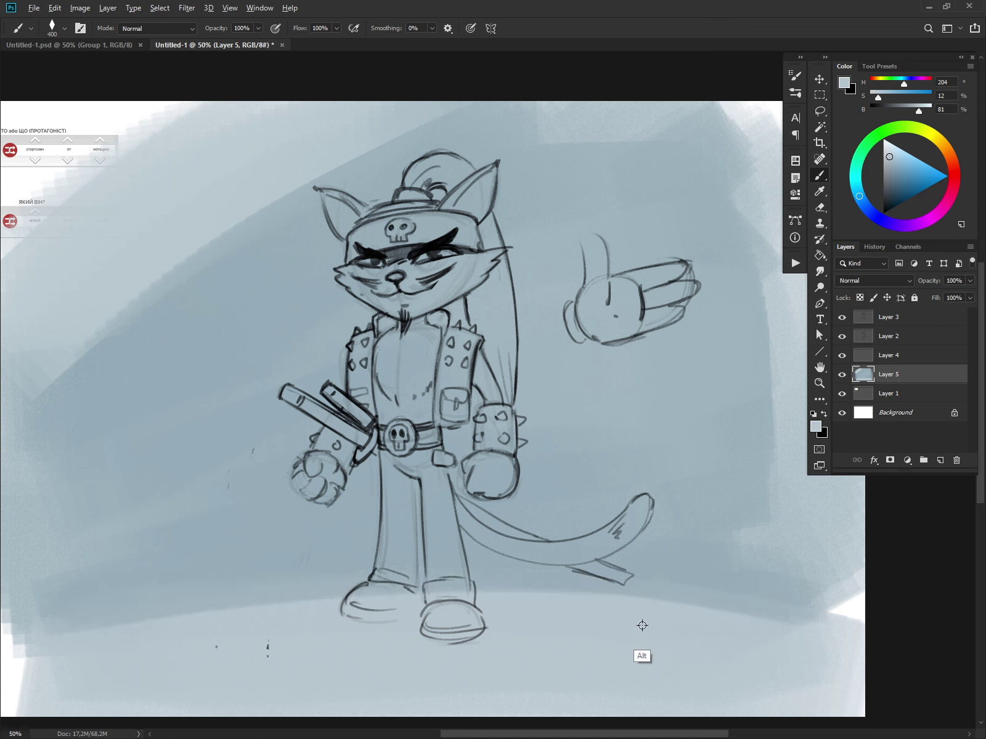
mouse_move(573, 607)
left_mouse_down()
mouse_move(247, 612)
mouse_move(634, 630)
mouse_move(416, 596)
mouse_move(904, 637)
left_mouse_up()
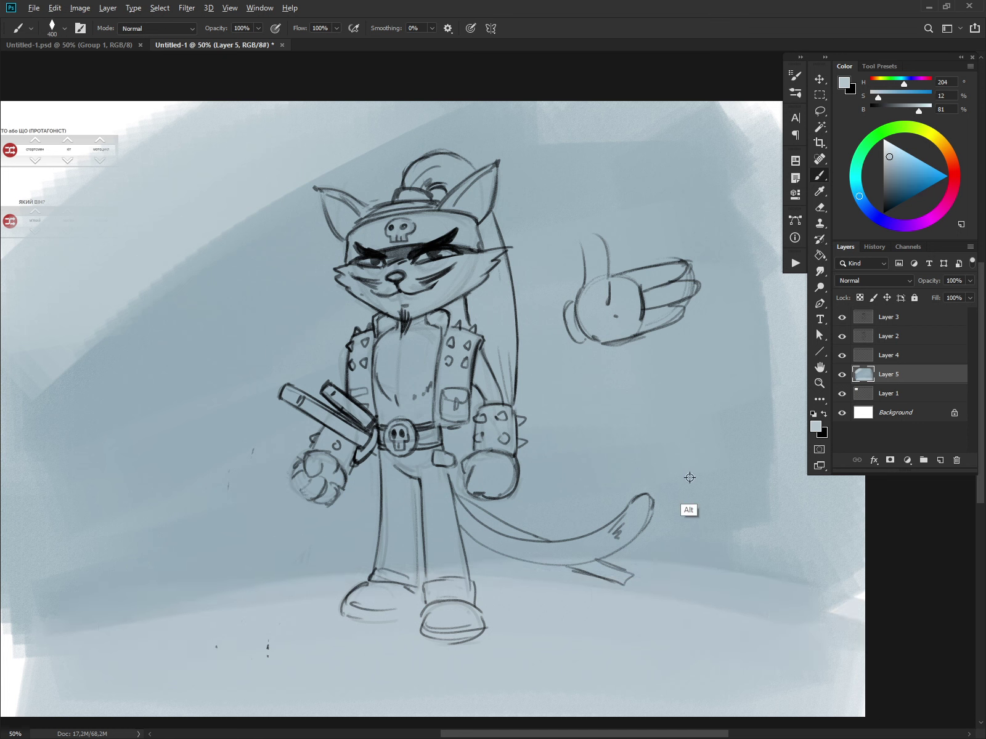
Hide the panels and cover the white areas along the canvas's upper-right edge with a sampled blue-grey
left_click(689, 478, "alt")
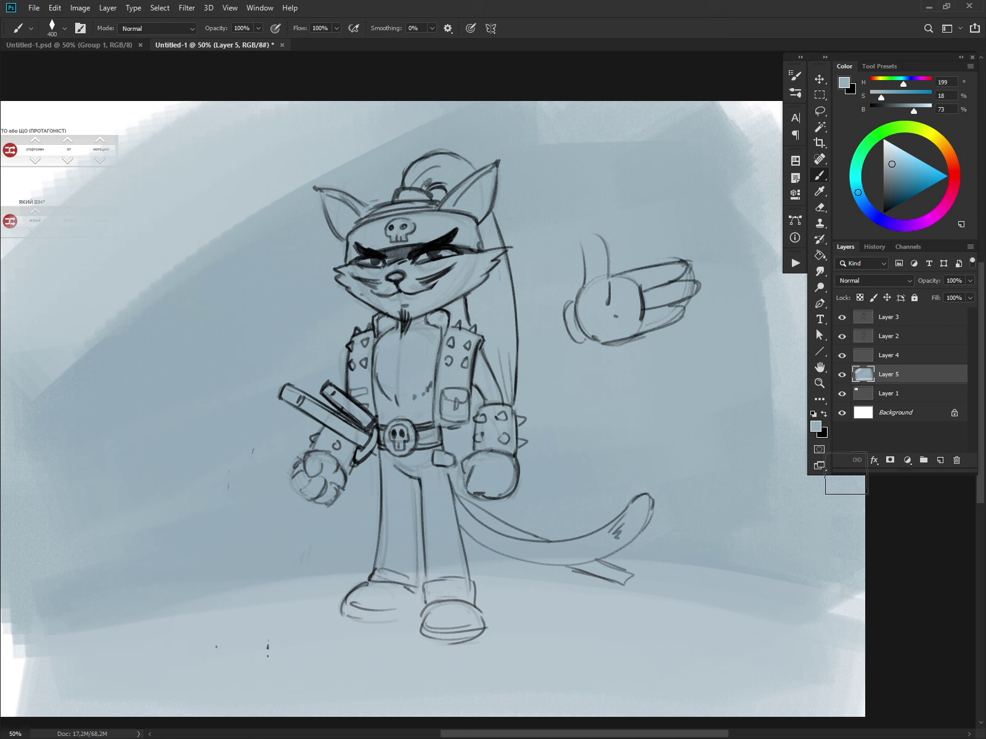
mouse_move(774, 132)
left_mouse_down()
mouse_move(746, 347)
mouse_move(783, 478)
mouse_move(793, 136)
left_mouse_up()
mouse_move(795, 118)
left_mouse_down()
mouse_move(827, 517)
mouse_move(715, 135)
mouse_move(819, 354)
mouse_move(804, 348)
mouse_move(796, 250)
left_mouse_up()
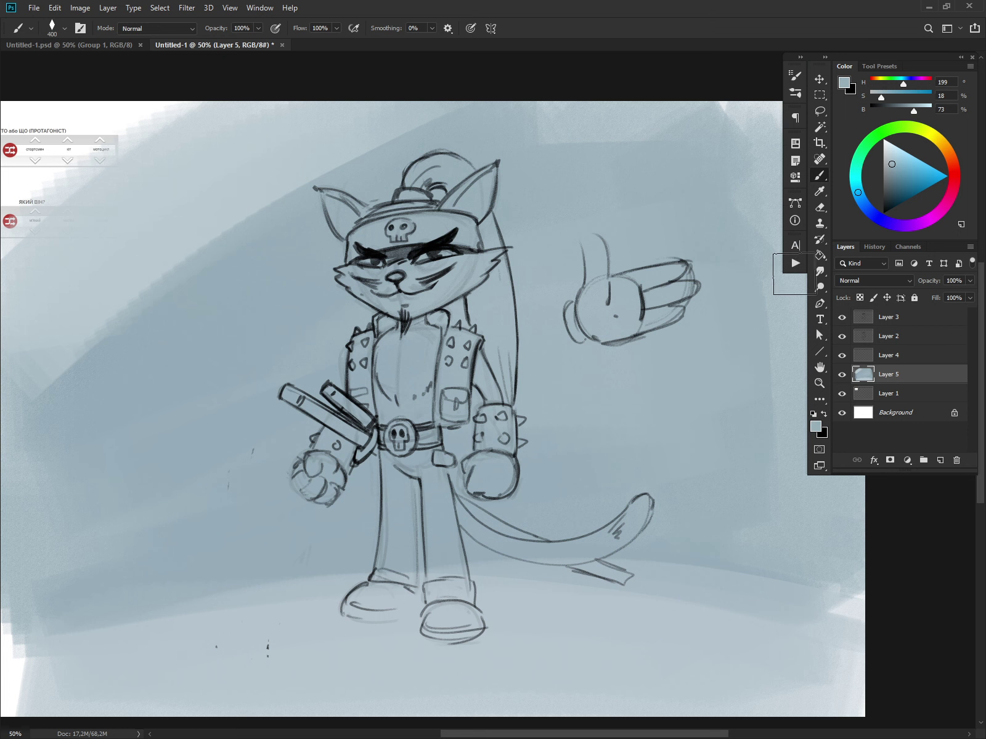
key("Tab")
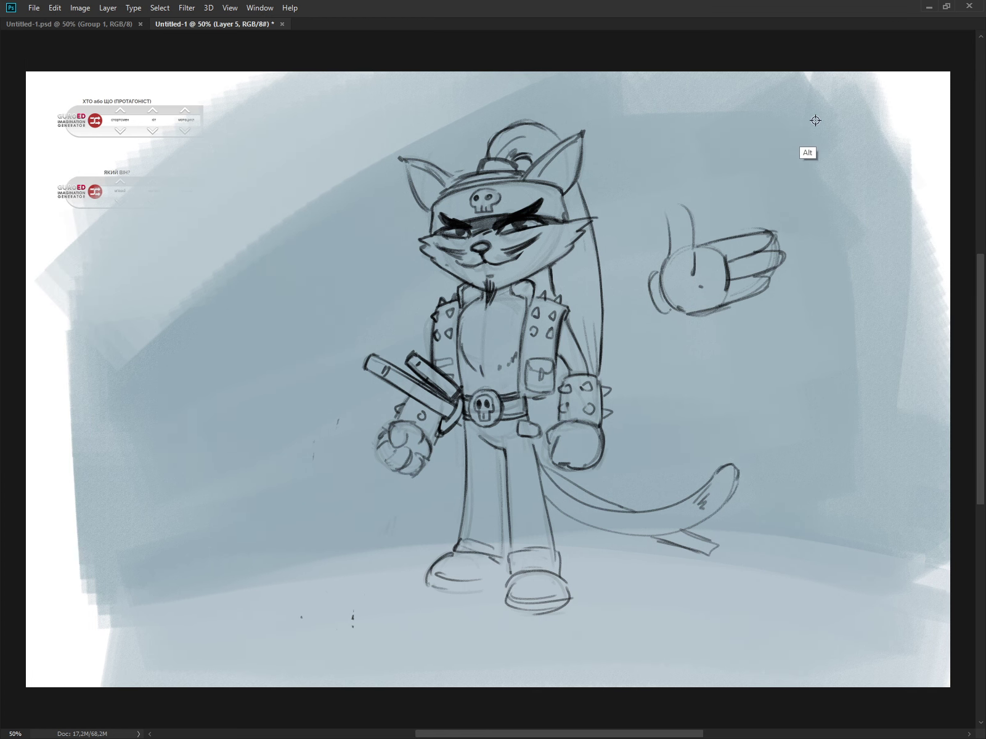
mouse_move(897, 104)
left_mouse_down()
mouse_move(900, 139)
mouse_move(881, 218)
mouse_move(913, 257)
left_mouse_up()
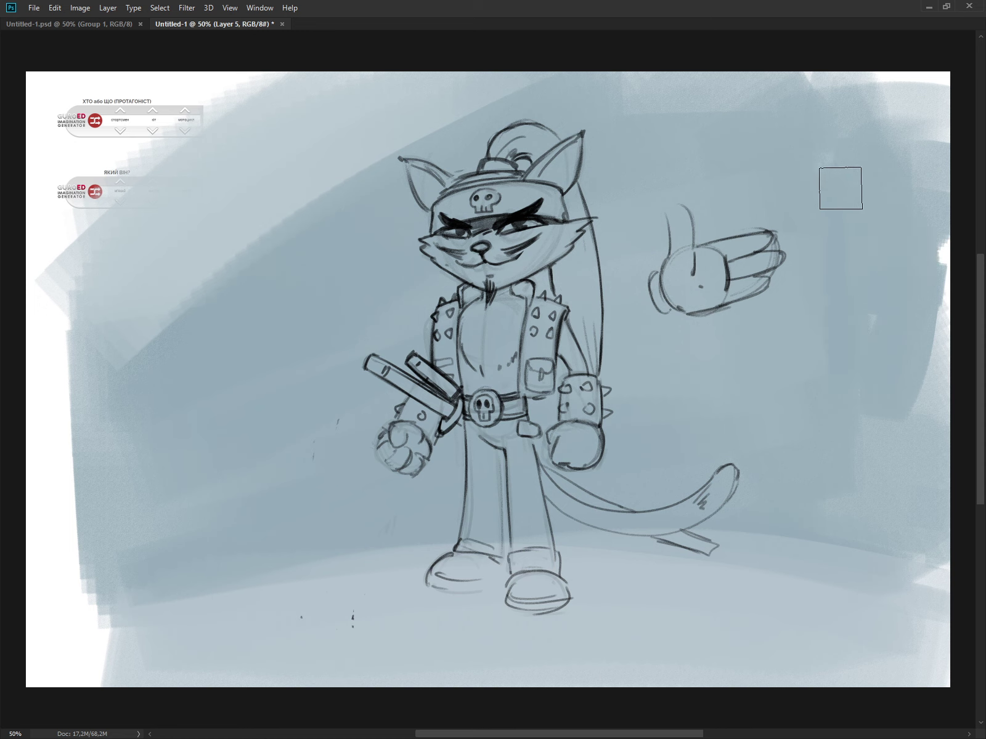
mouse_move(927, 117)
left_mouse_down()
mouse_move(938, 345)
mouse_move(896, 357)
mouse_move(927, 99)
mouse_move(812, 90)
left_mouse_up()
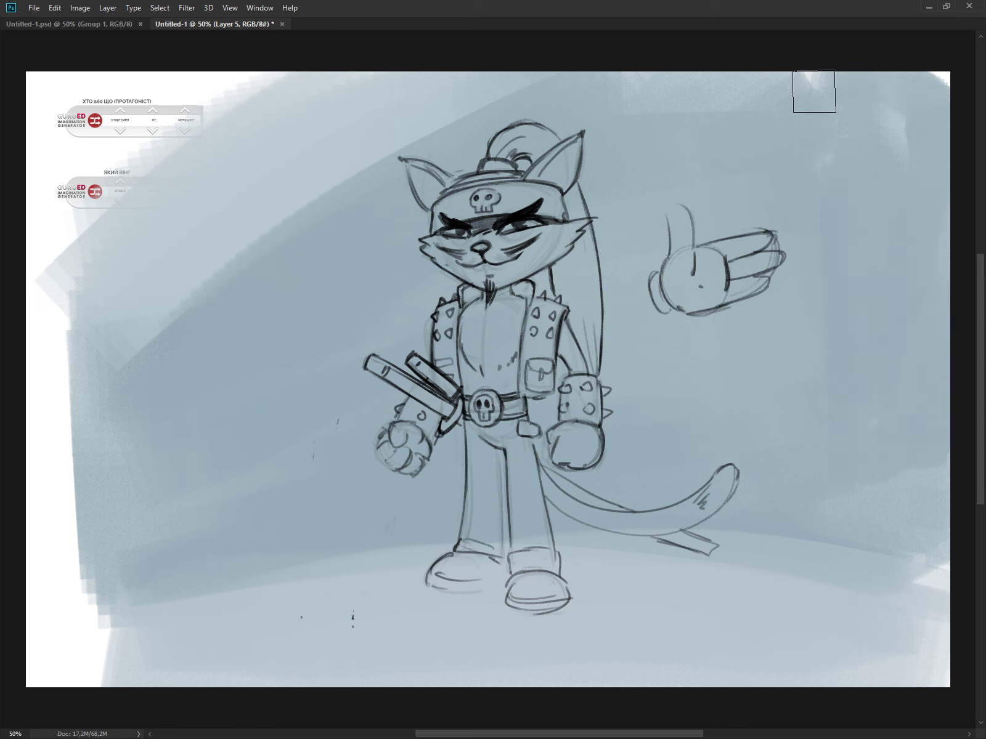
Cover the prompt graphics and white areas along the canvas's left side with sampled blue-grey tones using a larger brush
key("bracketright")
key("bracketright")
key("bracketright")
key("bracketright")
left_click(275, 143, "alt")
mouse_move(241, 128)
left_mouse_down()
mouse_move(46, 278)
mouse_move(17, 184)
mouse_move(63, 444)
left_mouse_up()
mouse_move(472, 68)
left_mouse_down()
mouse_move(74, 322)
mouse_move(224, 445)
mouse_move(39, 554)
left_mouse_up()
left_click(164, 467, "alt")
left_click_drag(249, 459, 23, 591)
Fill the canvas's lower-left corner with the ground tone, clean up the nearby horizon edge, and show the panels again
left_click(259, 618, "alt")
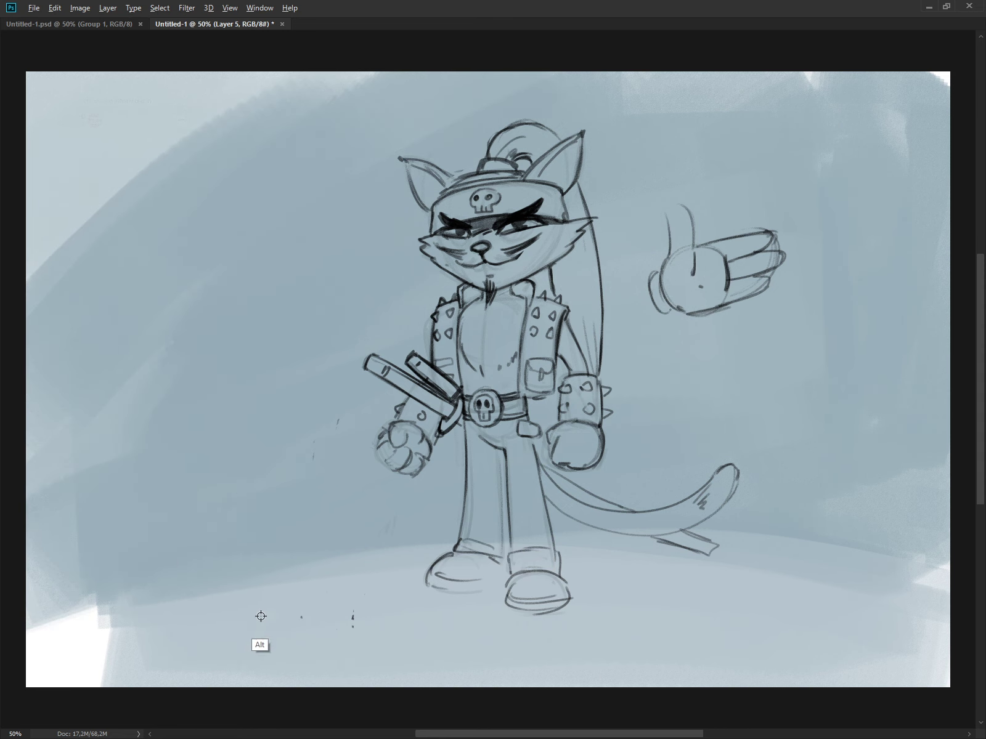
mouse_move(277, 616)
left_mouse_down()
mouse_move(46, 657)
mouse_move(56, 676)
left_mouse_up()
left_click(366, 493, "alt")
key("bracketleft")
key("bracketleft")
key("bracketleft")
key("bracketleft")
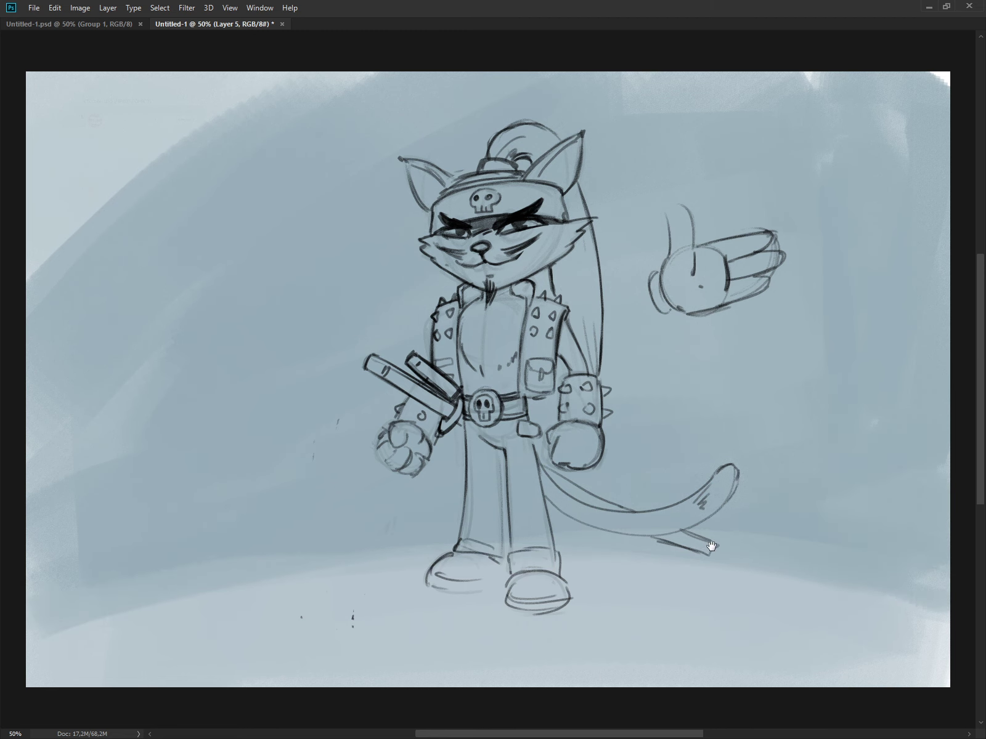
left_click_drag(718, 496, 626, 526)
key("Tab")
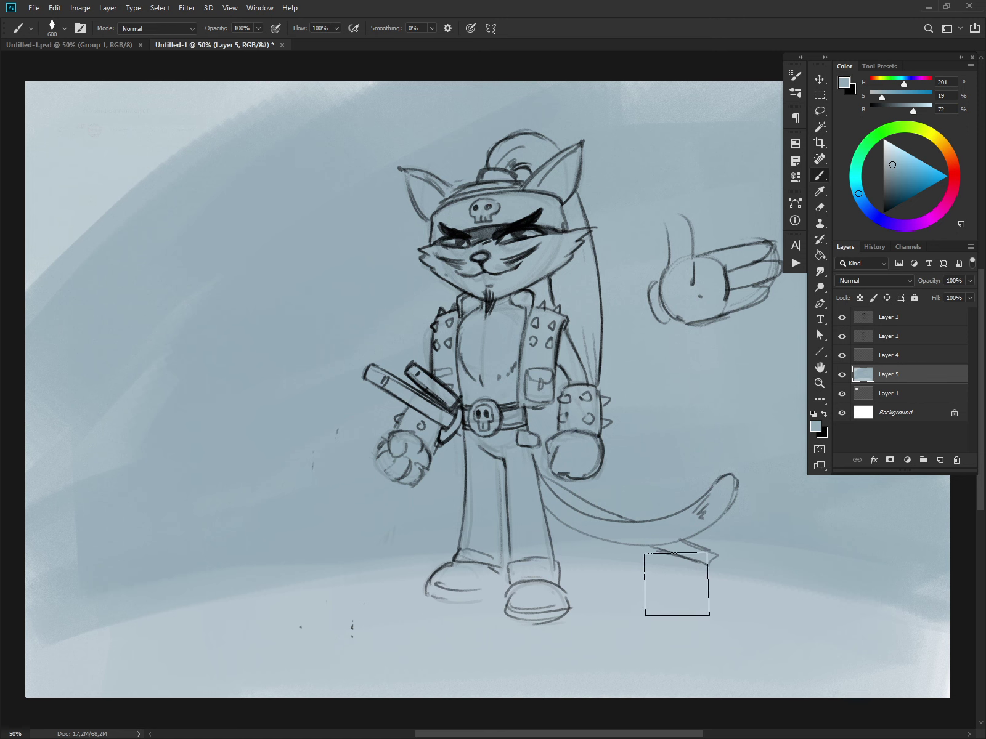
On Layer 3, darken the jacket's collar and shoulder spikes with a 20 px black brush
key("bracketleft")
key("bracketleft")
key("bracketleft")
key("bracketleft")
key("bracketleft")
key("bracketleft")
key("bracketleft")
left_click(894, 318)
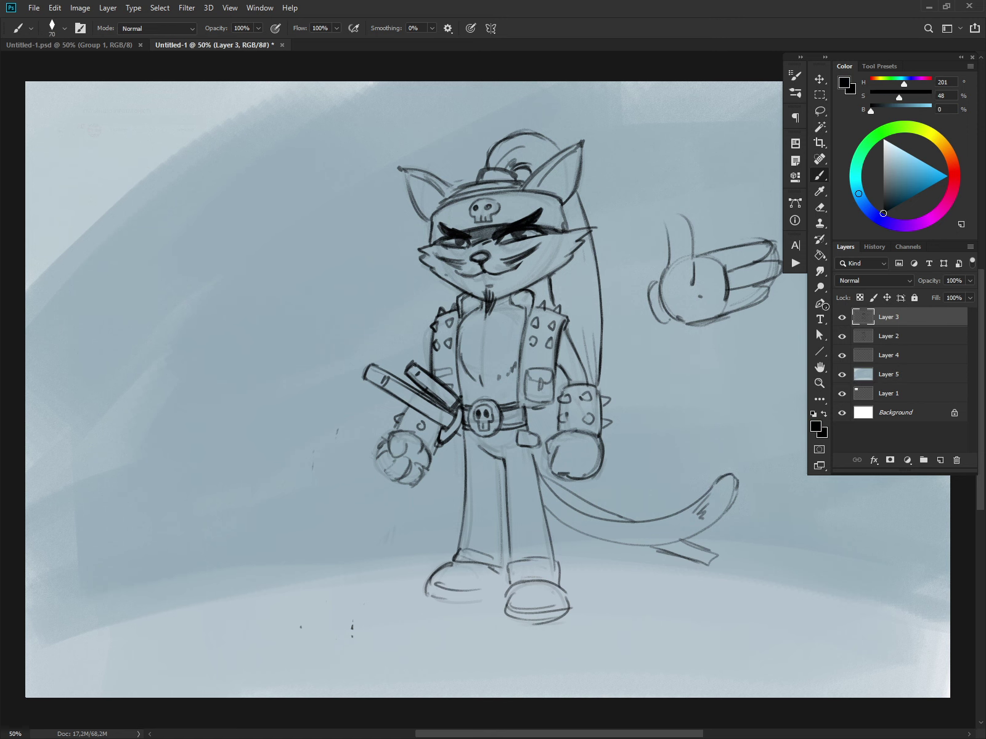
key("bracketleft")
key("bracketleft")
key("bracketleft")
key("bracketleft")
key("bracketleft")
left_click_drag(553, 303, 567, 318)
key("ctrl+z")
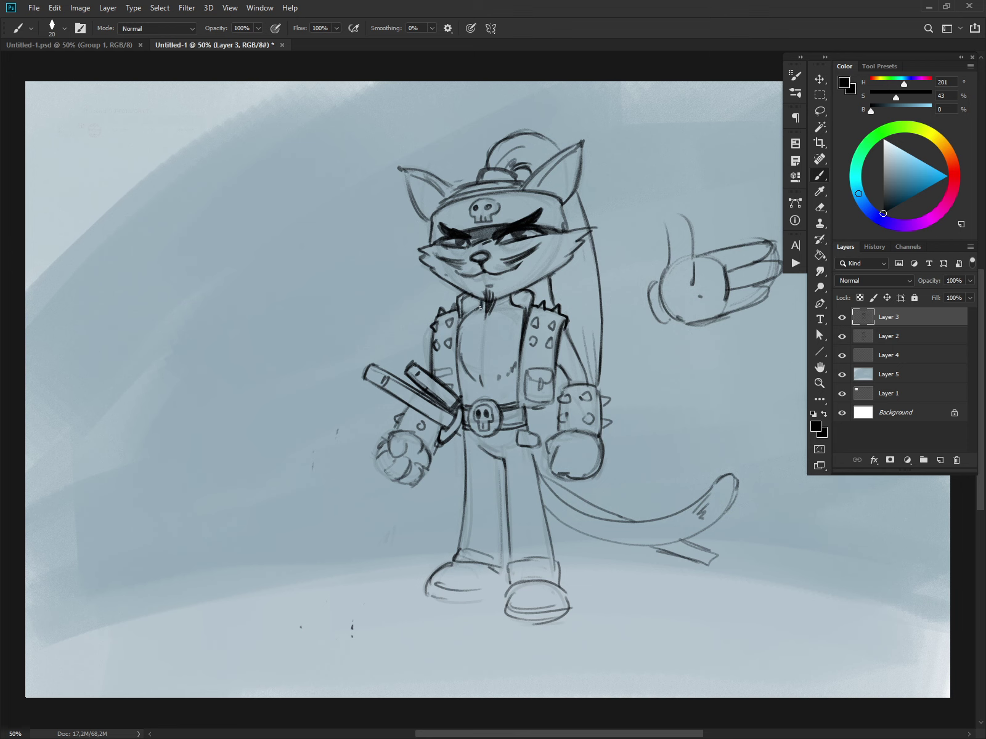
Darken the jacket's front edges and lower hem, along with the outlines of both arms
left_click_drag(458, 327, 460, 399)
mouse_move(521, 351)
left_mouse_down()
mouse_move(517, 405)
mouse_move(554, 403)
left_mouse_up()
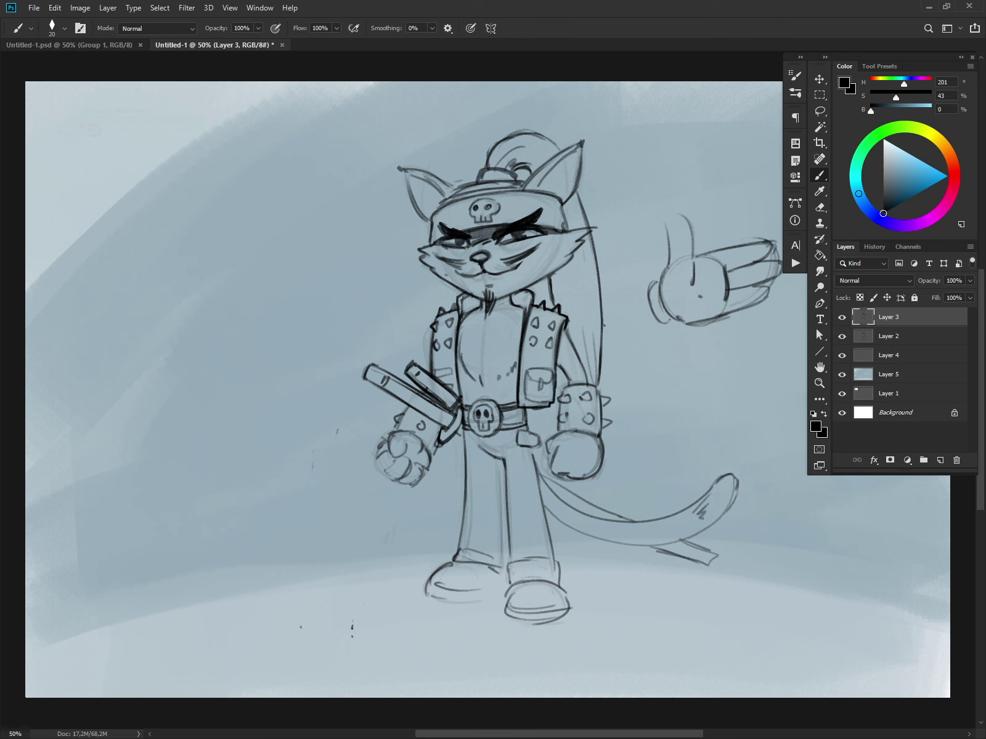
left_click_drag(562, 328, 577, 351)
left_click_drag(407, 408, 395, 429)
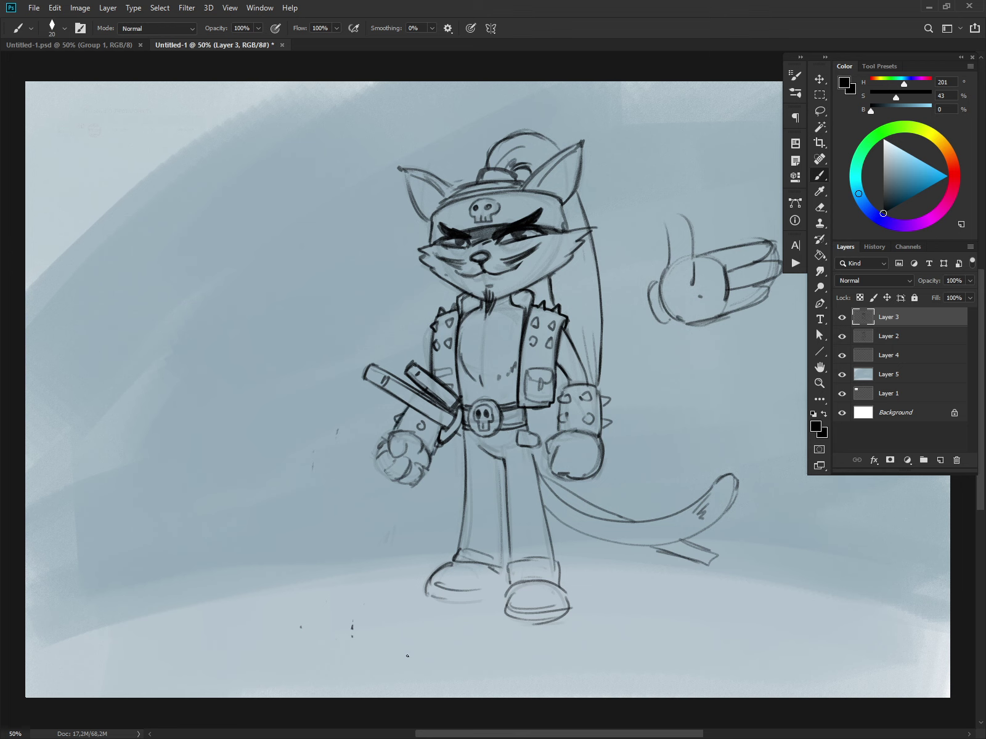
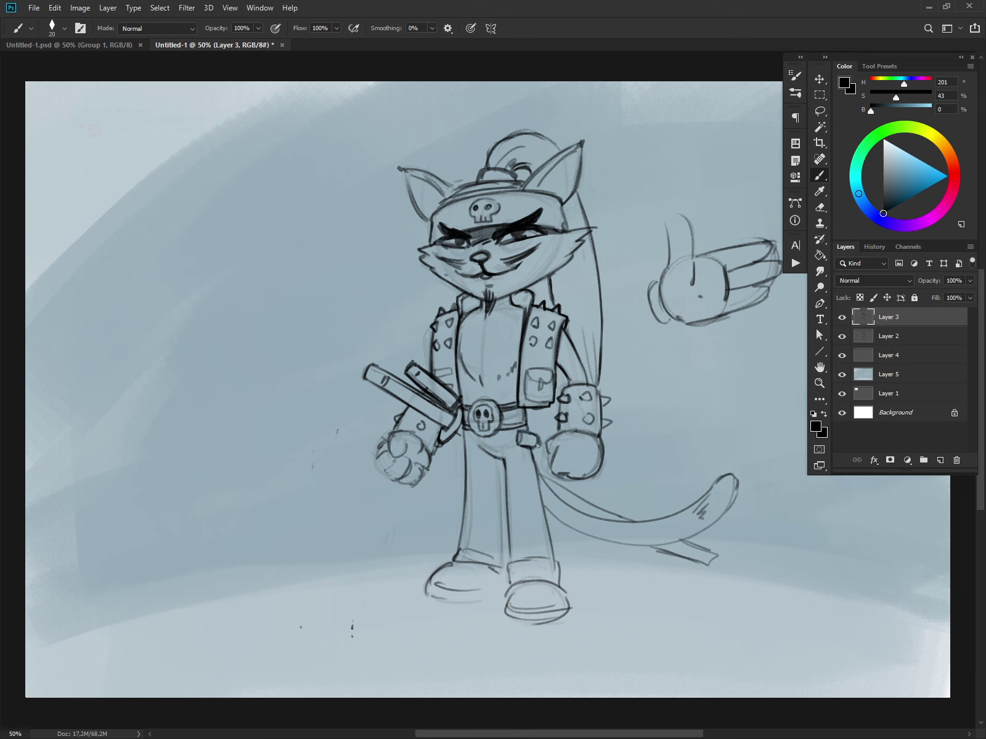
Try to replace the small pouch hanging from the belt with a round one
key("e")
mouse_move(518, 433)
left_mouse_down()
mouse_move(539, 444)
mouse_move(537, 433)
mouse_move(524, 436)
mouse_move(532, 452)
mouse_move(538, 438)
mouse_move(521, 431)
mouse_move(532, 431)
mouse_move(533, 461)
left_mouse_up()
key("b")
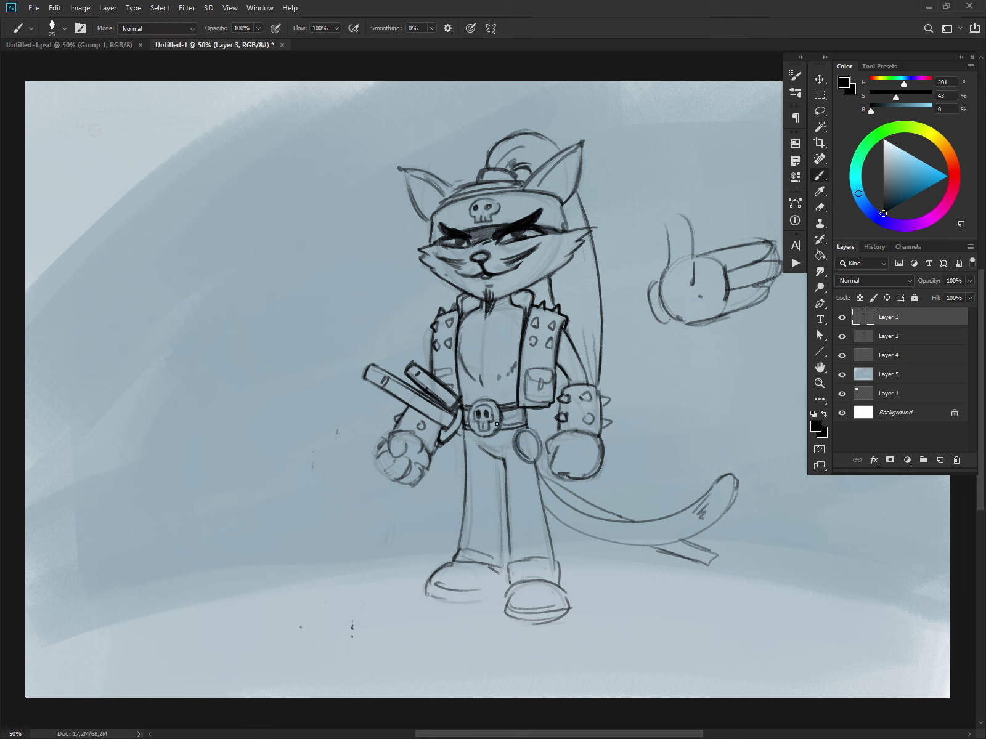
mouse_move(302, 319)
left_mouse_down()
mouse_move(247, 348)
mouse_move(259, 373)
mouse_move(308, 404)
mouse_move(315, 454)
mouse_move(362, 479)
left_mouse_up()
key("ctrl+z")
key("ctrl+z")
key("ctrl+z")
key("ctrl+z")
key("ctrl+z")
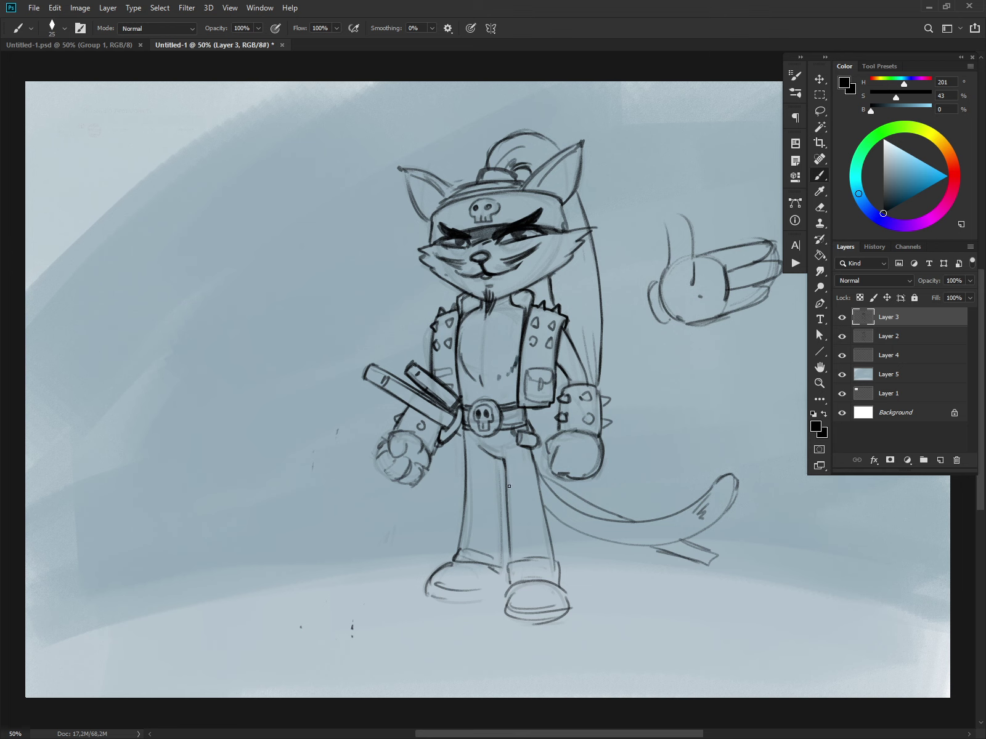
Darken the inner outlines of both trouser legs on Layer 3
left_click_drag(506, 464, 509, 533)
left_click_drag(501, 460, 502, 561)
key("ctrl+z")
left_click_drag(499, 459, 497, 560)
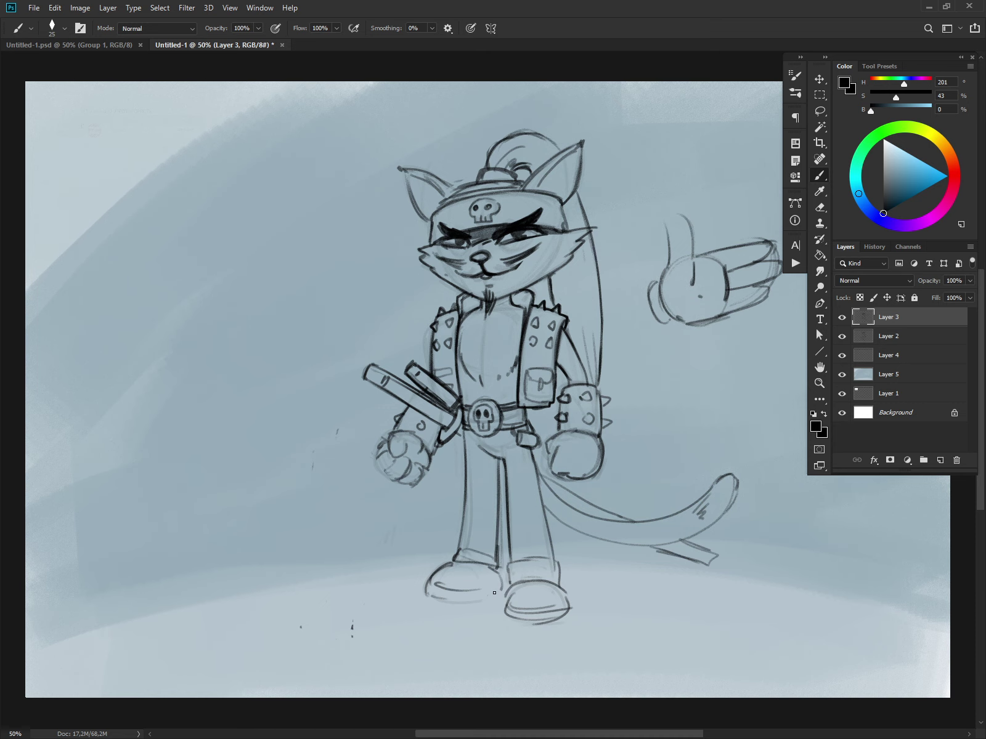
On Layer 4, try out muted blue-grey strokes on the cat's face with a large brush of about 150 px
left_click_drag(613, 573, 578, 577)
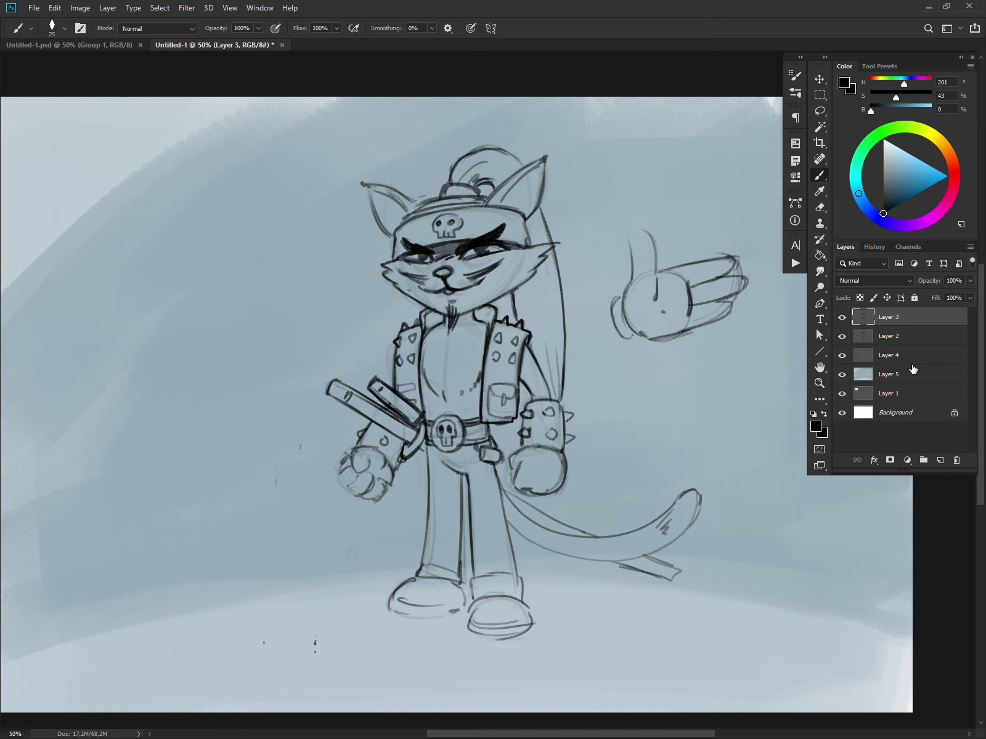
left_click(890, 355)
left_click(842, 356)
left_click(842, 357)
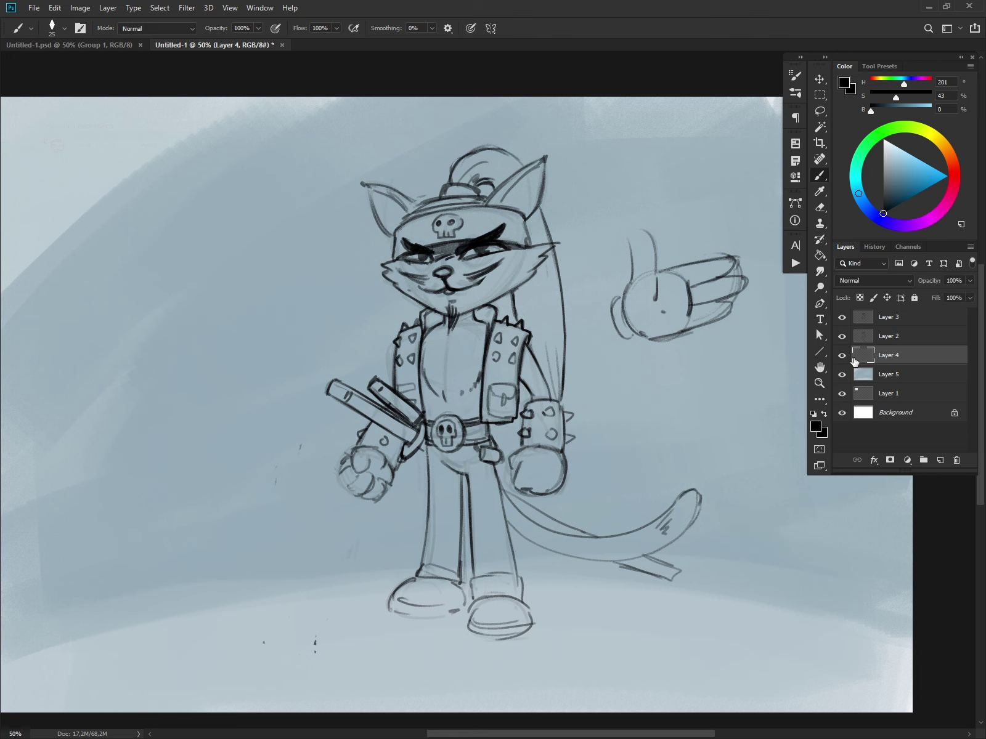
left_click_drag(886, 183, 891, 187)
key("bracketright")
key("bracketright")
key("bracketright")
key("bracketright")
key("bracketright")
key("bracketright")
key("bracketright")
key("bracketright")
key("bracketright")
key("bracketright")
key("bracketright")
key("bracketright")
mouse_move(506, 260)
left_mouse_down()
mouse_move(434, 276)
mouse_move(456, 295)
left_mouse_up()
key("ctrl+z")
left_click_drag(891, 188, 889, 174)
mouse_move(471, 263)
left_mouse_down()
mouse_move(511, 261)
mouse_move(473, 291)
left_mouse_up()
key("ctrl+z")
mouse_move(891, 173)
left_mouse_down()
mouse_move(897, 166)
mouse_move(856, 191)
mouse_move(891, 179)
left_mouse_up()
key("bracketleft")
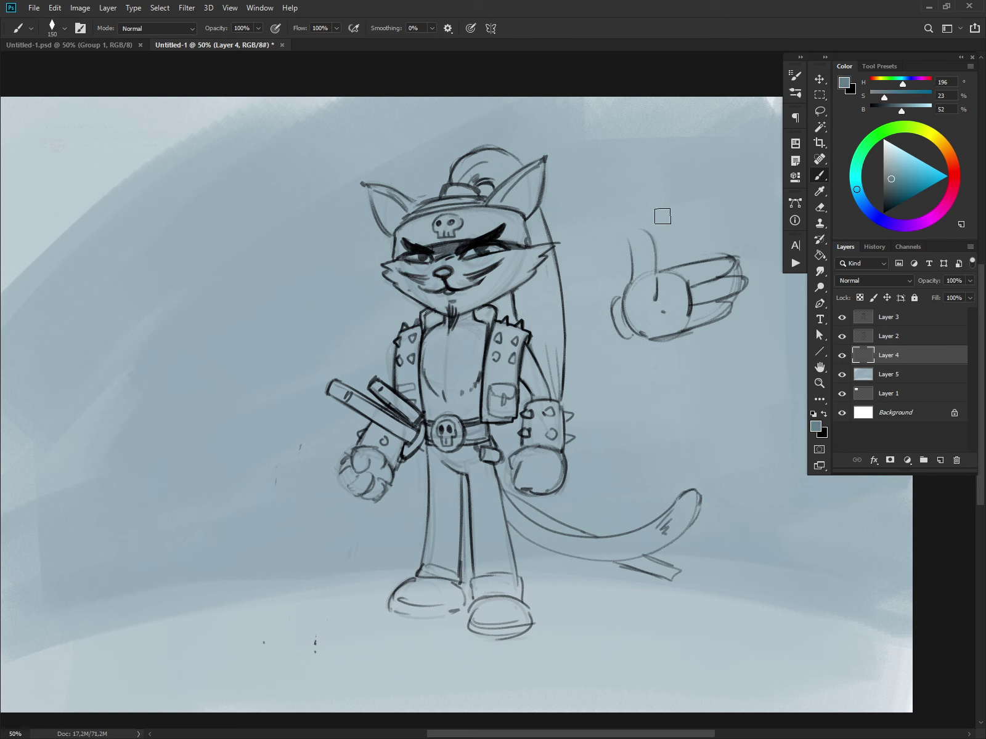
mouse_move(502, 257)
left_mouse_down()
mouse_move(446, 286)
mouse_move(486, 294)
left_mouse_up()
key("ctrl+z")
Brighten the background on Layer 5 with Hue/Saturation, setting saturation to +70 and lightness to +29
left_click(890, 377)
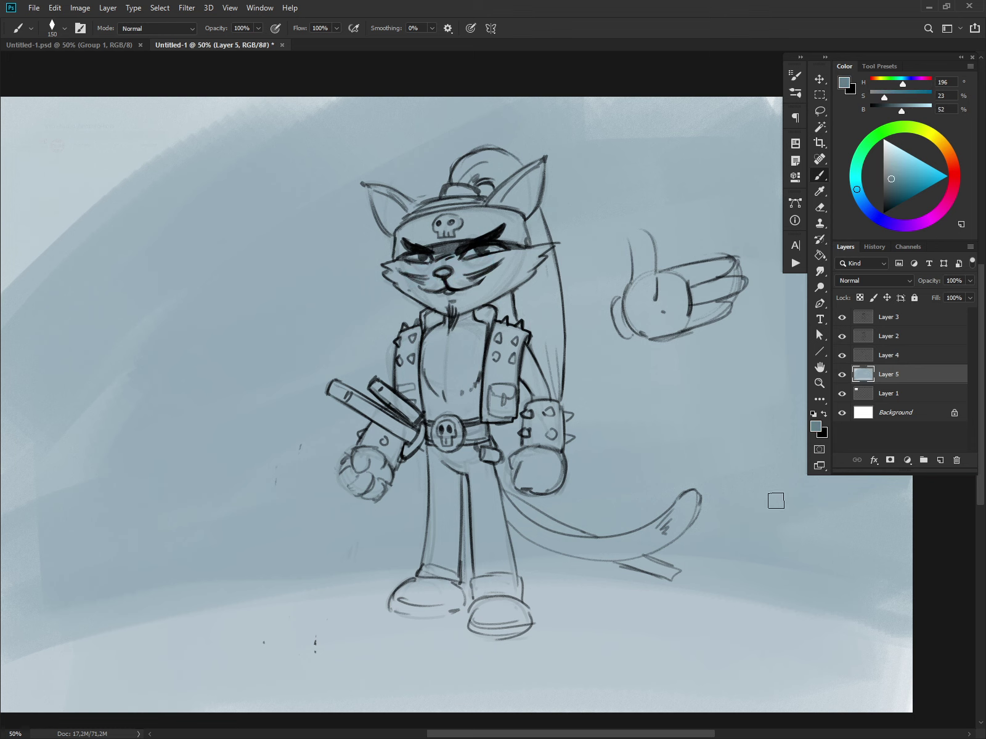
key("ctrl+u")
left_click_drag(696, 367, 701, 368)
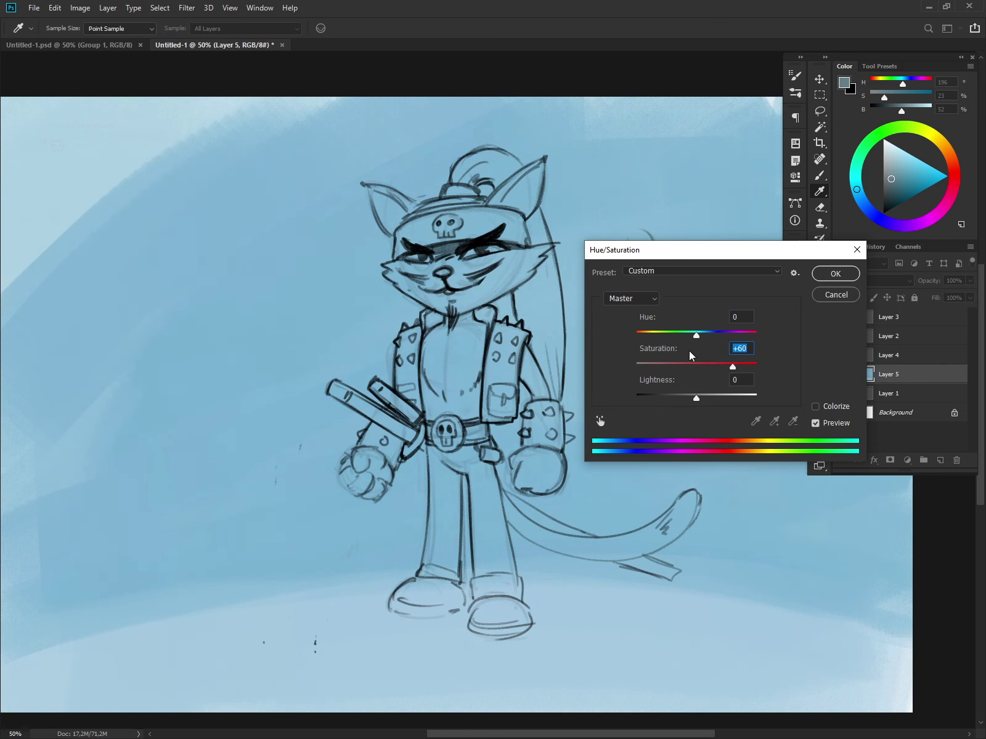
mouse_move(698, 399)
left_mouse_down()
mouse_move(739, 367)
mouse_move(714, 398)
left_mouse_up()
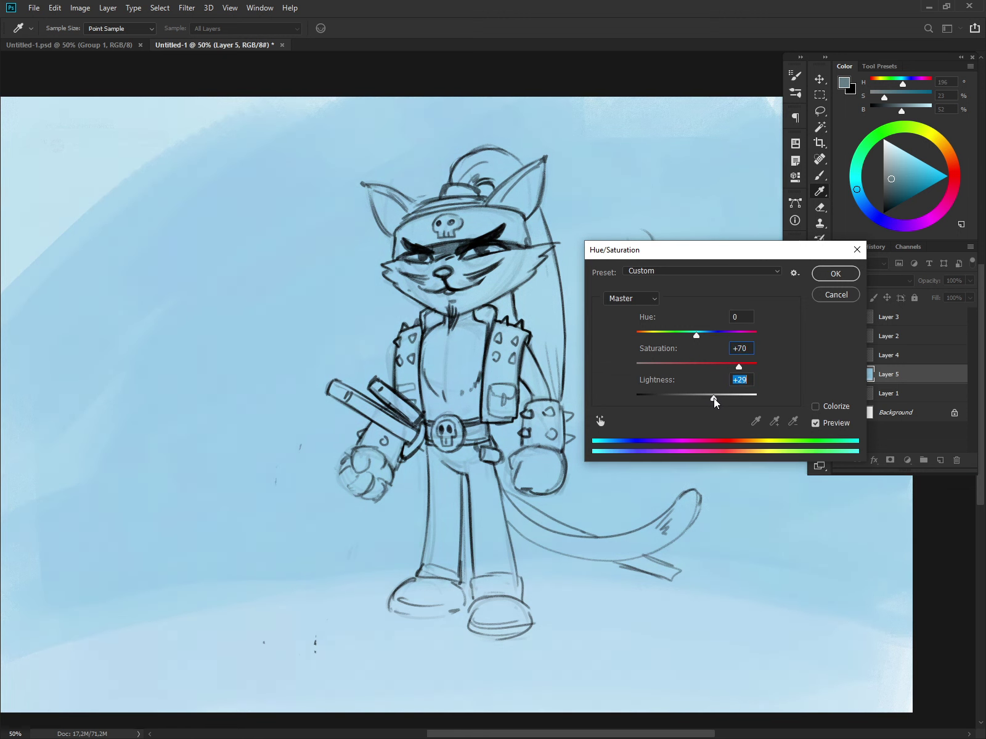
left_click(835, 273)
key("b")
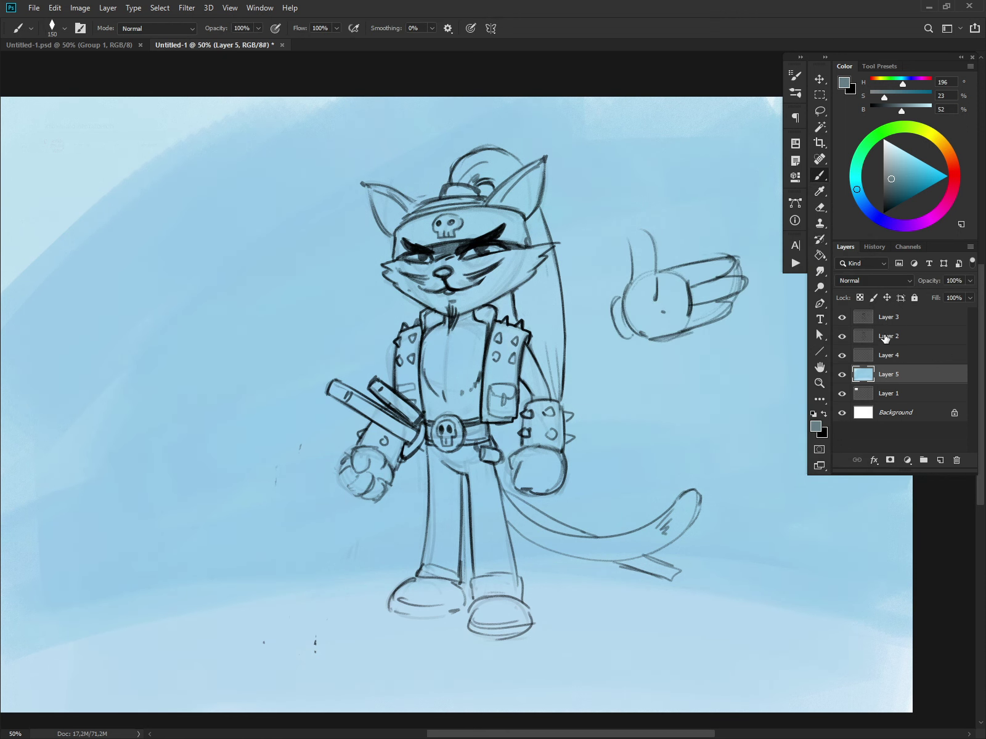
On Layer 4, paint the cat's face, ears, top of the head and hair knot blue-grey (H 196, S 29, B 49)
left_click(889, 336)
left_click(892, 360)
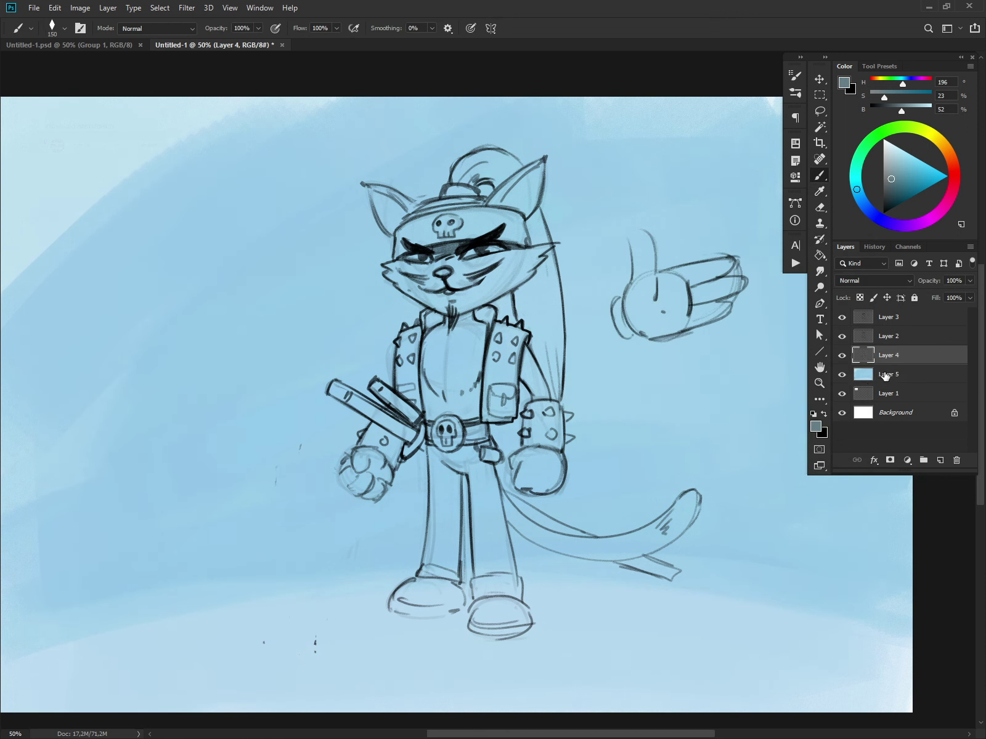
key("bracketleft")
key("bracketleft")
key("bracketleft")
left_click(892, 182)
mouse_move(462, 261)
left_mouse_down()
mouse_move(536, 254)
mouse_move(523, 268)
mouse_move(445, 285)
mouse_move(515, 277)
mouse_move(491, 294)
mouse_move(544, 252)
mouse_move(414, 282)
mouse_move(413, 267)
mouse_move(390, 267)
mouse_move(439, 291)
mouse_move(437, 275)
mouse_move(429, 294)
mouse_move(408, 284)
mouse_move(434, 306)
mouse_move(422, 296)
mouse_move(453, 252)
left_mouse_up()
key("bracketleft")
mouse_move(497, 195)
left_mouse_down()
mouse_move(476, 195)
mouse_move(419, 212)
mouse_move(483, 204)
left_mouse_up()
key("bracketright")
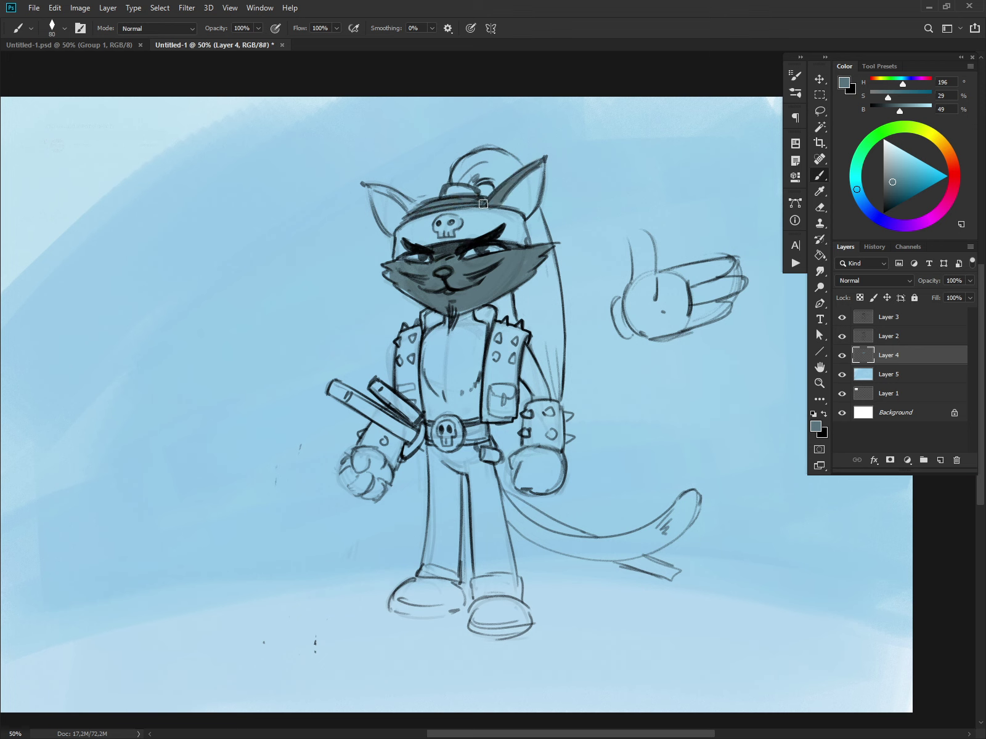
mouse_move(380, 193)
left_mouse_down()
mouse_move(390, 223)
mouse_move(382, 197)
mouse_move(403, 209)
mouse_move(391, 230)
left_mouse_up()
mouse_move(497, 174)
left_mouse_down()
mouse_move(480, 155)
mouse_move(466, 165)
mouse_move(468, 196)
left_mouse_up()
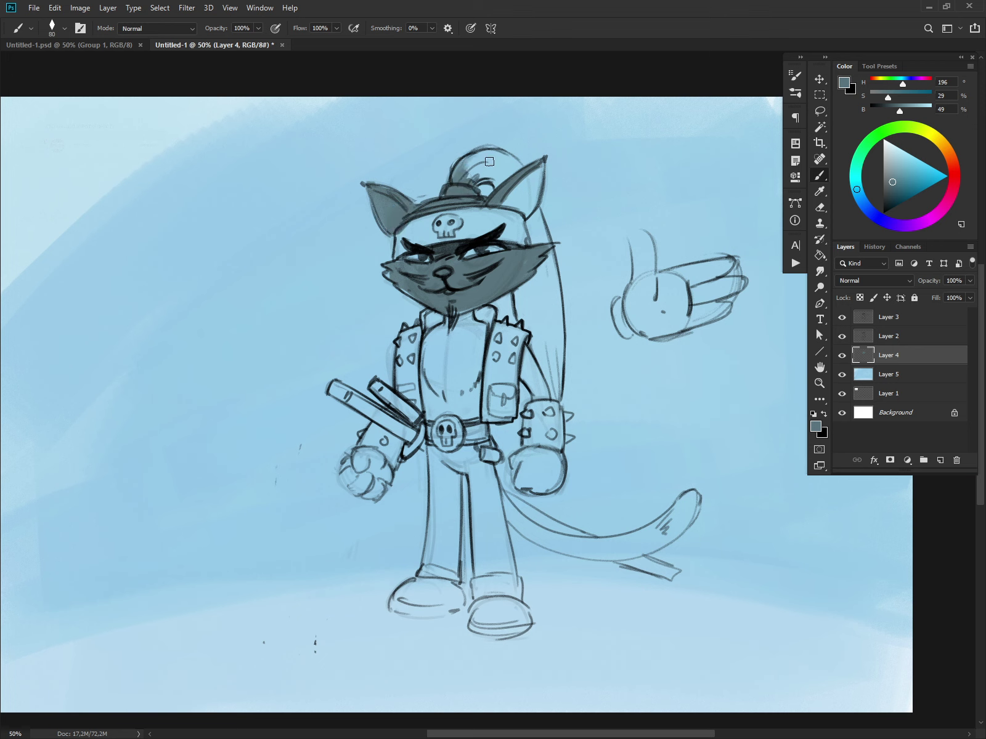
Fill the eyes, bare chest, exposed upper arm and both fists with the same blue-grey
left_click_drag(418, 258, 456, 258)
mouse_move(439, 326)
left_mouse_down()
mouse_move(448, 381)
mouse_move(471, 323)
mouse_move(462, 380)
mouse_move(472, 400)
mouse_move(434, 358)
mouse_move(424, 369)
mouse_move(430, 413)
mouse_move(454, 400)
mouse_move(465, 412)
mouse_move(475, 393)
mouse_move(541, 394)
left_mouse_up()
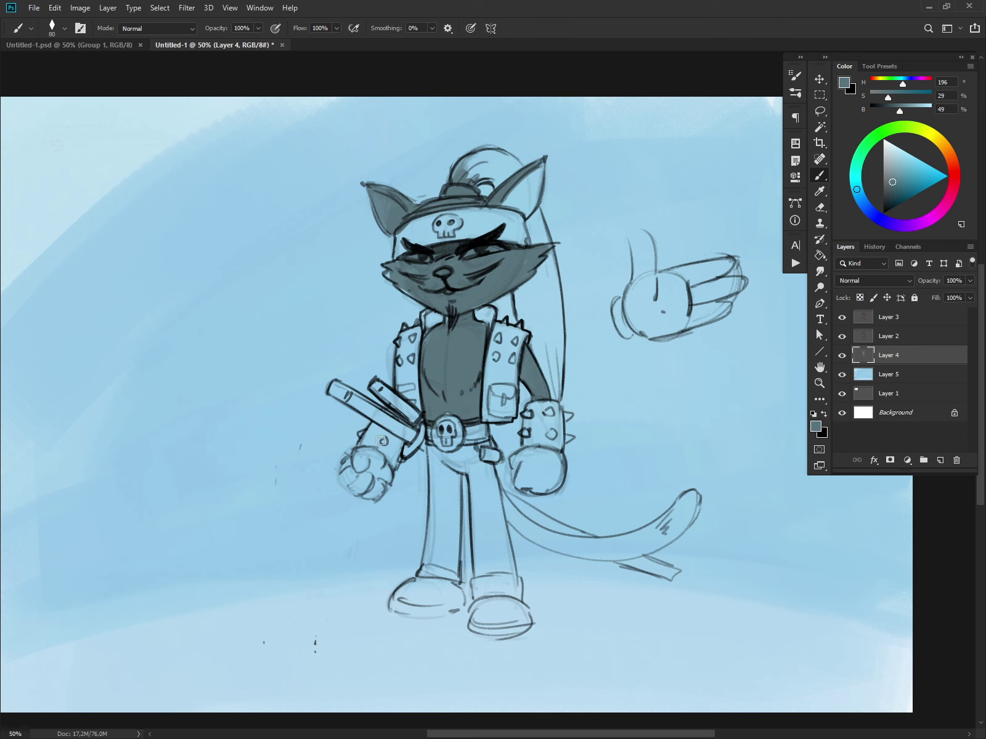
mouse_move(382, 441)
left_mouse_down()
mouse_move(350, 478)
mouse_move(363, 485)
mouse_move(368, 476)
mouse_move(346, 475)
mouse_move(359, 491)
mouse_move(379, 490)
mouse_move(372, 450)
left_mouse_up()
mouse_move(539, 445)
left_mouse_down()
mouse_move(521, 469)
mouse_move(532, 453)
mouse_move(523, 484)
mouse_move(543, 487)
mouse_move(557, 457)
mouse_move(543, 483)
mouse_move(529, 452)
left_mouse_up()
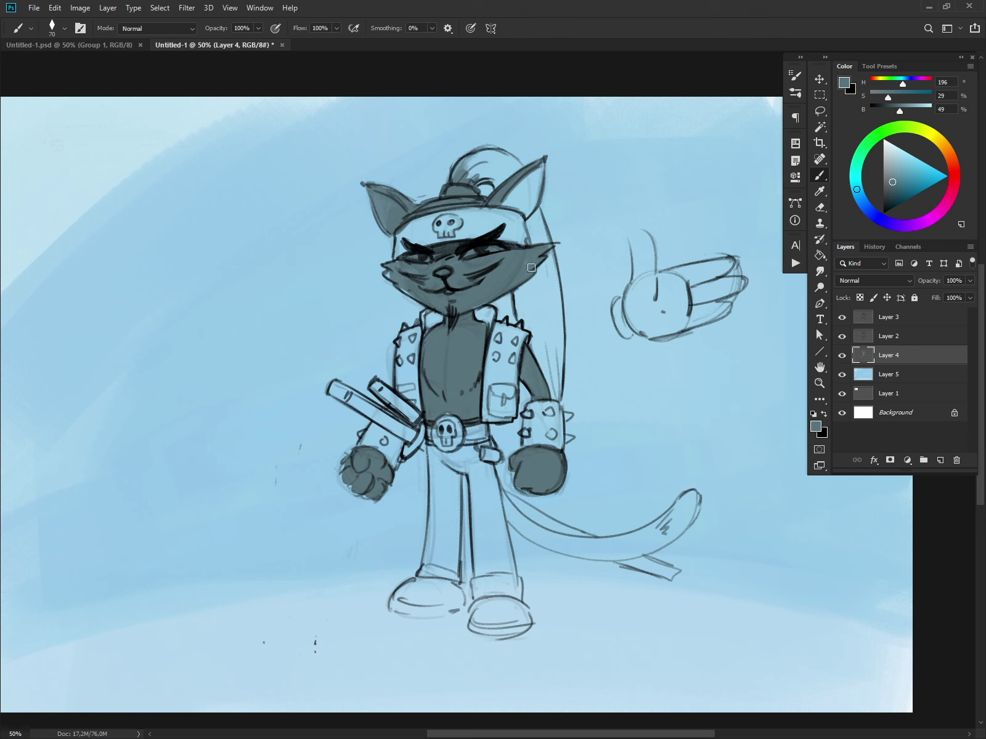
Paint both eyes yellow-green (H 77, S 59, B 100) with a 40 px brush
left_click(915, 127)
mouse_move(908, 154)
left_mouse_down()
mouse_move(907, 143)
mouse_move(921, 161)
left_mouse_up()
key("bracketleft")
key("bracketleft")
key("bracketleft")
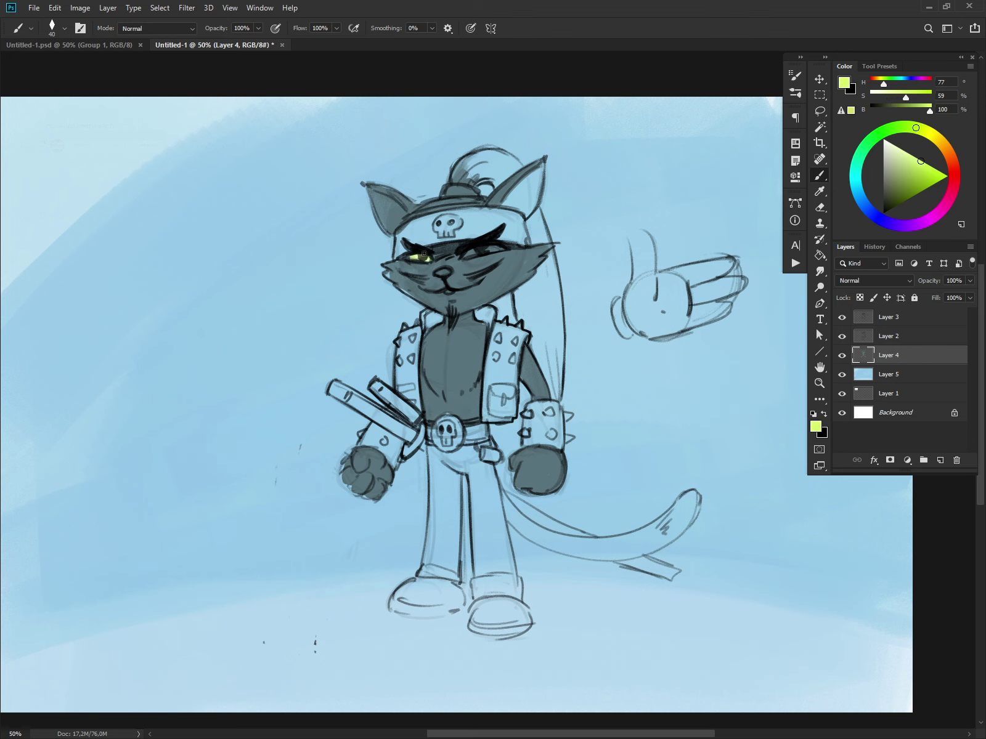
left_click_drag(468, 253, 497, 251)
Paint the cat's muzzle, cheeks and chest patch pale teal (H 182, S 23, B 84)
left_click(892, 159)
left_click(855, 177)
left_click_drag(893, 157, 895, 158)
key("bracketright")
key("bracketright")
mouse_move(462, 284)
left_mouse_down()
mouse_move(426, 288)
mouse_move(473, 278)
mouse_move(434, 283)
left_mouse_up()
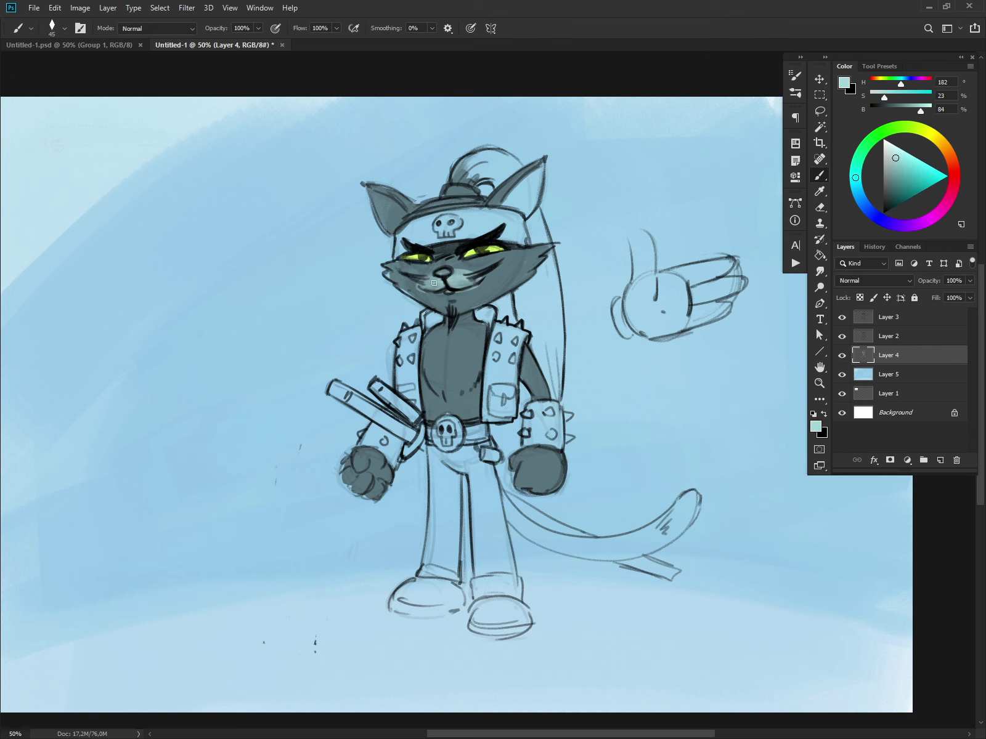
mouse_move(509, 273)
left_mouse_down()
mouse_move(475, 277)
mouse_move(536, 257)
mouse_move(473, 285)
mouse_move(395, 285)
mouse_move(459, 298)
mouse_move(508, 288)
mouse_move(471, 302)
mouse_move(514, 281)
mouse_move(460, 310)
mouse_move(496, 297)
mouse_move(423, 352)
mouse_move(439, 384)
mouse_move(444, 347)
mouse_move(437, 341)
mouse_move(447, 396)
mouse_move(465, 343)
mouse_move(458, 324)
mouse_move(464, 348)
mouse_move(470, 331)
mouse_move(475, 357)
mouse_move(450, 391)
mouse_move(471, 376)
mouse_move(463, 391)
mouse_move(450, 376)
mouse_move(457, 404)
left_mouse_up()
Shape the chest patch's lower edge into fur and add pale teal markings to the arm and both fists
key("bracketright")
key("bracketright")
key("bracketleft")
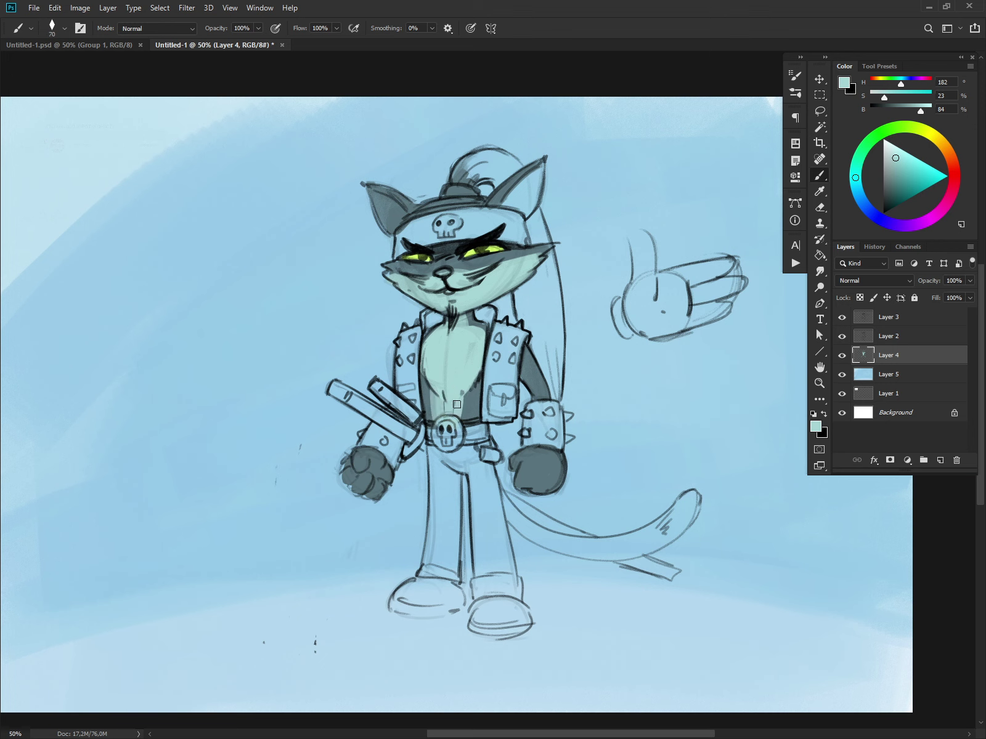
key("ctrl+z")
key("bracketleft")
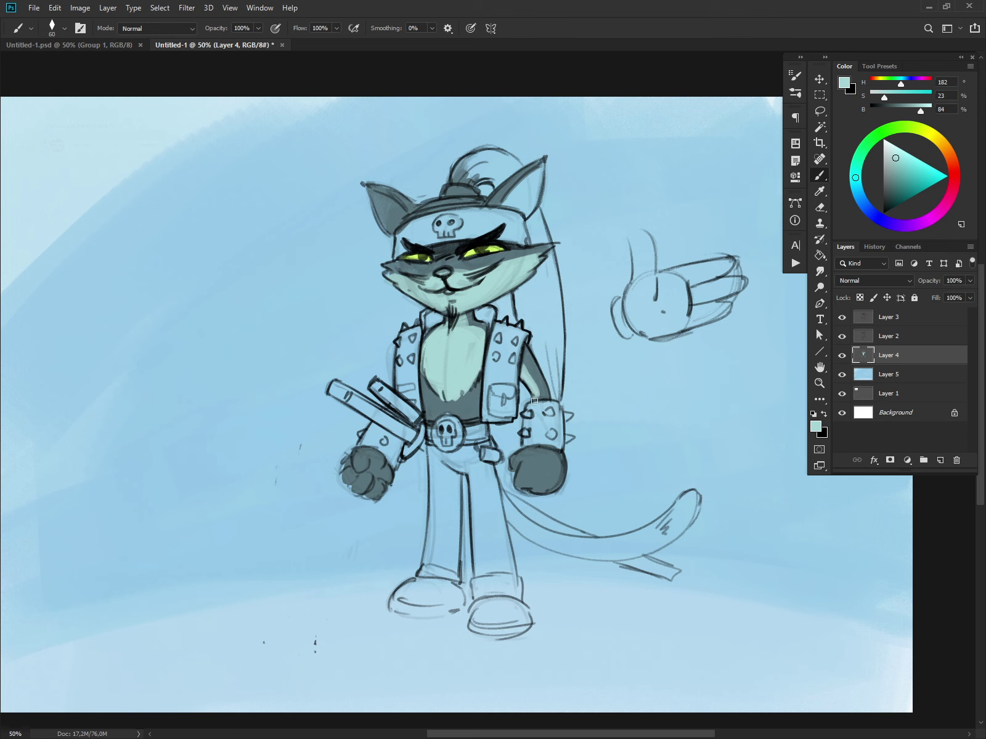
mouse_move(517, 453)
left_mouse_down()
mouse_move(522, 488)
mouse_move(552, 490)
left_mouse_up()
mouse_move(358, 464)
left_mouse_down()
mouse_move(383, 477)
mouse_move(358, 478)
left_mouse_up()
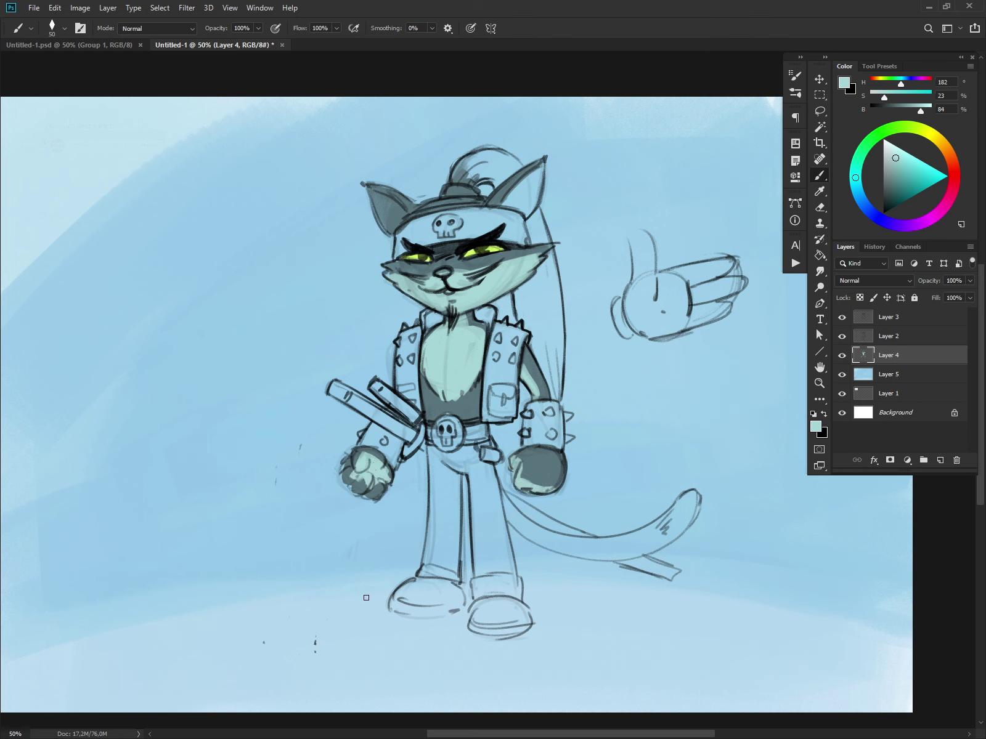
Paint the nose and tongue orange-red (H 17, S 71, B 100)
key("bracketright")
left_click_drag(942, 149, 953, 162)
left_click_drag(893, 156, 929, 165)
key("ctrl+z")
key("bracketleft")
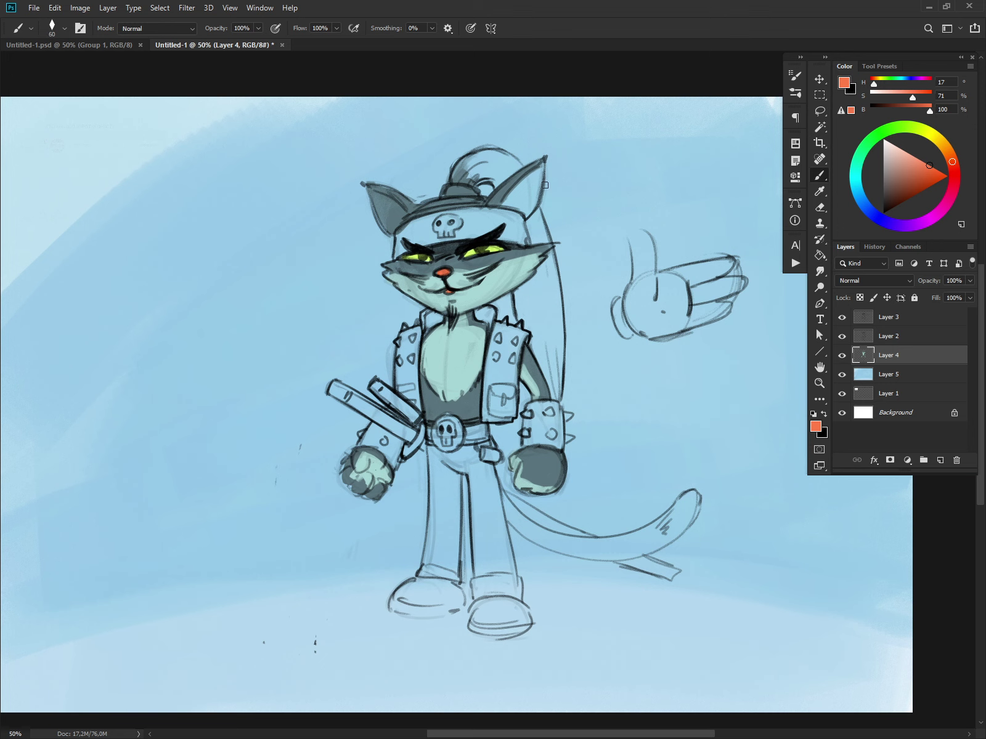
Fill the inside of both ears with pink (H 317, S 35, B 82)
mouse_move(944, 182)
left_mouse_down()
mouse_move(941, 210)
mouse_move(901, 163)
left_mouse_up()
mouse_move(531, 183)
left_mouse_down()
mouse_move(520, 198)
mouse_move(531, 203)
mouse_move(502, 200)
left_mouse_up()
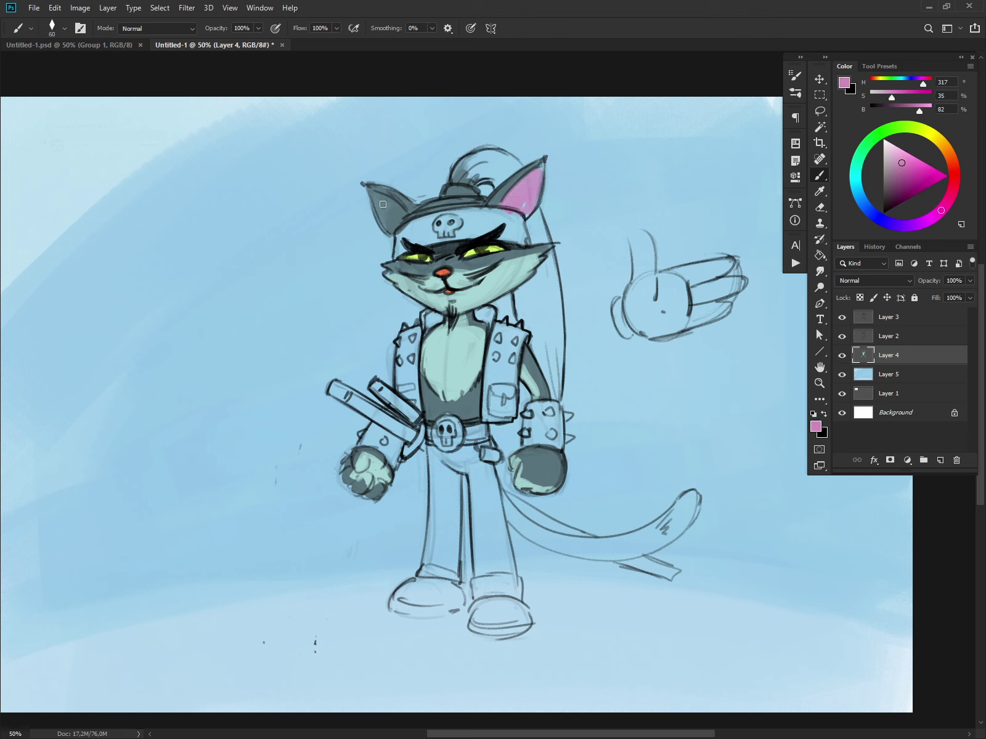
mouse_move(383, 209)
left_mouse_down()
mouse_move(377, 193)
mouse_move(397, 216)
left_mouse_up()
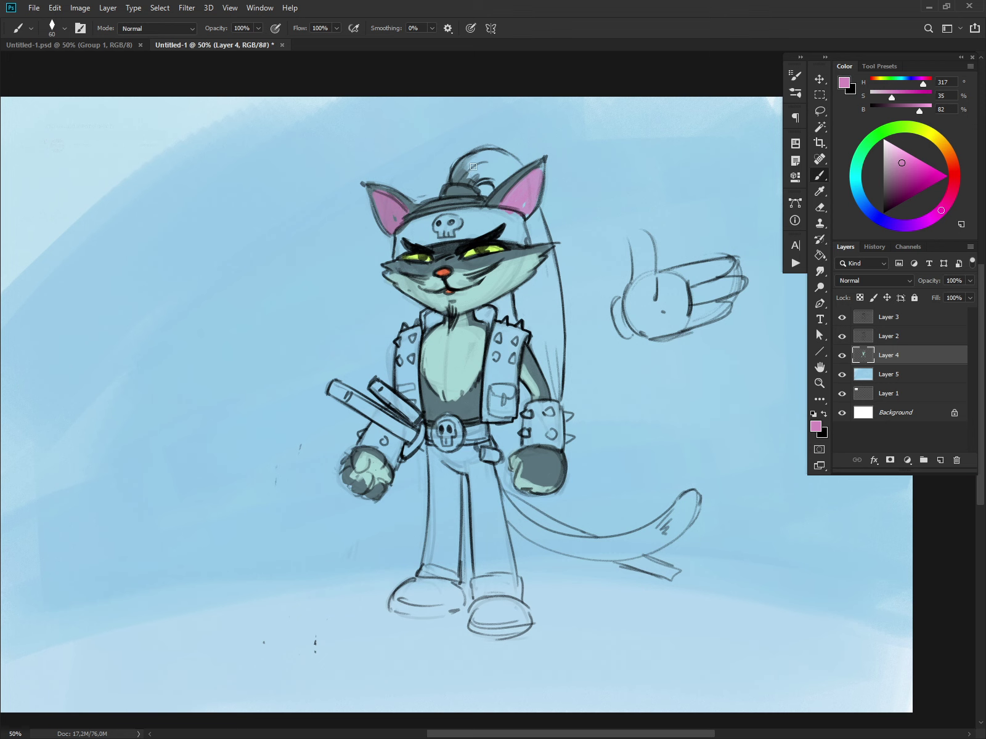
Paint the top of the ponytail and start its hanging length in bright red (H 11, S 81, B 100)
mouse_move(938, 133)
left_mouse_down()
mouse_move(954, 166)
mouse_move(935, 169)
left_mouse_up()
key("bracketright")
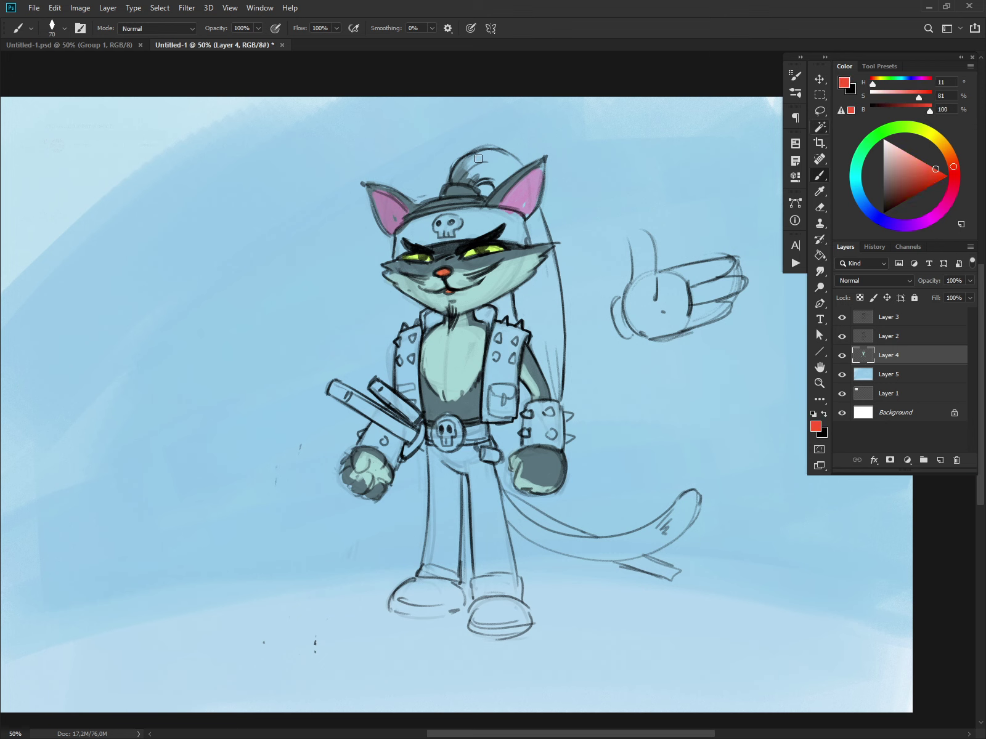
mouse_move(478, 159)
left_mouse_down()
mouse_move(476, 175)
mouse_move(500, 179)
mouse_move(508, 161)
mouse_move(496, 154)
left_mouse_up()
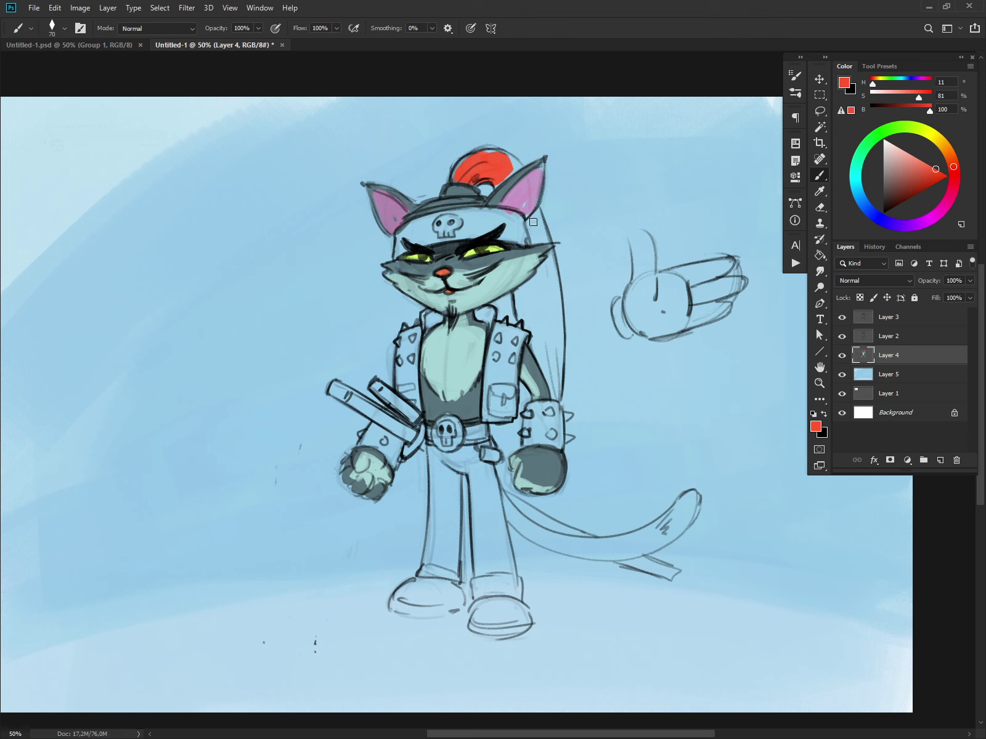
mouse_move(533, 221)
left_mouse_down()
mouse_move(535, 241)
mouse_move(546, 241)
left_mouse_up()
mouse_move(499, 181)
left_mouse_down()
mouse_move(515, 164)
mouse_move(459, 173)
left_mouse_up()
left_click_drag(529, 300, 525, 296)
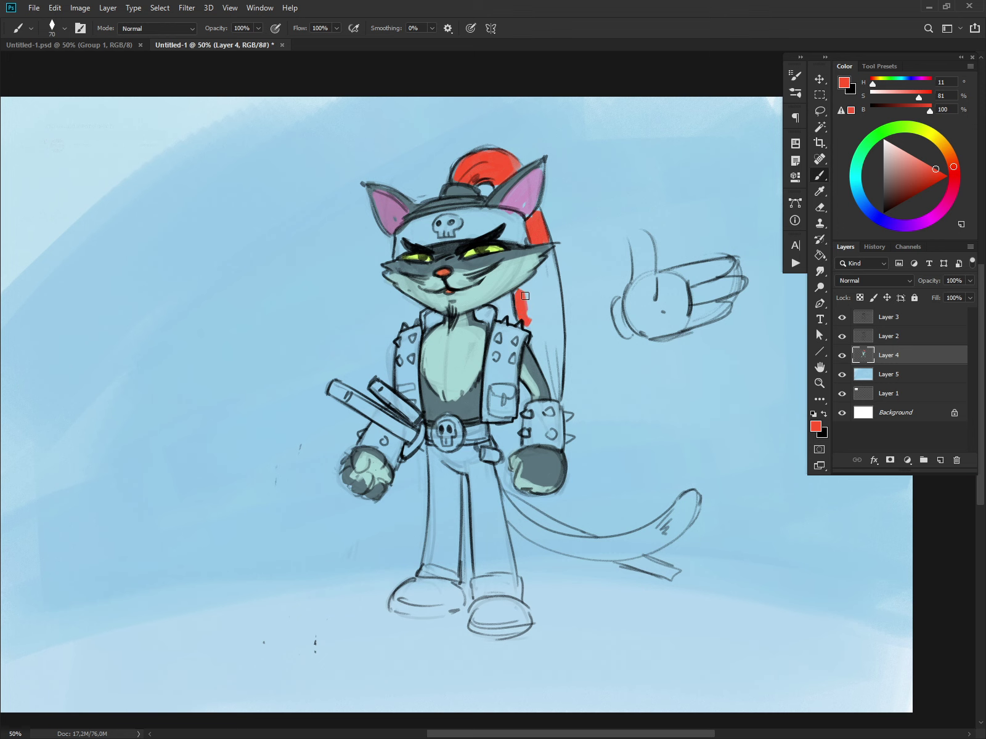
Complete and shade the hanging ponytail with dark red (H 11, S 80, B 73), and colour the strip above the headband
left_click_drag(918, 180, 921, 180)
mouse_move(529, 285)
left_mouse_down()
mouse_move(542, 345)
mouse_move(552, 298)
mouse_move(556, 382)
mouse_move(536, 346)
mouse_move(554, 303)
mouse_move(531, 284)
mouse_move(550, 256)
mouse_move(536, 211)
mouse_move(478, 157)
mouse_move(456, 178)
mouse_move(496, 176)
mouse_move(509, 158)
left_mouse_up()
mouse_move(460, 202)
left_mouse_down()
mouse_move(419, 213)
mouse_move(459, 209)
left_mouse_up()
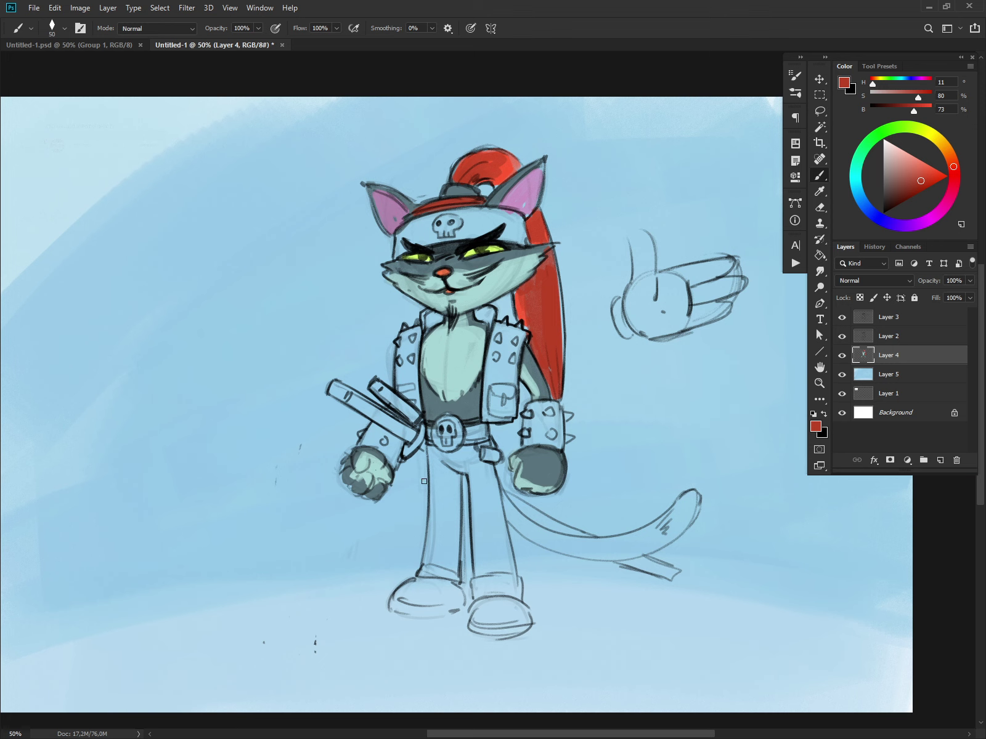
Paint the two sticks at the belt and the uppers of both shoes with the same dark red
mouse_move(371, 409)
left_mouse_down()
mouse_move(407, 431)
mouse_move(354, 404)
mouse_move(409, 429)
mouse_move(416, 419)
mouse_move(400, 404)
left_mouse_up()
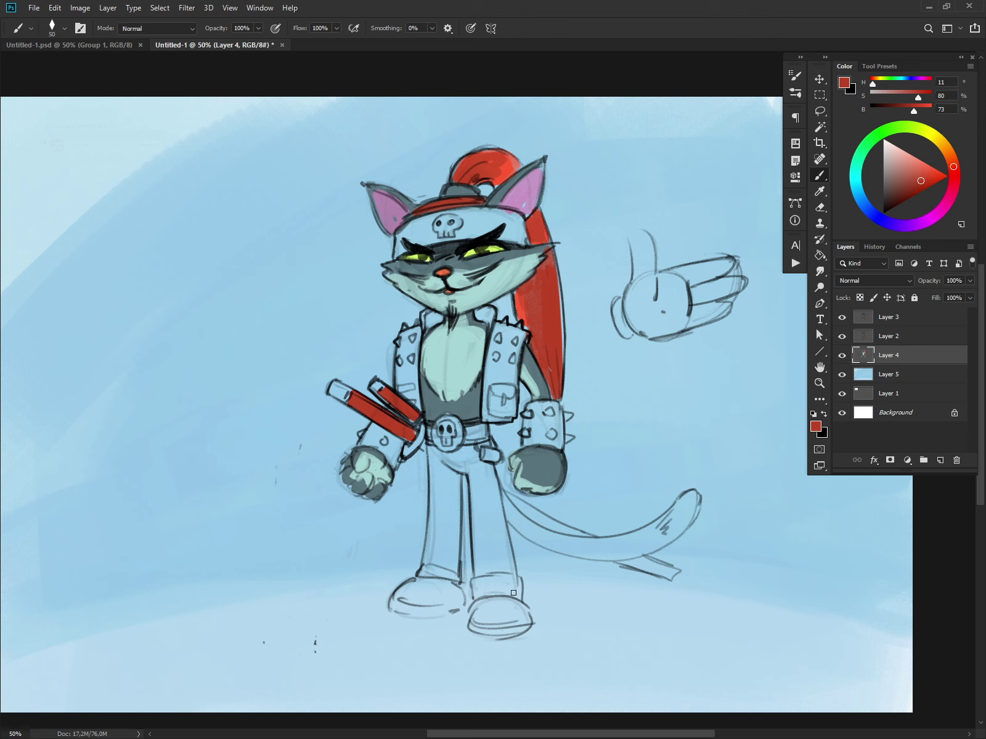
key("bracketright")
mouse_move(404, 593)
left_mouse_down()
mouse_move(457, 600)
mouse_move(446, 588)
mouse_move(435, 599)
mouse_move(447, 595)
mouse_move(477, 616)
mouse_move(520, 608)
mouse_move(526, 620)
mouse_move(483, 622)
left_mouse_up()
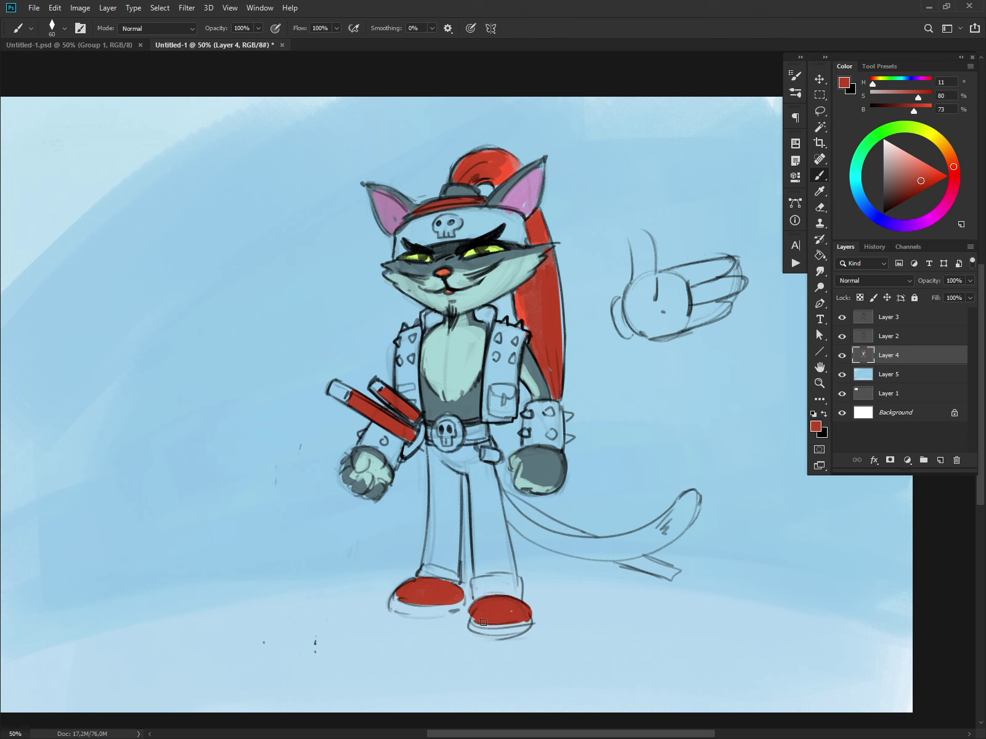
Sample the black of the eyebrow and fill both sides of the jacket and its collar with it
left_click(478, 242, "alt")
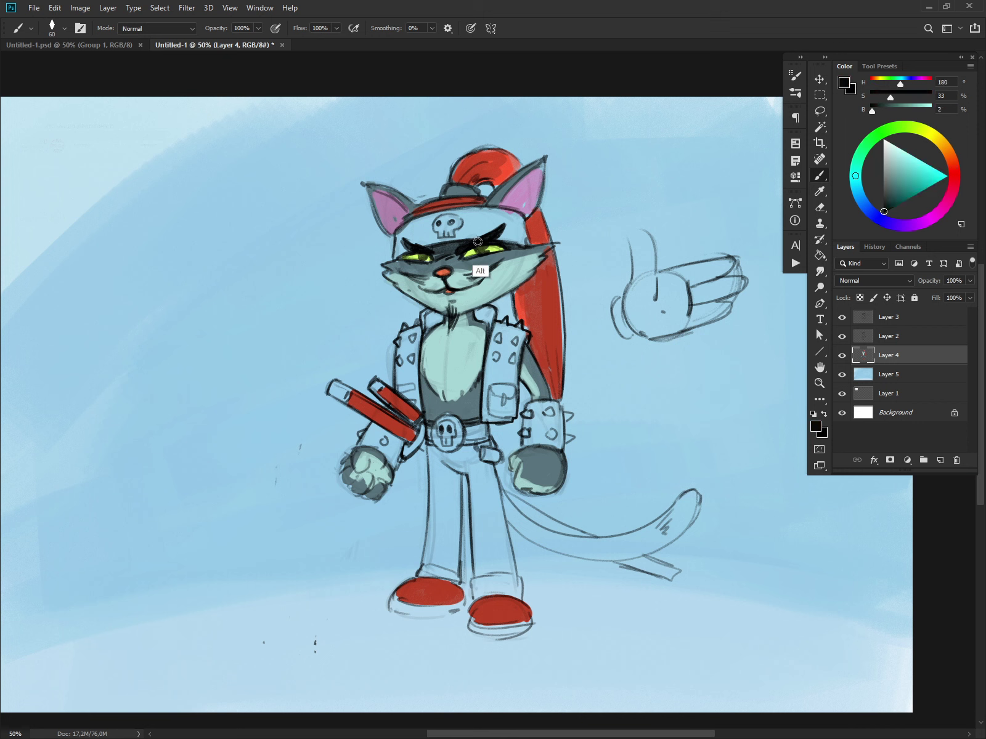
key("]")
left_click_drag(495, 328, 485, 421)
key("ctrl+z")
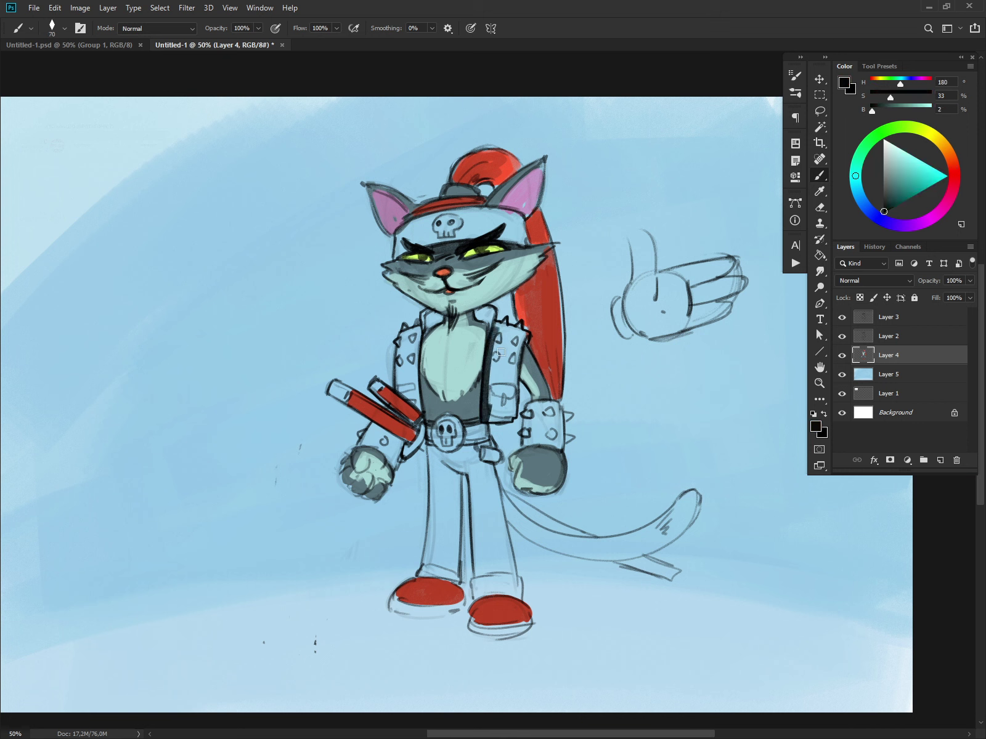
mouse_move(500, 352)
left_mouse_down()
mouse_move(510, 413)
mouse_move(514, 333)
mouse_move(522, 339)
mouse_move(516, 352)
mouse_move(478, 314)
mouse_move(492, 310)
mouse_move(490, 334)
left_mouse_up()
key("[")
mouse_move(437, 310)
left_mouse_down()
mouse_move(404, 366)
mouse_move(401, 389)
mouse_move(414, 344)
mouse_move(416, 403)
mouse_move(403, 370)
mouse_move(421, 332)
mouse_move(417, 387)
mouse_move(406, 355)
mouse_move(402, 390)
left_mouse_up()
key("bracketleft")
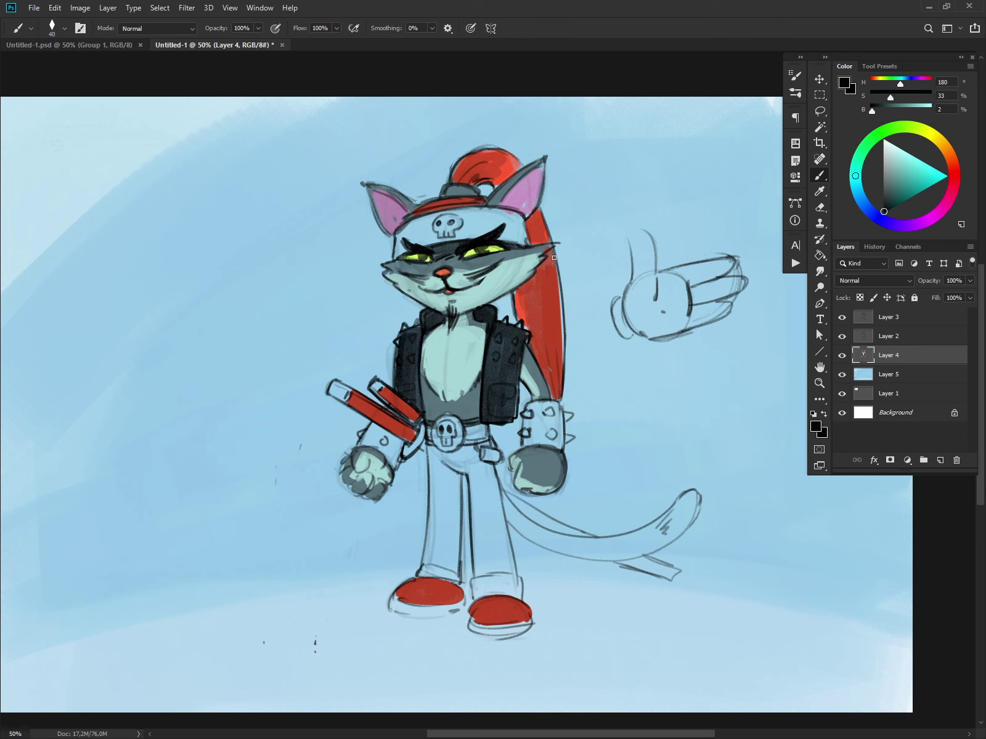
Paint the skull headband orange (H 37, S 84, B 100) with a 45 px brush
left_click_drag(936, 138, 944, 146)
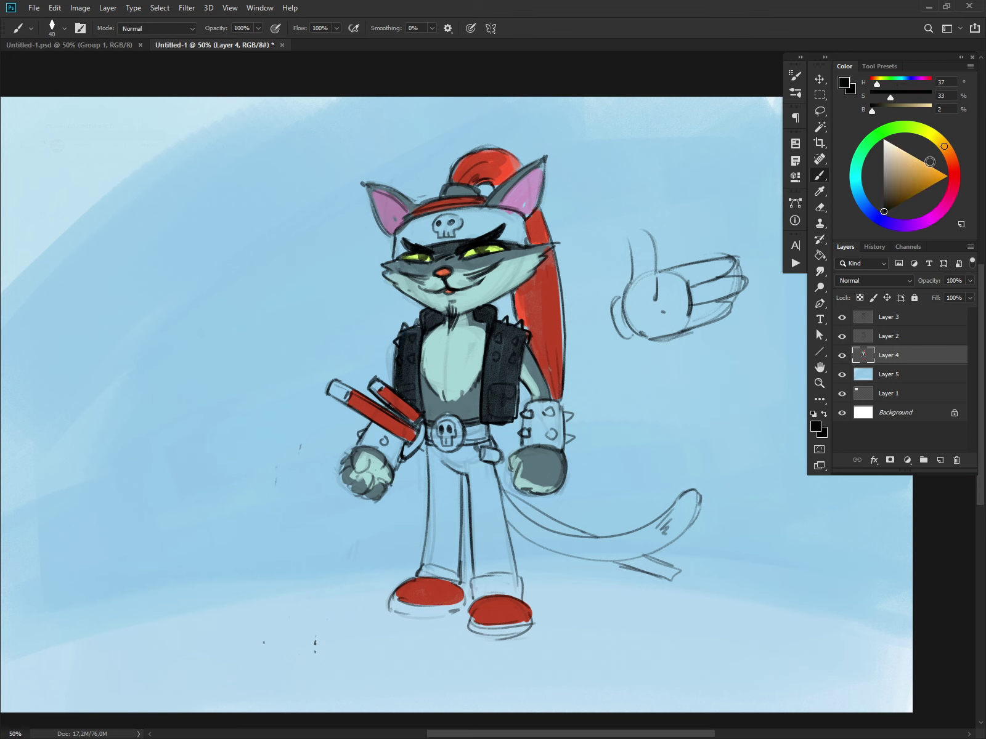
left_click(938, 171)
key("bracketright")
mouse_move(422, 233)
left_mouse_down()
mouse_move(496, 220)
mouse_move(412, 227)
mouse_move(503, 217)
mouse_move(423, 230)
mouse_move(446, 238)
mouse_move(496, 224)
mouse_move(503, 237)
mouse_move(508, 228)
mouse_move(481, 239)
mouse_move(522, 231)
left_mouse_up()
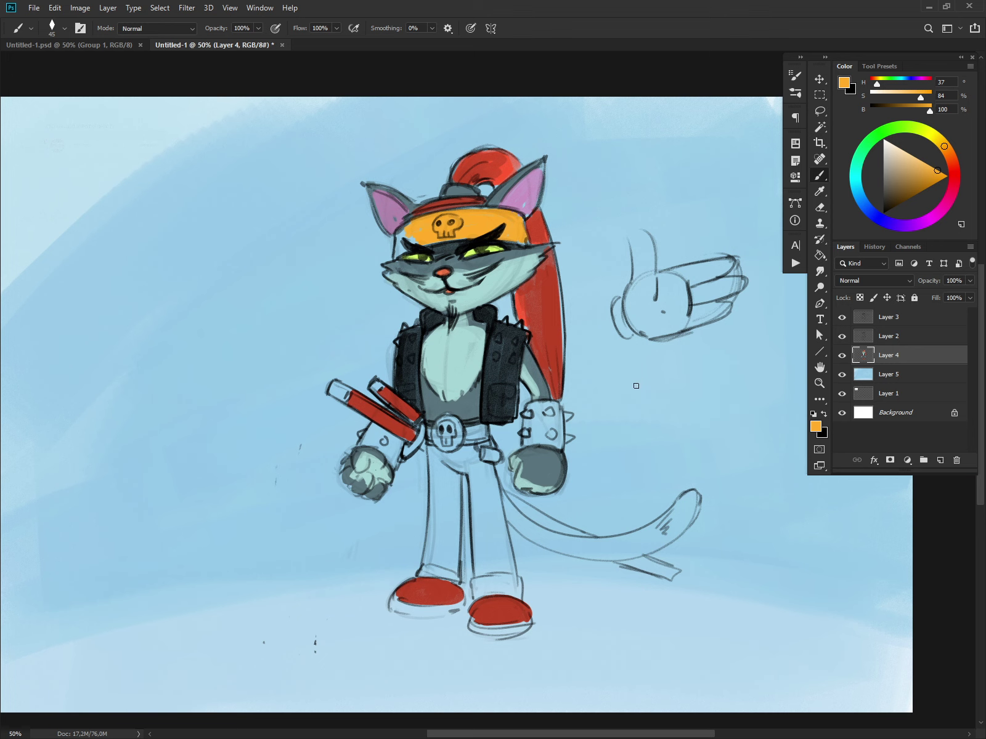
Paint the trousers blue (H 216, S 66, B 70) from the belt down to the cuffs with a 60 px brush
left_click(865, 205)
left_click_drag(899, 181, 913, 178)
key("bracketright")
mouse_move(434, 457)
left_mouse_down()
mouse_move(442, 542)
mouse_move(456, 564)
mouse_move(459, 478)
mouse_move(446, 520)
mouse_move(434, 524)
mouse_move(443, 563)
left_mouse_up()
key("]")
mouse_move(437, 457)
left_mouse_down()
mouse_move(481, 453)
mouse_move(465, 470)
mouse_move(477, 573)
mouse_move(484, 468)
mouse_move(498, 570)
mouse_move(491, 470)
mouse_move(509, 568)
mouse_move(492, 573)
mouse_move(486, 450)
mouse_move(489, 457)
mouse_move(434, 447)
left_mouse_up()
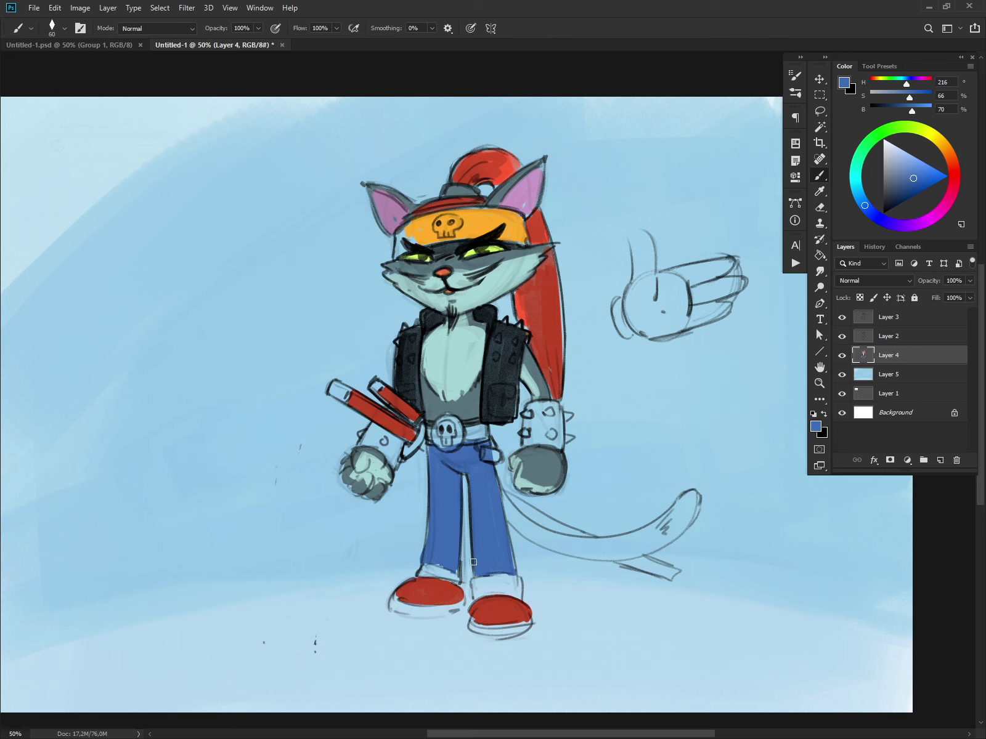
Fill the skull belt buckle with pale yellow (H 60, S 51, B 92)
left_click(930, 134)
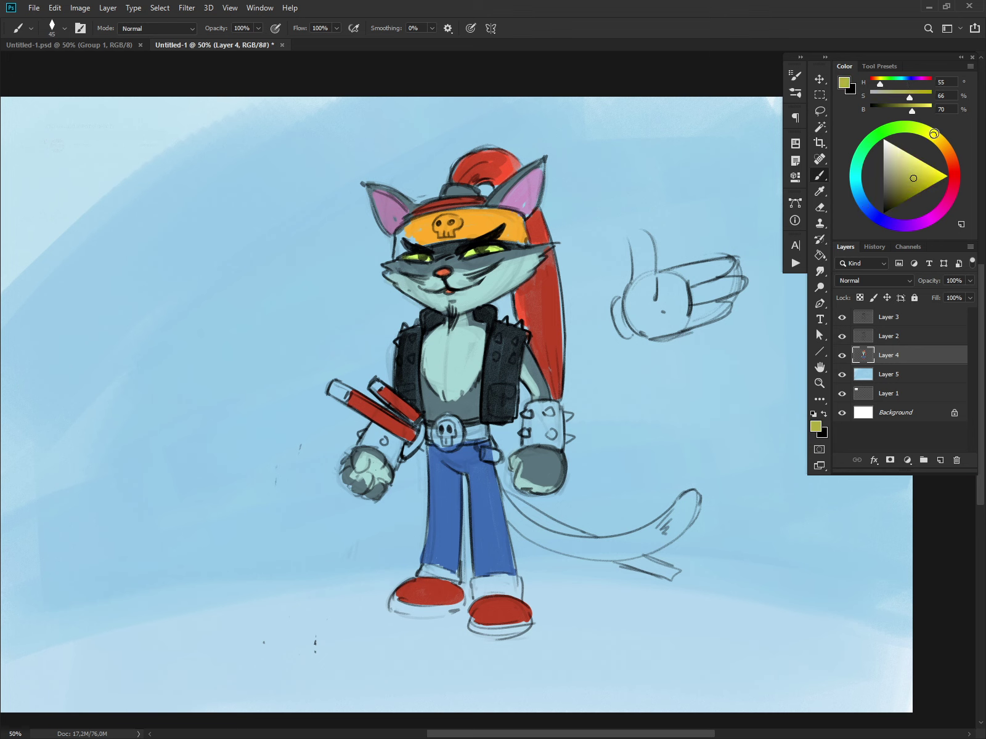
left_click(913, 162)
mouse_move(452, 429)
left_mouse_down()
mouse_move(439, 439)
mouse_move(459, 426)
mouse_move(447, 425)
left_mouse_up()
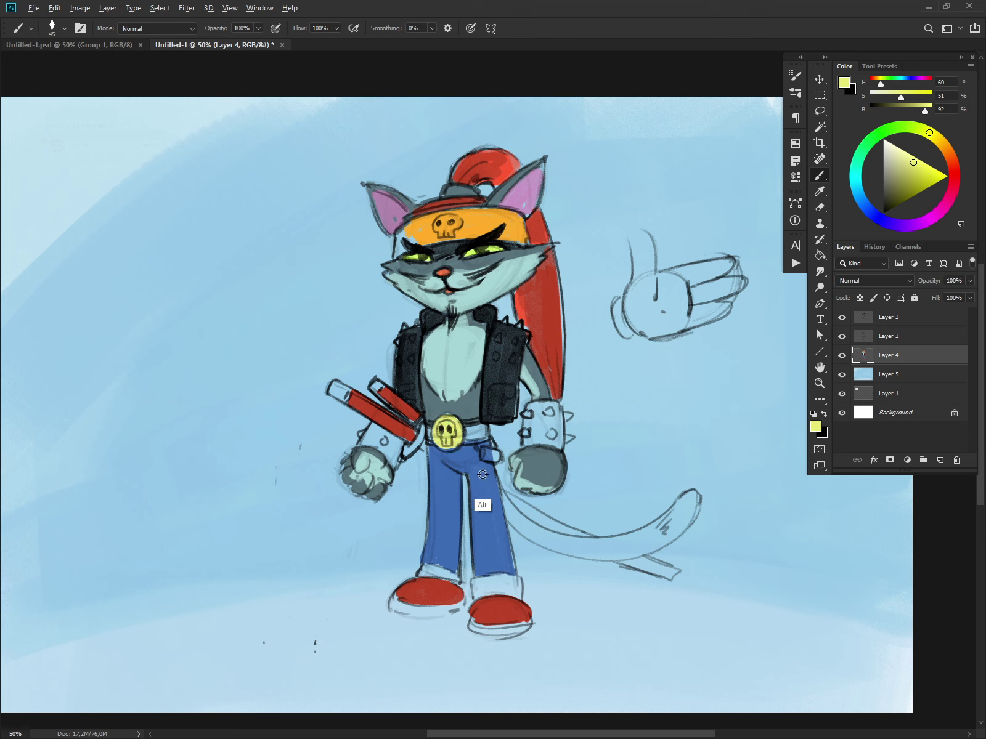
Repaint the headband bright blue (H 216, S 69, B 98) with a 50 px brush, starting from the trousers' blue
left_click(482, 505, "alt")
left_click_drag(921, 168, 927, 165)
key("bracketright")
mouse_move(413, 228)
left_mouse_down()
mouse_move(484, 216)
mouse_move(402, 231)
mouse_move(410, 245)
mouse_move(487, 238)
mouse_move(432, 241)
mouse_move(520, 219)
mouse_move(515, 244)
mouse_move(499, 241)
mouse_move(520, 228)
left_mouse_up()
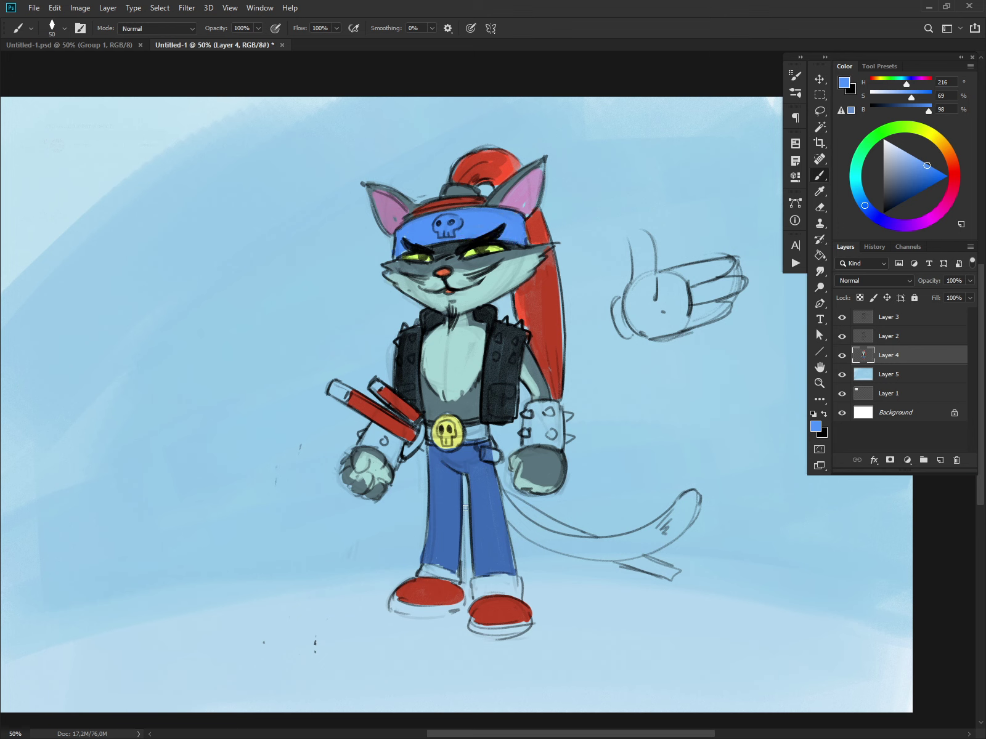
Choose pure white for the skull on the headband and fill it with a 30 px brush
left_click(933, 136)
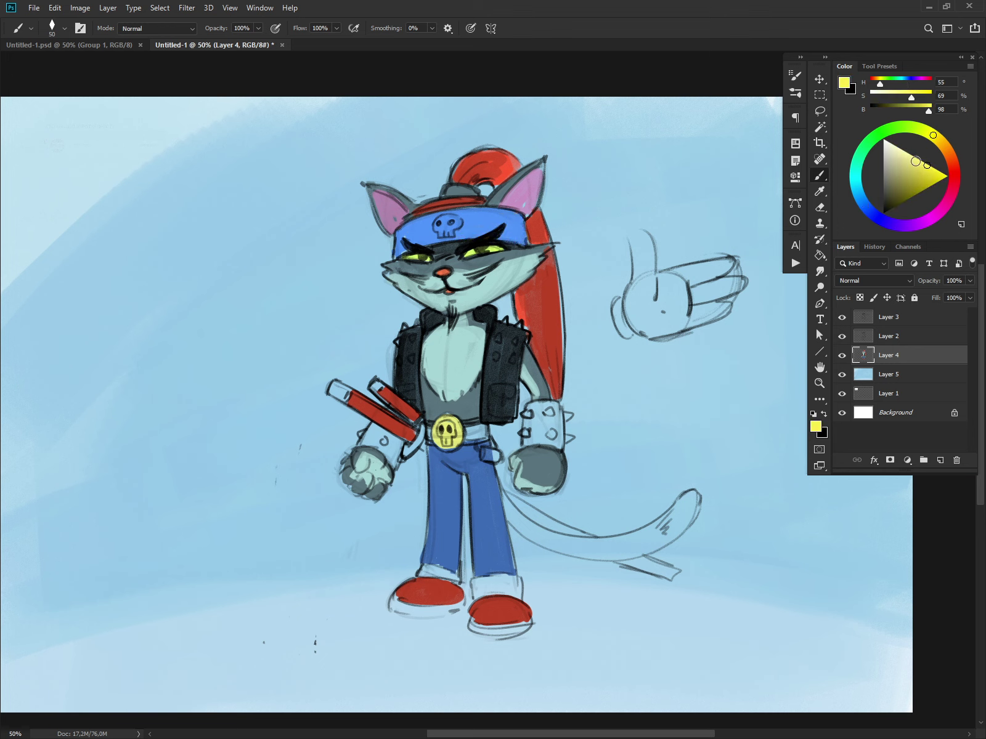
left_click_drag(914, 159, 920, 158)
key("[")
left_click_drag(453, 219, 446, 227)
left_click(883, 139)
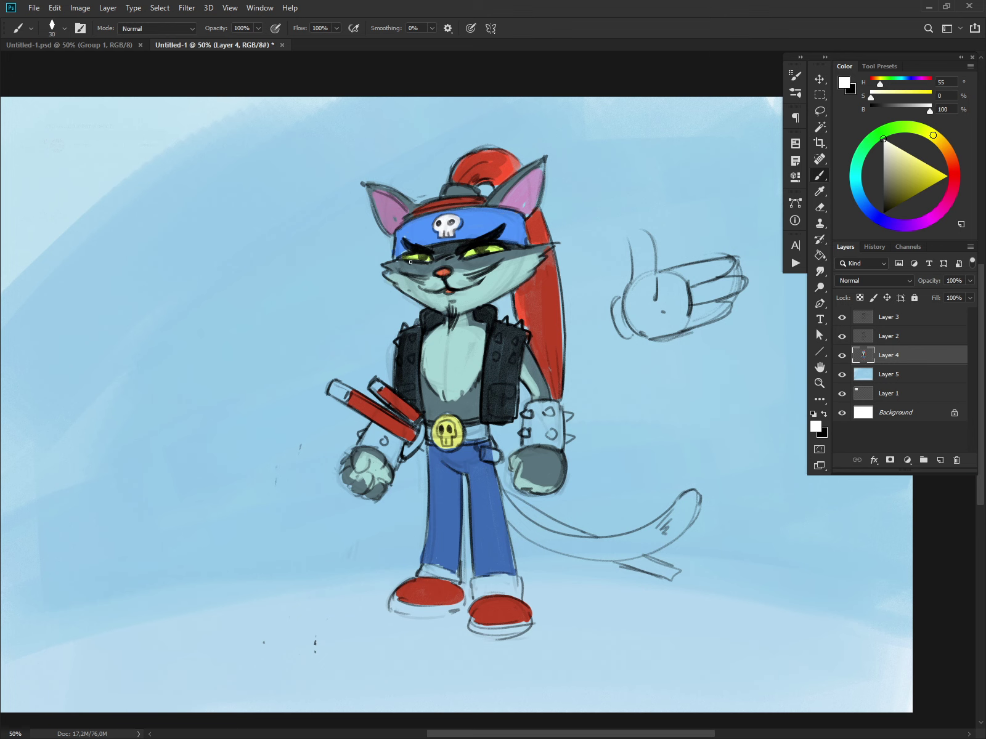
Paint white diagonal stripes on both sides of the headband and touch up its upper edge with black sampled from the eyebrow
left_click_drag(399, 251, 425, 216)
key("ctrl+z")
left_click_drag(396, 257, 405, 245)
mouse_move(473, 213)
left_mouse_down()
mouse_move(485, 231)
mouse_move(471, 211)
mouse_move(516, 241)
left_mouse_up()
mouse_move(515, 241)
left_mouse_down()
mouse_move(505, 213)
mouse_move(505, 241)
mouse_move(520, 244)
left_mouse_up()
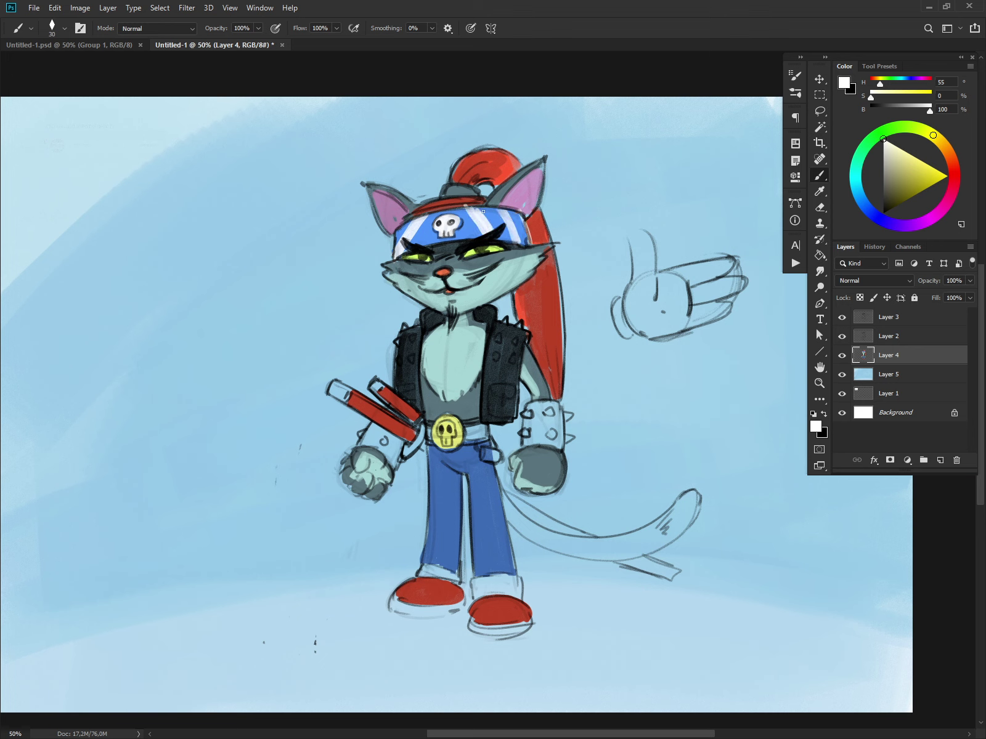
left_click(478, 246, "alt")
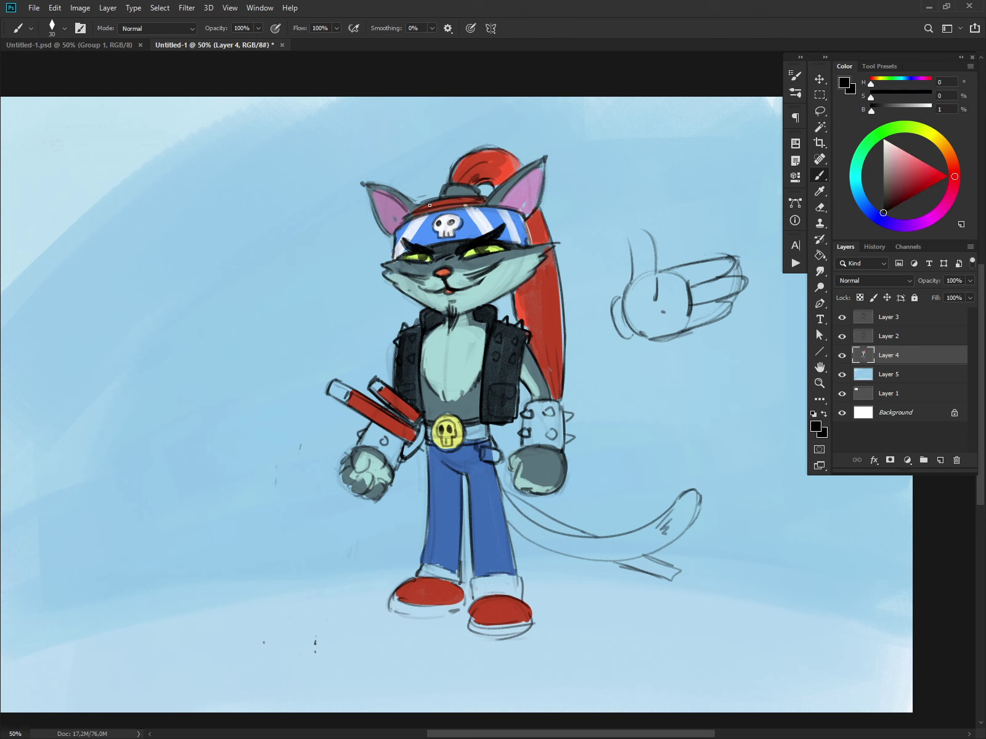
mouse_move(415, 216)
left_mouse_down()
mouse_move(481, 206)
mouse_move(419, 213)
left_mouse_up()
Add a new layer above Layer 3 and sample black for a 15 px brush
left_click(883, 139)
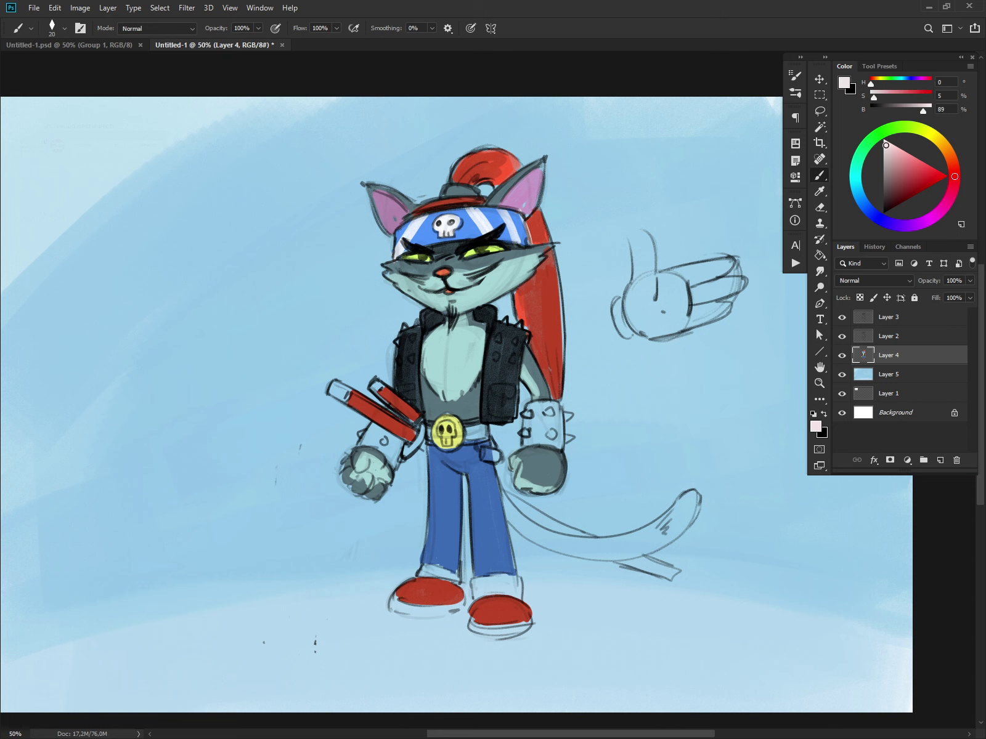
key("[")
left_click(901, 322)
left_click(941, 460)
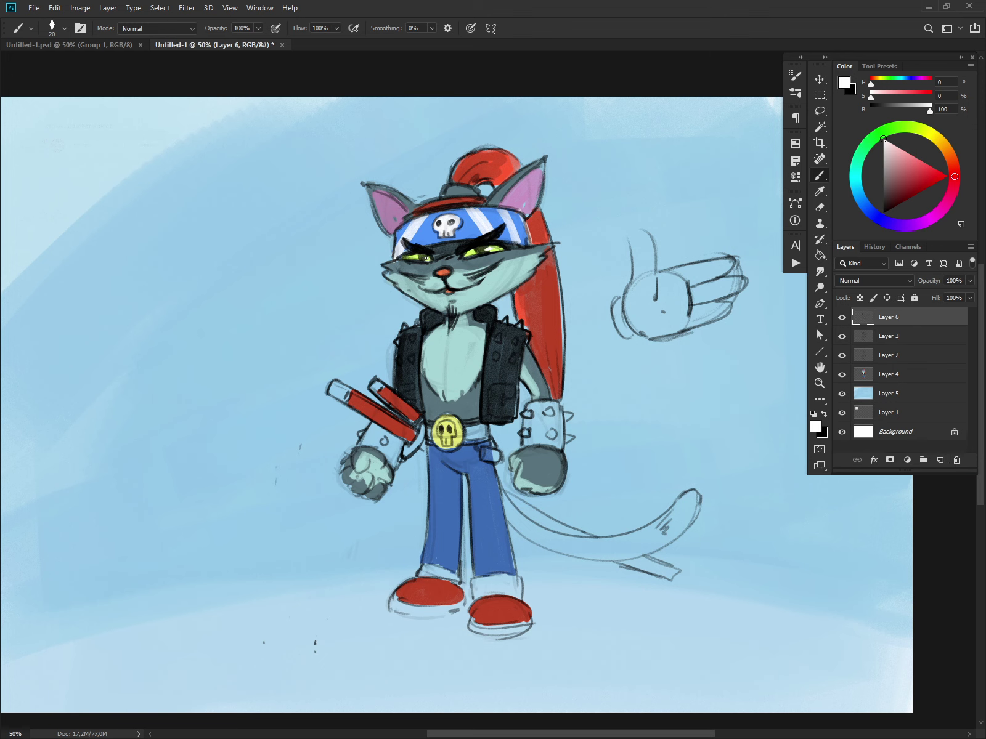
left_click(422, 250, "alt")
key("bracketleft")
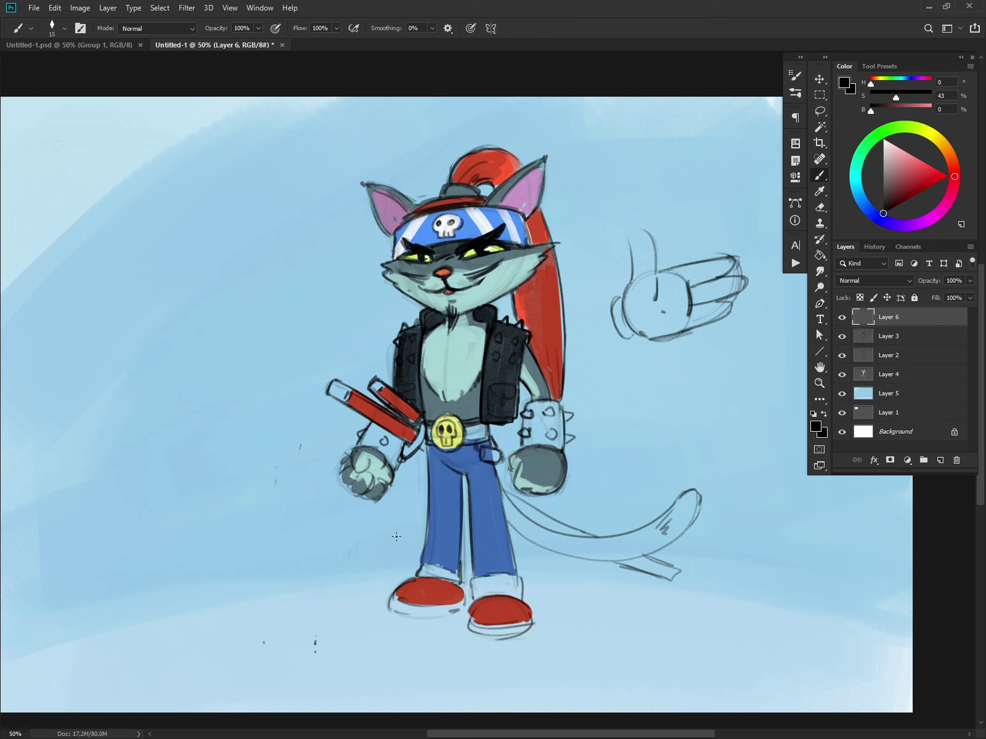
Return to Layer 4 and paint the jacket spikes, the sword guard and the ends of both sword handles white
left_click_drag(885, 159, 879, 67)
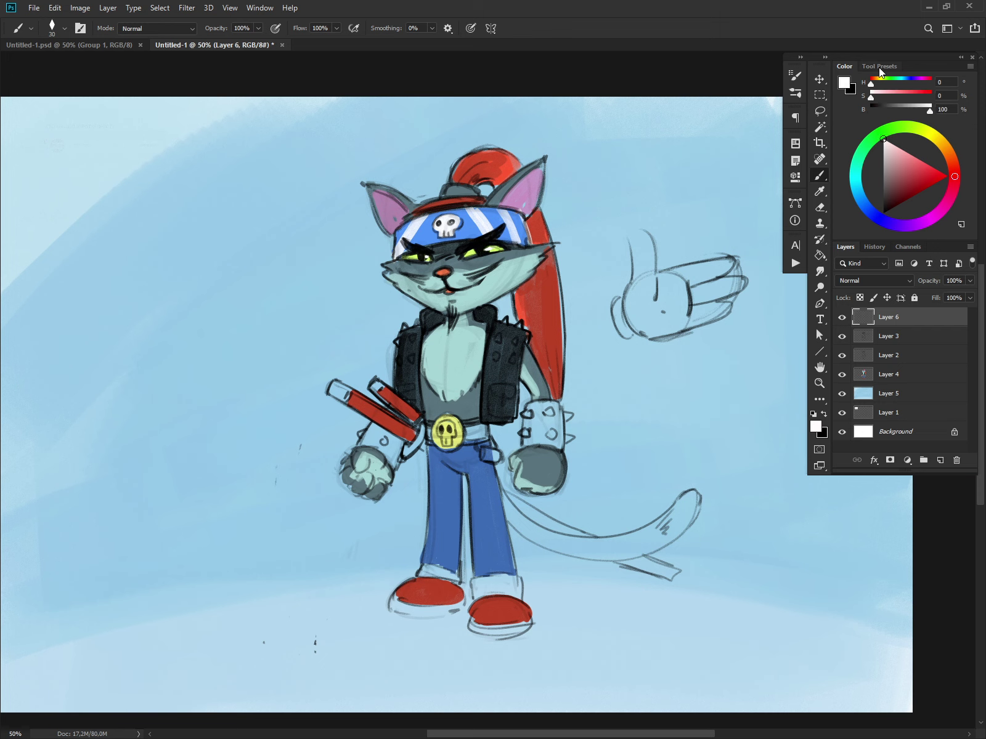
left_click(889, 377)
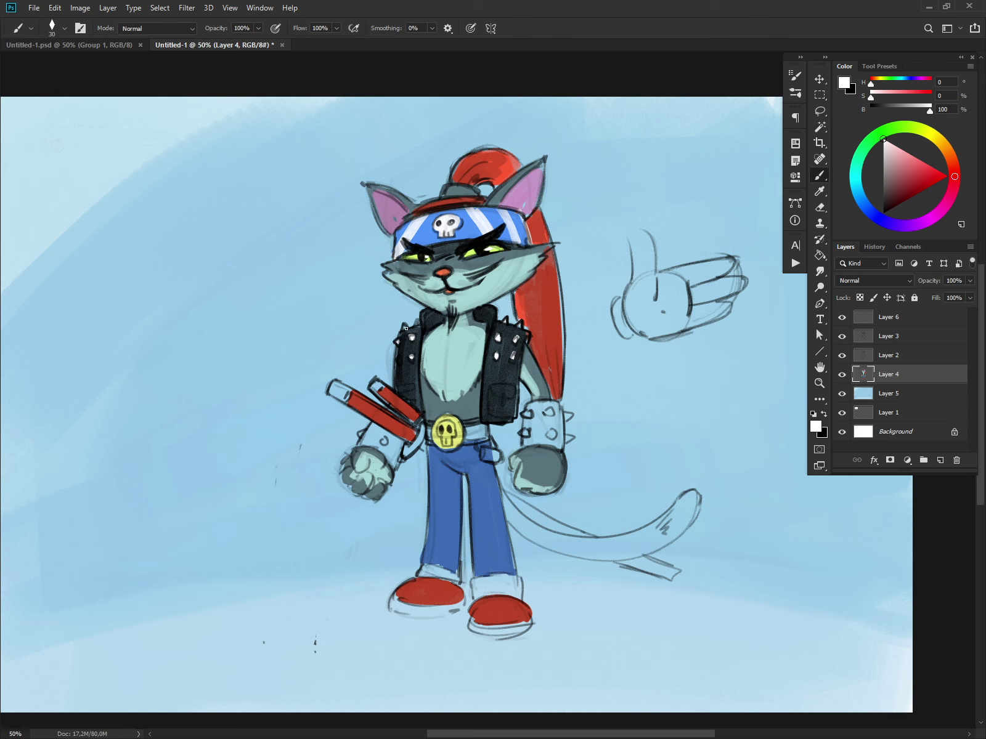
key("]")
mouse_move(415, 447)
left_mouse_down()
mouse_move(408, 453)
mouse_move(422, 432)
left_mouse_up()
mouse_move(333, 387)
left_mouse_down()
mouse_move(339, 396)
mouse_move(381, 390)
left_mouse_up()
Fill the tail with the fur grey (H 196, S 29, B 51) and its tip with the pale chest colour (H 181, S 22, B 84)
left_click(541, 397, "alt")
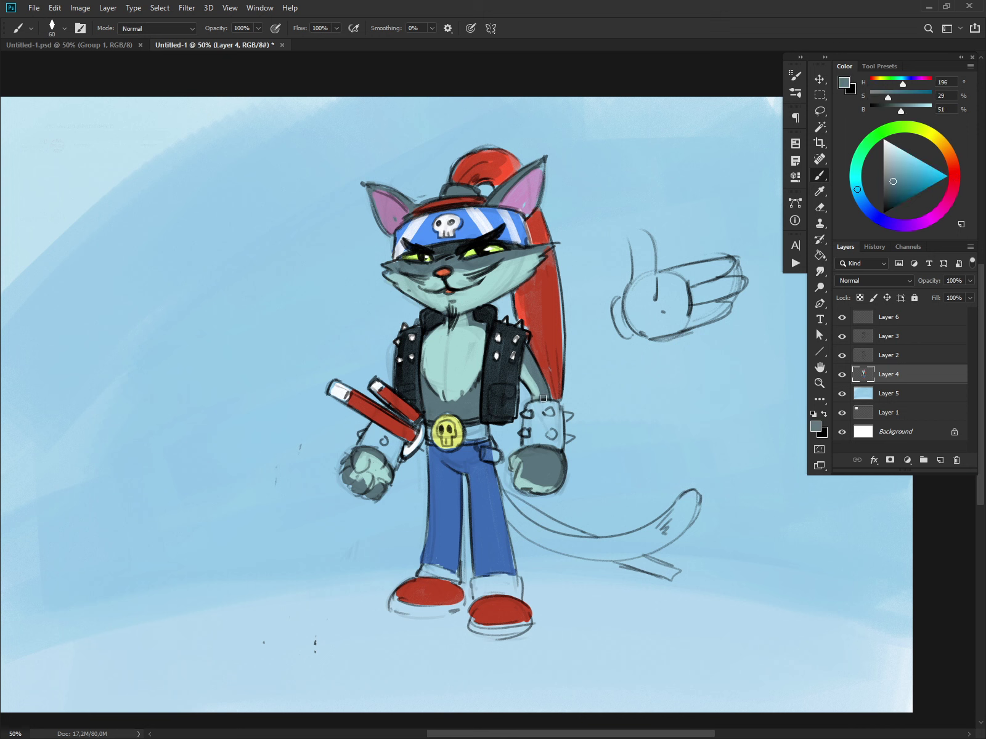
key("]")
mouse_move(509, 509)
left_mouse_down()
mouse_move(580, 555)
mouse_move(595, 547)
mouse_move(579, 542)
mouse_move(580, 553)
mouse_move(641, 554)
mouse_move(654, 529)
mouse_move(634, 550)
mouse_move(683, 527)
left_mouse_up()
key("bracketright")
mouse_move(628, 550)
left_mouse_down()
mouse_move(668, 540)
mouse_move(697, 499)
left_mouse_up()
key("bracketleft")
left_click(463, 366, "alt")
key("bracketleft")
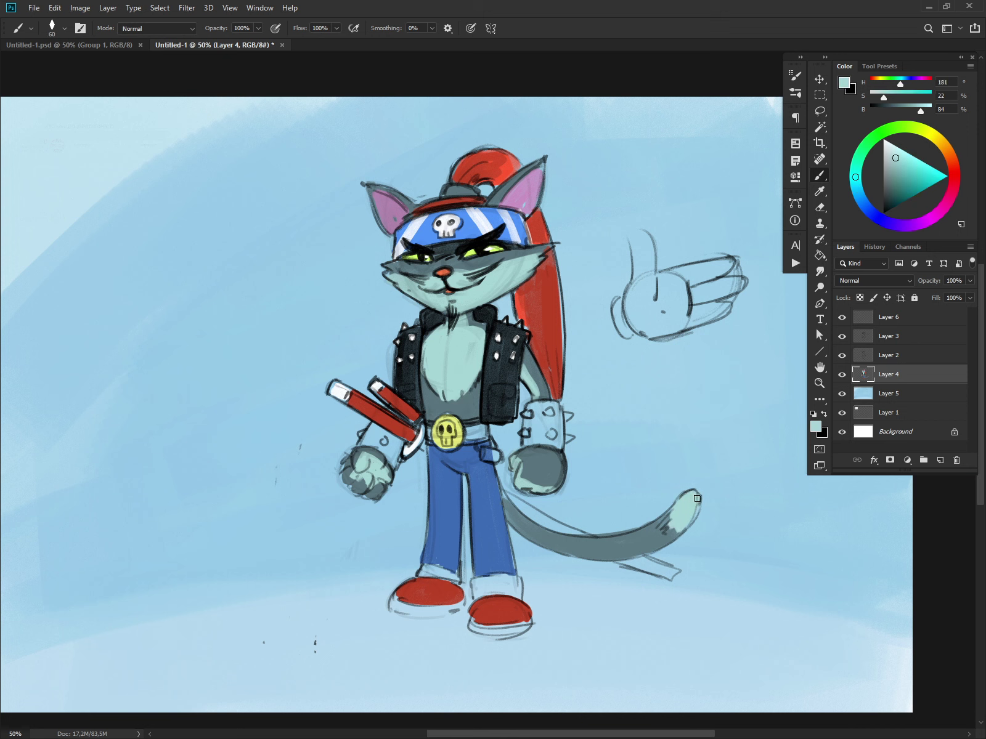
Fill the belt around the skull buckle with dark blue-grey (H 200, S 37, B 22) using a 40 px brush
key("bracketleft")
left_click(426, 452, "alt")
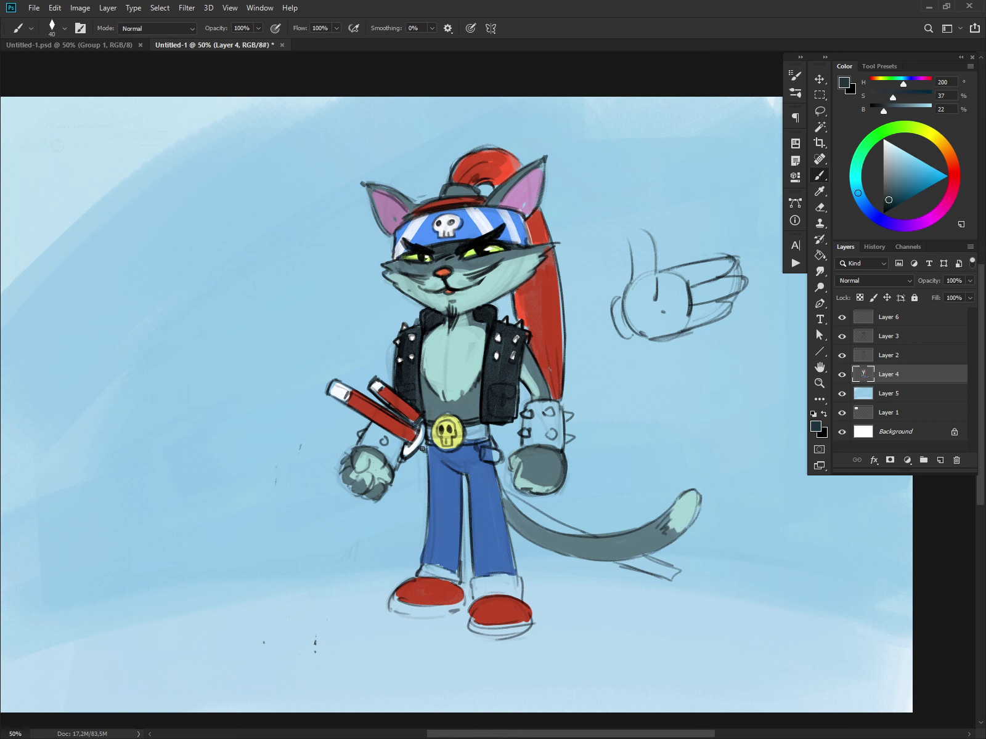
mouse_move(468, 430)
left_mouse_down()
mouse_move(480, 431)
mouse_move(474, 439)
mouse_move(482, 425)
left_mouse_up()
Paint both trouser cuffs light cyan (H 192, S 45, B 100) with a 50 px brush
key("bracketleft")
left_click(494, 575, "alt")
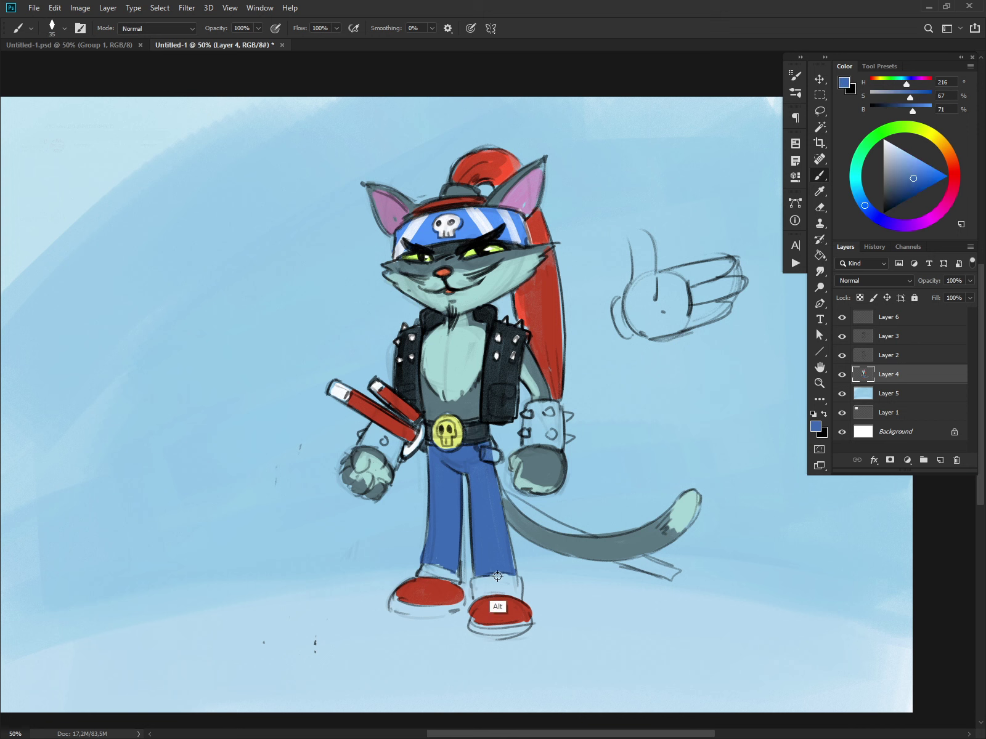
left_click(899, 153)
left_click_drag(899, 152, 899, 155)
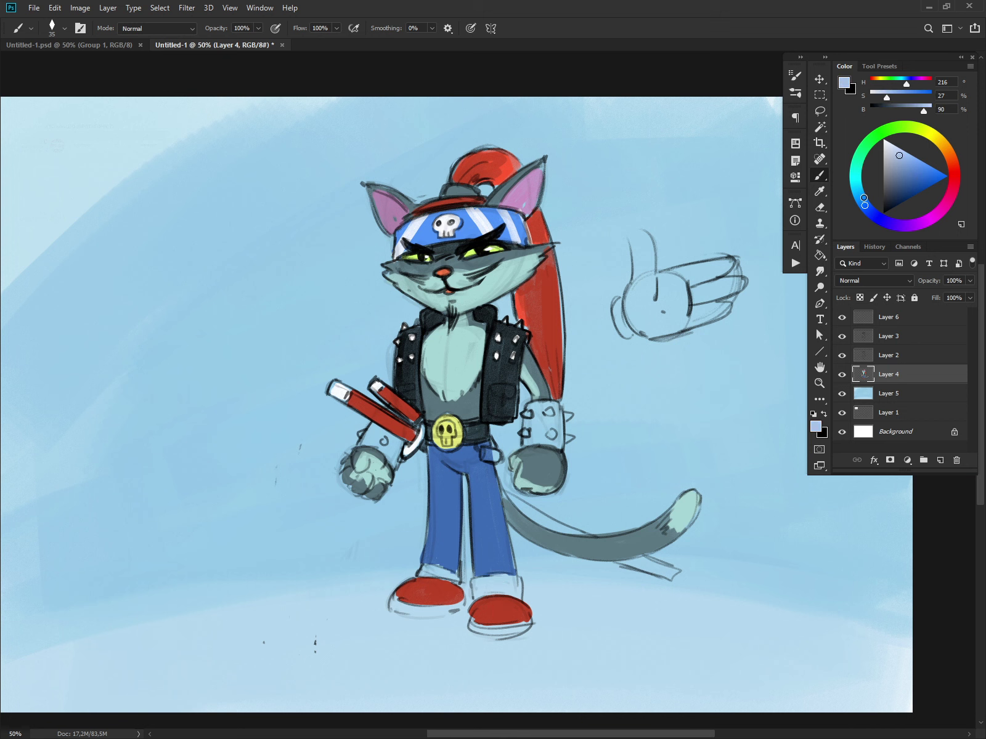
left_click(856, 186)
key("bracketright")
key("bracketright")
mouse_move(517, 581)
left_mouse_down()
mouse_move(493, 584)
mouse_move(509, 580)
left_mouse_up()
left_click(912, 155)
key("bracketright")
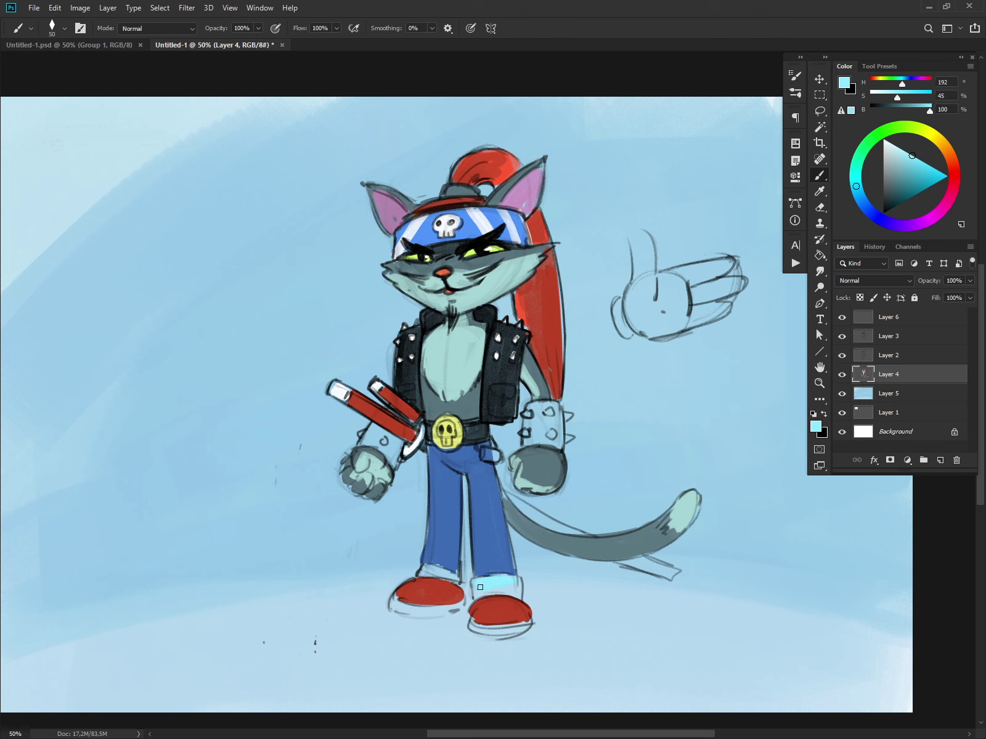
mouse_move(431, 577)
left_mouse_down()
mouse_move(456, 574)
mouse_move(448, 582)
left_mouse_up()
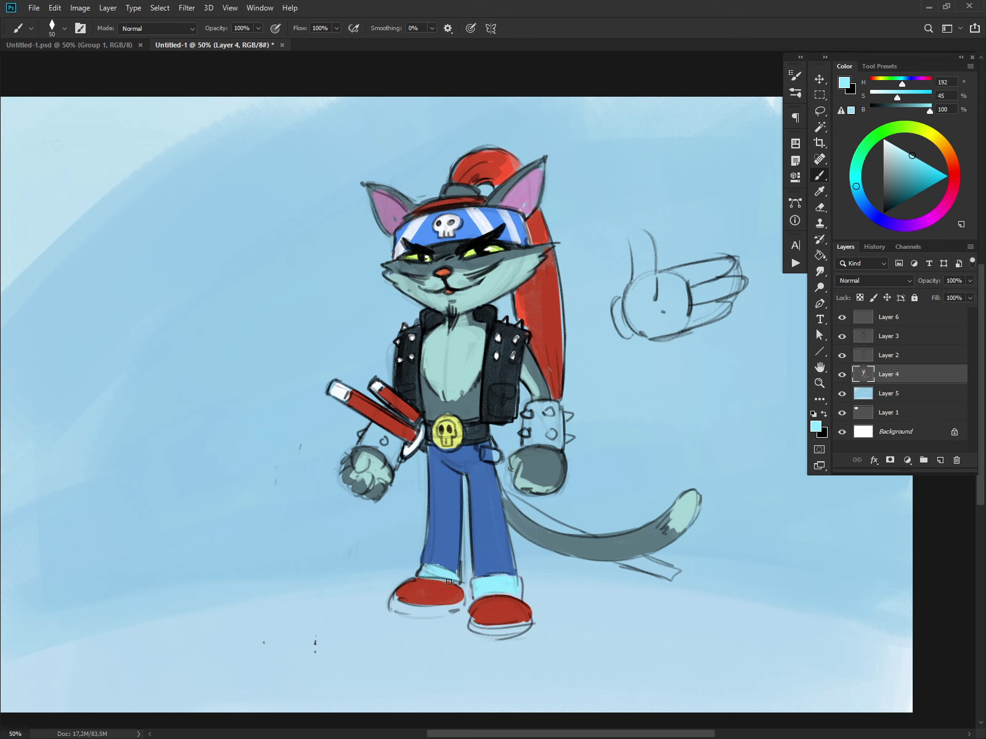
Brush light cyan worn patches onto both trouser knees at 35 px and trim them with the trousers' blue
mouse_move(493, 513)
left_mouse_down()
mouse_move(472, 535)
mouse_move(449, 529)
mouse_move(435, 505)
mouse_move(458, 509)
mouse_move(454, 524)
mouse_move(433, 512)
mouse_move(444, 522)
mouse_move(443, 554)
mouse_move(445, 544)
mouse_move(435, 546)
mouse_move(432, 576)
mouse_move(457, 491)
mouse_move(431, 506)
mouse_move(448, 523)
mouse_move(424, 540)
mouse_move(495, 511)
left_mouse_up()
key("ctrl+z")
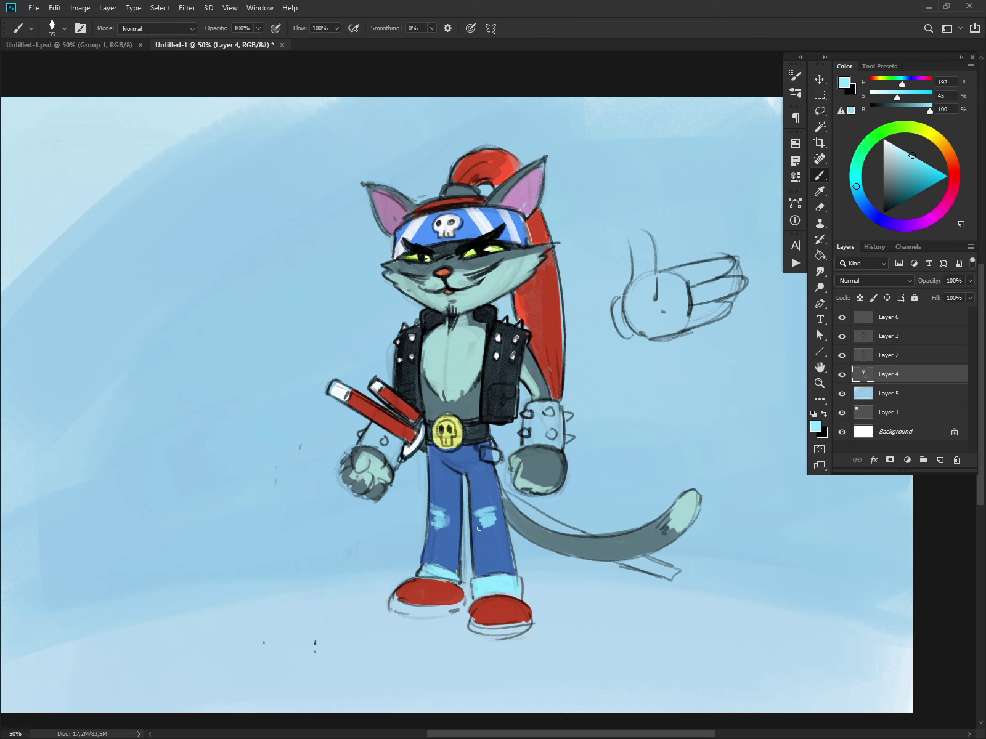
left_click(468, 494, "alt")
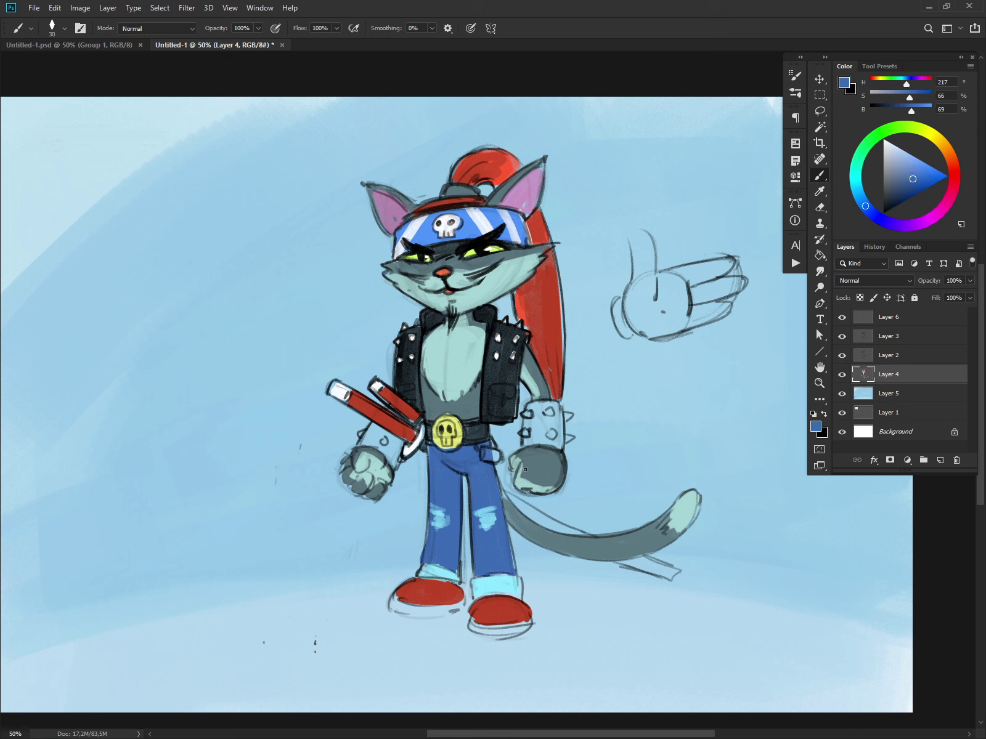
Fill both wristbands with the jacket's dark tone (H 201, S 37, B 18) at 50 px and paint their spikes white at 35 px
left_click(503, 500, "alt")
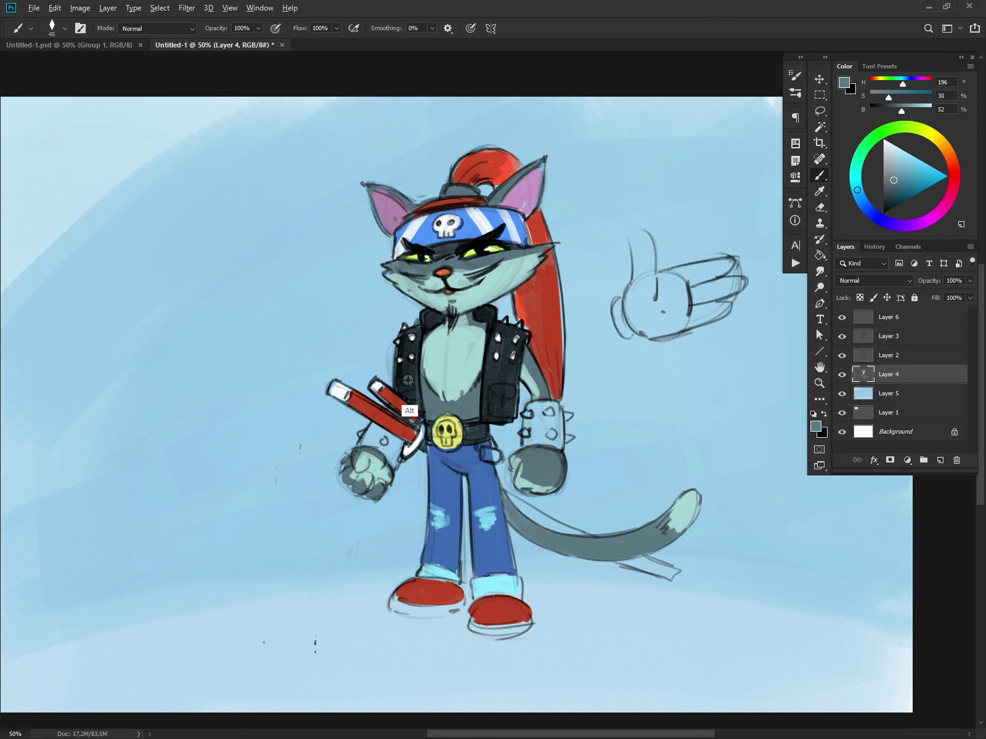
left_click(408, 412, "alt")
key("bracketright")
mouse_move(530, 402)
left_mouse_down()
mouse_move(526, 435)
mouse_move(531, 441)
mouse_move(548, 417)
mouse_move(536, 406)
mouse_move(545, 405)
mouse_move(554, 447)
left_mouse_up()
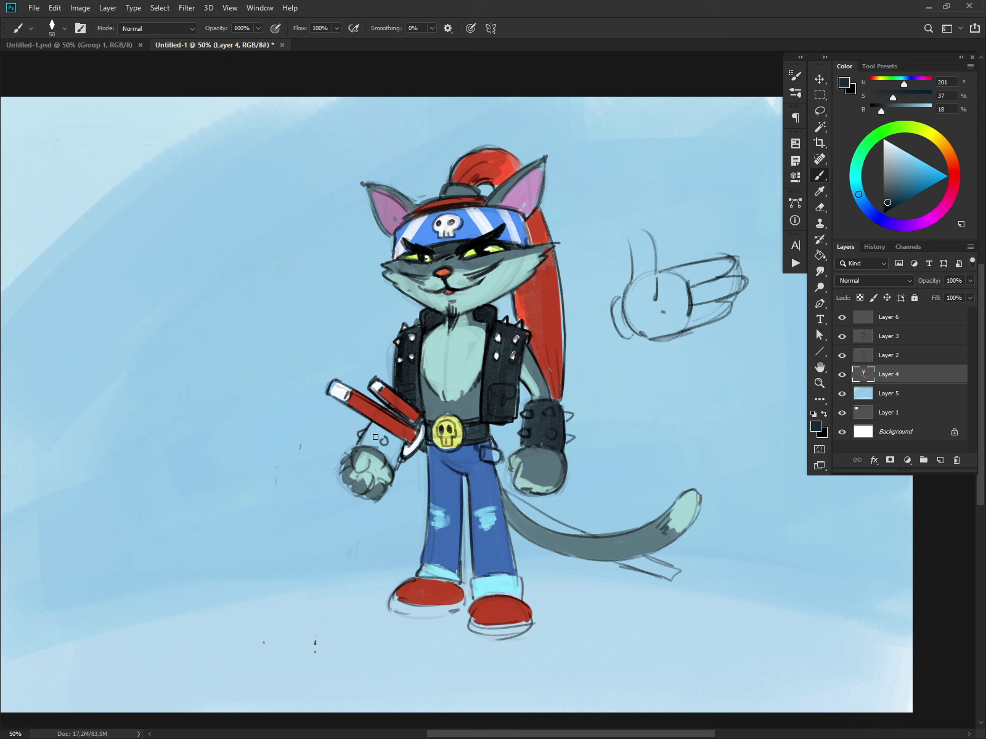
mouse_move(375, 437)
left_mouse_down()
mouse_move(364, 443)
mouse_move(379, 453)
mouse_move(394, 435)
mouse_move(391, 461)
left_mouse_up()
left_click(497, 356, "alt")
key("[")
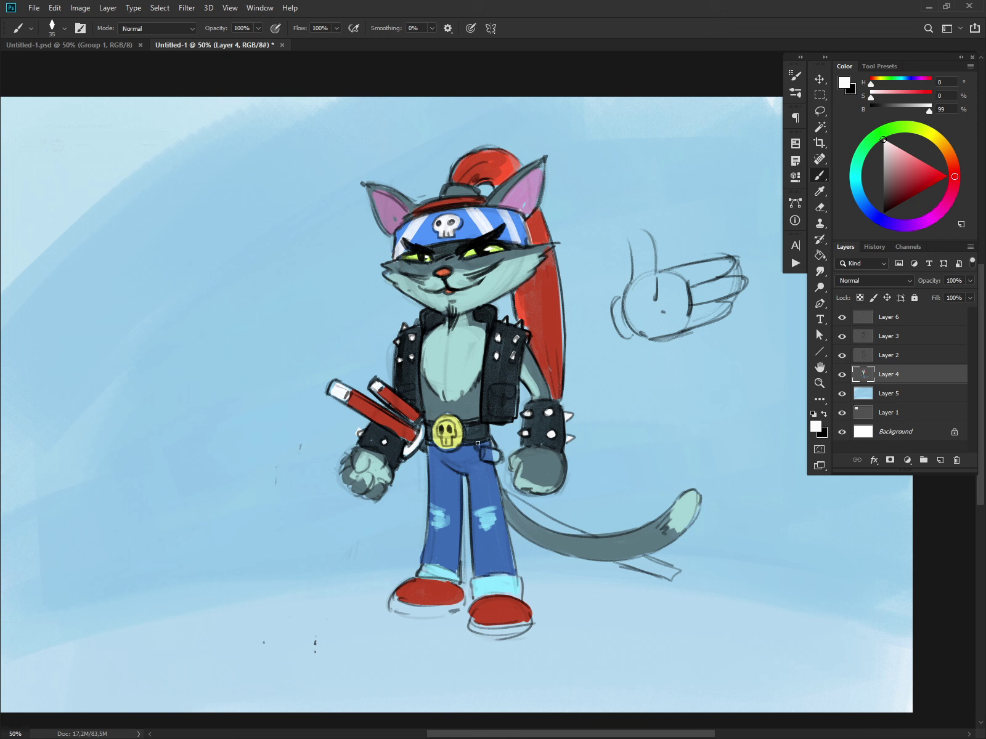
Define the jacket's flap pocket with sampled grey and dark tones and add a small red tab (H 10, S 63, B 71) at 25 px
left_click(490, 355, "alt")
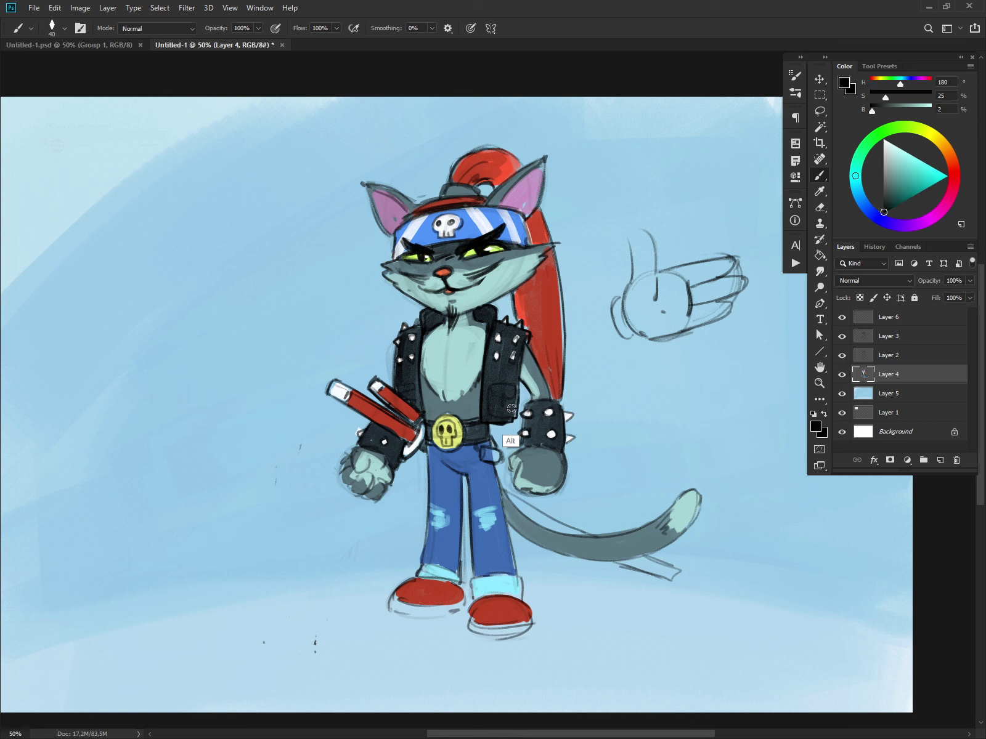
left_click(539, 381, "alt")
mouse_move(490, 387)
left_mouse_down()
mouse_move(501, 410)
mouse_move(506, 394)
mouse_move(515, 414)
left_mouse_up()
left_click(493, 388, "alt")
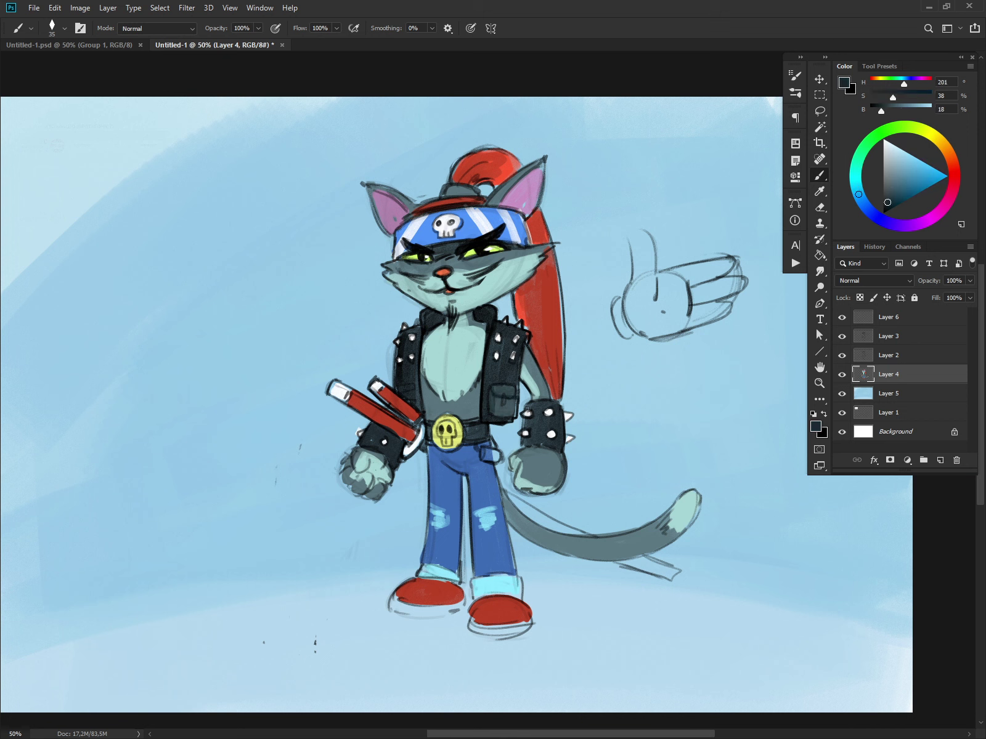
left_click(535, 316, "alt")
key("bracketleft")
key("bracketleft")
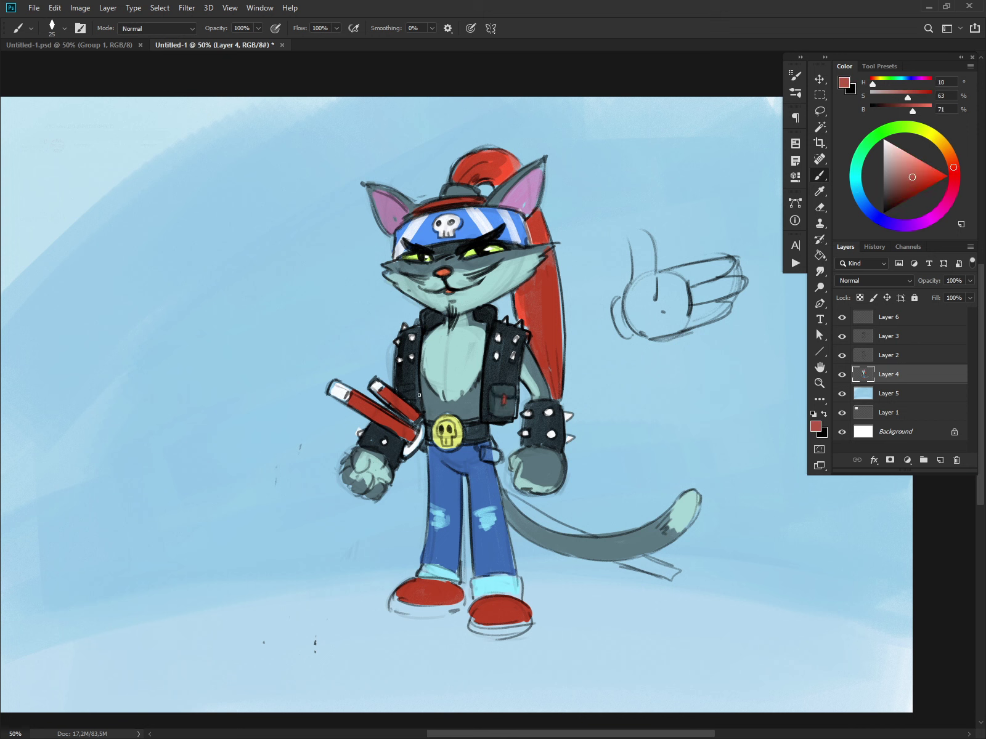
Paint red trim (H 11, S 73, B 72) along the jacket's collar and both front edges with a 25 px brush
key("ctrl+minus")
key("ctrl+plus")
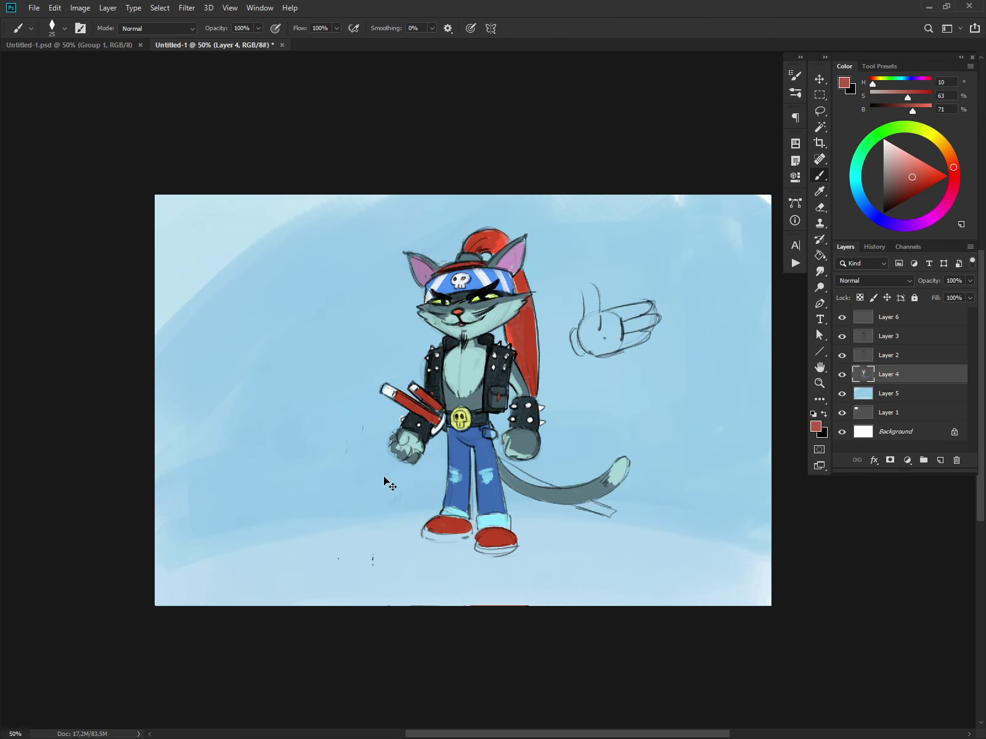
left_click(489, 314, "alt")
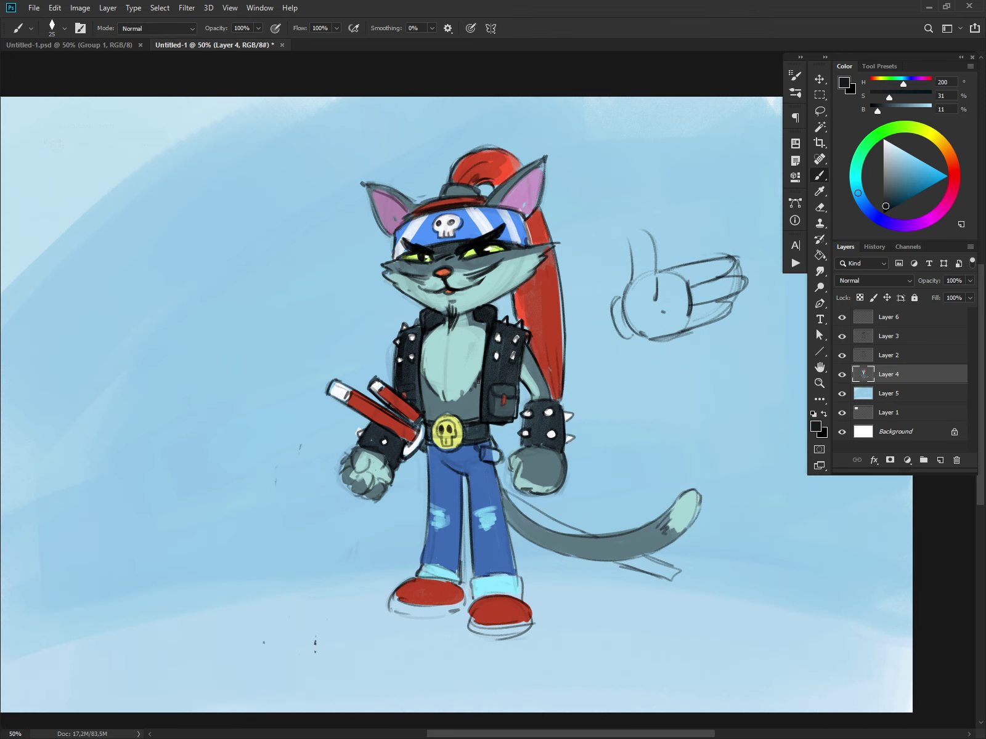
left_click(535, 291, "alt")
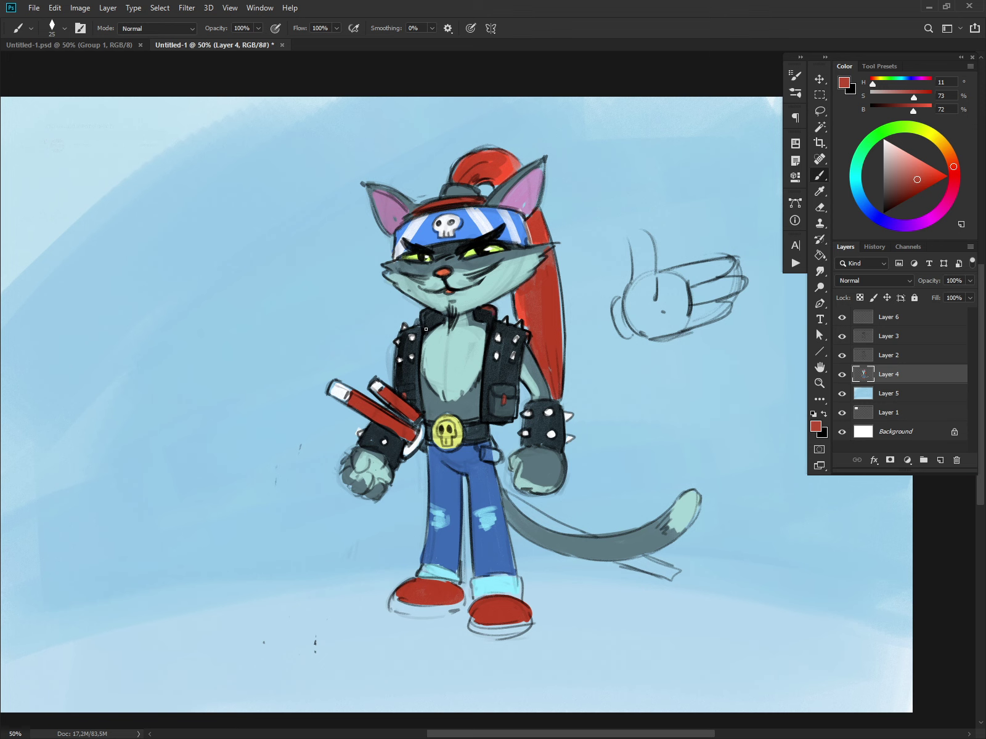
left_click_drag(418, 411, 421, 347)
left_click_drag(486, 344, 482, 420)
left_click_drag(490, 343, 485, 414)
Tidy the trouser hem above the cuff with the trousers' blue and fill the belt pouch with dark blue-grey (H 199, S 36, B 31)
left_click(492, 559, "alt")
left_click_drag(483, 576, 515, 572)
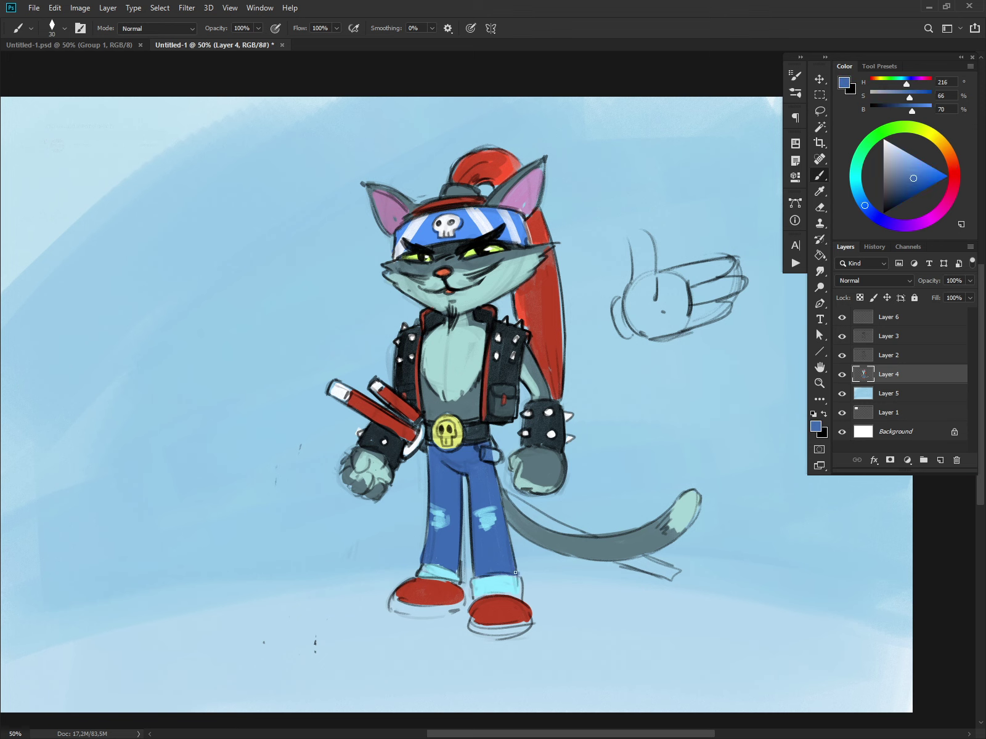
left_click(533, 469, "alt")
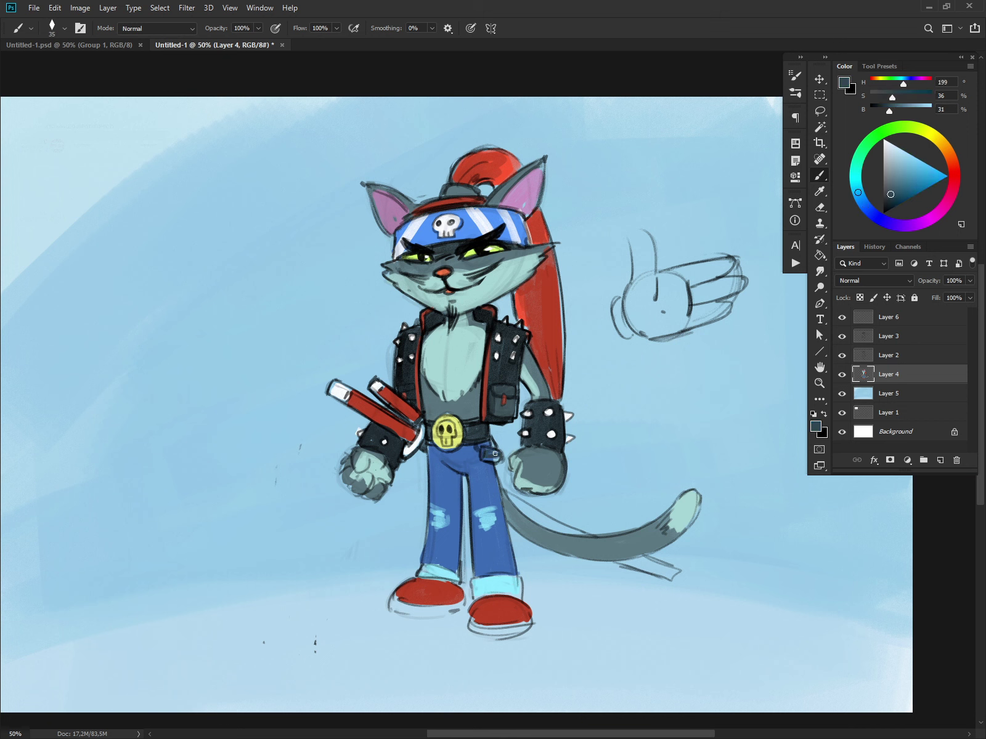
Refine the fist below the sword handles with sampled pale and grey fur tones using a 40 px brush
left_click(373, 471, "alt")
key("bracketright")
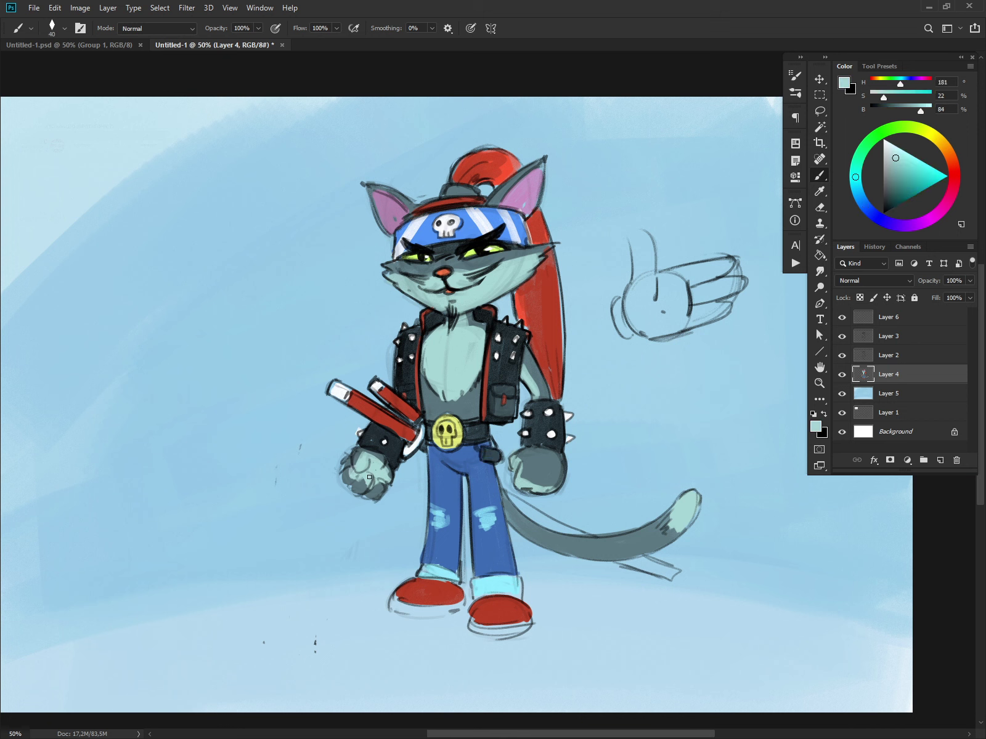
left_click(356, 457, "alt")
mouse_move(354, 456)
left_mouse_down()
mouse_move(344, 484)
mouse_move(374, 496)
left_mouse_up()
Brush grey fur (H 195, S 30, B 53) along the side of the chest beside the jacket's red trim
left_click(454, 382, "alt")
left_click(426, 394, "alt")
left_click_drag(426, 333, 424, 375)
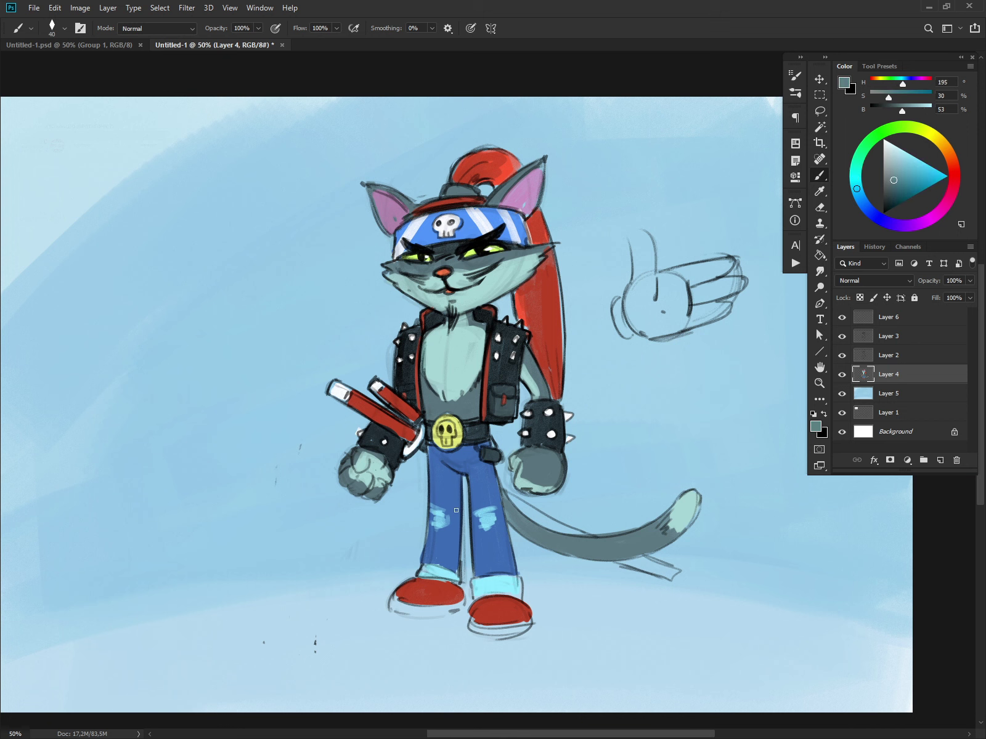
Paint the scabbard behind the tail dark blue-grey from the belt to its tip, reducing the brush from 45 to 35 px
left_click(532, 467, "alt")
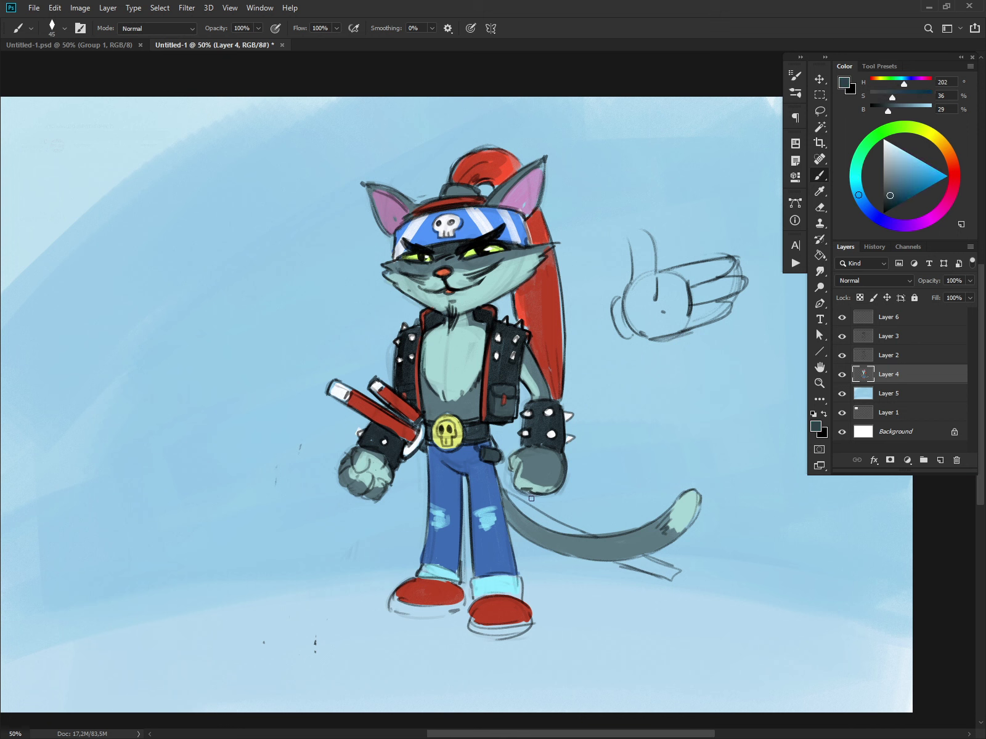
mouse_move(537, 521)
left_mouse_down()
mouse_move(610, 542)
mouse_move(668, 576)
left_mouse_up()
key("bracketleft")
left_click(623, 567, "alt")
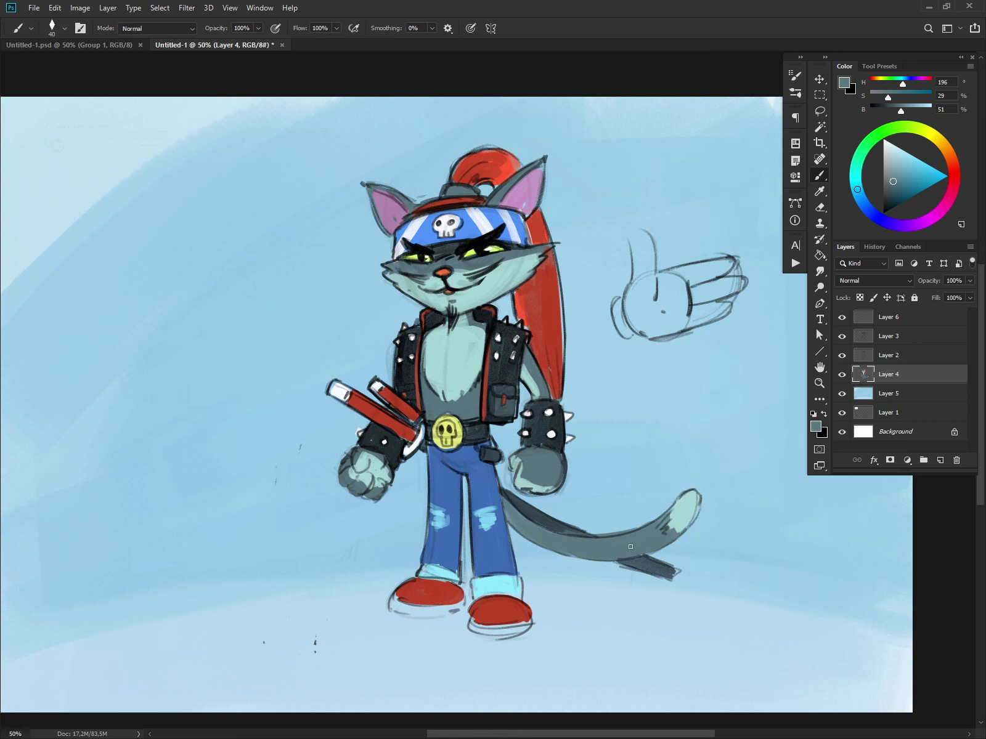
left_click(515, 501, "alt")
key("bracketleft")
mouse_move(500, 463)
left_mouse_down()
mouse_move(497, 478)
mouse_move(503, 464)
mouse_move(507, 480)
mouse_move(496, 484)
mouse_move(509, 465)
mouse_move(501, 488)
mouse_move(514, 489)
left_mouse_up()
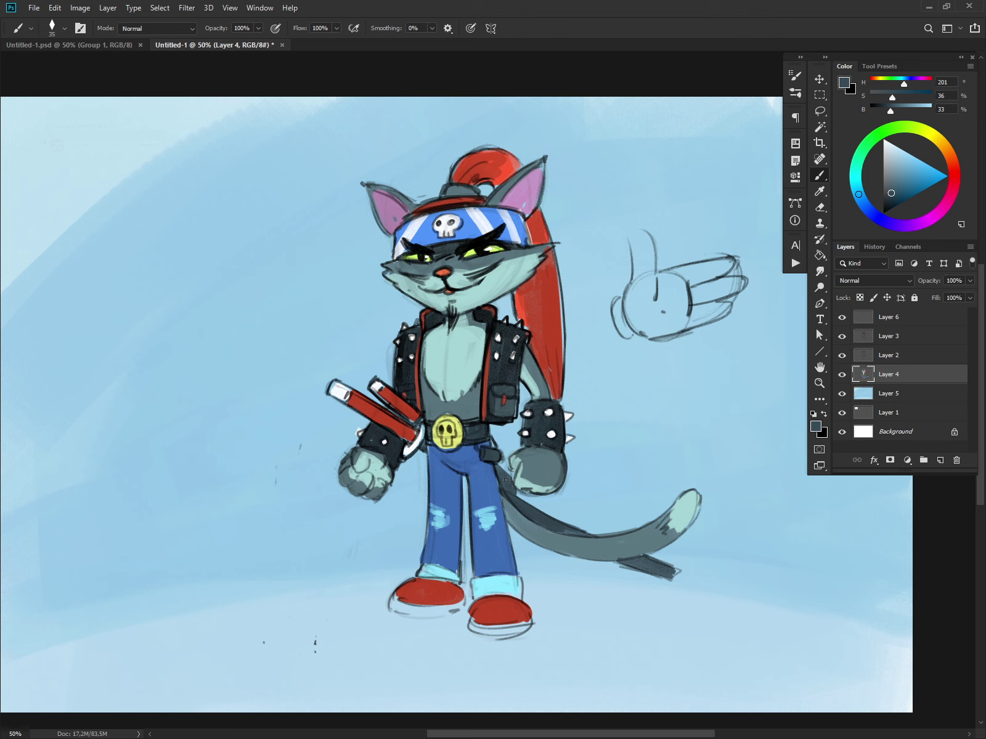
Darken the goatee below the chin with near-black (H 193, S 28, B 13) using a 25 px brush
left_click(489, 481, "alt")
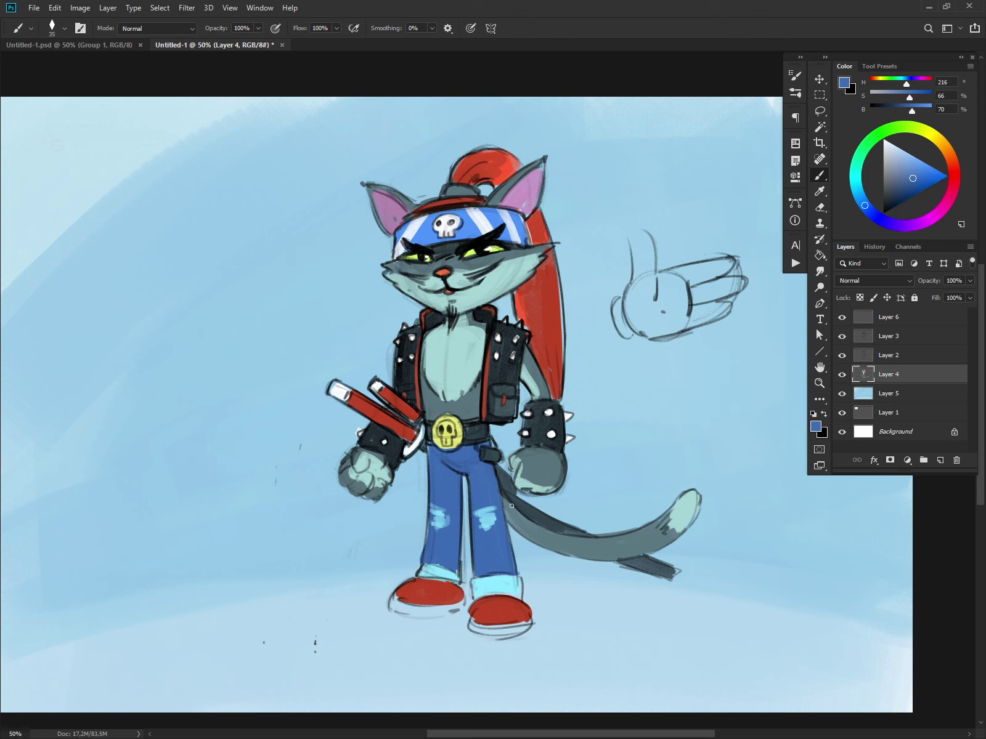
left_click(493, 324, "alt")
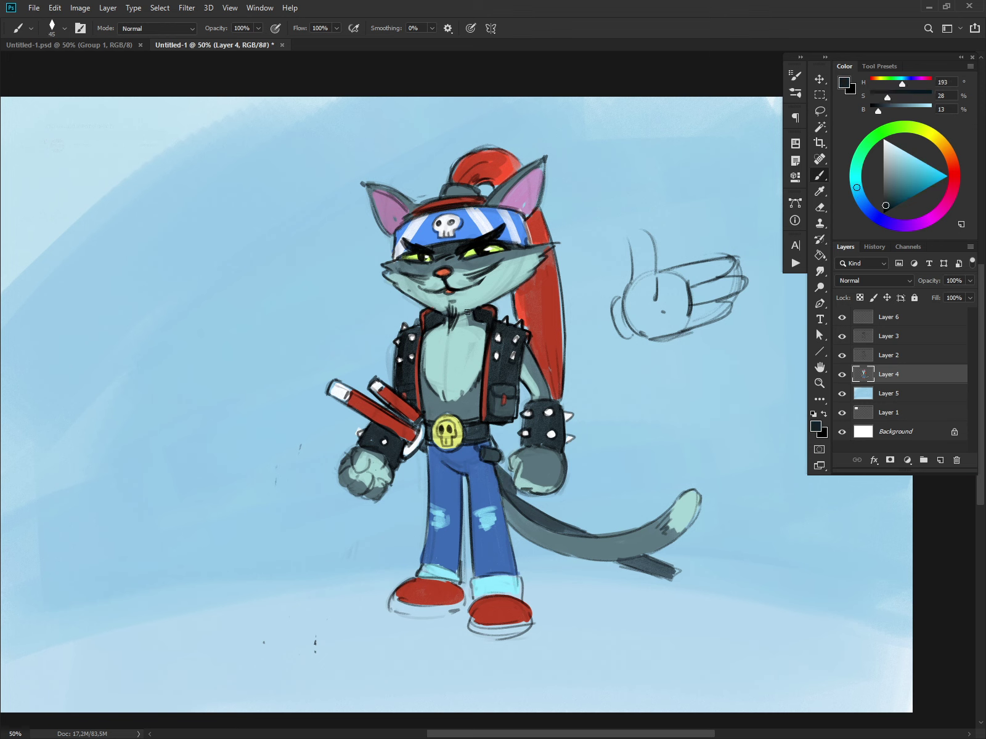
key("bracketleft")
left_click_drag(453, 305, 461, 325)
On Layer 6, draw short fur strokes along the lower edge of the pale chest patch in near-black (H 195, S 33, B 5)
left_click(475, 294, "alt")
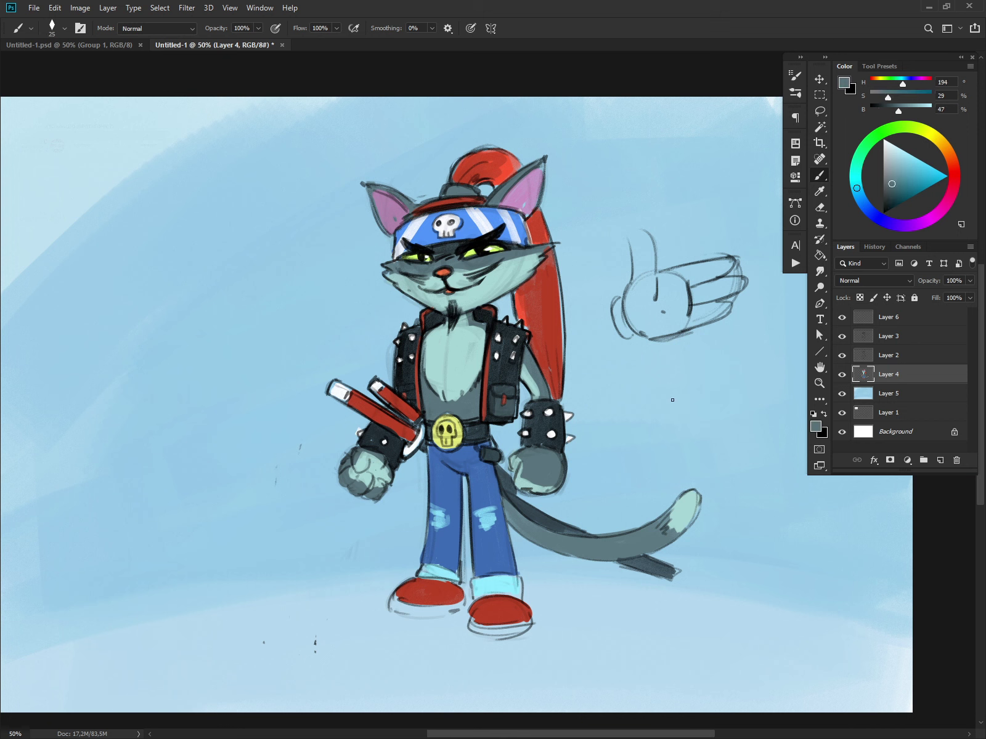
left_click(898, 318)
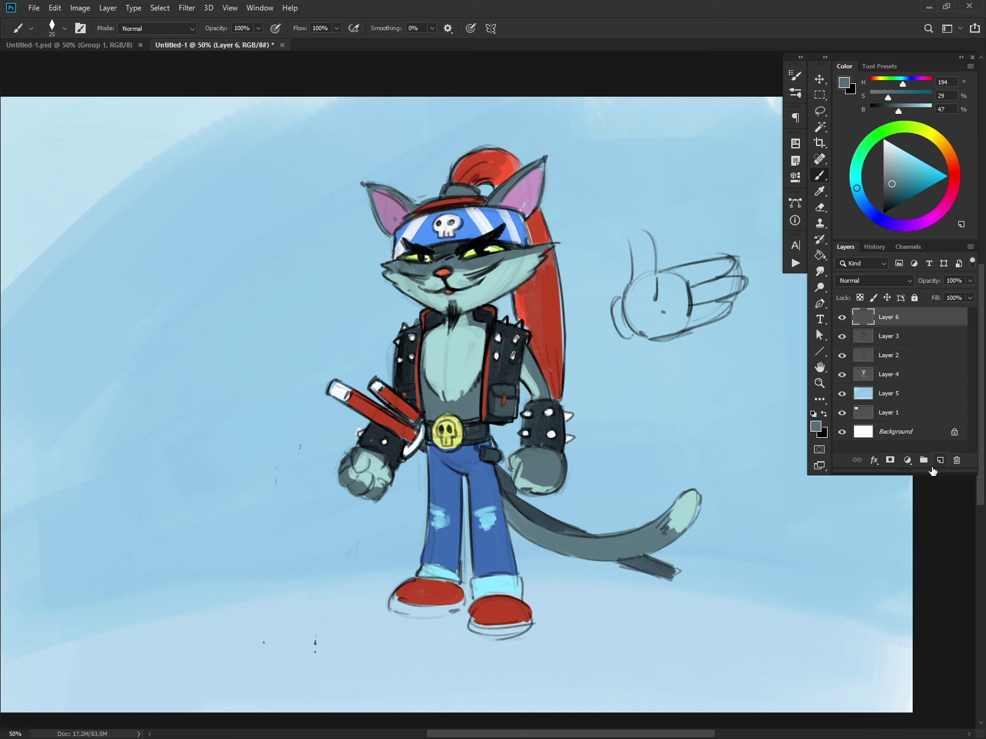
left_click(488, 358, "alt")
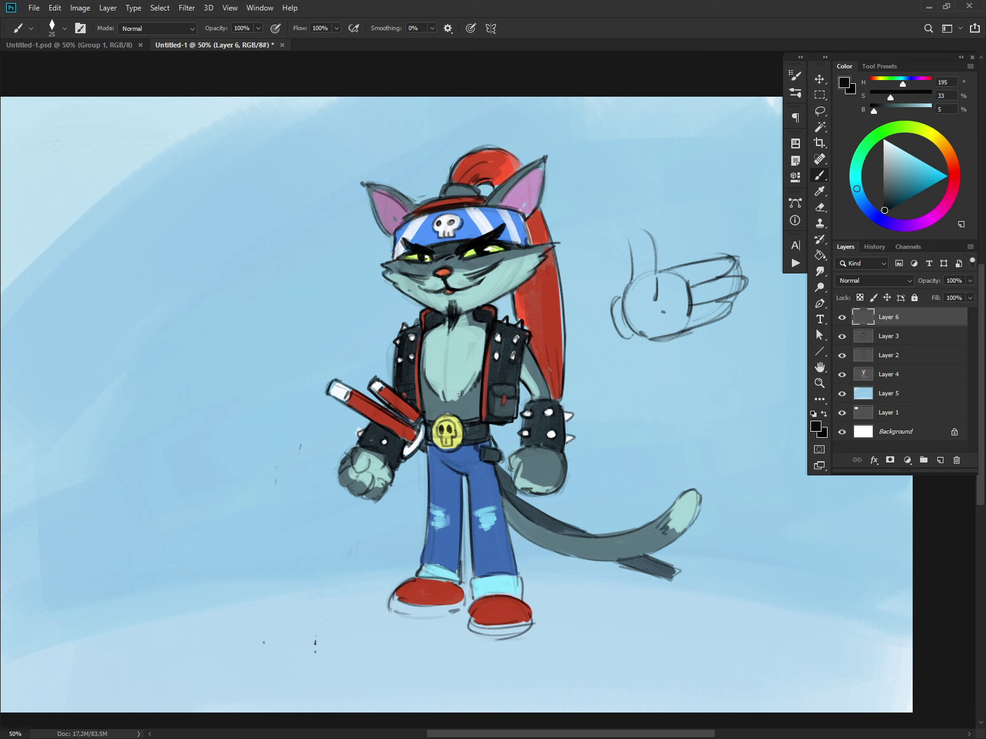
left_click_drag(456, 395, 453, 403)
mouse_move(473, 383)
left_mouse_down()
mouse_move(464, 395)
mouse_move(476, 398)
mouse_move(480, 418)
left_mouse_up()
key("bracketright")
key("bracketright")
left_click(926, 133)
left_click(933, 164)
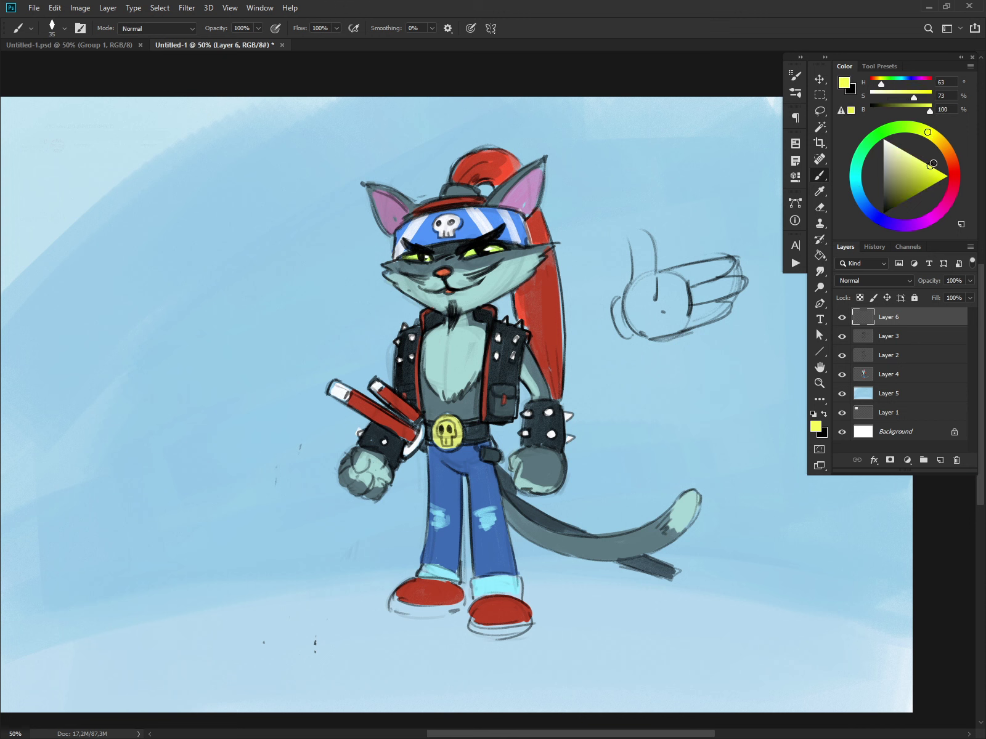
key("[")
left_click(888, 139)
left_click(886, 141)
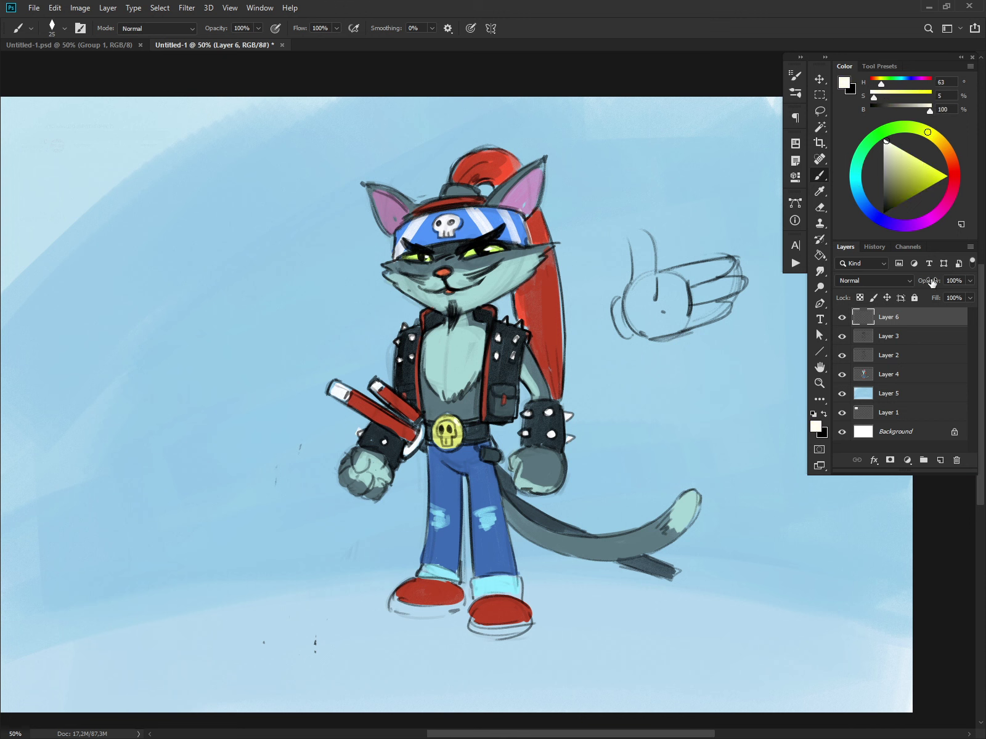
Paint the soles of both shoes pale blue-white (H 196, S 17, B 100) on Layer 3 with a 35 px brush
key("]")
left_click(882, 339)
key("]")
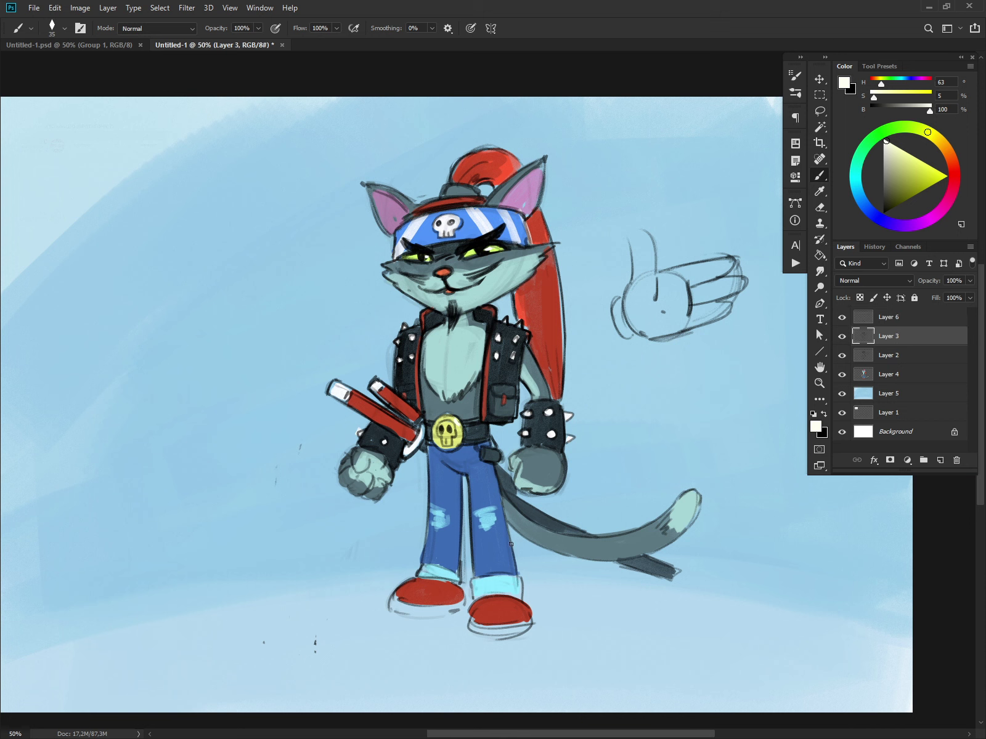
left_click(548, 534, "alt")
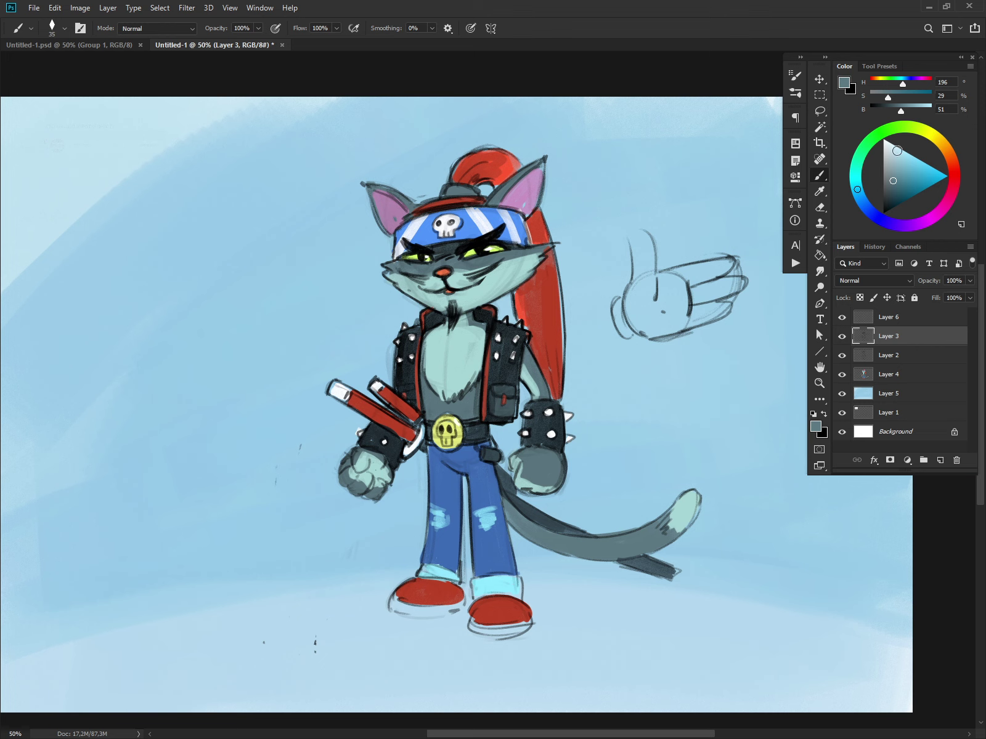
left_click(895, 146)
mouse_move(472, 628)
left_mouse_down()
mouse_move(525, 623)
mouse_move(481, 630)
left_mouse_up()
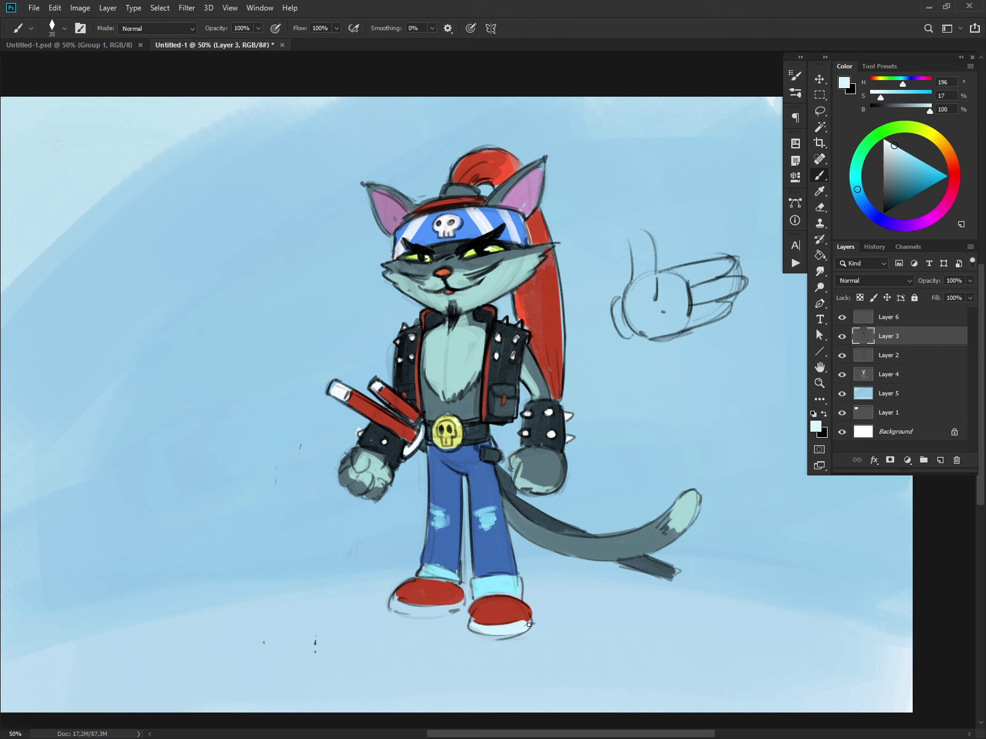
left_click_drag(392, 611, 460, 605)
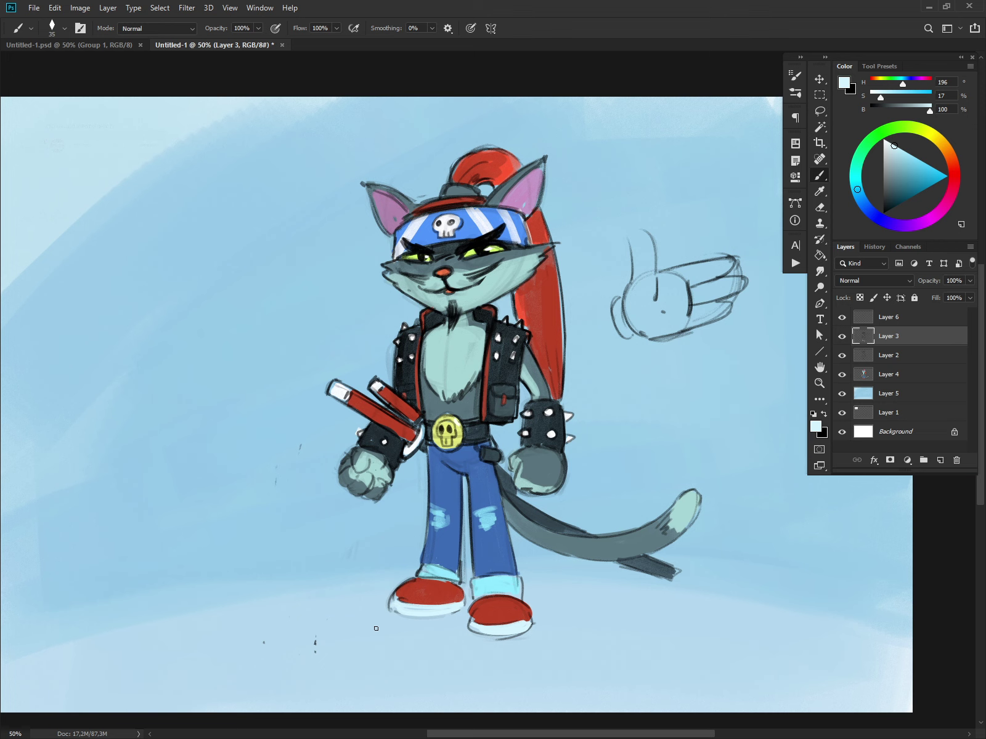
Shade the fist below the sword handles on Layer 4 with grey fur (H 195, S 29, B 43) using a 30 px brush
key("bracketleft")
left_click(358, 485, "alt")
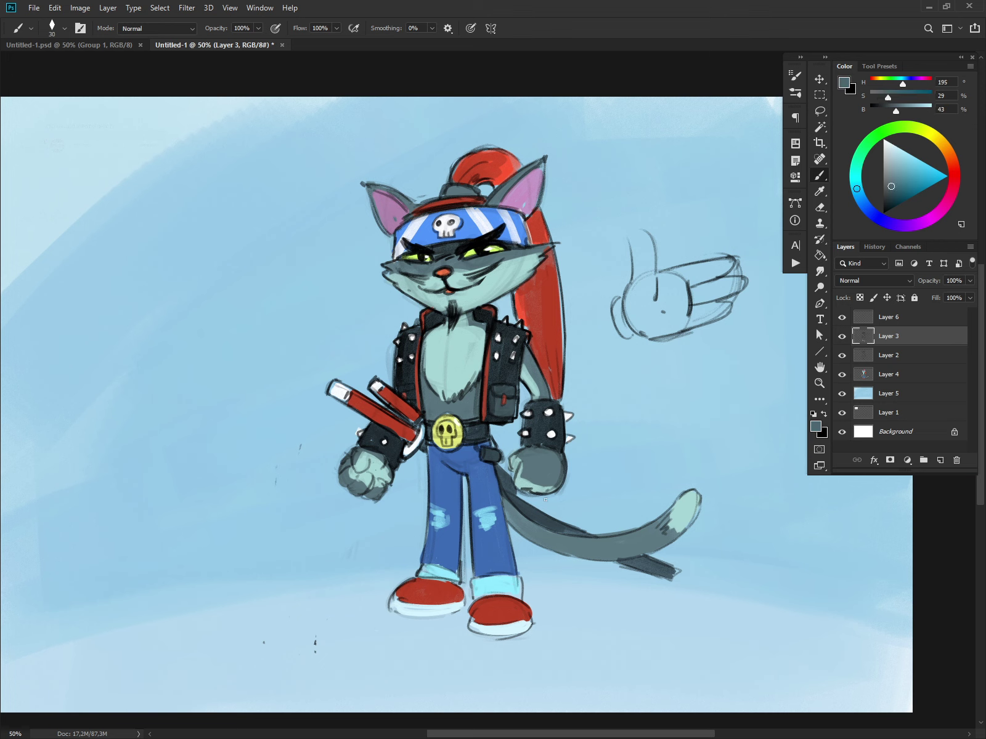
left_click(885, 374)
mouse_move(363, 452)
left_mouse_down()
mouse_move(351, 470)
mouse_move(375, 457)
mouse_move(349, 478)
mouse_move(361, 483)
left_mouse_up()
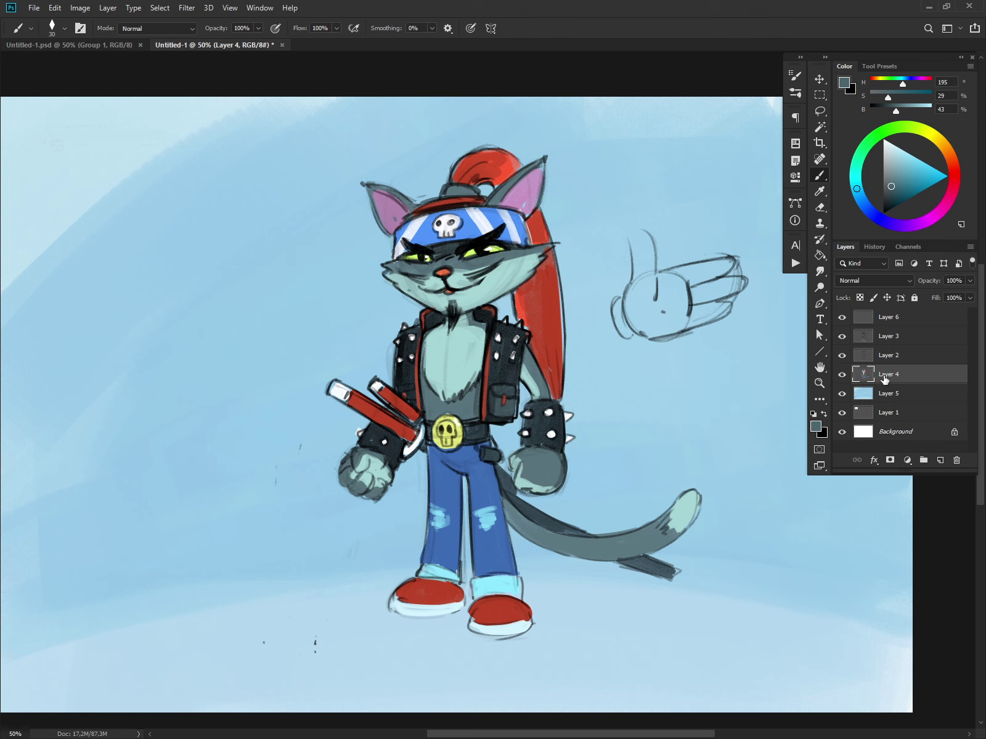
Define the upper and lower edges of the spiked wristband on the tail side with near-black (H 198, S 36, B 11) at 35 px
key("bracketright")
left_click(382, 421, "alt")
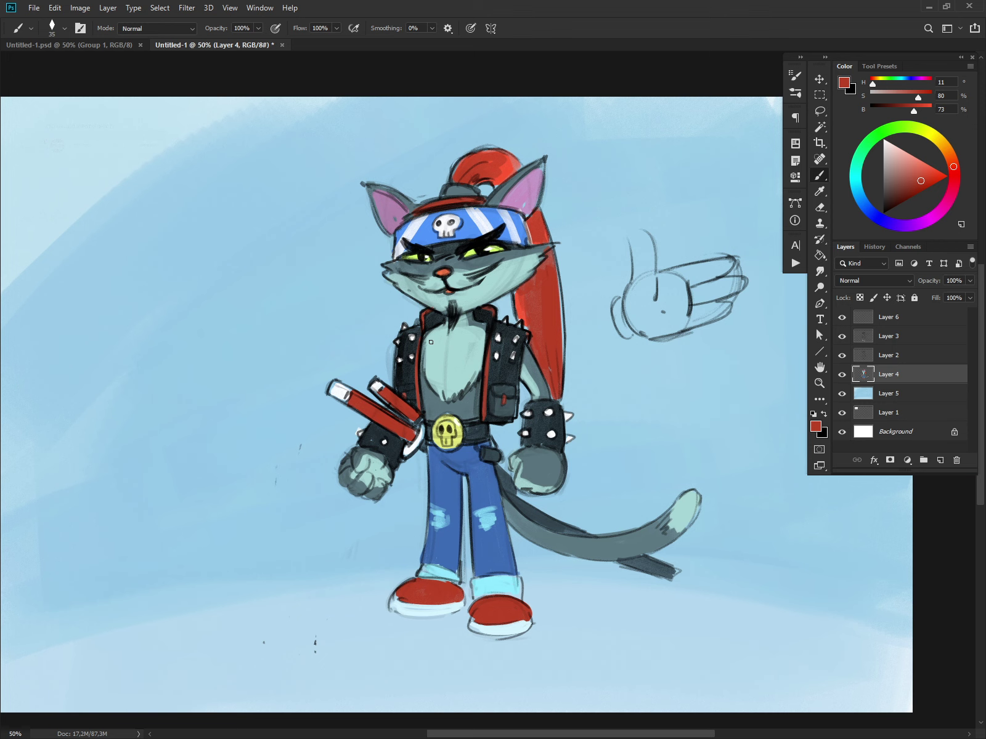
left_click(374, 472, "alt")
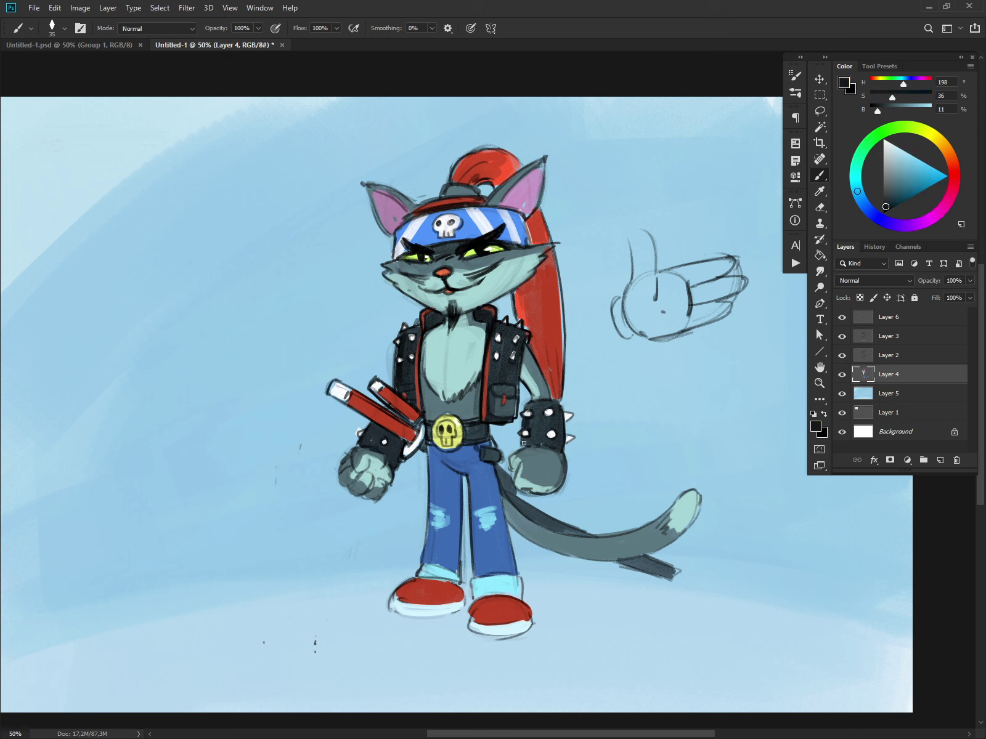
left_click_drag(524, 443, 560, 452)
left_click_drag(529, 404, 559, 404)
Try out a circle with a bowl-shaped jaw form below it in the empty area beside the character, then undo the strokes
key("bracketleft")
key("bracketright")
mouse_move(203, 289)
left_mouse_down()
mouse_move(176, 295)
mouse_move(161, 327)
left_mouse_up()
mouse_move(174, 409)
left_mouse_down()
mouse_move(176, 444)
mouse_move(201, 453)
left_mouse_up()
mouse_move(172, 409)
left_mouse_down()
mouse_move(231, 411)
mouse_move(227, 437)
mouse_move(236, 417)
mouse_move(201, 453)
left_mouse_up()
left_click_drag(161, 344, 169, 409)
mouse_move(178, 300)
left_mouse_down()
mouse_move(252, 315)
mouse_move(240, 391)
left_mouse_up()
key("ctrl+z")
key("ctrl+z")
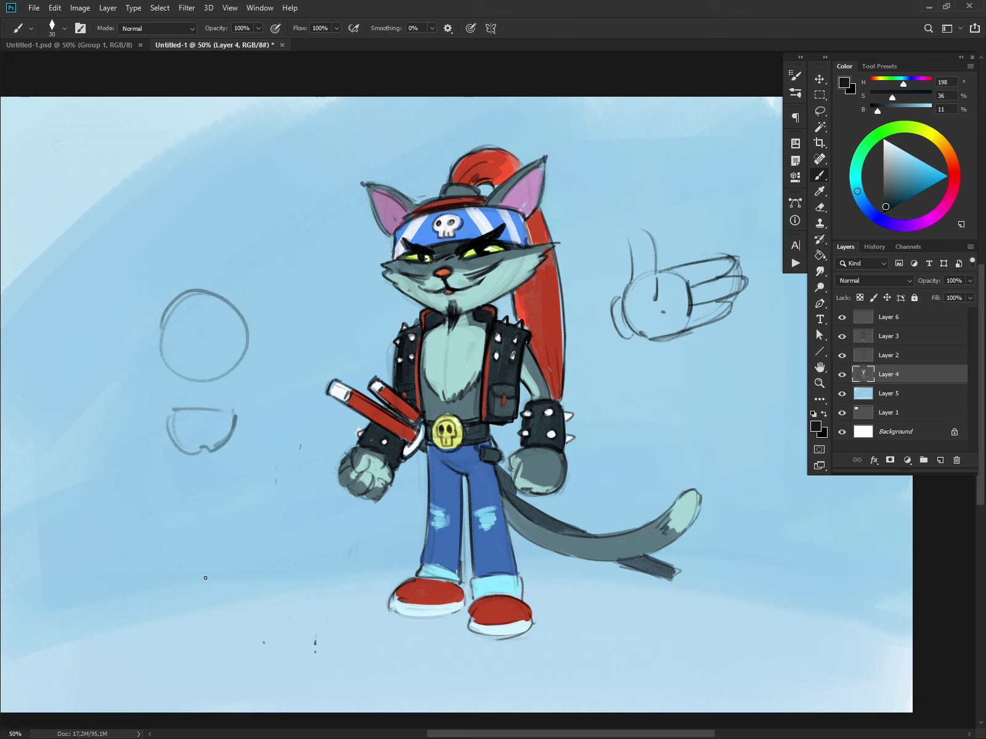
key("ctrl+z")
key("ctrl+z")
key("ctrl+z")
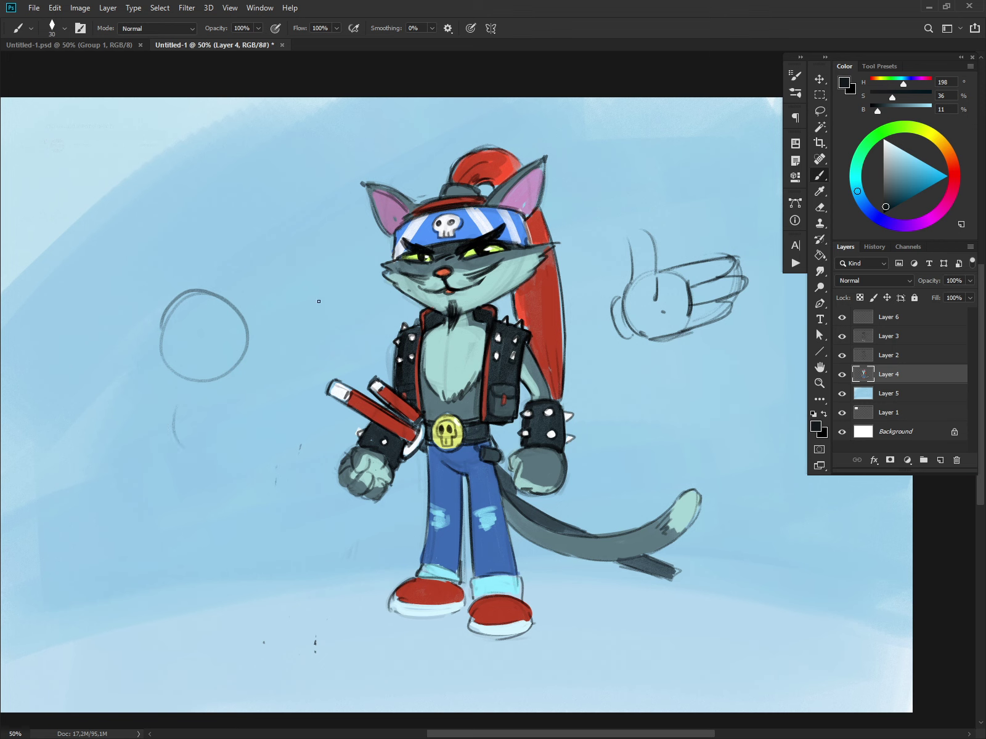
key("ctrl+z")
key("ctrl+z")
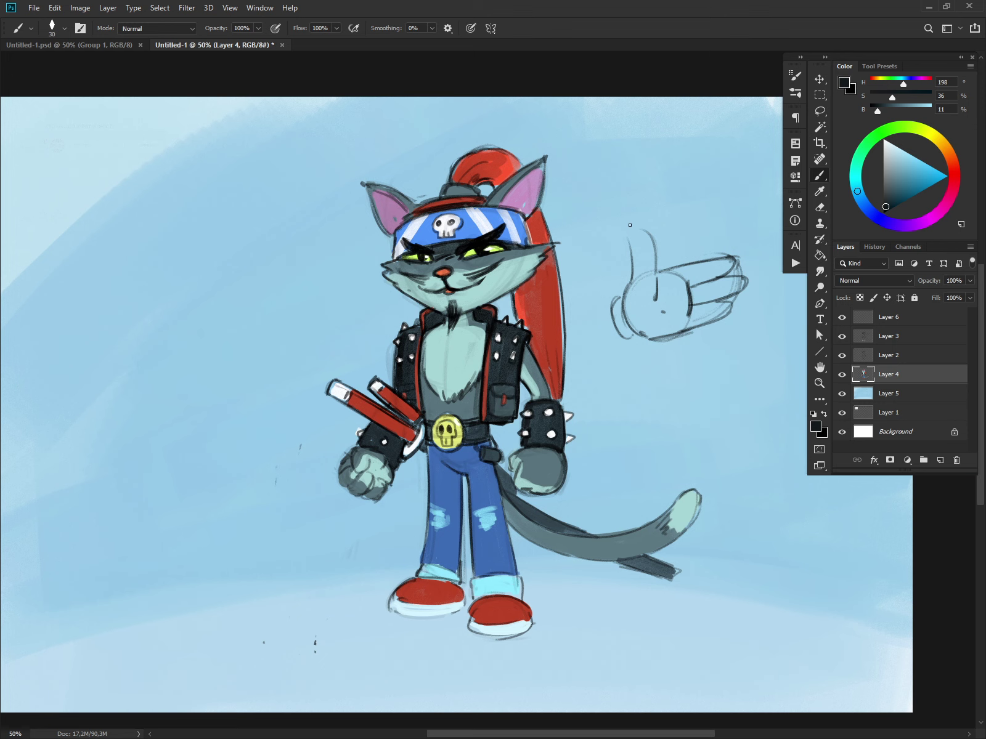
Close the thumb tip of the hand sketch and lengthen the cat's goatee into a dark point
left_click_drag(627, 233, 642, 231)
key("bracketleft")
mouse_move(463, 308)
left_mouse_down()
mouse_move(448, 337)
mouse_move(451, 318)
left_mouse_up()
key("ctrl+z")
key("]")
Strengthen the near-black line work on the chest fur, jacket trim, sword handle and trouser sides with a 20 px brush
left_click_drag(437, 389, 443, 403)
left_click_drag(423, 357, 421, 370)
left_click_drag(334, 393, 338, 383)
left_click_drag(429, 513, 426, 549)
left_click_drag(499, 489, 514, 561)
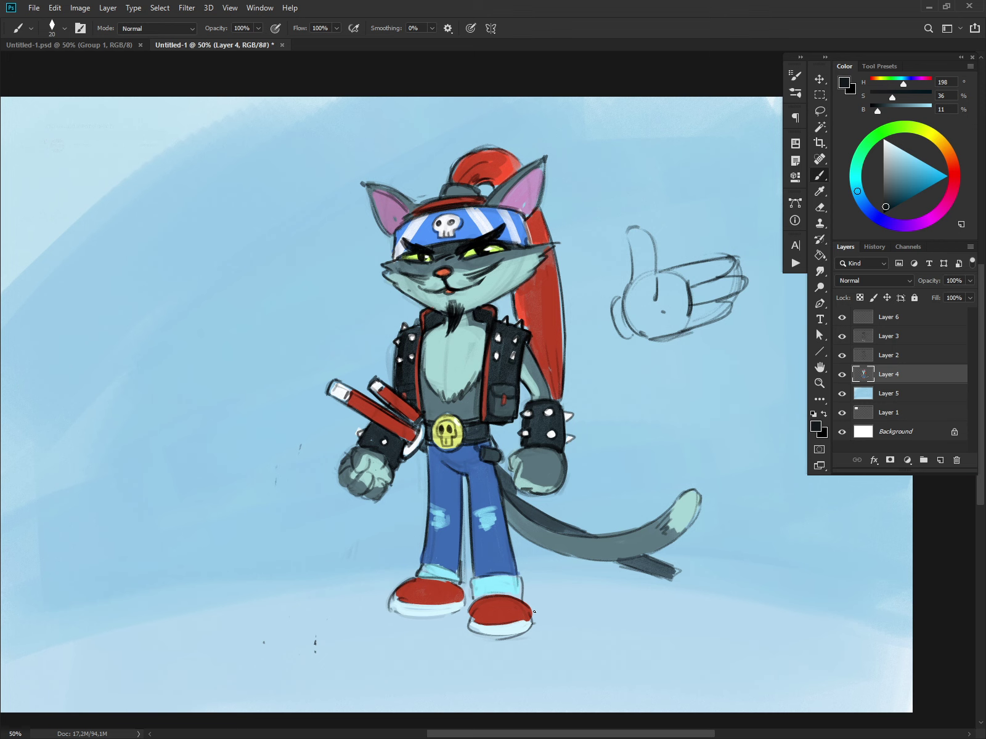
Add dark contour lines to the fists, the torn knee patches and the inner trouser leg
mouse_move(354, 456)
left_mouse_down()
mouse_move(365, 471)
mouse_move(370, 459)
mouse_move(368, 484)
left_mouse_up()
mouse_move(520, 454)
left_mouse_down()
mouse_move(510, 459)
mouse_move(519, 479)
left_mouse_up()
mouse_move(475, 512)
left_mouse_down()
mouse_move(488, 514)
mouse_move(491, 528)
mouse_move(482, 522)
mouse_move(494, 531)
mouse_move(448, 513)
mouse_move(444, 521)
left_mouse_up()
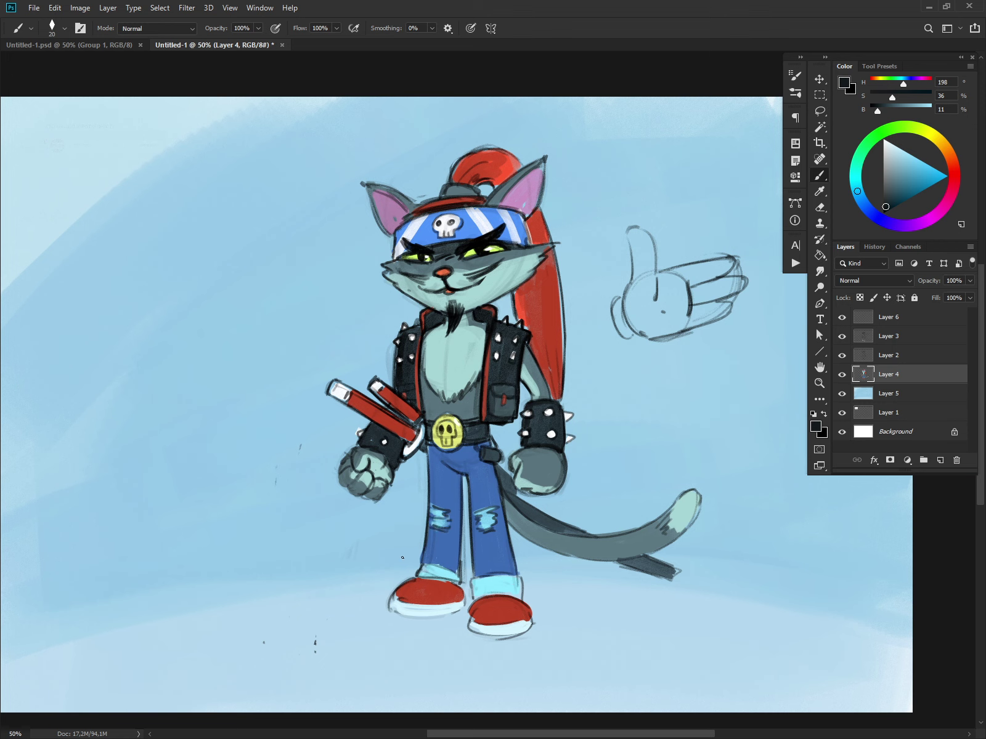
left_click_drag(457, 482, 449, 565)
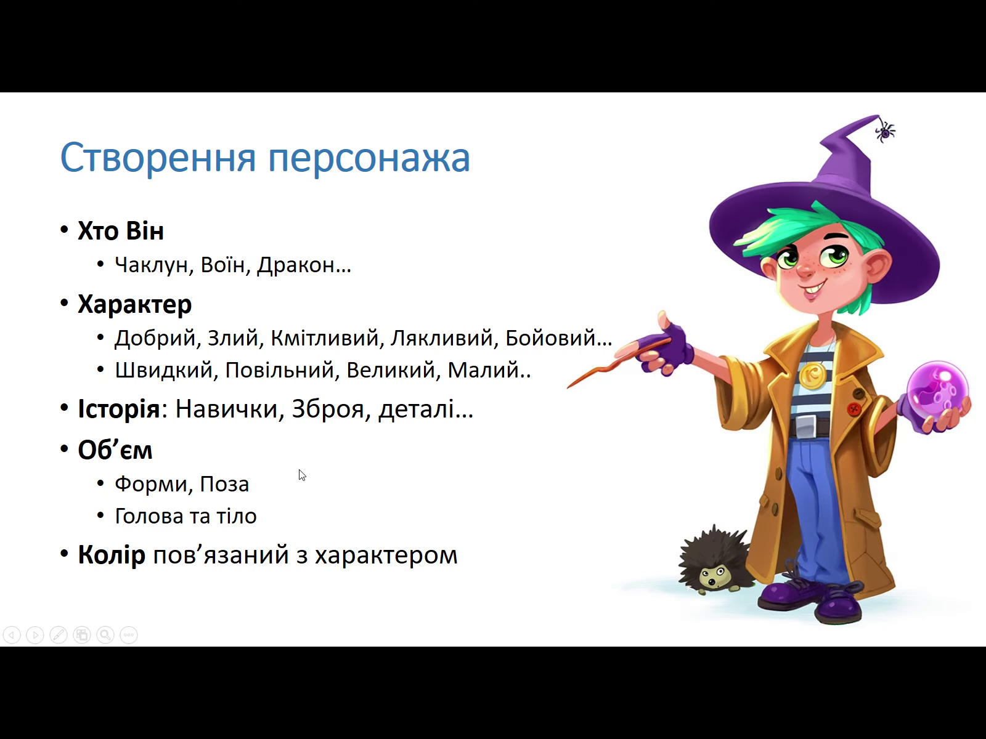
scroll(307, 463, "down", 1)
scroll(307, 463, "down", 1)
scroll(306, 463, "up", 1)
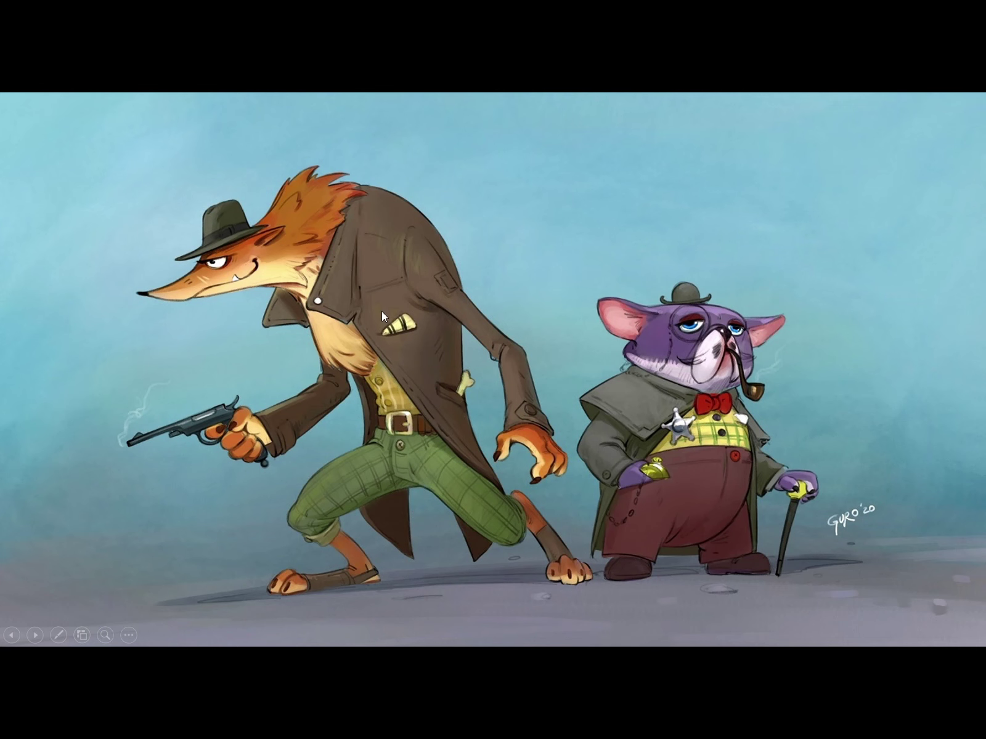
left_click(338, 365)
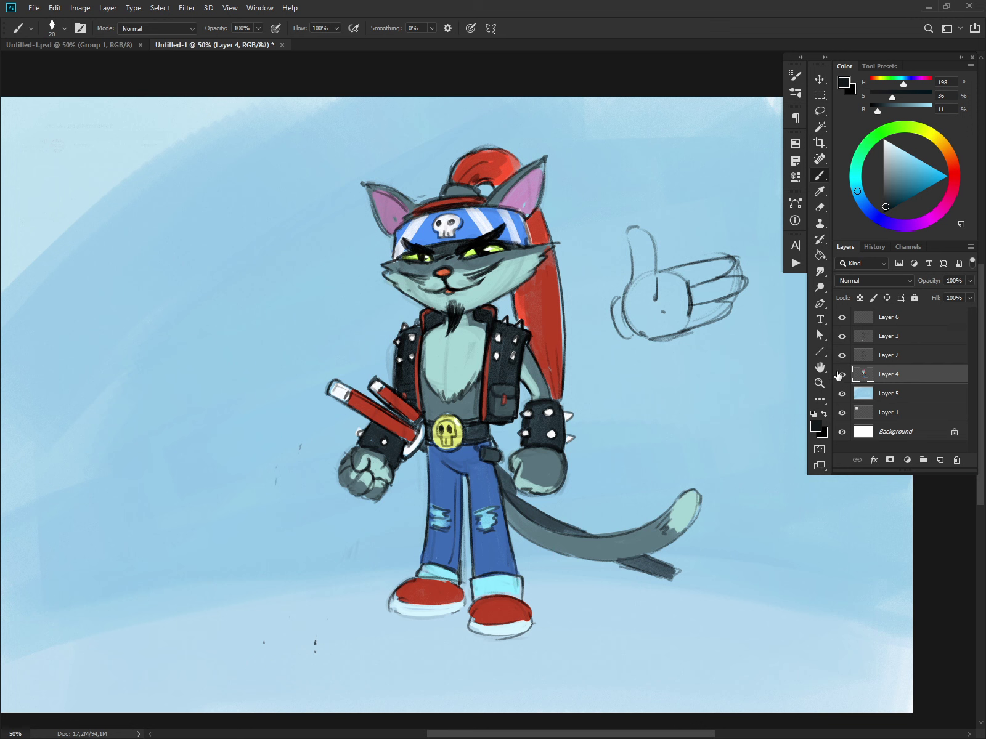
Lighten the muzzle and chest fur with the Dodge tool on Highlights at 17% exposure, enlarging its brush to 150 px
left_click(819, 287)
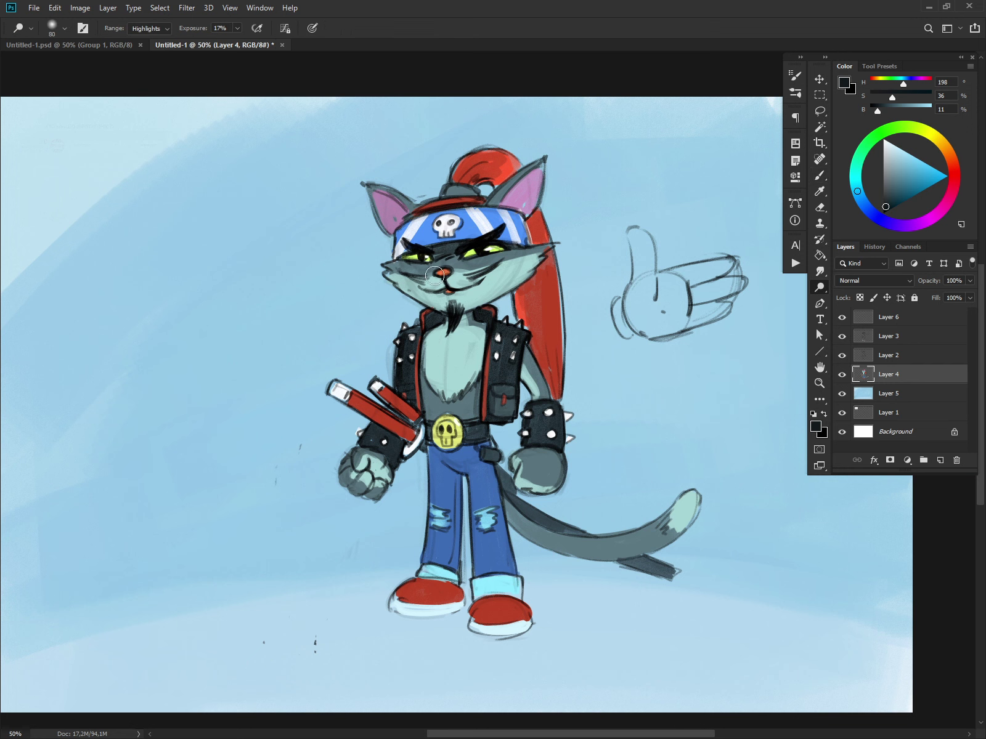
mouse_move(425, 278)
left_mouse_down()
mouse_move(475, 283)
mouse_move(443, 311)
mouse_move(468, 357)
mouse_move(440, 393)
mouse_move(459, 394)
left_mouse_up()
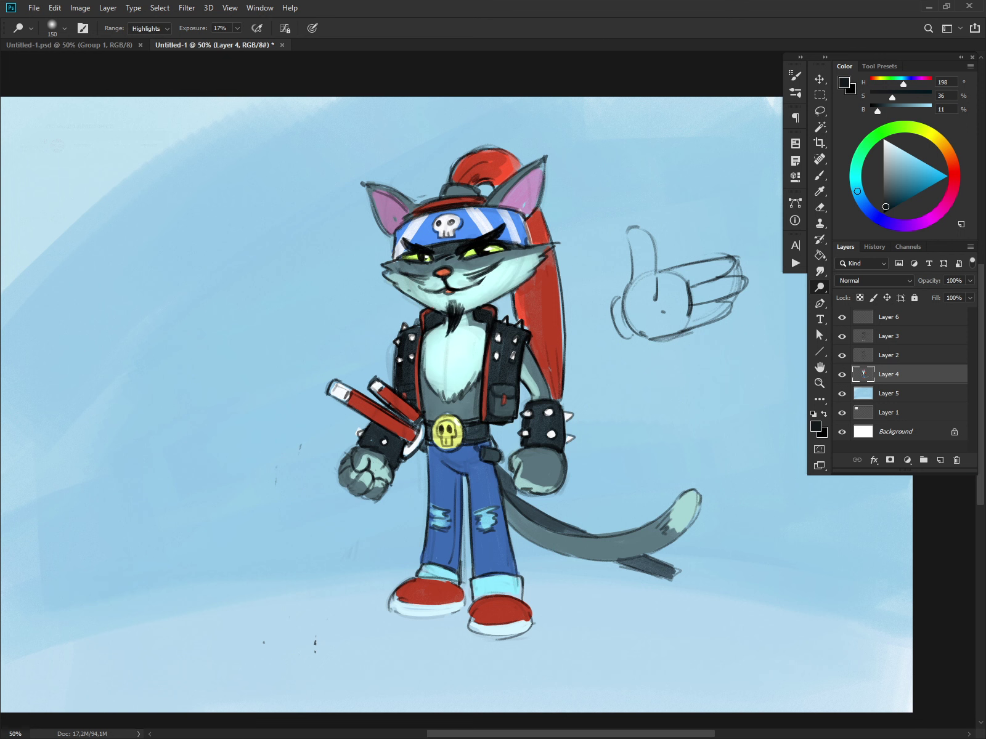
Switch to the browser's story generator, shuffle the protagonist and trait words, and return to the cat drawing in Photoshop
key("alt+Tab")
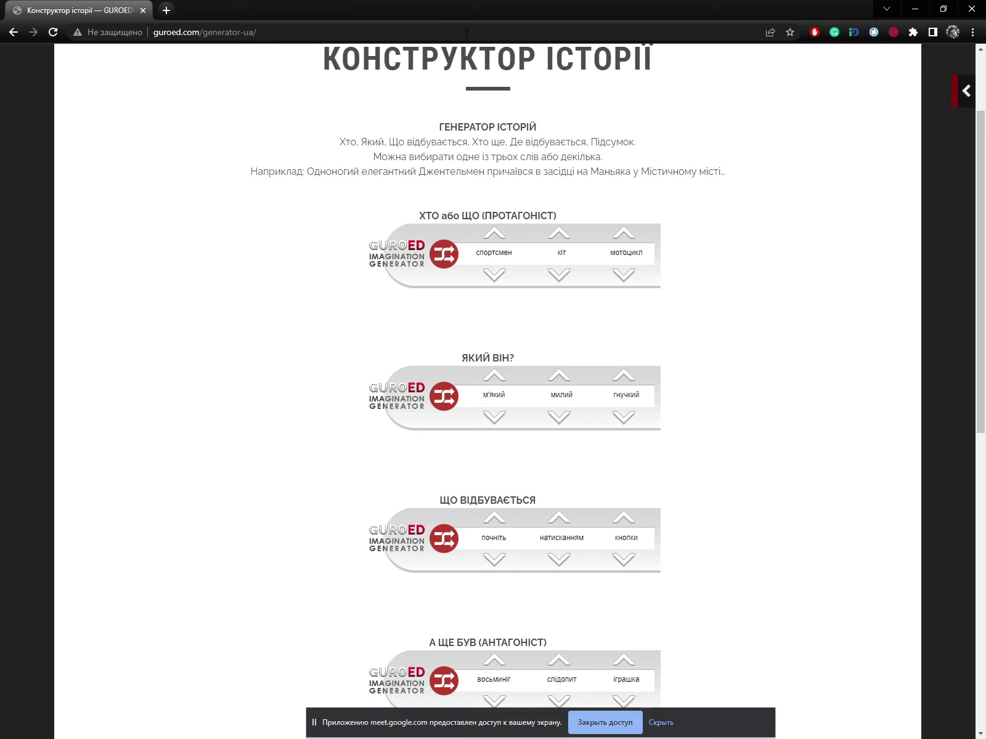
left_click(444, 254)
left_click(444, 396)
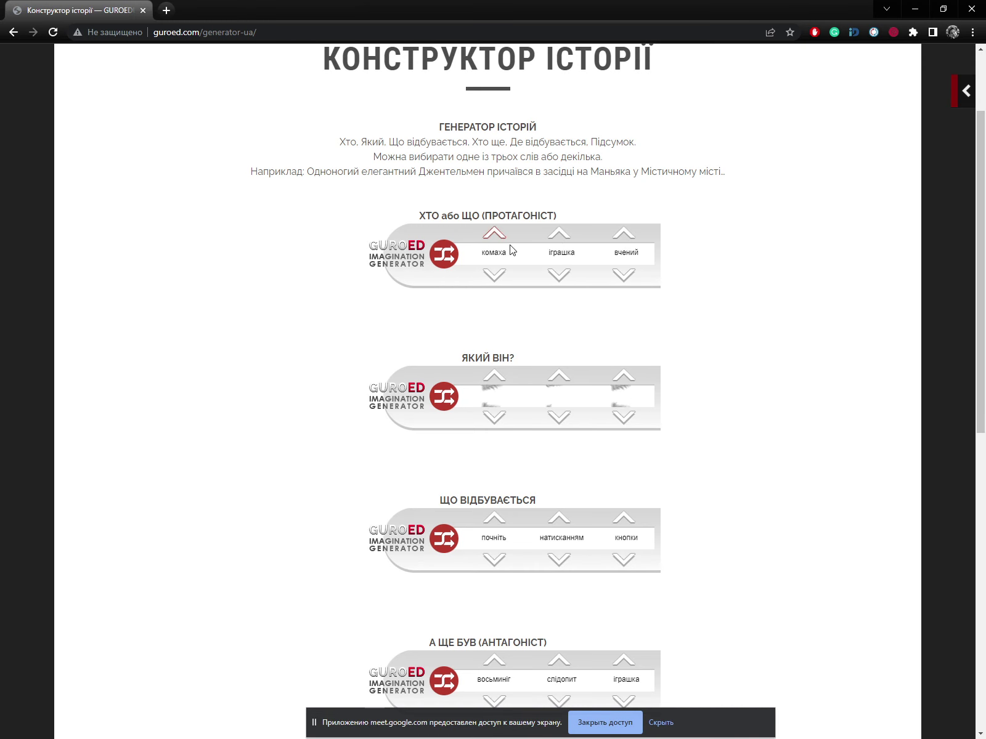
left_click_drag(493, 255, 640, 253)
left_click(666, 266)
left_click(670, 261)
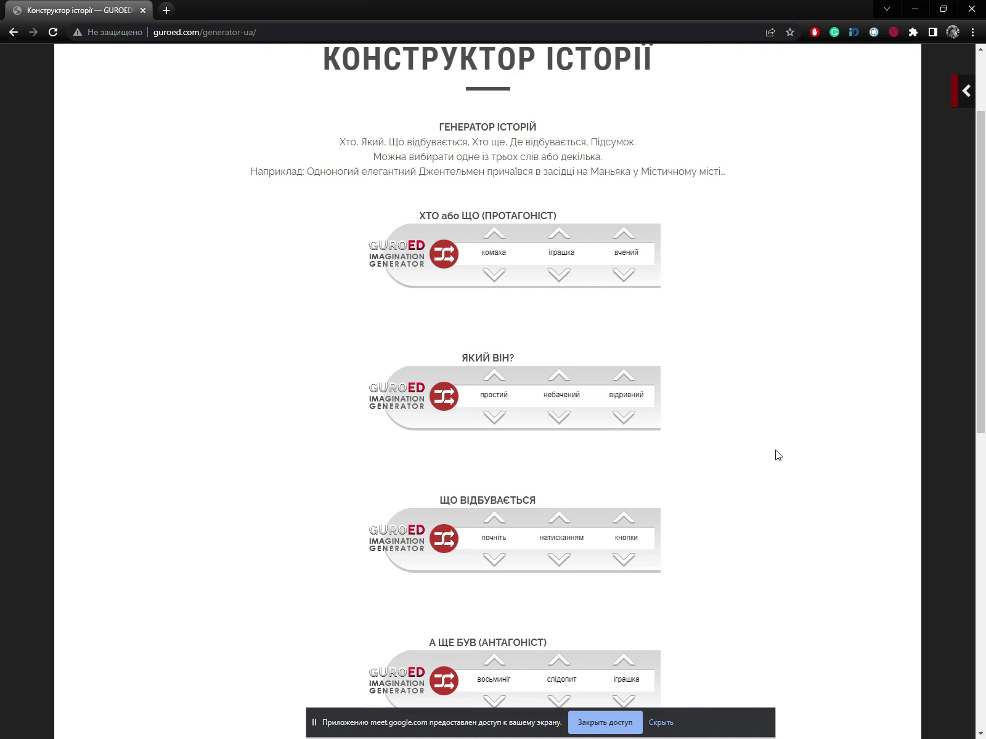
left_click(665, 723)
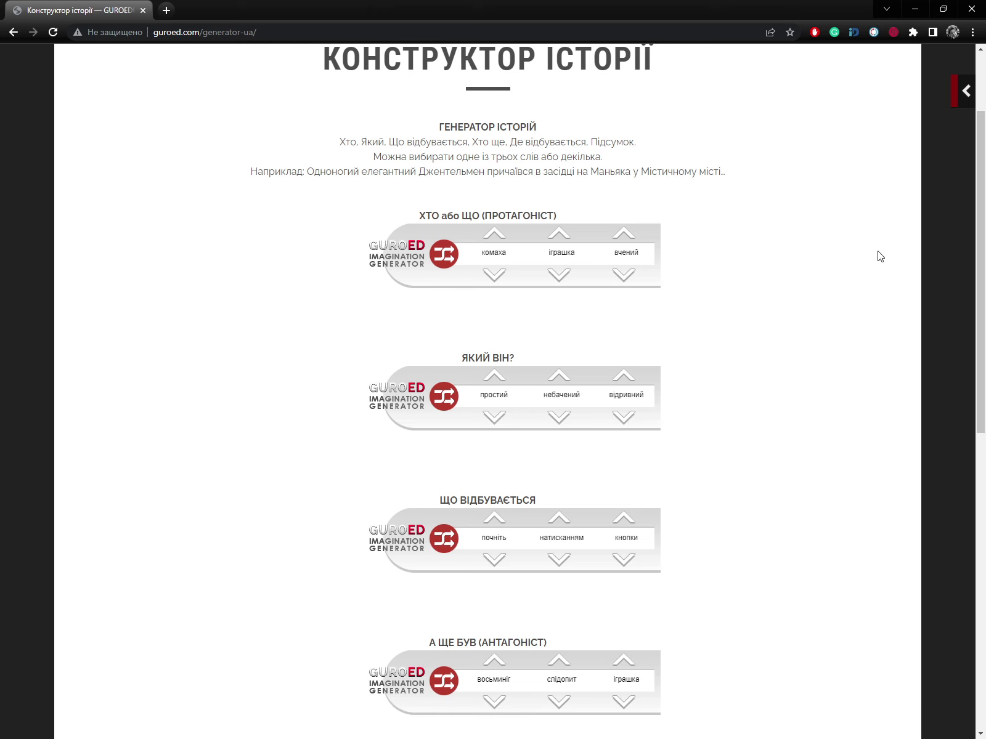
left_click(913, 13)
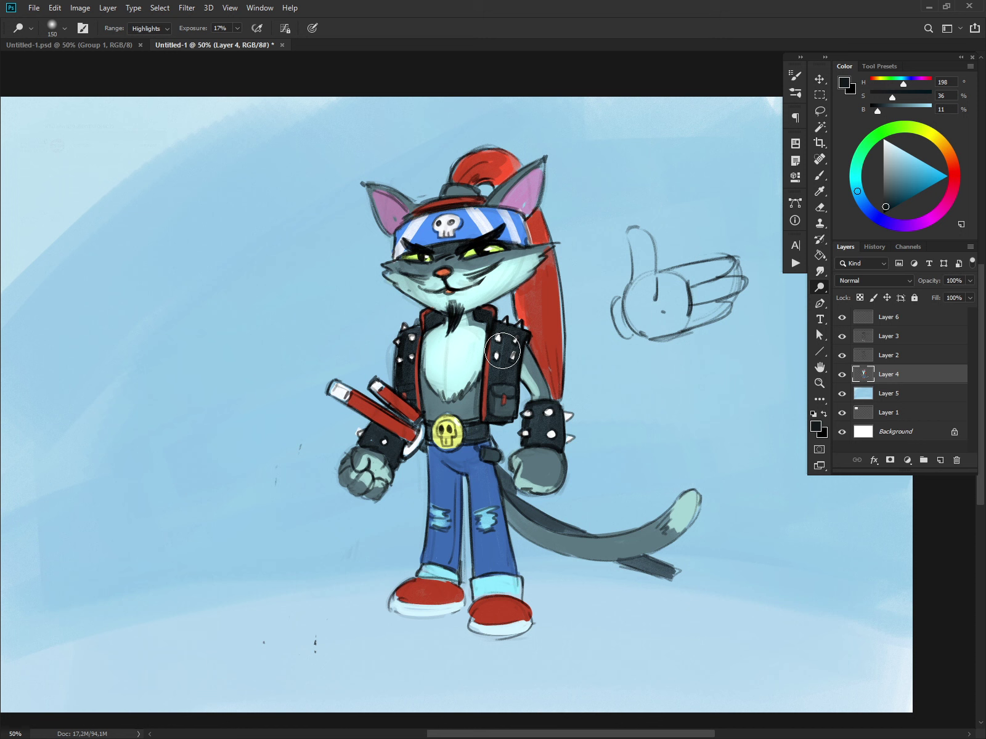
Refine the fur on the fists with sampled grey (H 195, S 29, B 49) using a 25 px brush
left_click(820, 176)
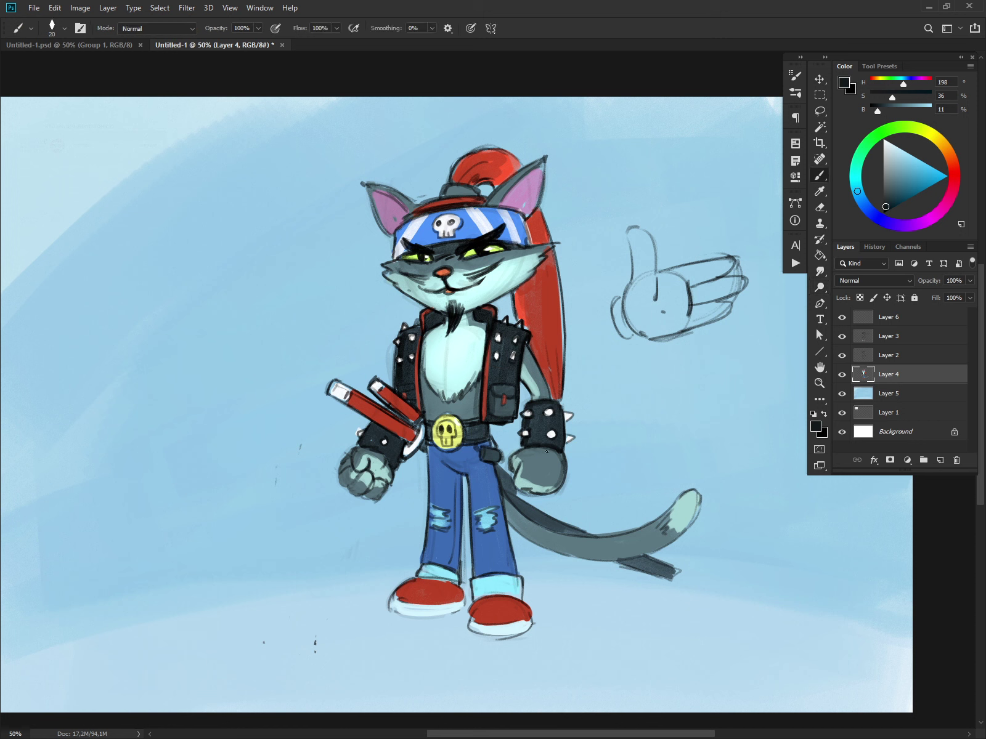
key("bracketright")
left_click(531, 498, "alt")
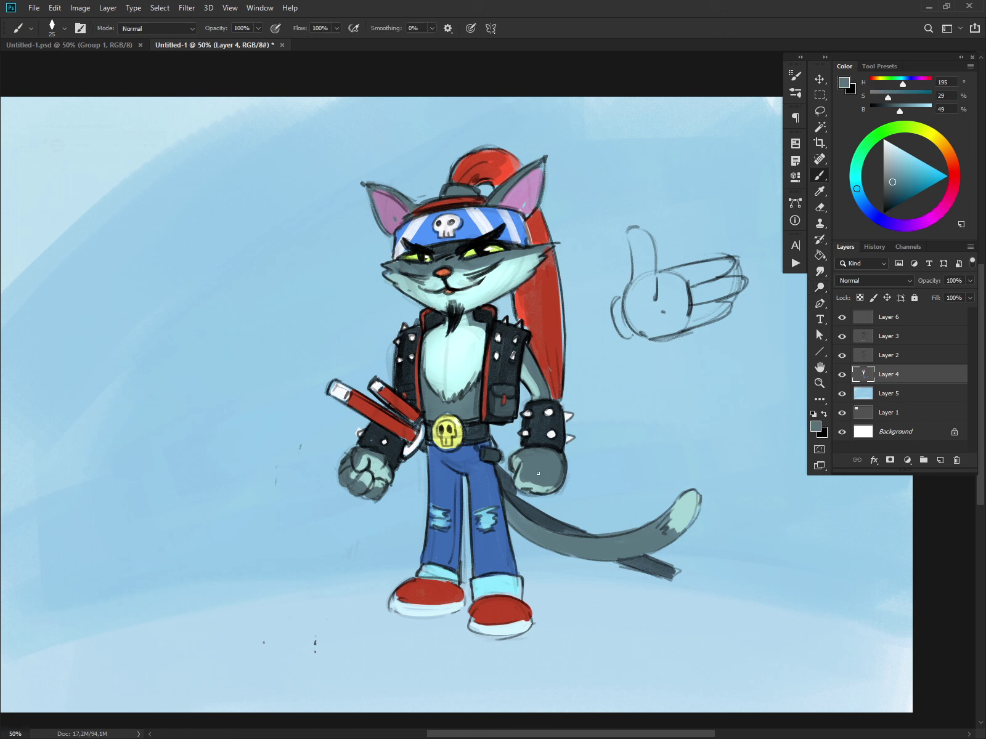
mouse_move(353, 468)
left_mouse_down()
mouse_move(351, 478)
mouse_move(360, 458)
left_mouse_up()
Outline the outer edge of the red ponytail with near-black (H 200, S 40, B 12)
left_click(393, 467, "alt")
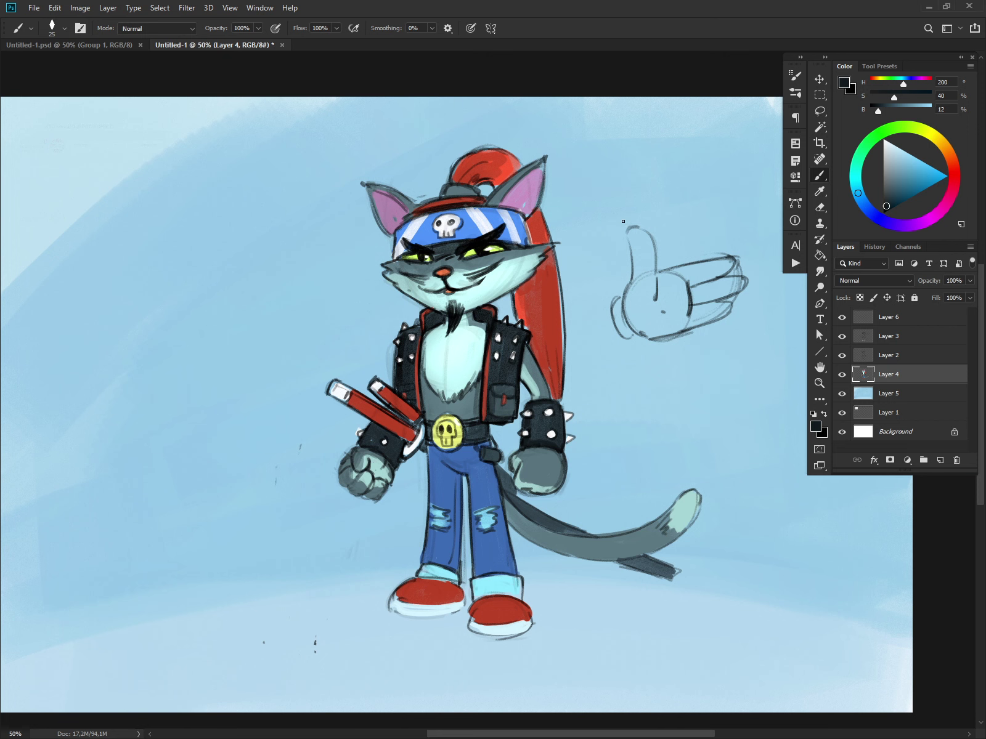
key("ctrl+plus")
mouse_move(592, 222)
left_mouse_down()
mouse_move(614, 226)
mouse_move(605, 267)
left_mouse_up()
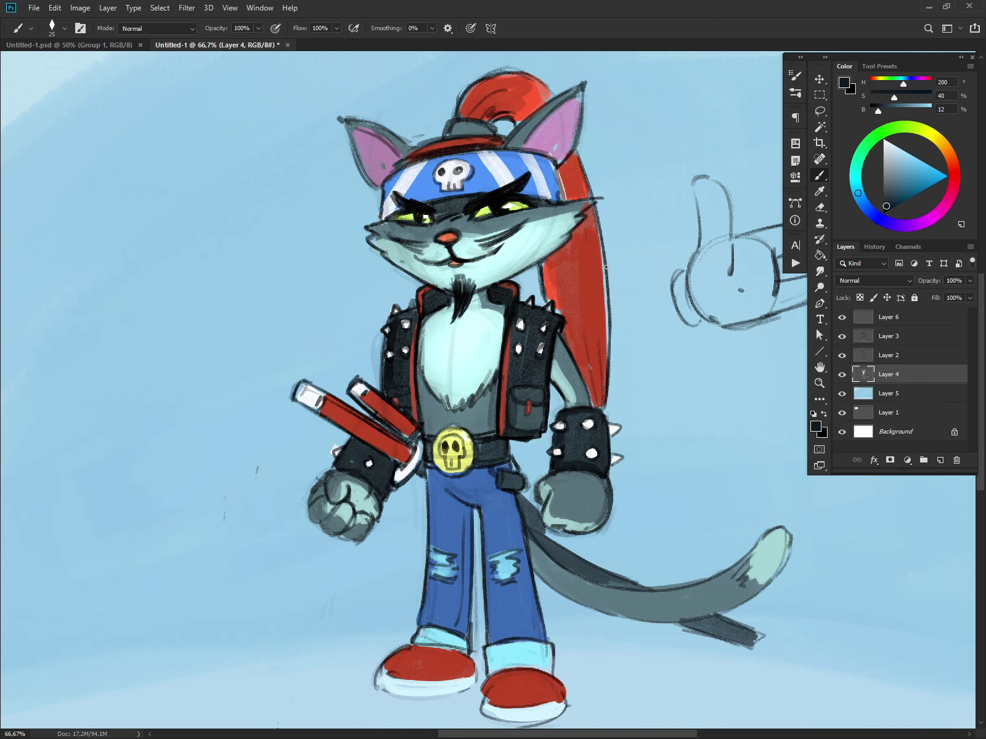